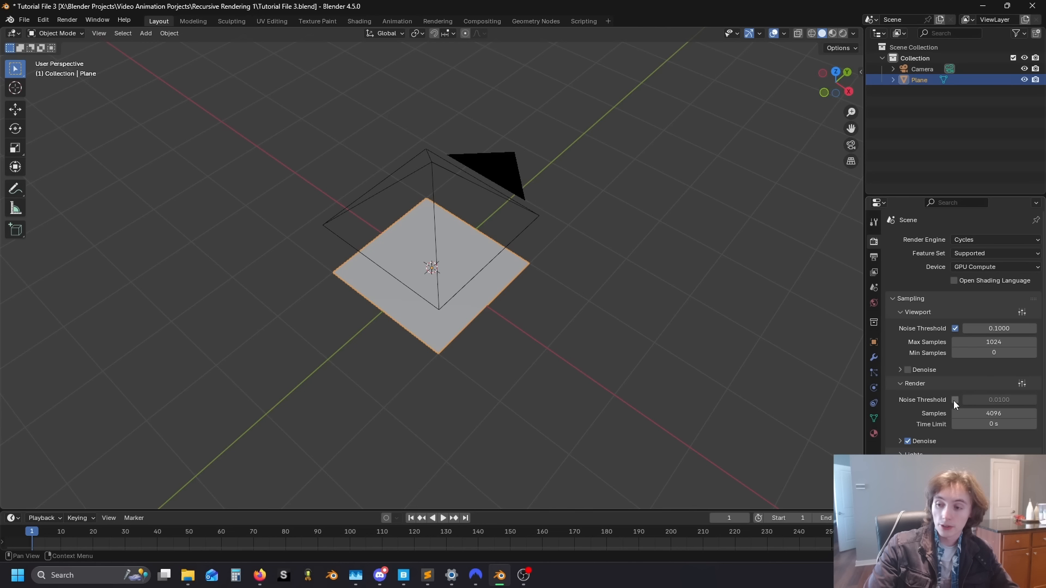
Step: Turn off denoising for final renders and set the render samples to 4
{"action": "left_click", "coordinate": [908, 442]}
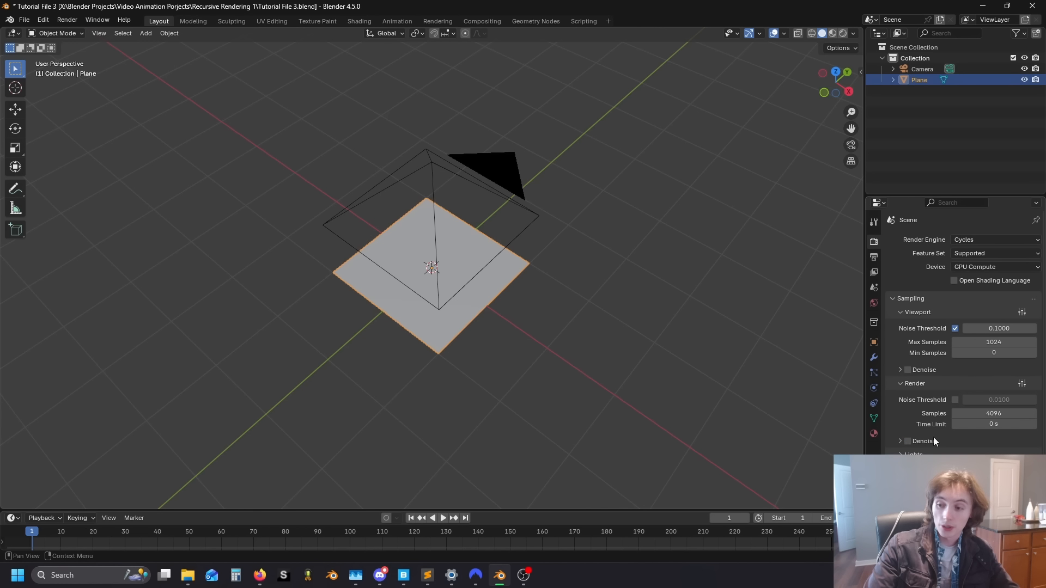
{"action": "left_click", "coordinate": [974, 416]}
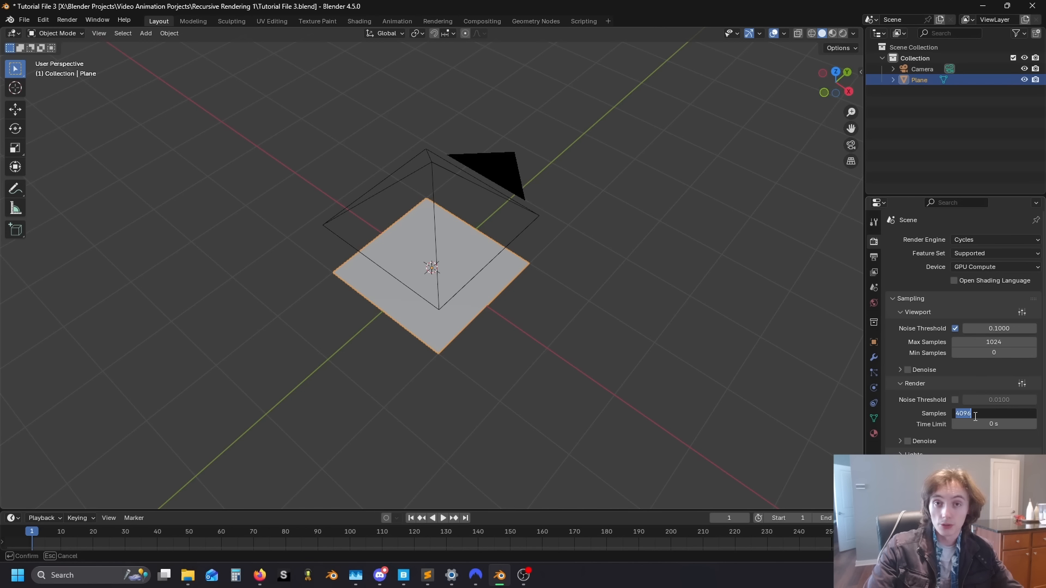
{"action": "type", "text": "4"}
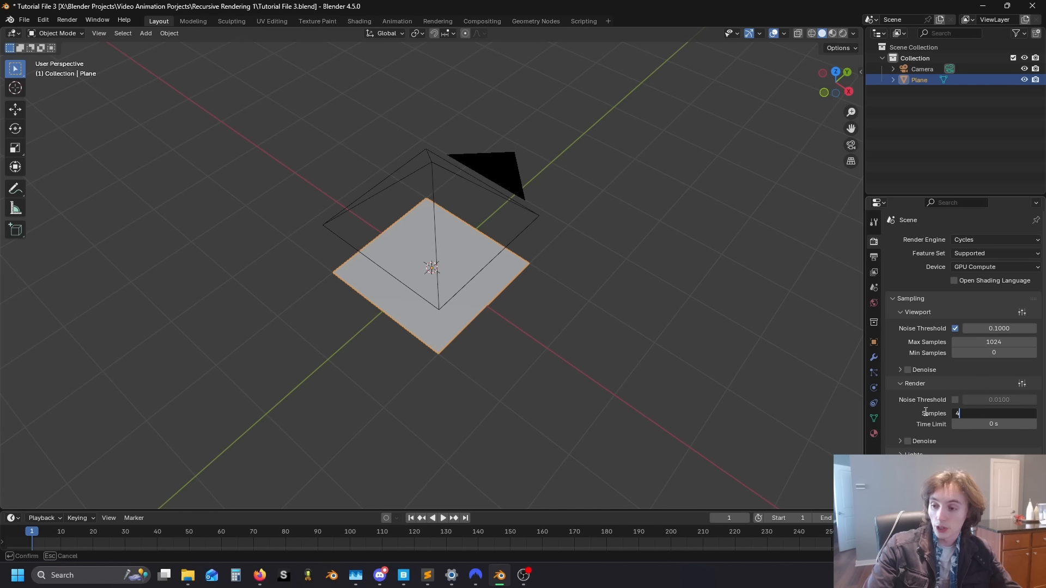
{"action": "key", "text": "Return"}
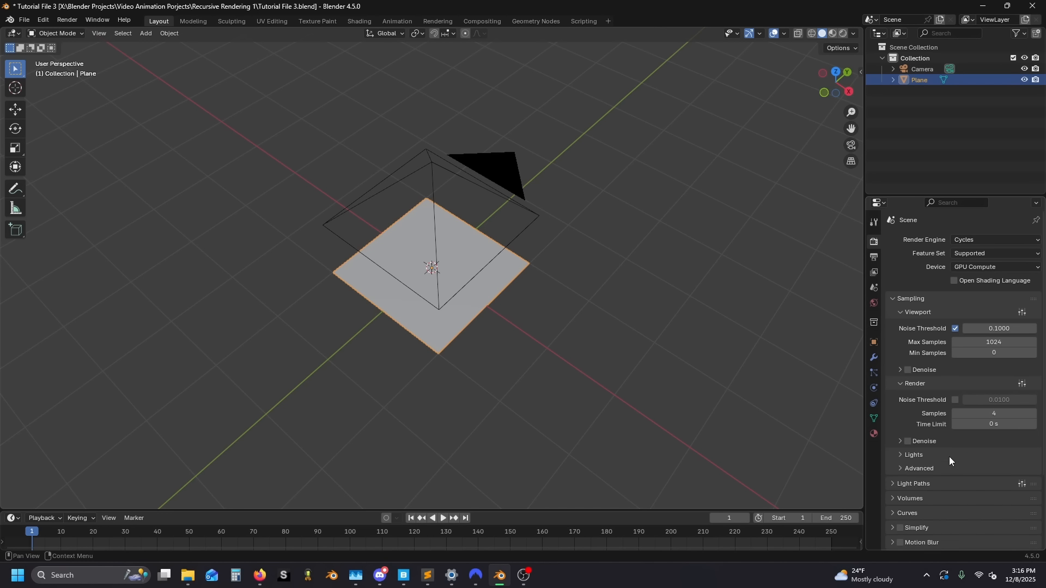
Step: Review the Performance render settings, including tiling and Persistent Data
{"action": "scroll", "coordinate": [949, 457], "scroll_direction": "down", "scroll_amount": 4}
{"action": "left_click", "coordinate": [933, 483]}
{"action": "scroll", "coordinate": [935, 503], "scroll_direction": "down", "scroll_amount": 4}
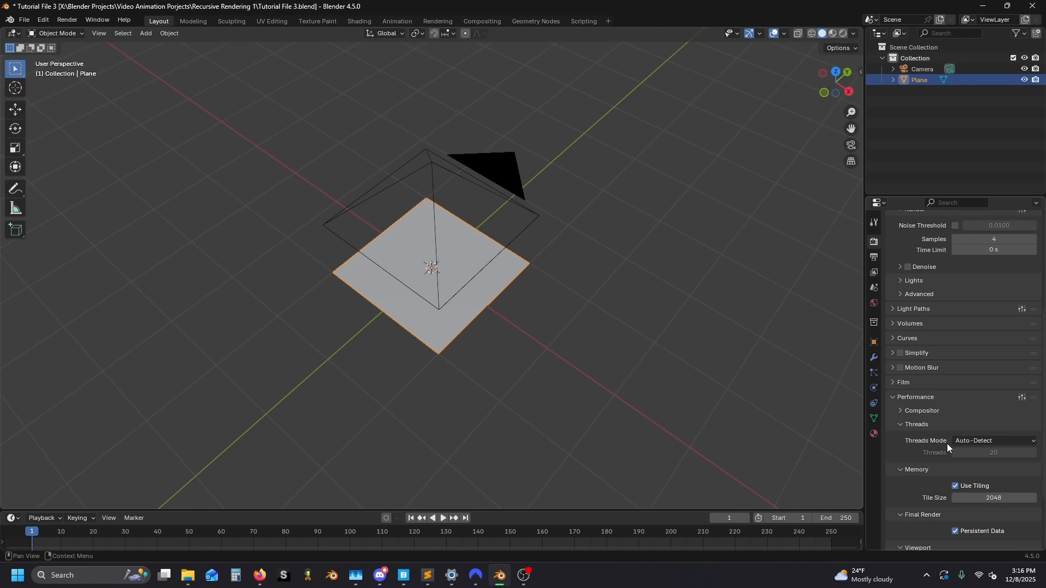
{"action": "scroll", "coordinate": [964, 440], "scroll_direction": "up", "scroll_amount": 8}
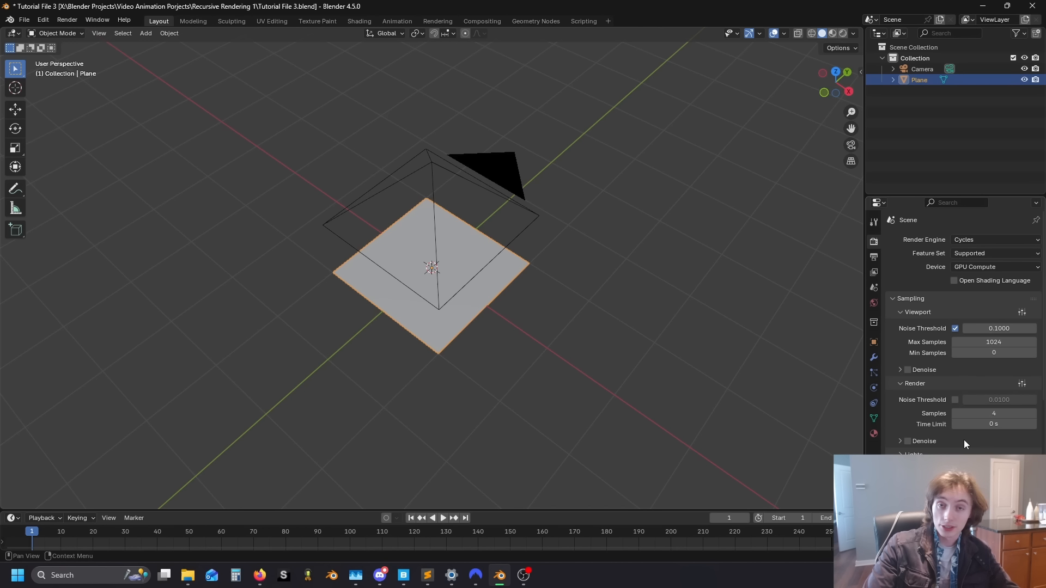
Step: Switch to the Shading workspace and view the checkered plane through the camera
{"action": "left_click", "coordinate": [359, 21]}
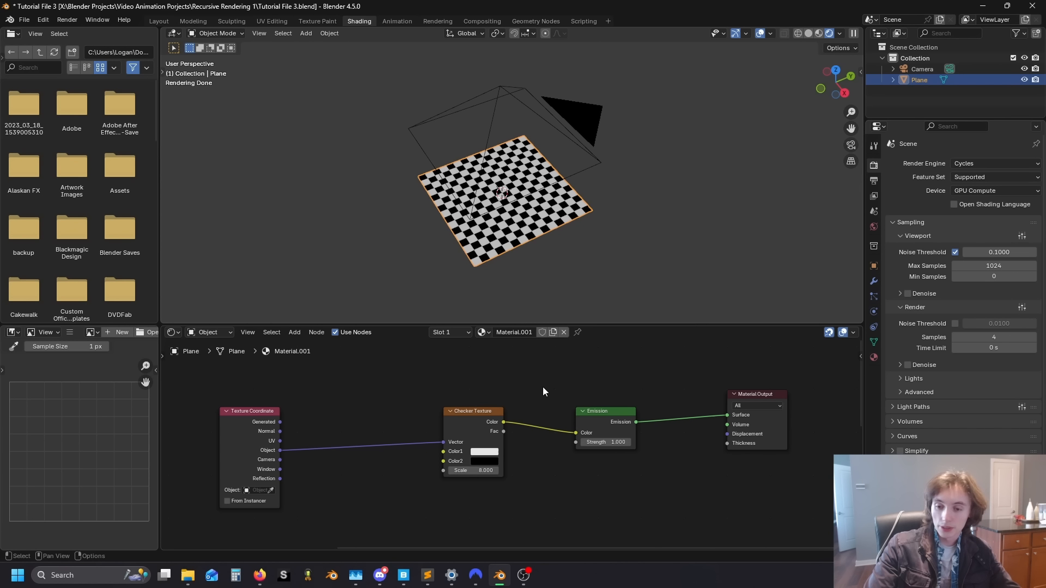
{"action": "scroll", "coordinate": [495, 412], "scroll_direction": "down", "scroll_amount": 2}
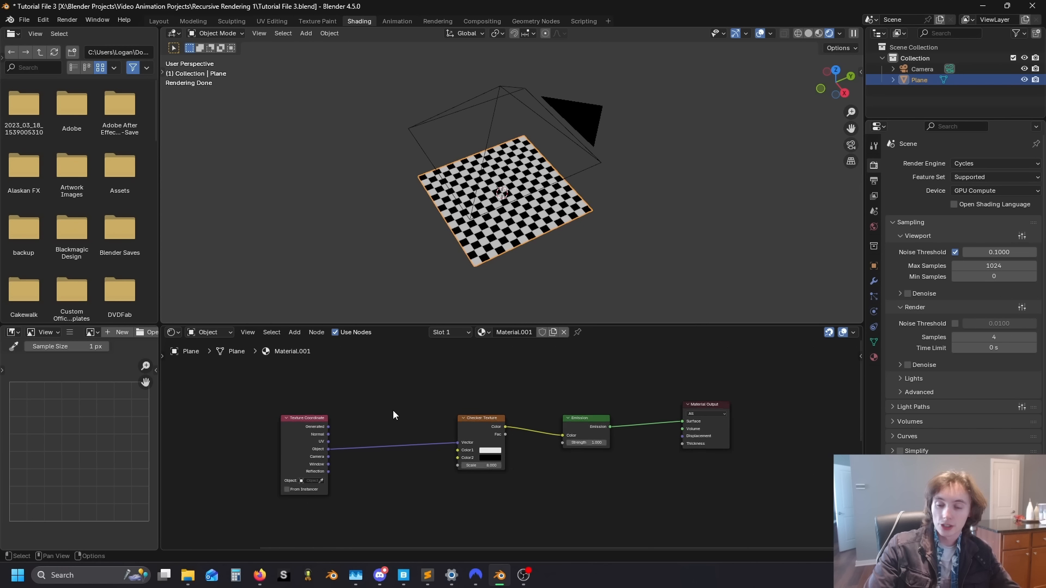
{"action": "scroll", "coordinate": [394, 410], "scroll_direction": "down", "scroll_amount": 1}
{"action": "middle_click_drag", "start_coordinate": [477, 261], "coordinate": [547, 249]}
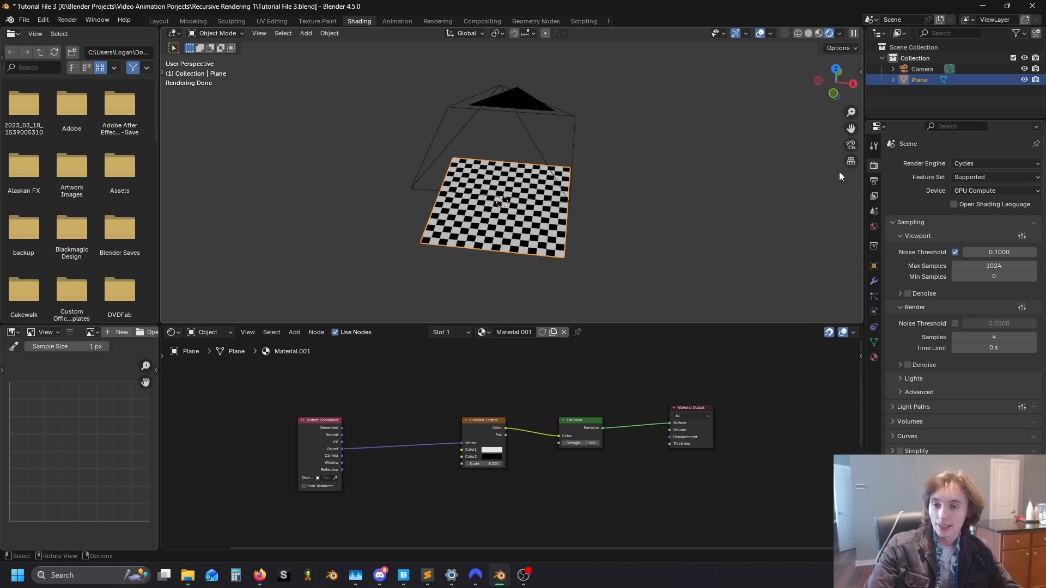
{"action": "left_click", "coordinate": [851, 145]}
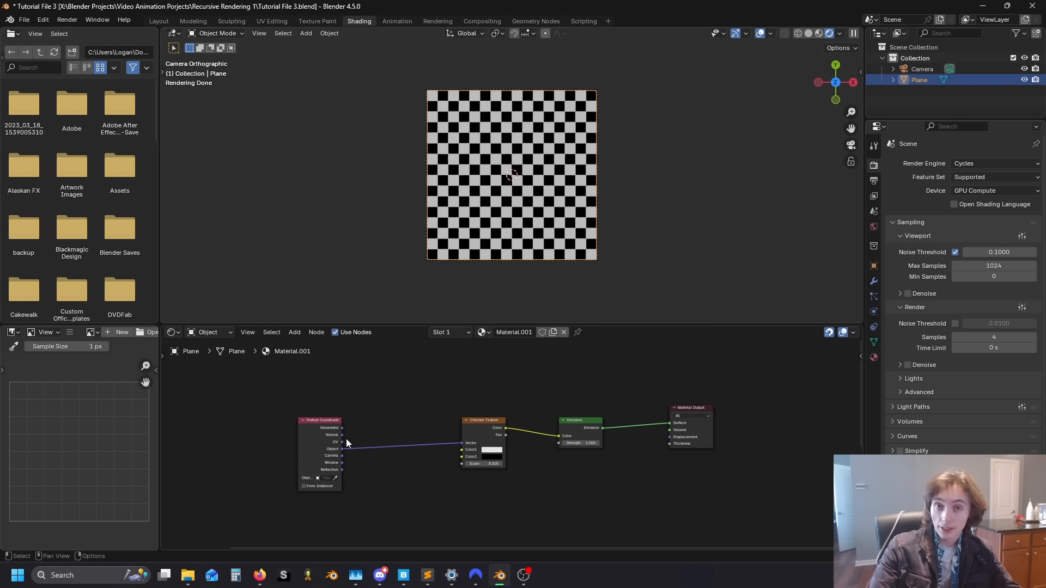
Step: Move the disconnected Noise Texture, Subtract, Multiply and Scale node group up beneath the main checker shader nodes
{"action": "scroll", "coordinate": [403, 444], "scroll_direction": "down", "scroll_amount": 2}
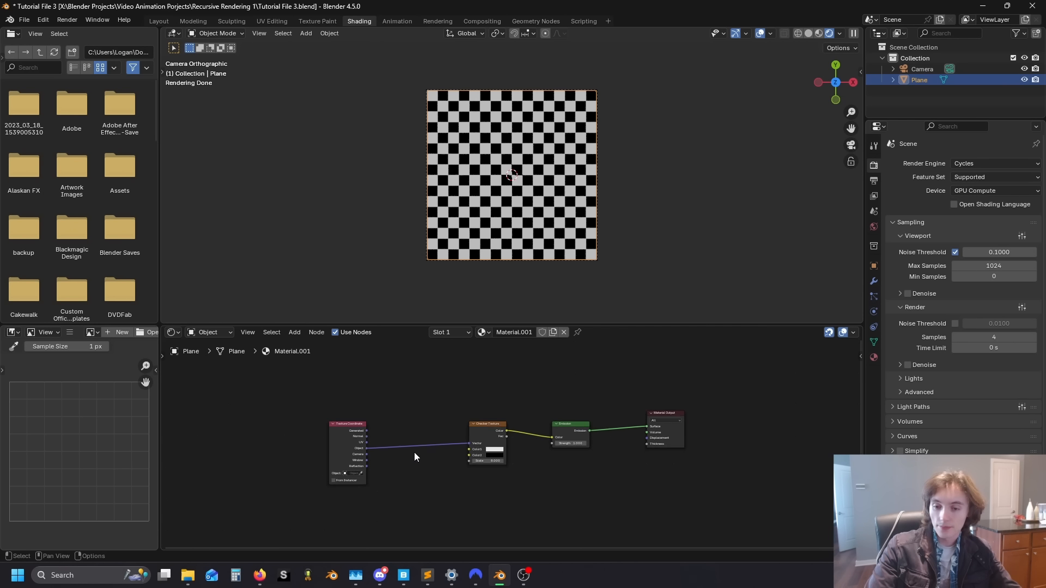
{"action": "scroll", "coordinate": [414, 489], "scroll_direction": "up", "scroll_amount": 2}
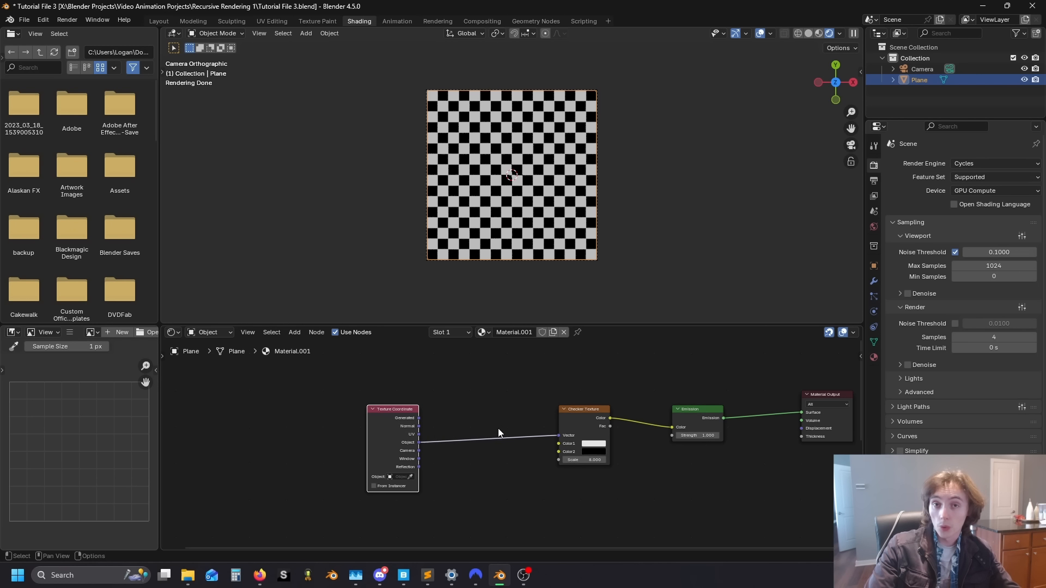
{"action": "scroll", "coordinate": [508, 461], "scroll_direction": "down", "scroll_amount": 2}
{"action": "middle_click_drag", "start_coordinate": [320, 489], "coordinate": [341, 454]}
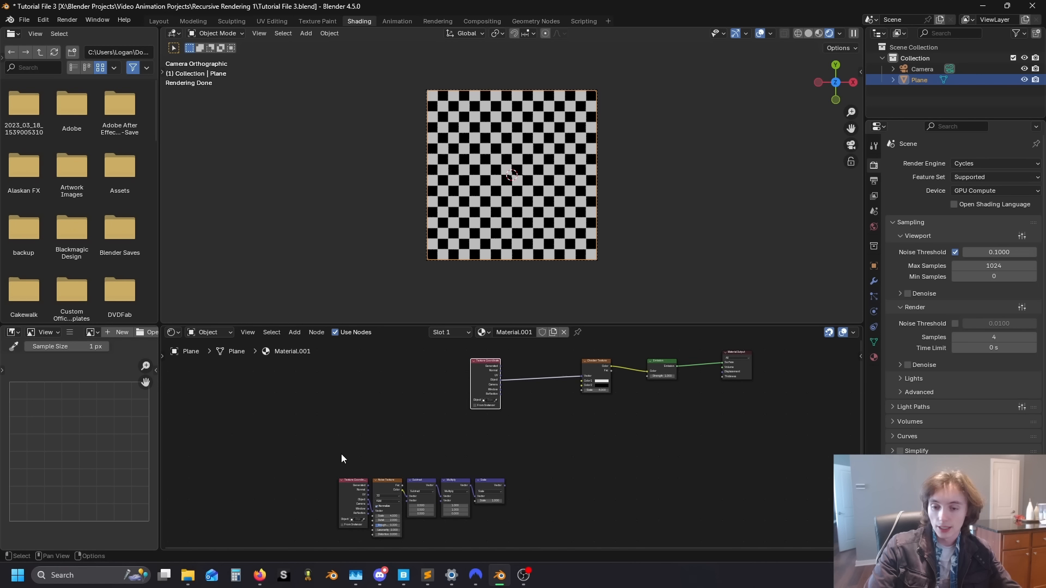
{"action": "left_click_drag", "start_coordinate": [336, 458], "coordinate": [497, 487]}
{"action": "key", "text": "g"}
{"action": "left_click", "coordinate": [493, 430]}
{"action": "left_click", "coordinate": [522, 411]}
Step: Insert a duplicated vector math node set to Add between Texture Coordinate and Checker Texture, and connect the Scale node's output to its second vector
{"action": "middle_click_drag", "start_coordinate": [524, 410], "coordinate": [423, 458]}
{"action": "scroll", "coordinate": [416, 469], "scroll_direction": "up", "scroll_amount": 6}
{"action": "left_click", "coordinate": [355, 485]}
{"action": "key", "text": "shift+d"}
{"action": "left_click", "coordinate": [444, 403]}
{"action": "left_click", "coordinate": [448, 414]}
{"action": "key", "text": "a"}
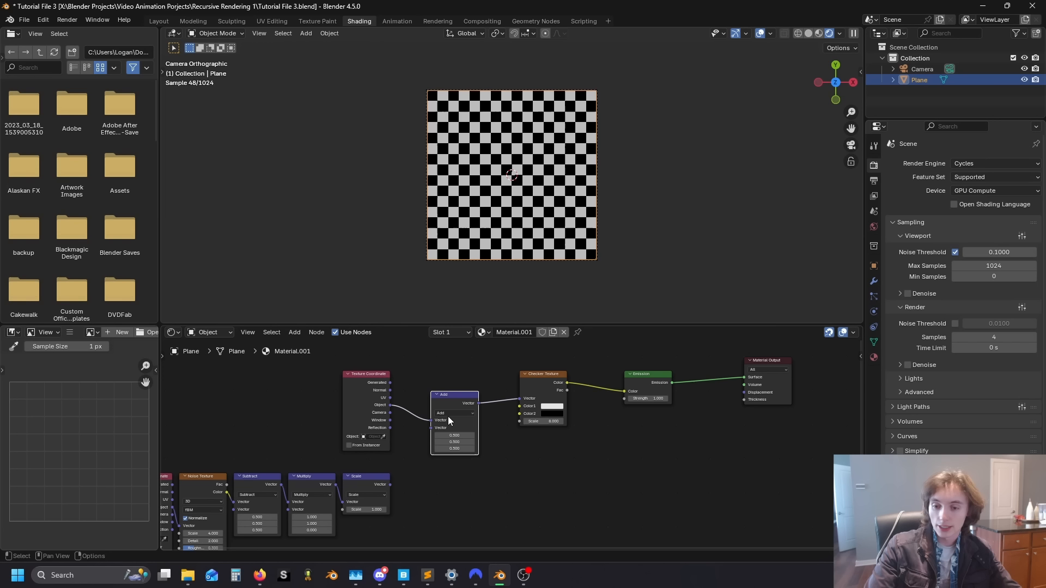
{"action": "left_click_drag", "start_coordinate": [390, 484], "coordinate": [421, 433]}
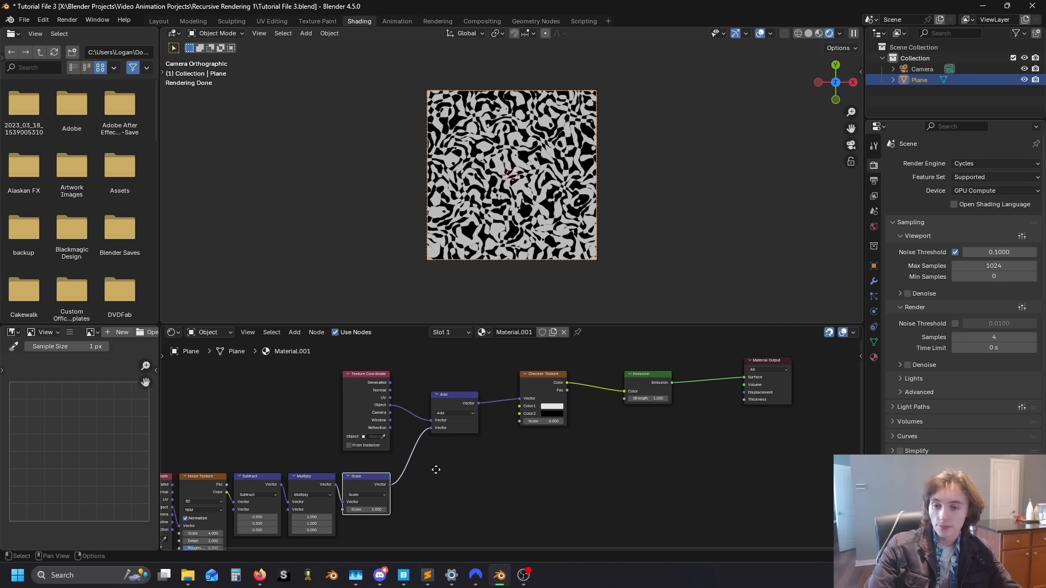
{"action": "scroll", "coordinate": [390, 487], "scroll_direction": "up", "scroll_amount": 1}
{"action": "left_click_drag", "start_coordinate": [352, 495], "coordinate": [308, 495]}
{"action": "key", "text": "Escape"}
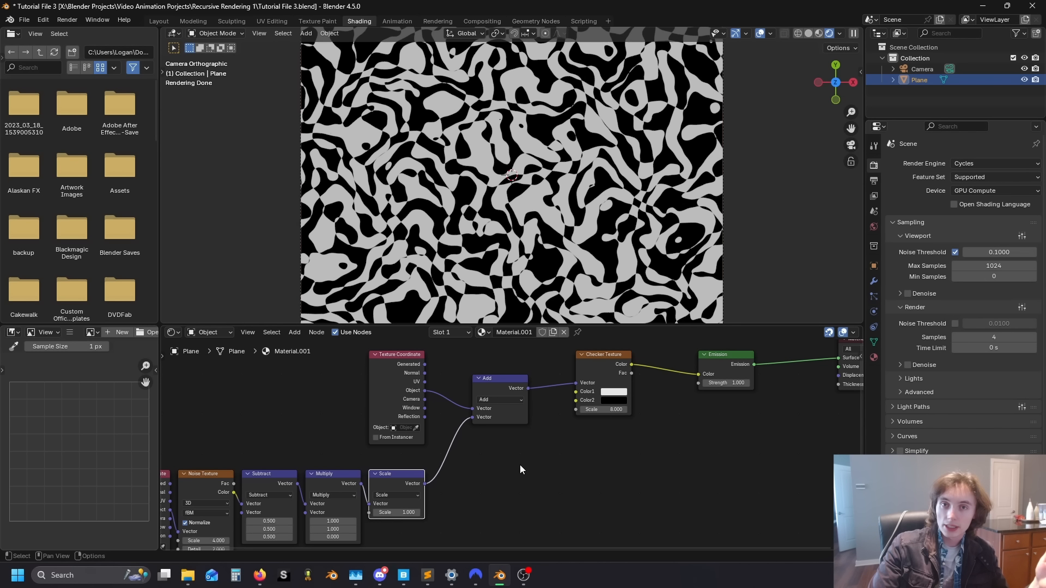
Step: Set the Scale node's scale value to 0.1 to weaken the noise distortion
{"action": "scroll", "coordinate": [527, 475], "scroll_direction": "down", "scroll_amount": 4}
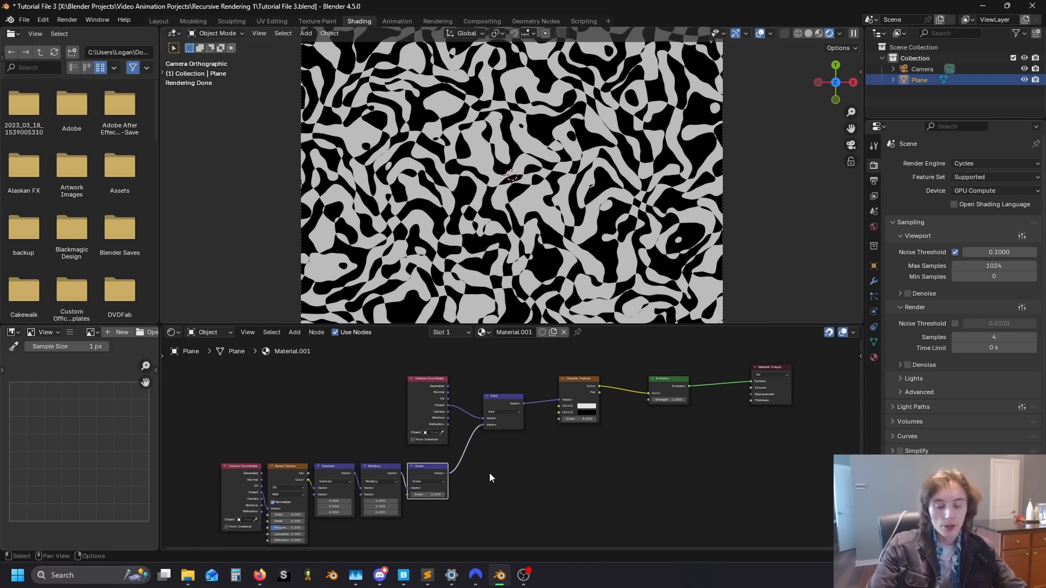
{"action": "scroll", "coordinate": [490, 473], "scroll_direction": "up", "scroll_amount": 7}
{"action": "middle_click_drag", "start_coordinate": [489, 473], "coordinate": [518, 458]}
{"action": "left_click", "coordinate": [424, 497]}
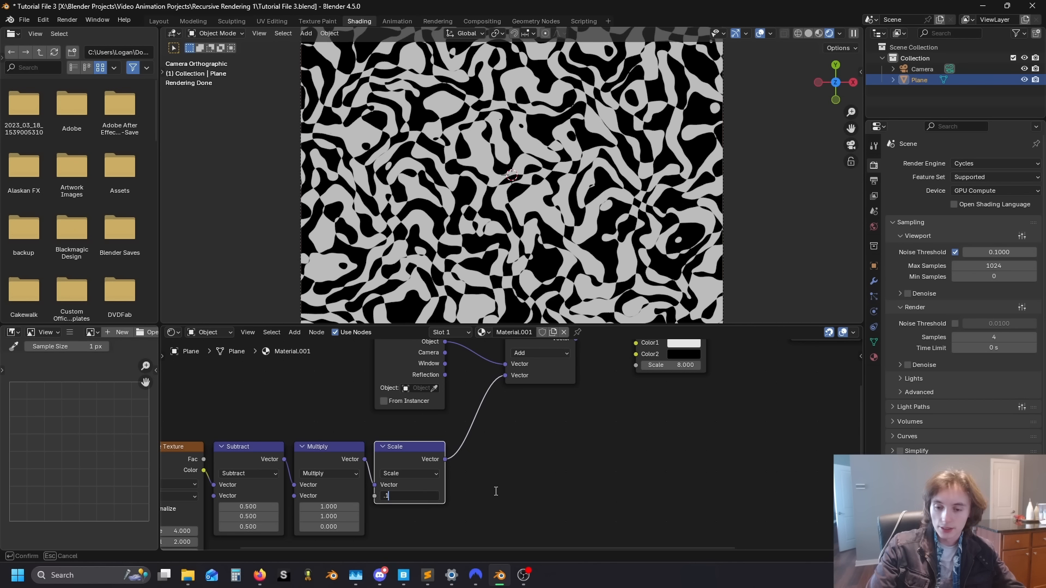
{"action": "key", "text": "Return"}
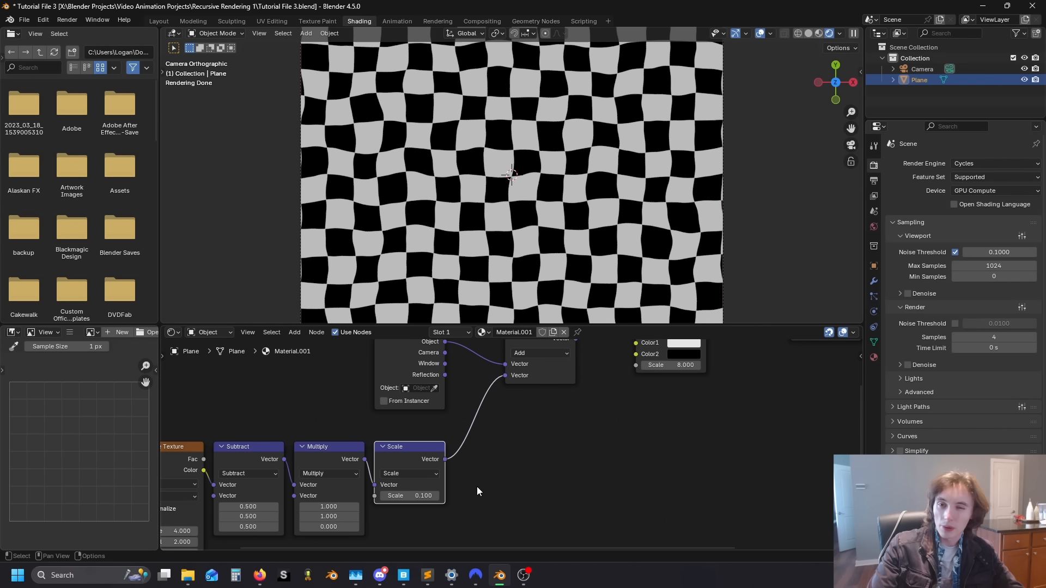
Step: Render the current frame of the distorted checker plane
{"action": "key", "text": "Home"}
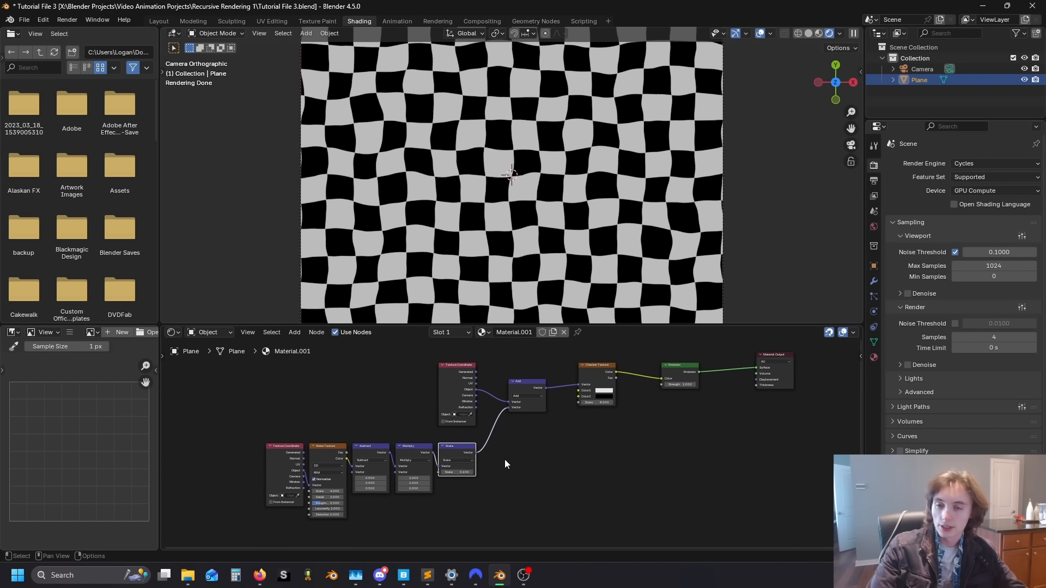
{"action": "left_click", "coordinate": [580, 495]}
{"action": "middle_click_drag", "start_coordinate": [610, 475], "coordinate": [487, 481]}
{"action": "scroll", "coordinate": [593, 219], "scroll_direction": "down", "scroll_amount": 4}
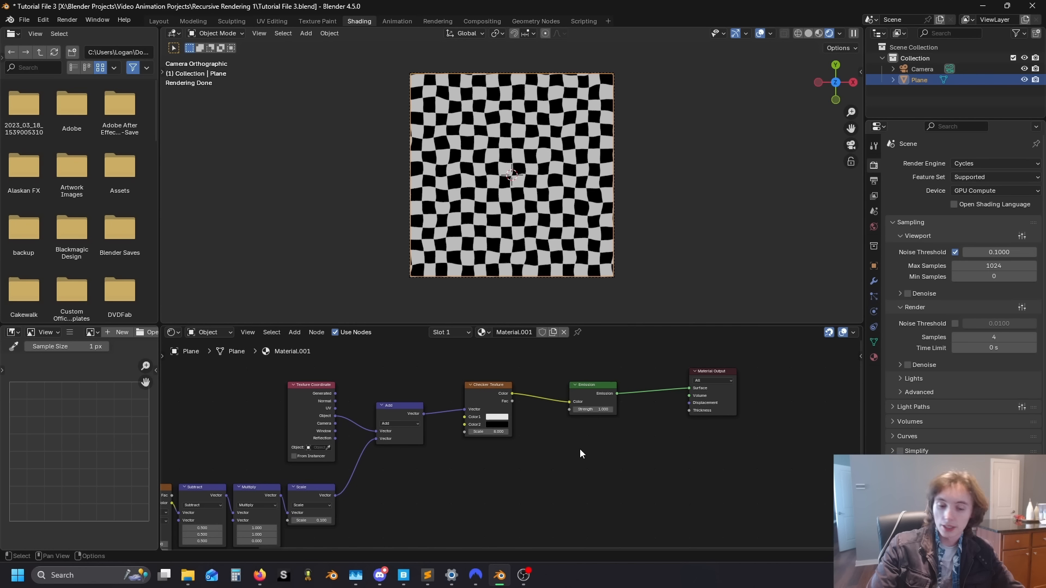
{"action": "key", "text": "F12"}
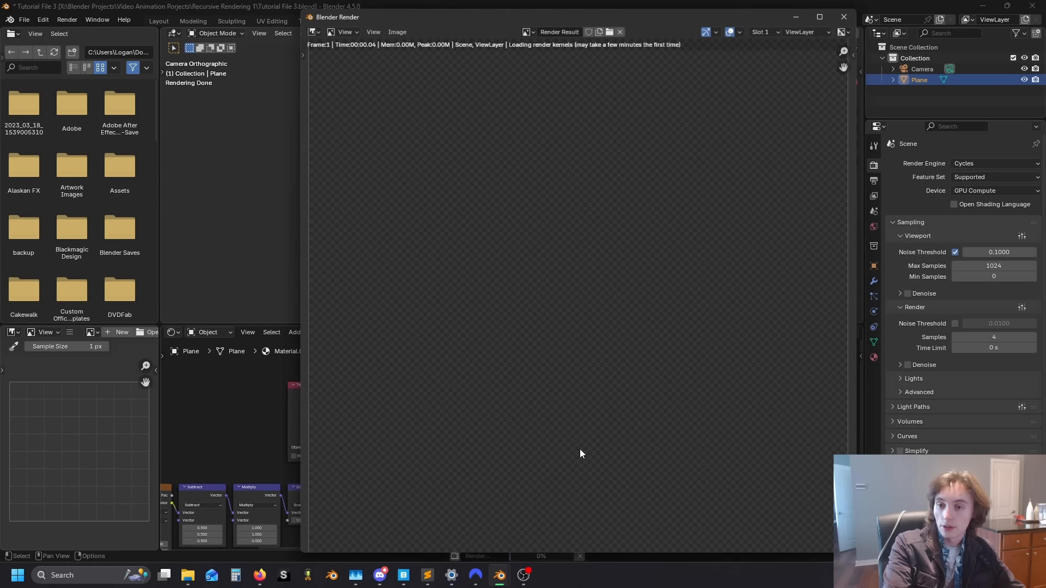
{"action": "scroll", "coordinate": [565, 302], "scroll_direction": "down", "scroll_amount": 2}
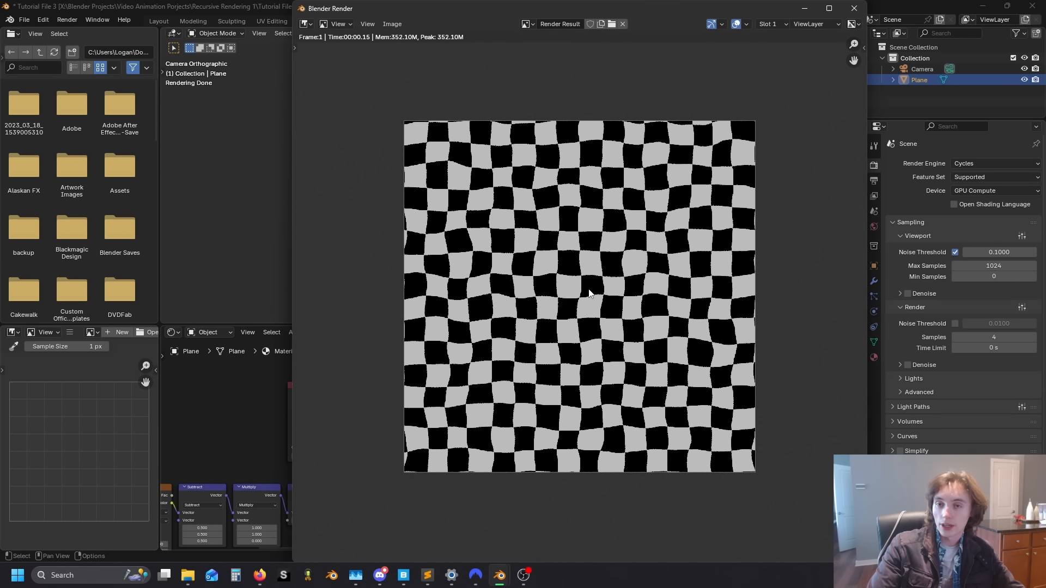
Step: Begin saving the render as a new file in OpenEXR format with the DWAA (lossy) codec
{"action": "left_click", "coordinate": [392, 24]}
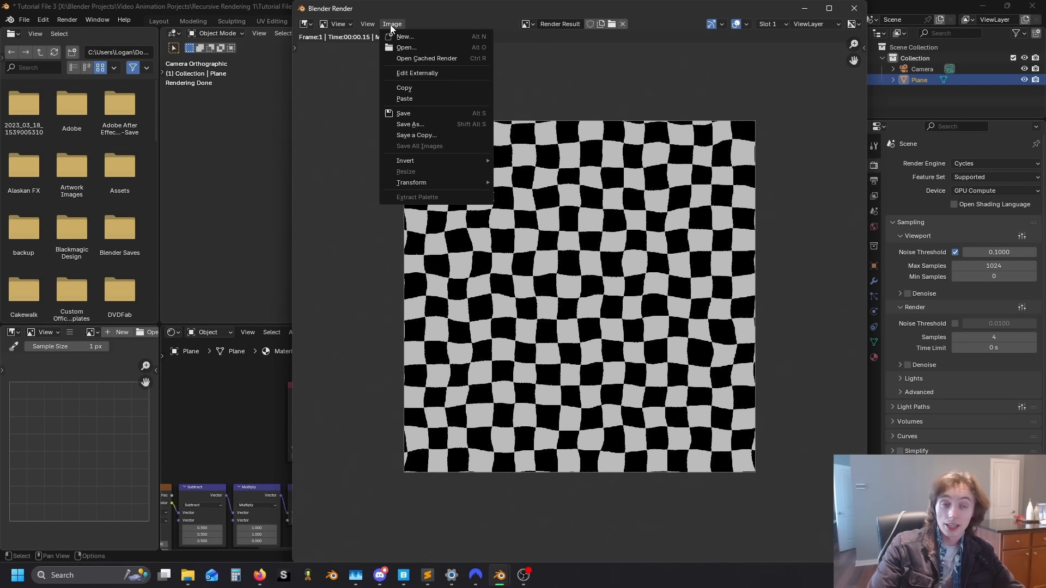
{"action": "left_click", "coordinate": [419, 123]}
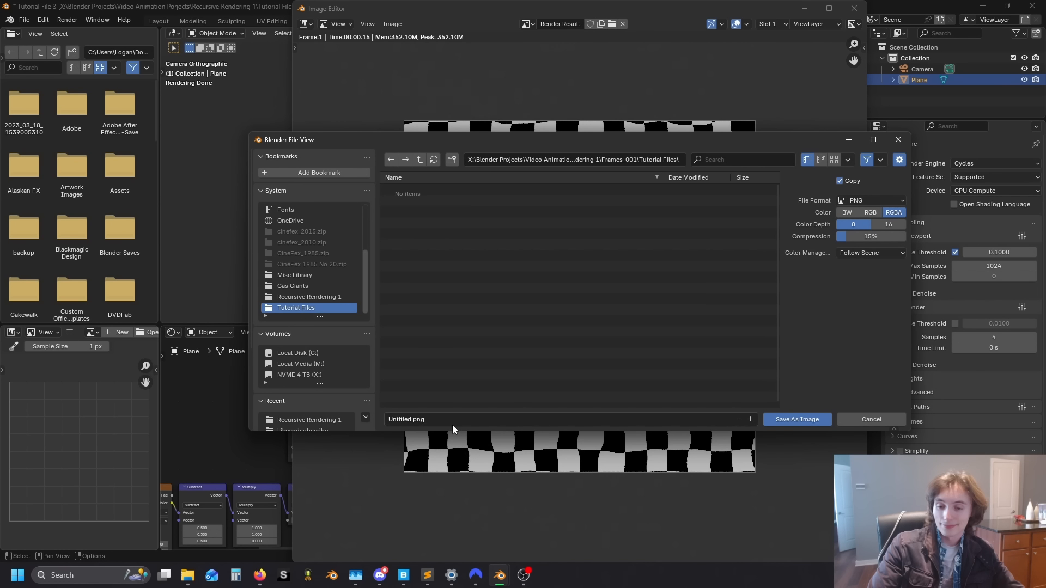
{"action": "left_click", "coordinate": [857, 201]}
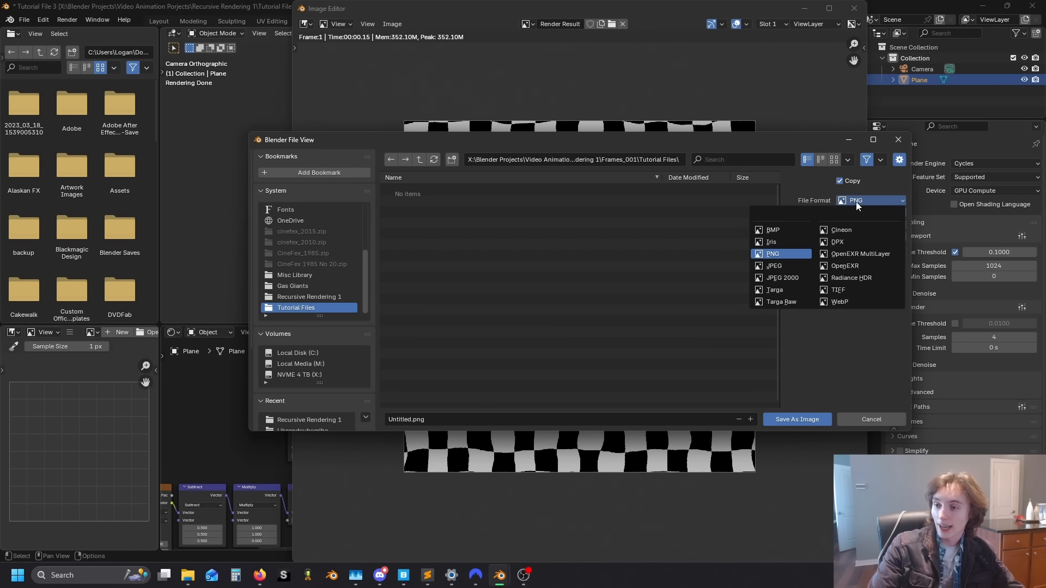
{"action": "left_click", "coordinate": [845, 266]}
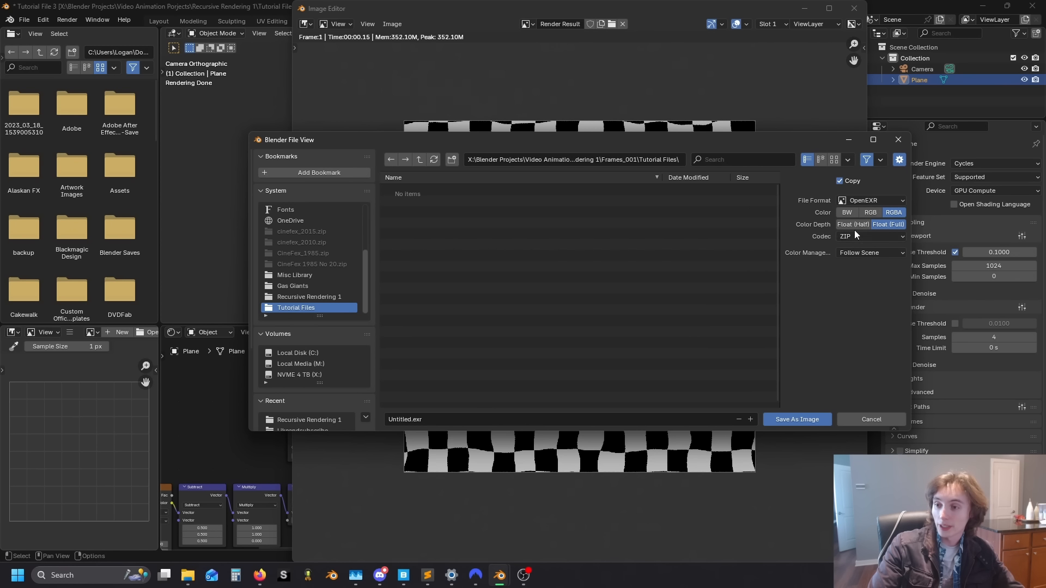
{"action": "left_click", "coordinate": [855, 236]}
{"action": "left_click", "coordinate": [875, 286]}
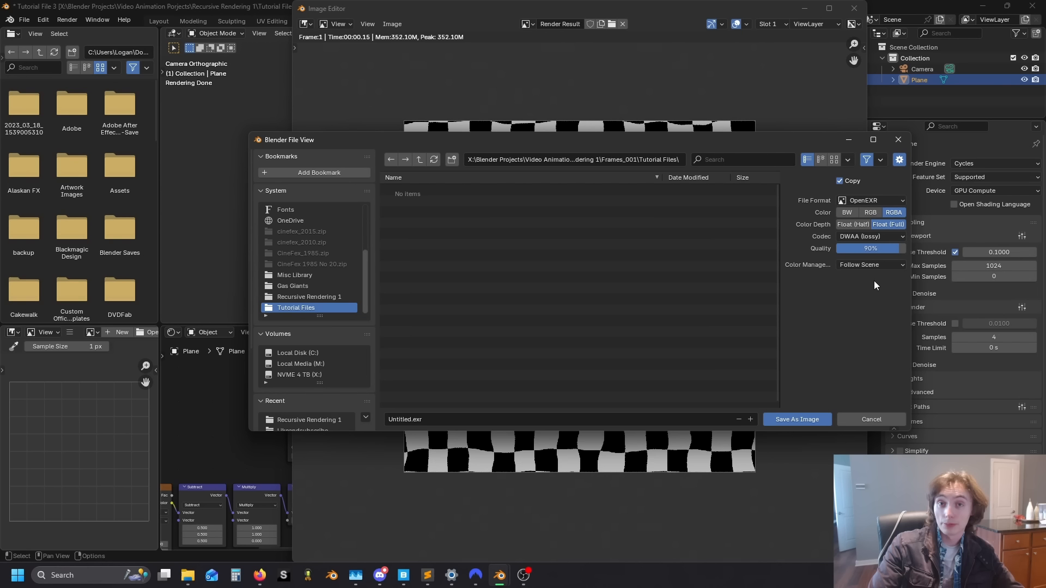
Step: Save the render as Untitled1.exr in the Tutorial Files folder and return to the shader nodes
{"action": "left_click", "coordinate": [408, 421]}
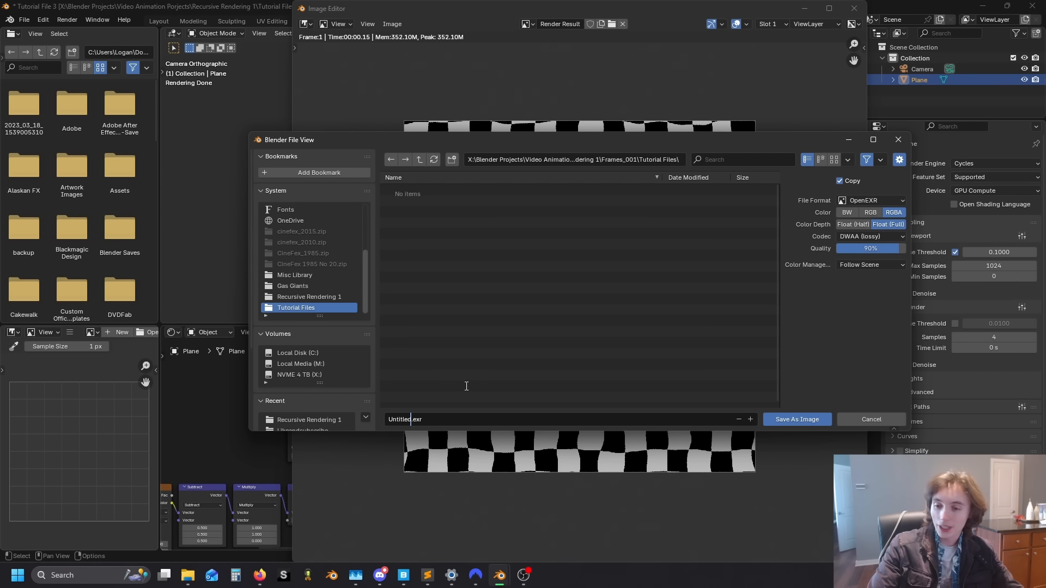
{"action": "left_click", "coordinate": [816, 418]}
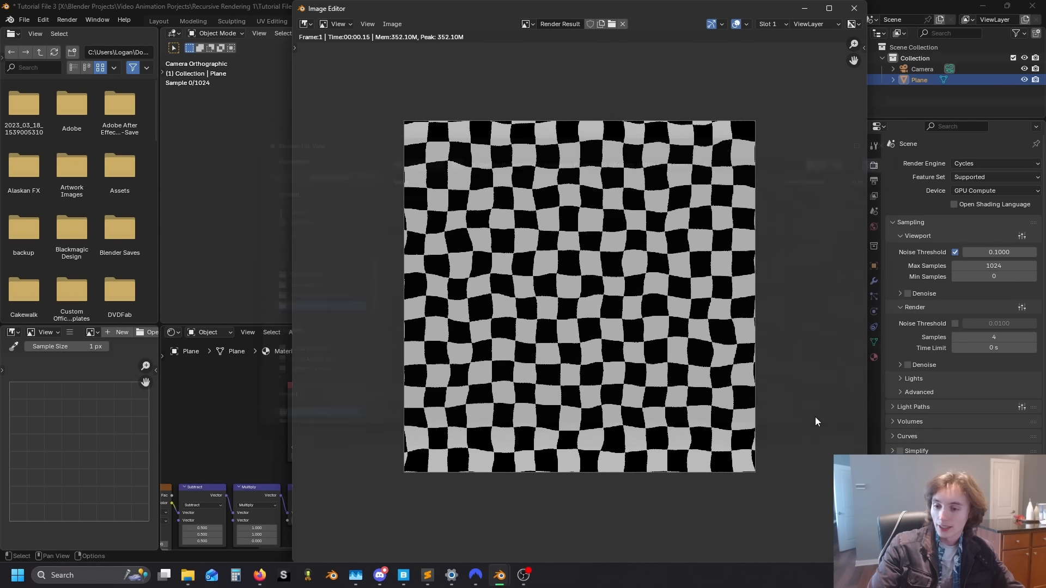
{"action": "left_click", "coordinate": [275, 416]}
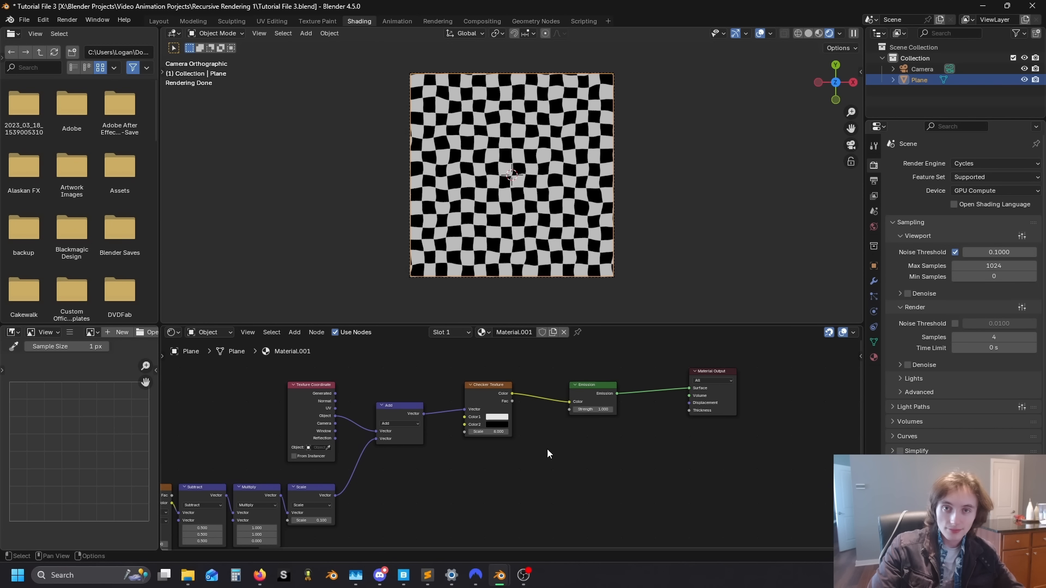
Step: Add an Image Texture node beside the Texture Coordinate node that feeds the Add node
{"action": "scroll", "coordinate": [547, 449], "scroll_direction": "down", "scroll_amount": 3}
{"action": "key", "text": "shift+a"}
{"action": "type", "text": "im"}
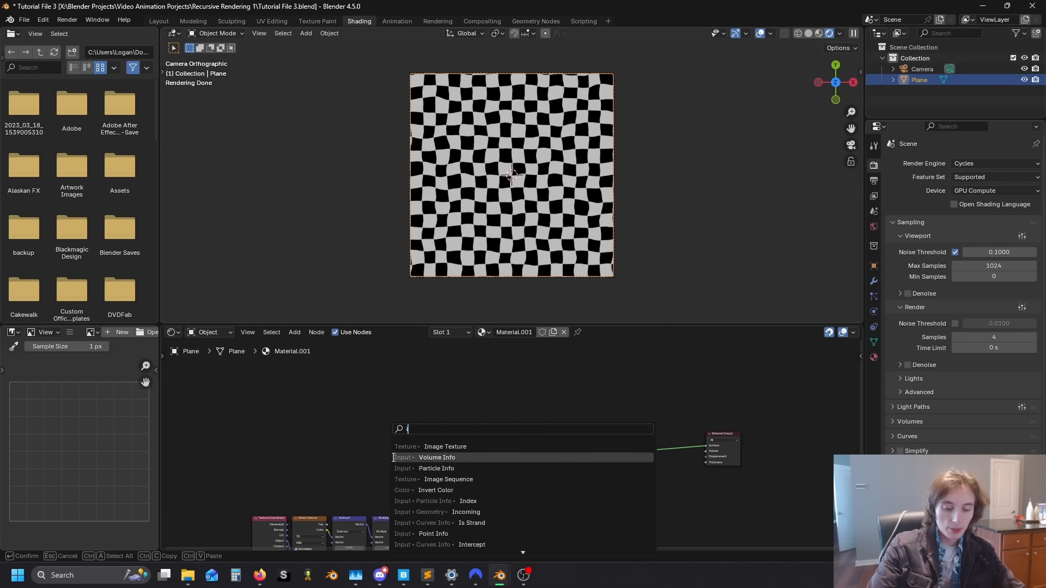
{"action": "left_click", "coordinate": [423, 447]}
{"action": "left_click", "coordinate": [317, 418]}
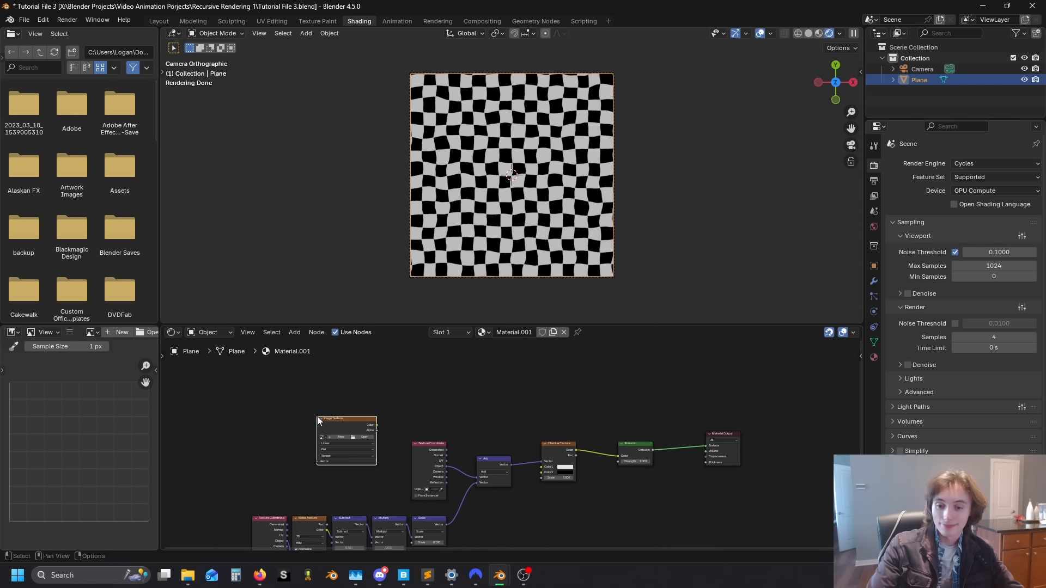
Step: Load Untitled1.exr from the Tutorial Files folder inside Frames_001 into the Image Texture node
{"action": "left_click", "coordinate": [365, 438]}
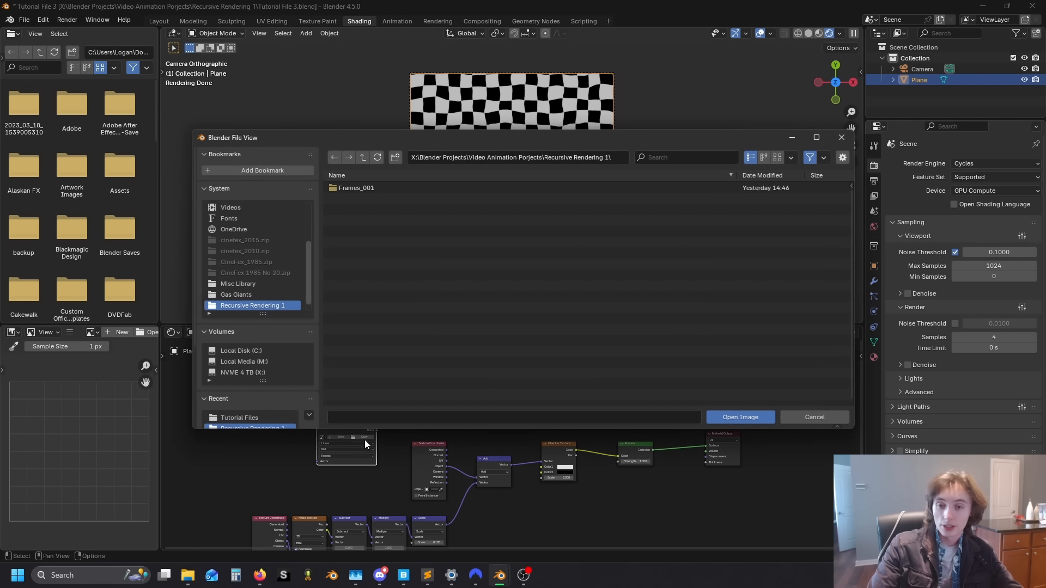
{"action": "double_click", "coordinate": [360, 187]}
{"action": "double_click", "coordinate": [369, 188]}
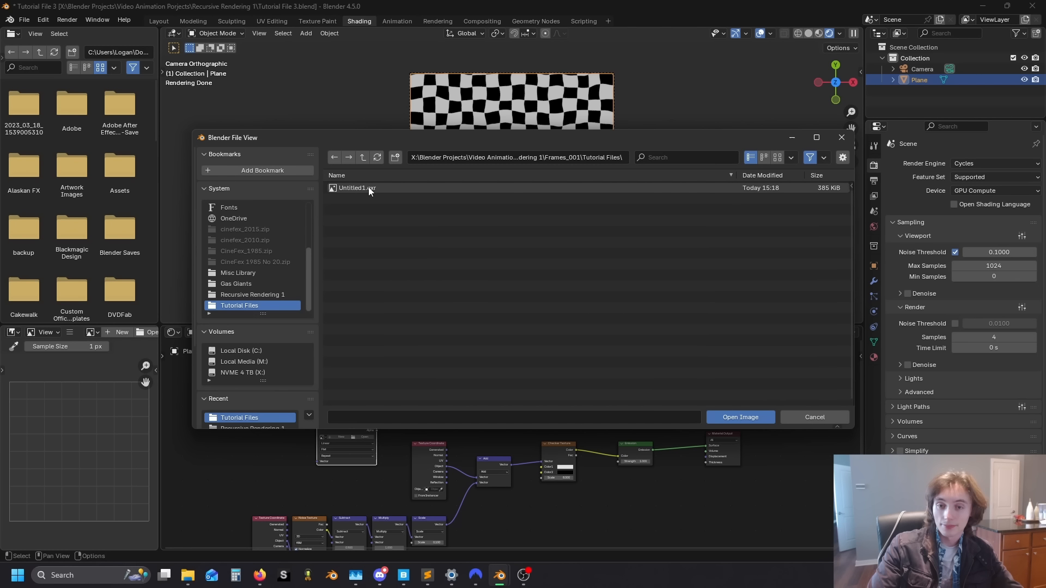
{"action": "double_click", "coordinate": [368, 188]}
Step: Duplicate the Texture Coordinate node beside the image texture and connect its Window output to the image's Vector input
{"action": "scroll", "coordinate": [436, 423], "scroll_direction": "up", "scroll_amount": 3}
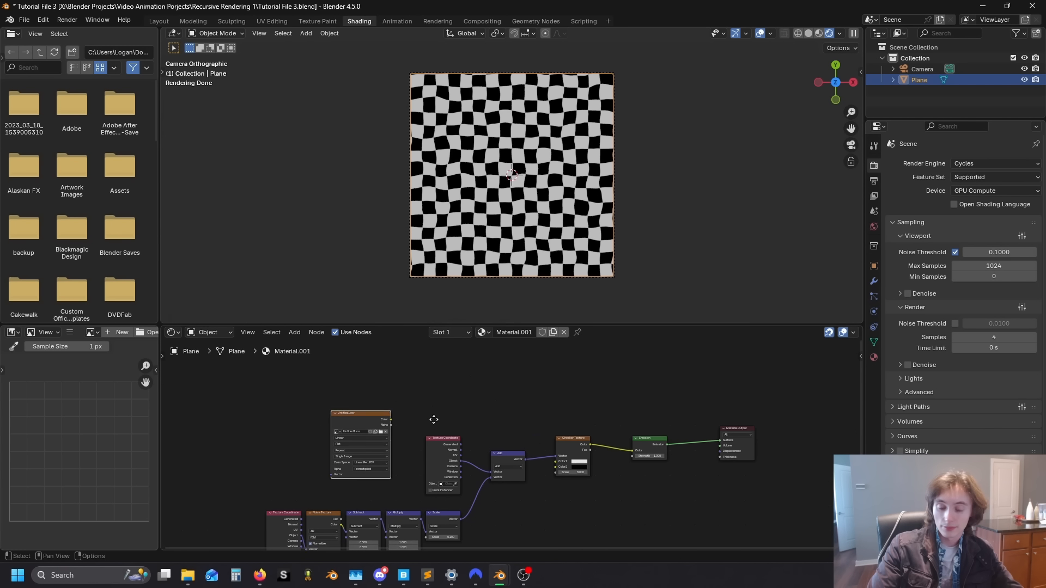
{"action": "key", "text": "shift+d"}
{"action": "left_click", "coordinate": [233, 417]}
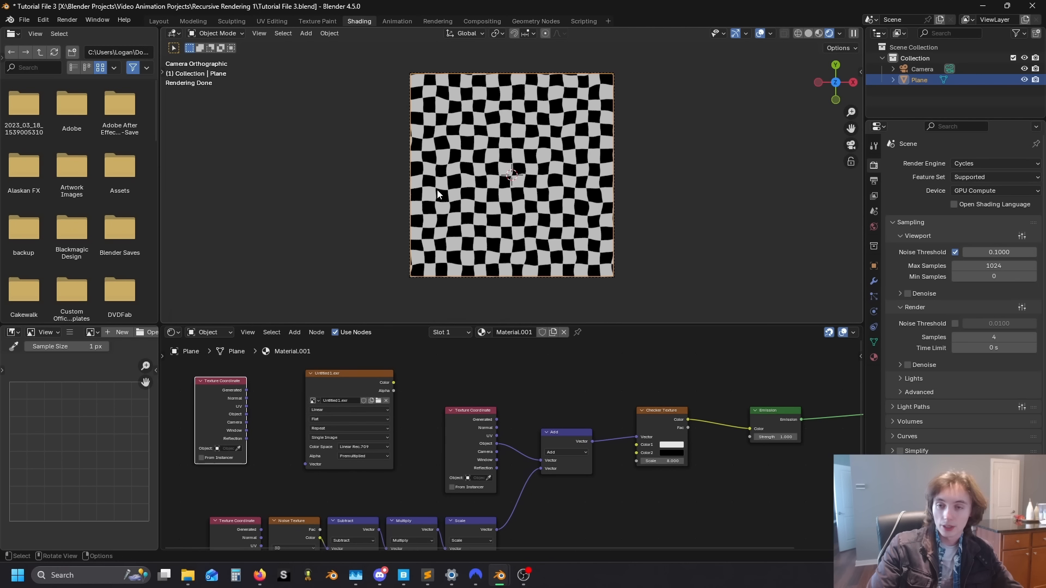
{"action": "scroll", "coordinate": [452, 181], "scroll_direction": "up", "scroll_amount": 3}
{"action": "left_click_drag", "start_coordinate": [248, 406], "coordinate": [299, 460]}
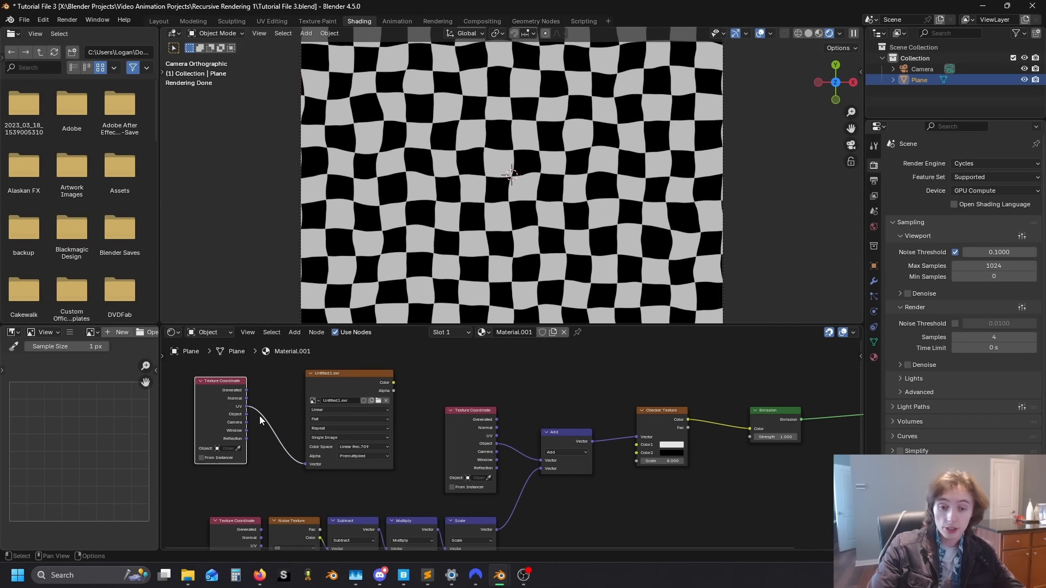
{"action": "left_click_drag", "start_coordinate": [248, 431], "coordinate": [301, 458]}
{"action": "scroll", "coordinate": [299, 421], "scroll_direction": "down", "scroll_amount": 2}
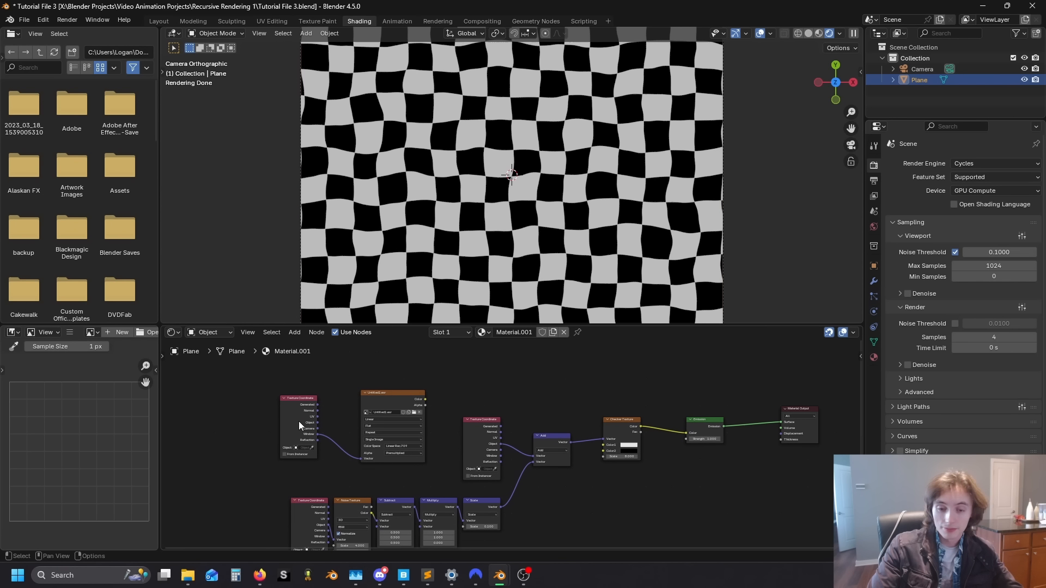
{"action": "scroll", "coordinate": [395, 248], "scroll_direction": "down", "scroll_amount": 2}
{"action": "scroll", "coordinate": [394, 248], "scroll_direction": "down", "scroll_amount": 2}
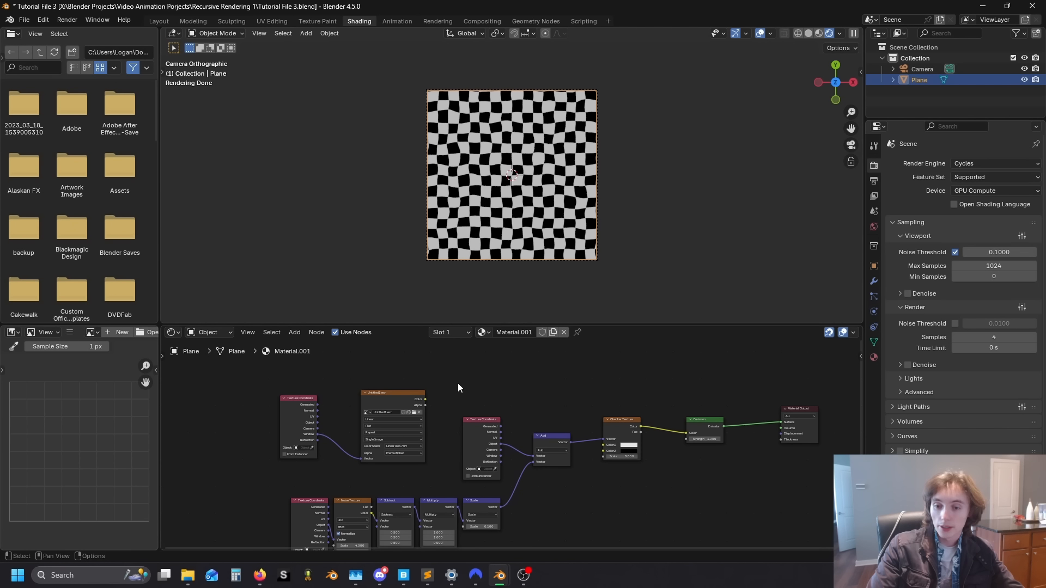
Step: Connect the image texture's Color output to the Emission node's Color input in place of the Checker Texture
{"action": "middle_click_drag", "start_coordinate": [458, 383], "coordinate": [371, 406]}
{"action": "scroll", "coordinate": [372, 407], "scroll_direction": "up", "scroll_amount": 2}
{"action": "left_click_drag", "start_coordinate": [279, 384], "coordinate": [671, 433]}
{"action": "scroll", "coordinate": [547, 391], "scroll_direction": "down", "scroll_amount": 2}
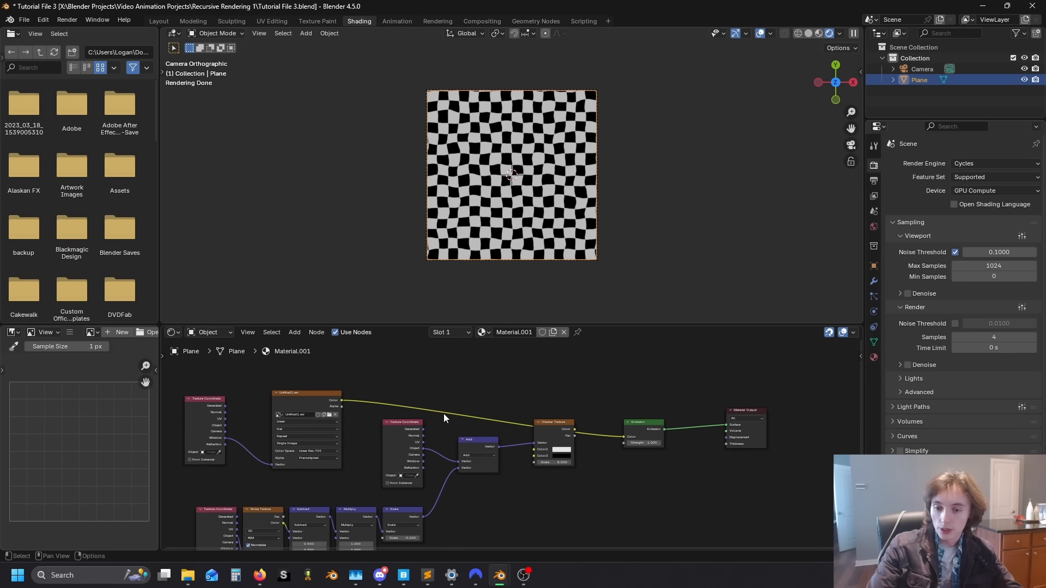
Step: Move the checker's Texture Coordinate, Add and Checker Texture nodes aside, and widen the gap between the image texture and its Texture Coordinate node
{"action": "middle_click_drag", "start_coordinate": [443, 414], "coordinate": [508, 391]}
{"action": "left_click_drag", "start_coordinate": [508, 392], "coordinate": [730, 478]}
{"action": "left_click", "coordinate": [606, 453]}
{"action": "middle_click_drag", "start_coordinate": [473, 456], "coordinate": [527, 434]}
{"action": "mouse_move", "coordinate": [316, 452]}
{"action": "left_mouse_down"}
{"action": "mouse_move", "coordinate": [543, 477]}
{"action": "mouse_move", "coordinate": [330, 465]}
{"action": "left_mouse_up"}
{"action": "left_click_drag", "start_coordinate": [338, 372], "coordinate": [256, 373]}
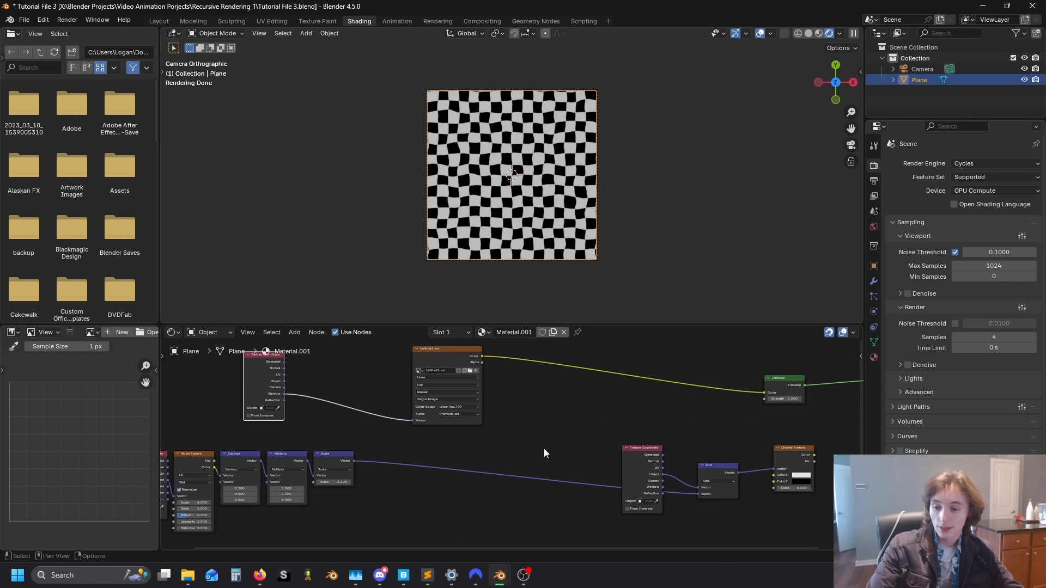
Step: Duplicate the Add node between the Texture Coordinate and image texture nodes, and feed the noise chain's Scale output into its second Vector input
{"action": "left_click", "coordinate": [701, 470]}
{"action": "key", "text": "shift+d"}
{"action": "left_click", "coordinate": [358, 377]}
{"action": "scroll", "coordinate": [358, 377], "scroll_direction": "up", "scroll_amount": 2}
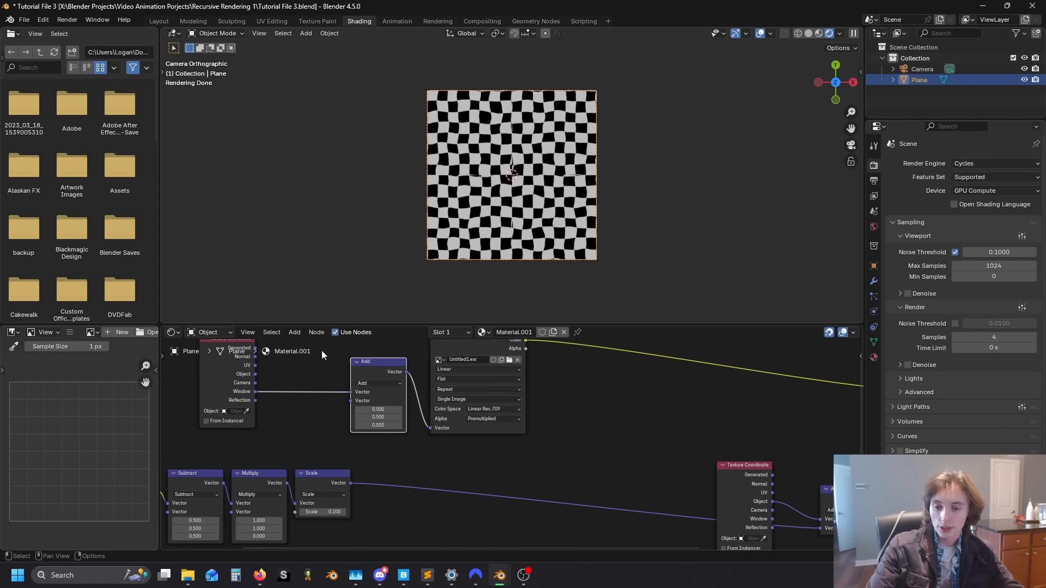
{"action": "left_click_drag", "start_coordinate": [321, 351], "coordinate": [518, 388]}
{"action": "left_click_drag", "start_coordinate": [481, 353], "coordinate": [532, 354]}
{"action": "left_click_drag", "start_coordinate": [352, 482], "coordinate": [404, 411]}
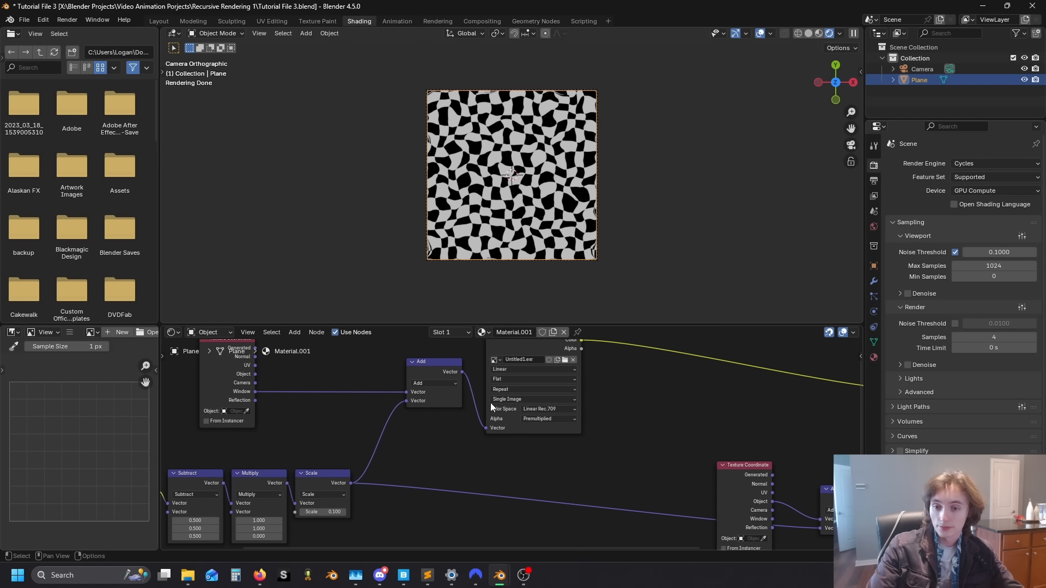
Step: Render the current frame with the noise-distorted image on the plane
{"action": "scroll", "coordinate": [536, 163], "scroll_direction": "up", "scroll_amount": 3}
{"action": "scroll", "coordinate": [517, 143], "scroll_direction": "down", "scroll_amount": 2}
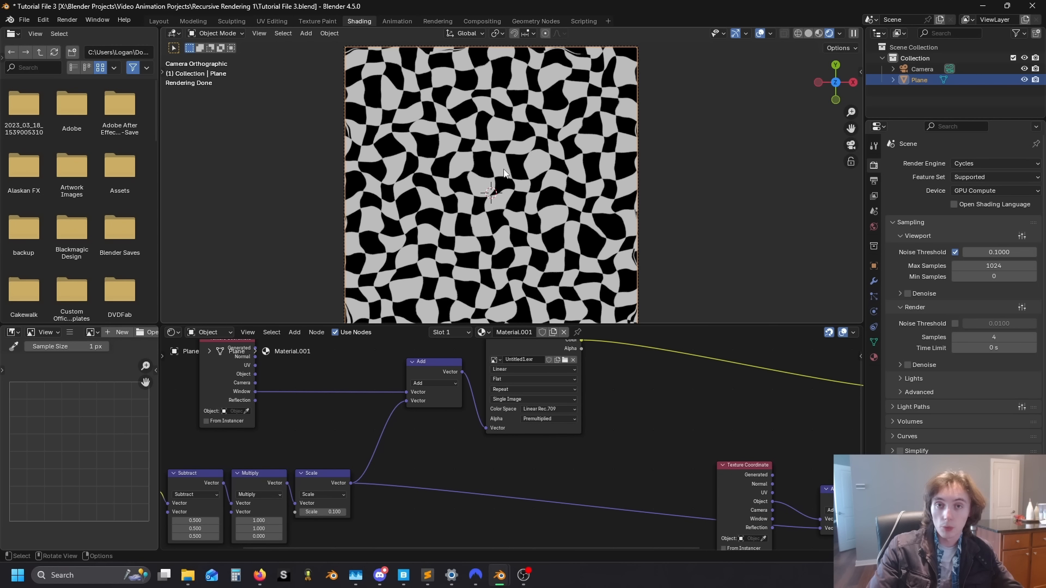
{"action": "scroll", "coordinate": [677, 355], "scroll_direction": "down", "scroll_amount": 2}
{"action": "middle_click_drag", "start_coordinate": [677, 355], "coordinate": [495, 413]}
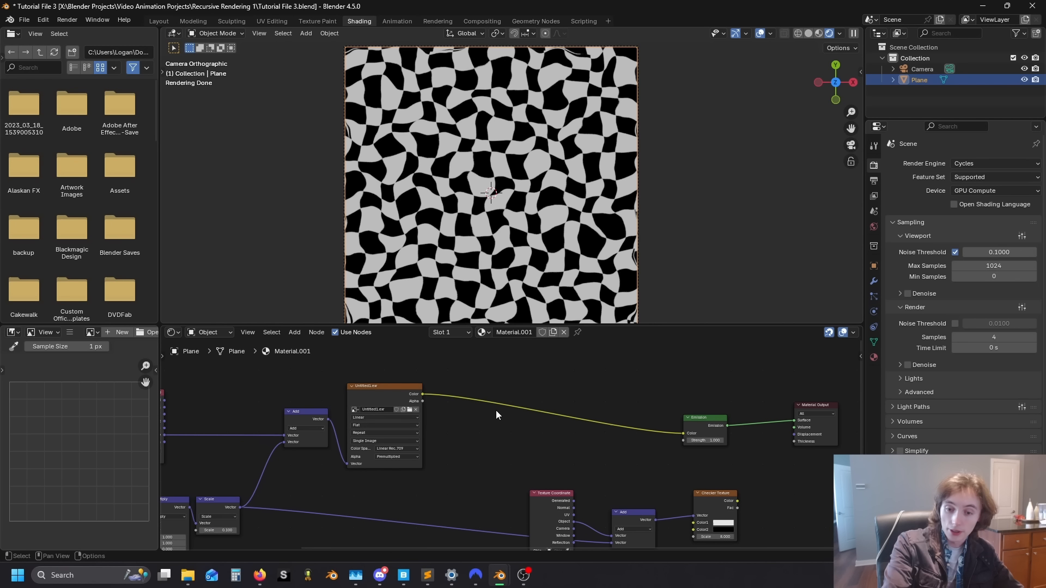
{"action": "key", "text": "F12"}
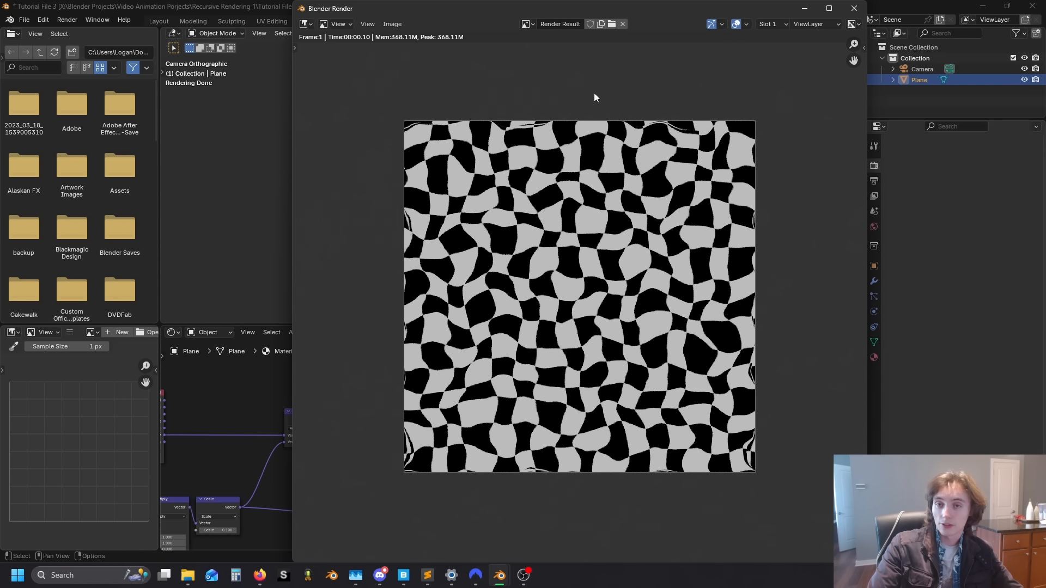
Step: Begin saving the render as a new file named Untitled2 in the Tutorial Files folder
{"action": "left_click", "coordinate": [392, 24]}
{"action": "left_click", "coordinate": [470, 128]}
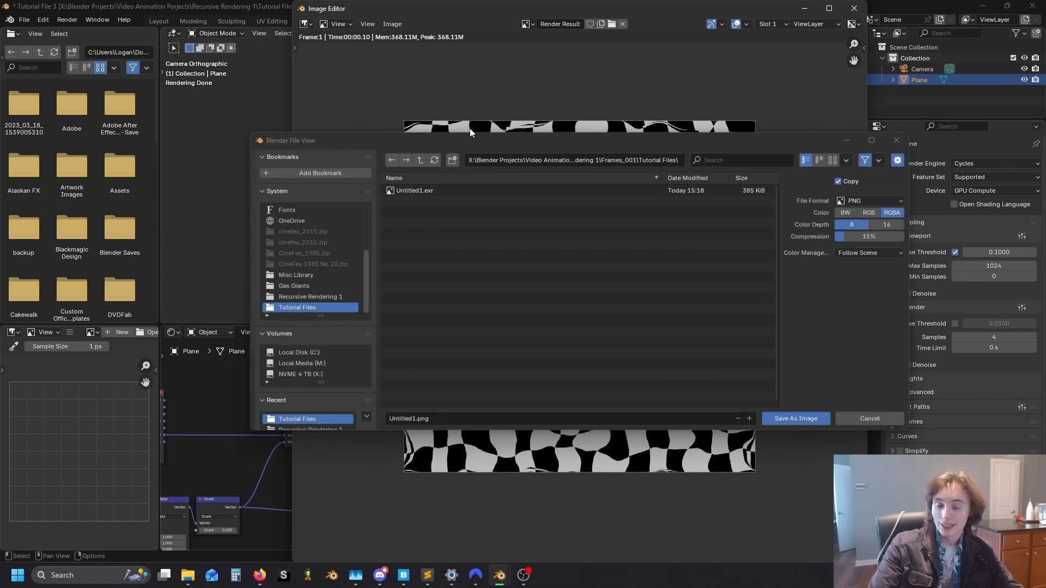
{"action": "left_click", "coordinate": [435, 190]}
{"action": "left_click", "coordinate": [410, 420]}
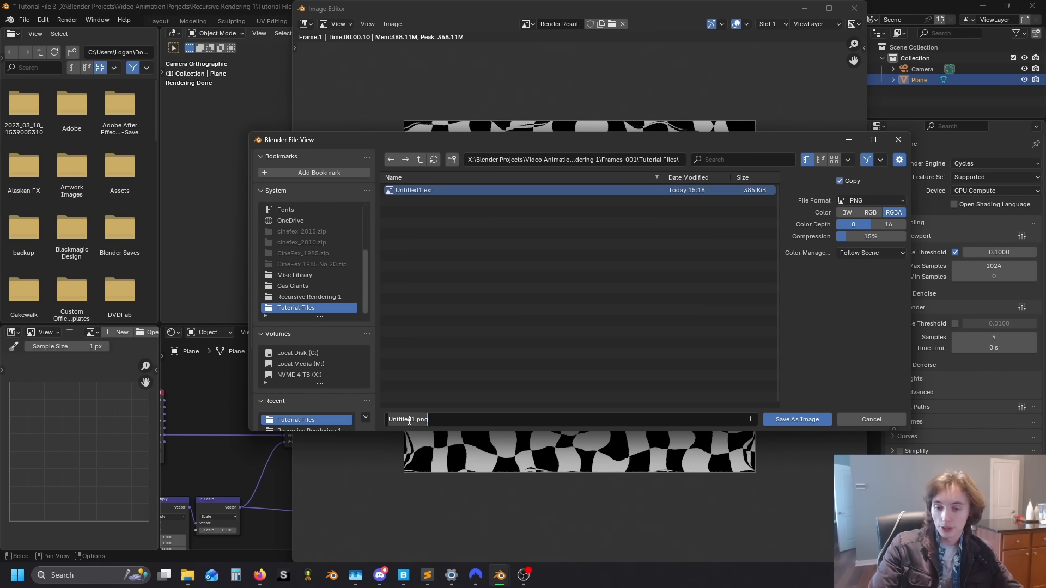
{"action": "left_click", "coordinate": [414, 422]}
{"action": "key", "text": "Delete"}
{"action": "type", "text": "2"}
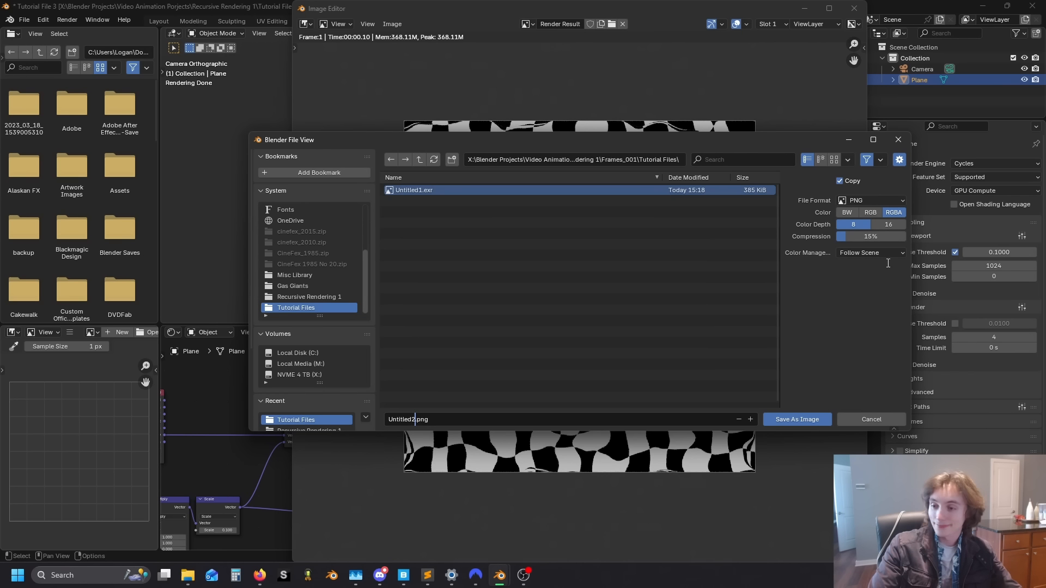
Step: Set the file format to OpenEXR with the same lossy codec as the first render, and save the image
{"action": "left_click", "coordinate": [861, 201]}
{"action": "left_click", "coordinate": [847, 267]}
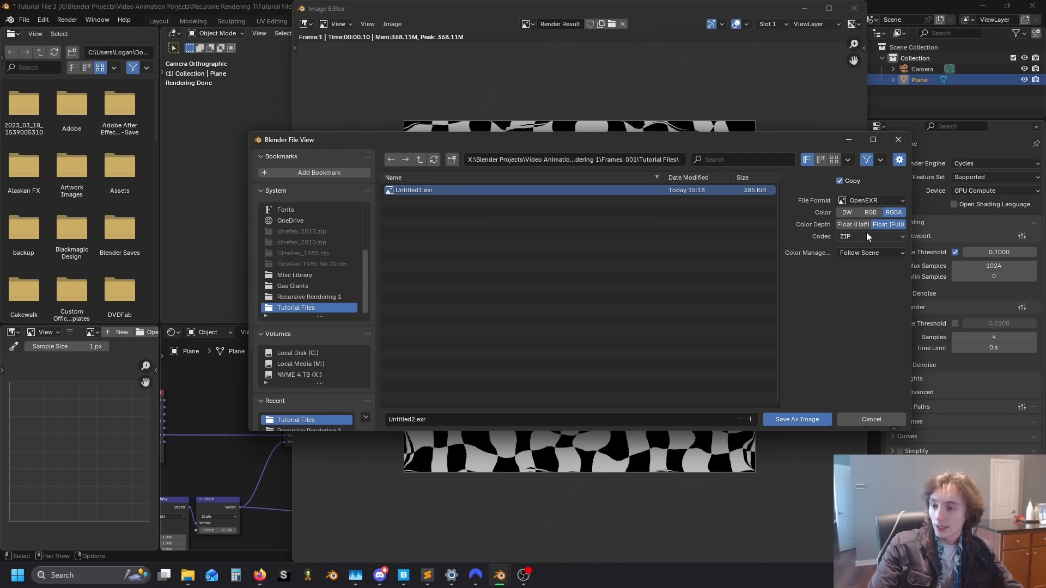
{"action": "left_click", "coordinate": [866, 236]}
{"action": "left_click", "coordinate": [868, 295]}
{"action": "left_click", "coordinate": [802, 417]}
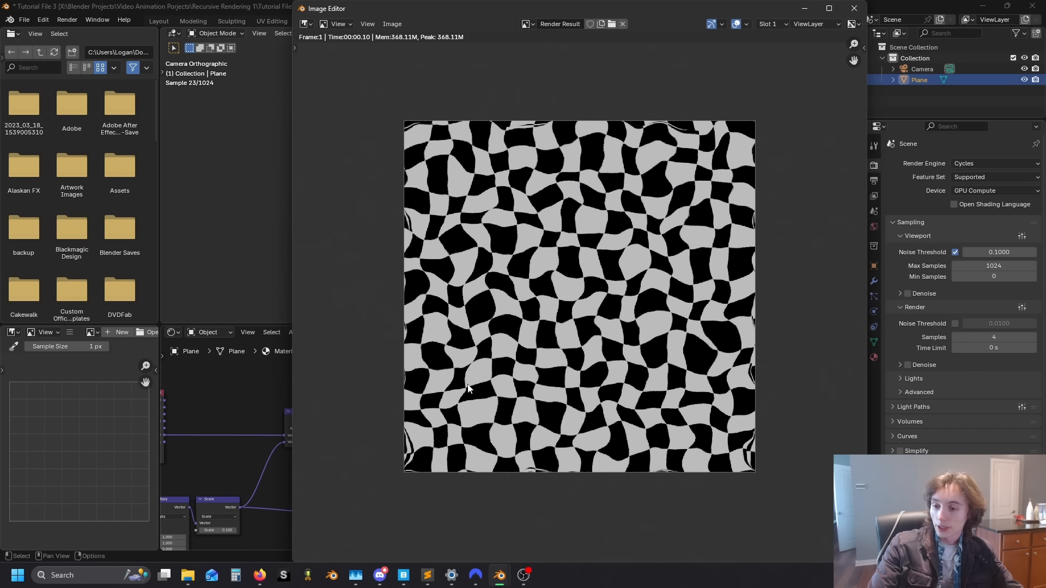
Step: Return to the shader nodes and replace the Image Texture node's image with Untitled2.exr
{"action": "left_click", "coordinate": [805, 9]}
{"action": "left_click", "coordinate": [410, 411]}
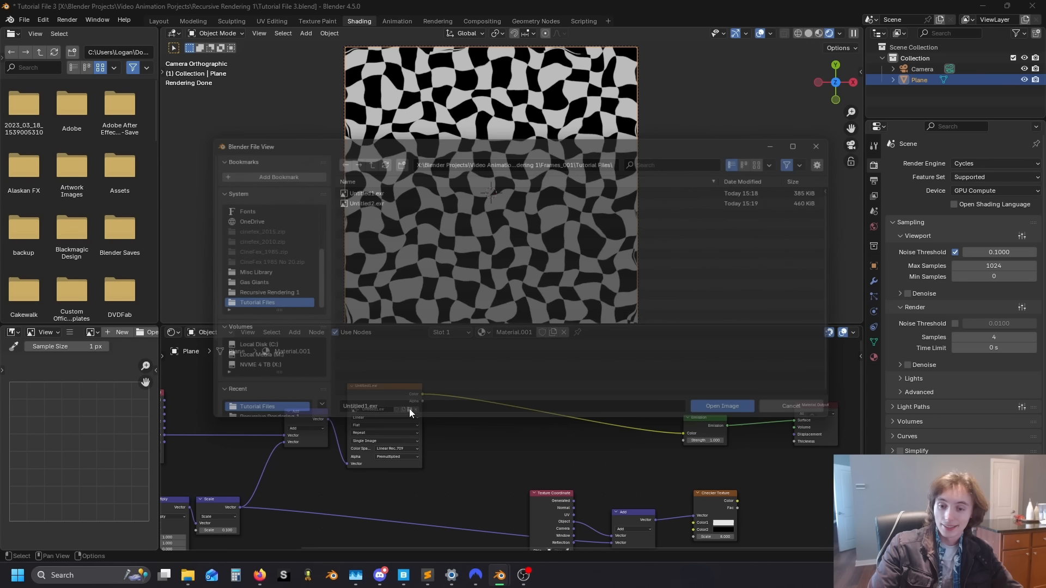
{"action": "double_click", "coordinate": [383, 201]}
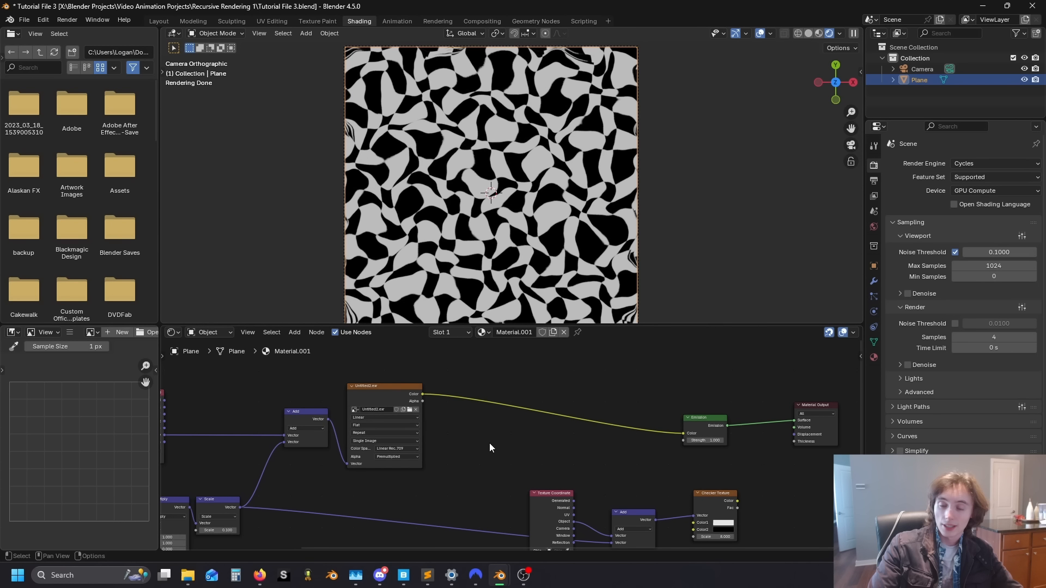
Step: Examine the edges of the distorted checker pattern up close, and review the image and noise node chain
{"action": "scroll", "coordinate": [513, 135], "scroll_direction": "up", "scroll_amount": 6}
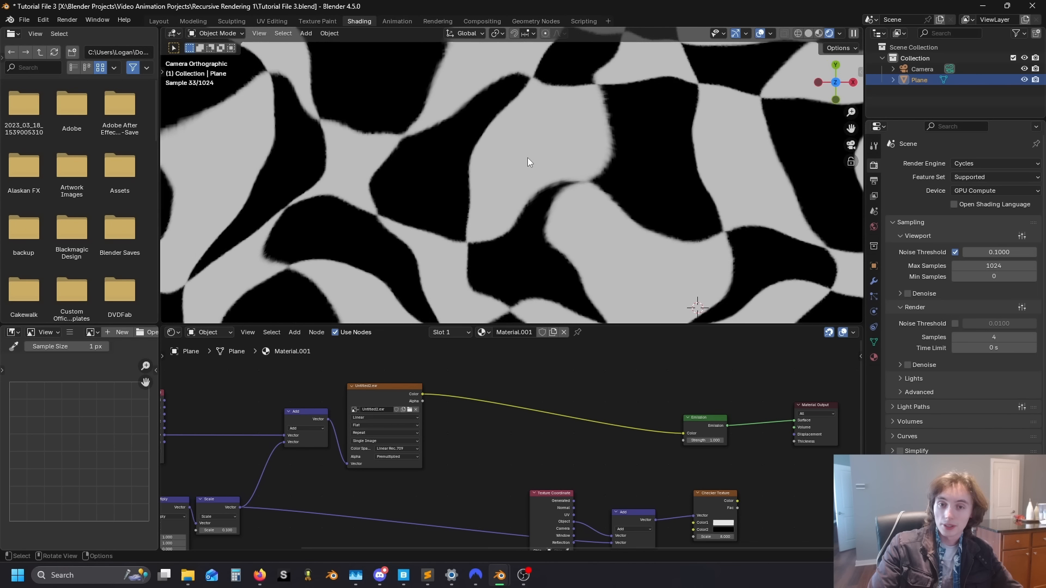
{"action": "scroll", "coordinate": [528, 159], "scroll_direction": "up", "scroll_amount": 3}
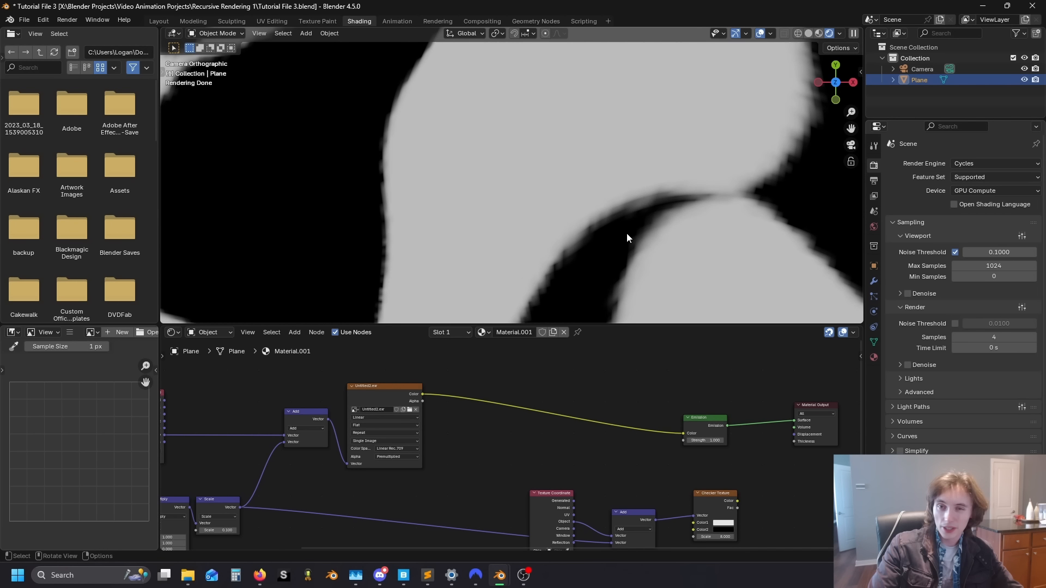
{"action": "middle_click_drag", "start_coordinate": [658, 236], "coordinate": [574, 231], "text": "shift"}
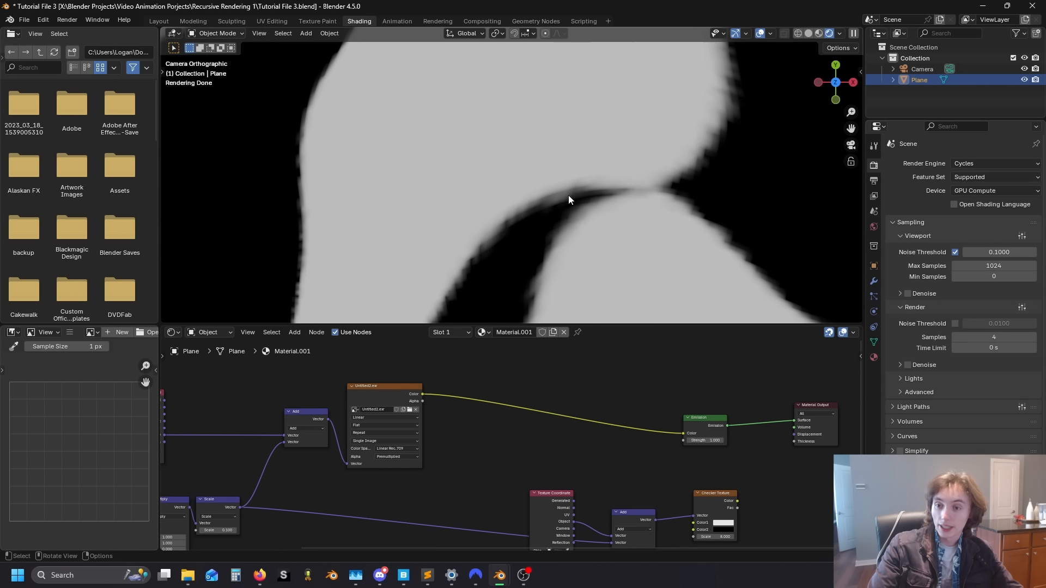
{"action": "scroll", "coordinate": [550, 206], "scroll_direction": "down", "scroll_amount": 3}
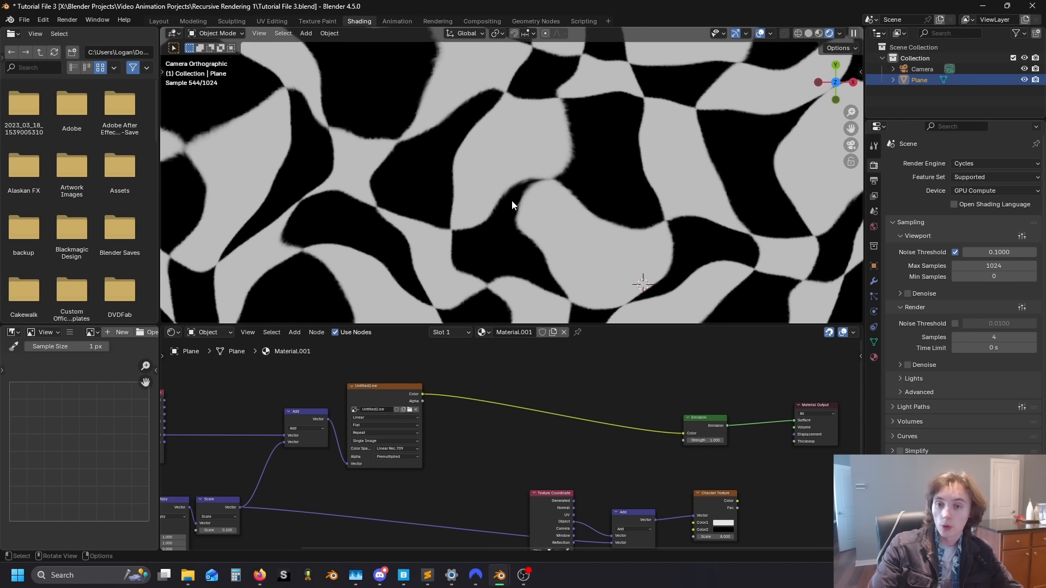
{"action": "scroll", "coordinate": [558, 217], "scroll_direction": "down", "scroll_amount": 2}
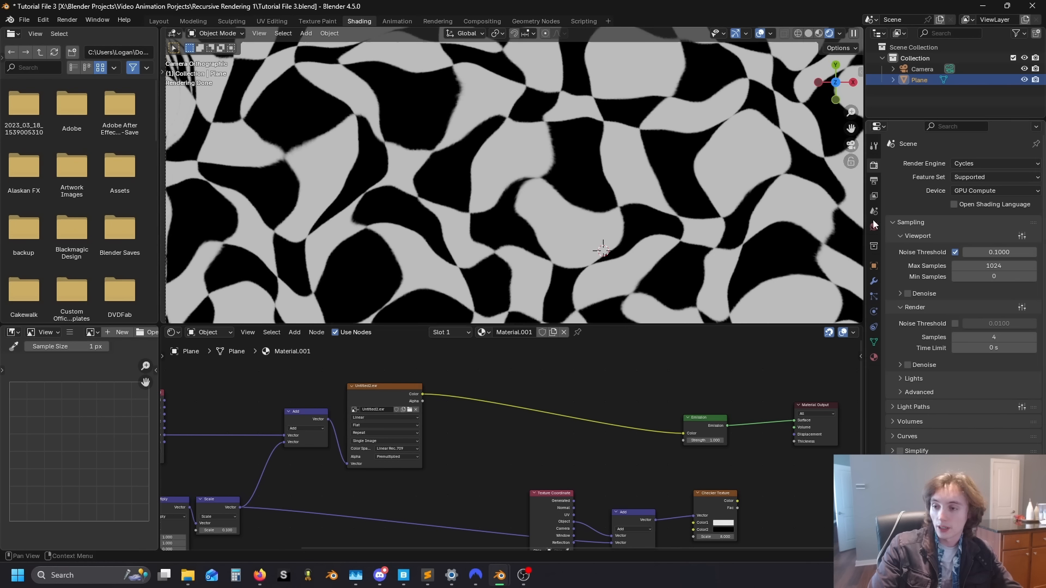
{"action": "scroll", "coordinate": [566, 214], "scroll_direction": "down", "scroll_amount": 3}
{"action": "scroll", "coordinate": [446, 246], "scroll_direction": "up", "scroll_amount": 5}
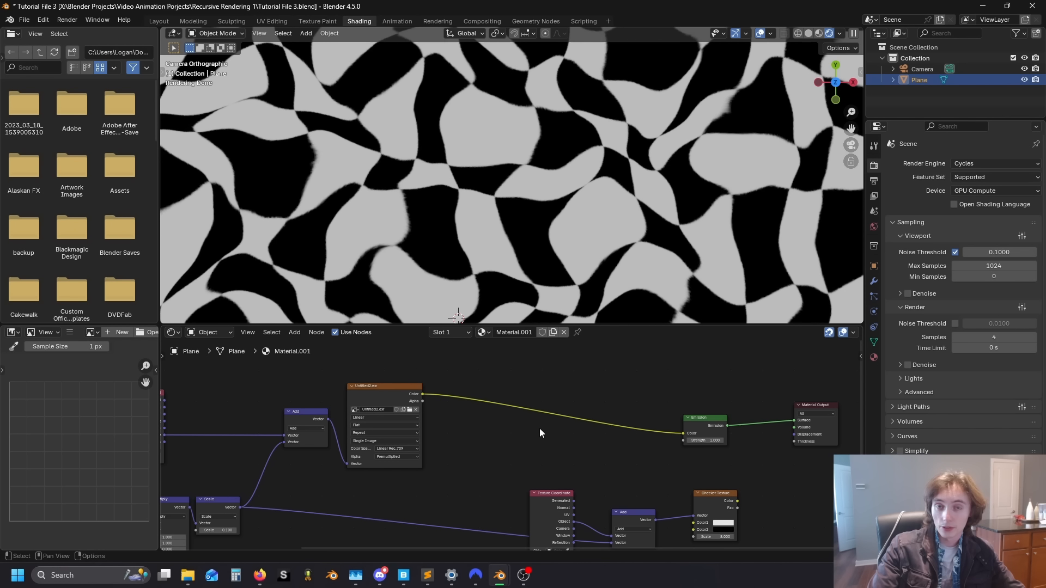
{"action": "scroll", "coordinate": [519, 422], "scroll_direction": "down", "scroll_amount": 2}
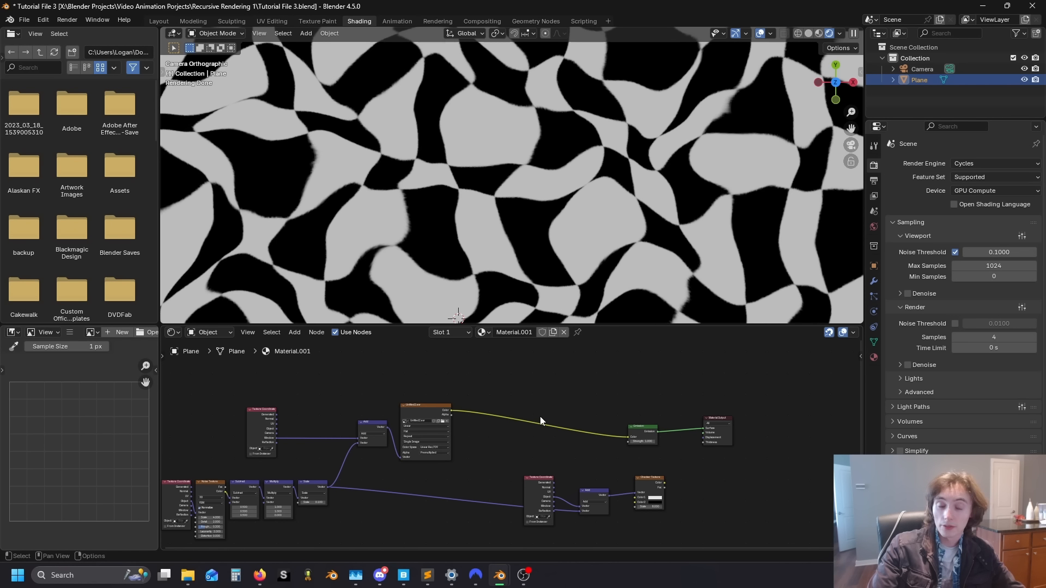
{"action": "scroll", "coordinate": [527, 420], "scroll_direction": "up", "scroll_amount": 4}
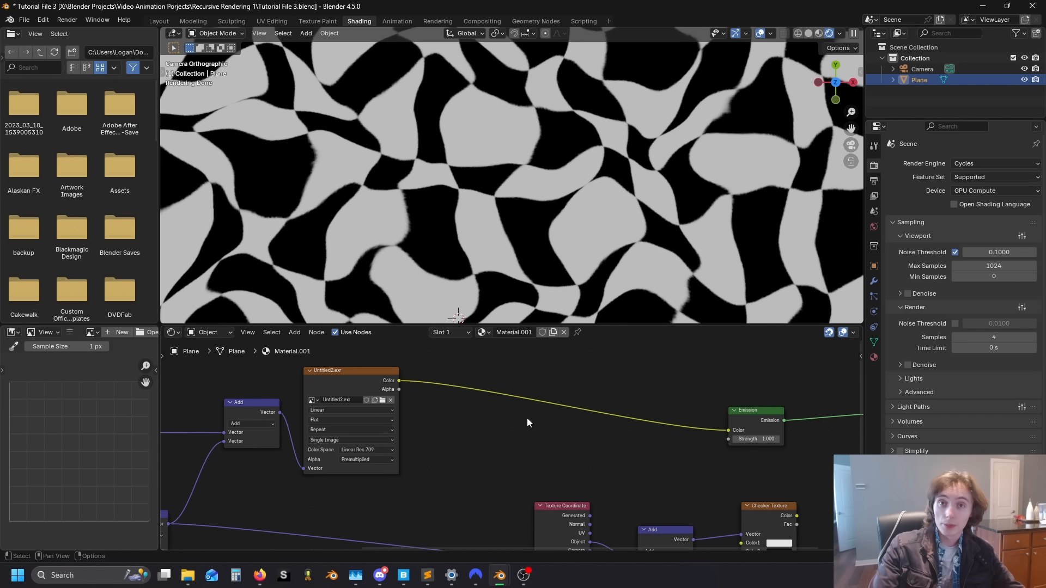
{"action": "scroll", "coordinate": [499, 441], "scroll_direction": "down", "scroll_amount": 2}
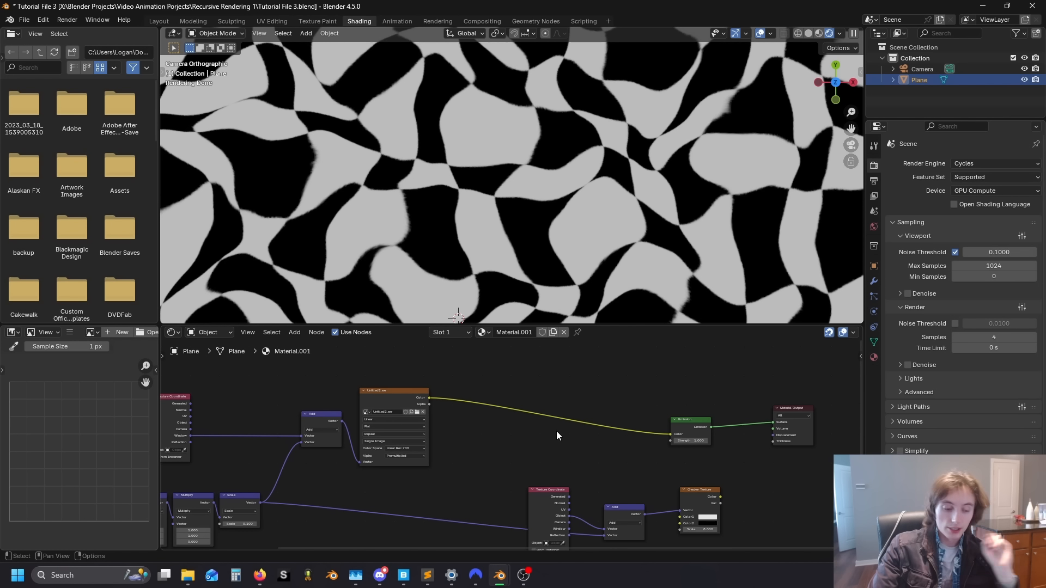
{"action": "scroll", "coordinate": [573, 428], "scroll_direction": "down", "scroll_amount": 1}
Step: Switch to the compositing workspace and enable nodes for the scene
{"action": "left_click", "coordinate": [506, 22]}
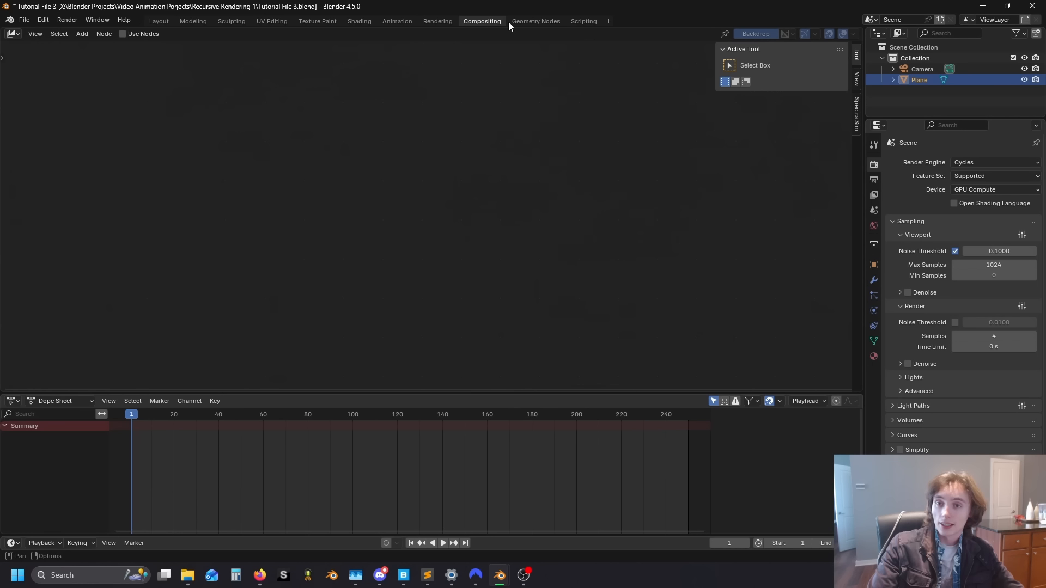
{"action": "left_click", "coordinate": [156, 34]}
{"action": "middle_click_drag", "start_coordinate": [560, 209], "coordinate": [366, 243]}
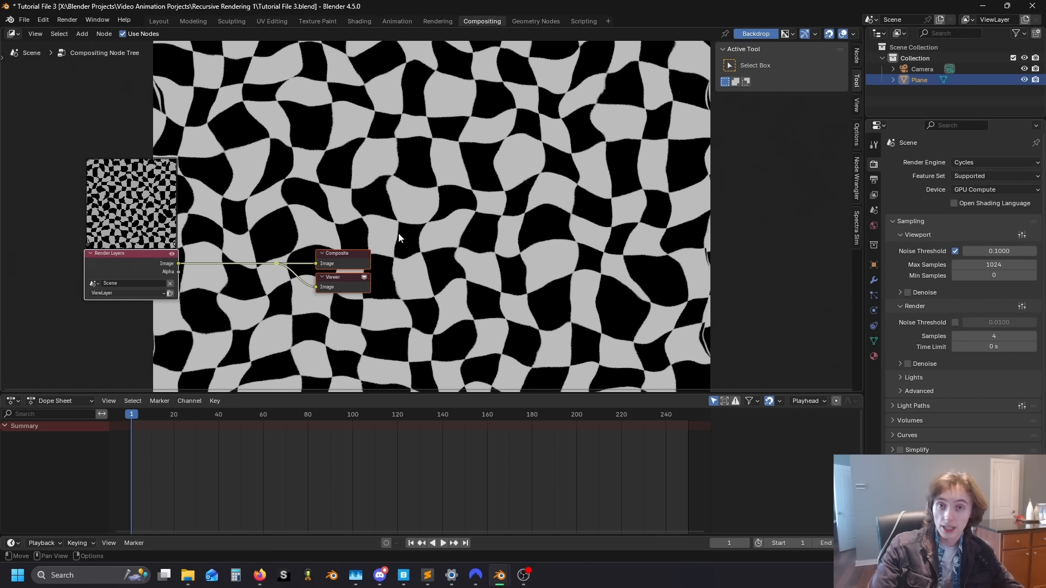
Step: Add a File Output node to the compositor and connect the rendered image to its Image input
{"action": "key", "text": "shift+a"}
{"action": "type", "text": "fil"}
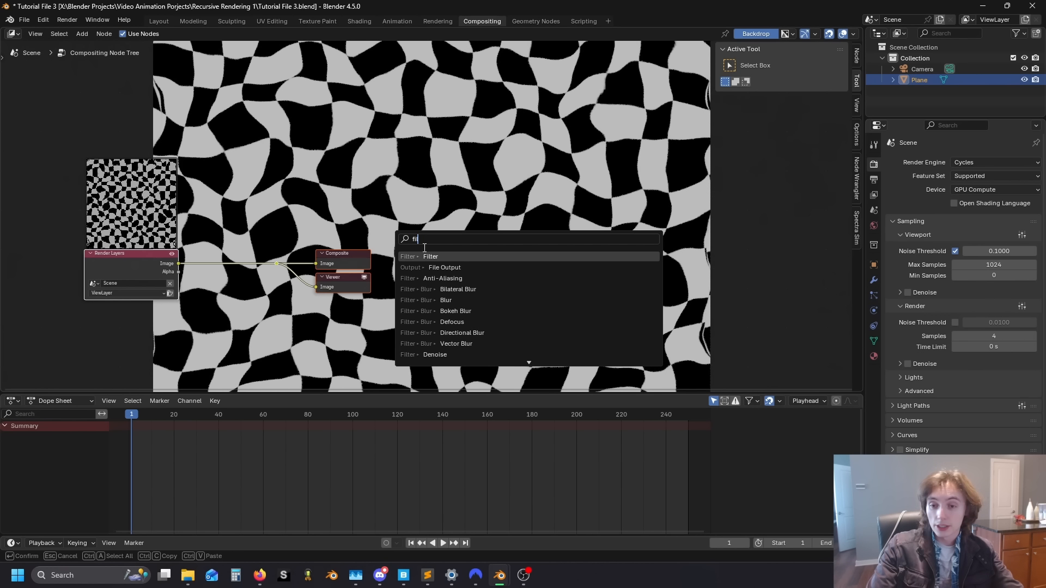
{"action": "left_click", "coordinate": [444, 268]}
{"action": "left_click", "coordinate": [389, 190]}
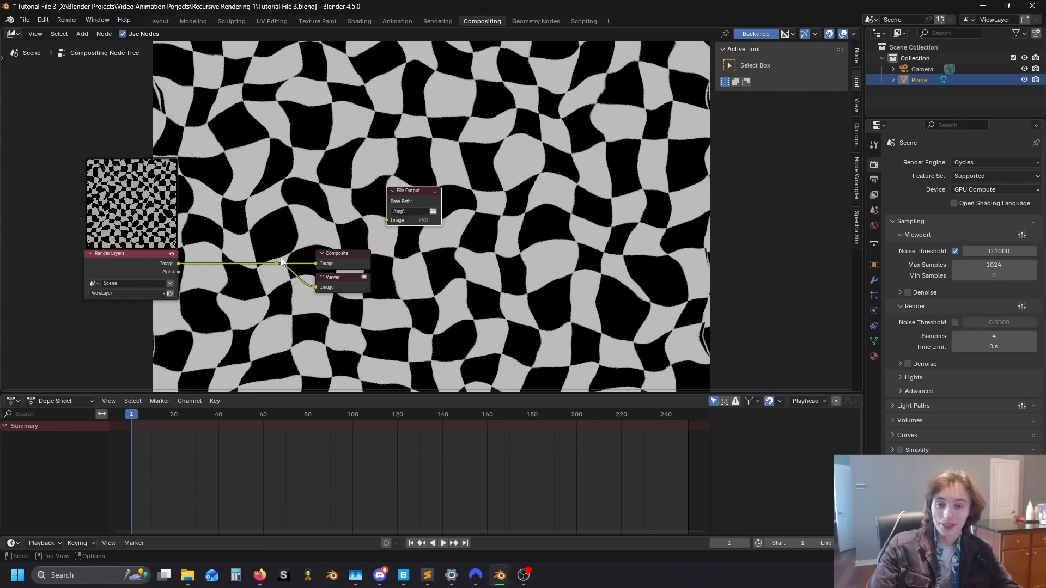
{"action": "left_click_drag", "start_coordinate": [281, 262], "coordinate": [386, 221]}
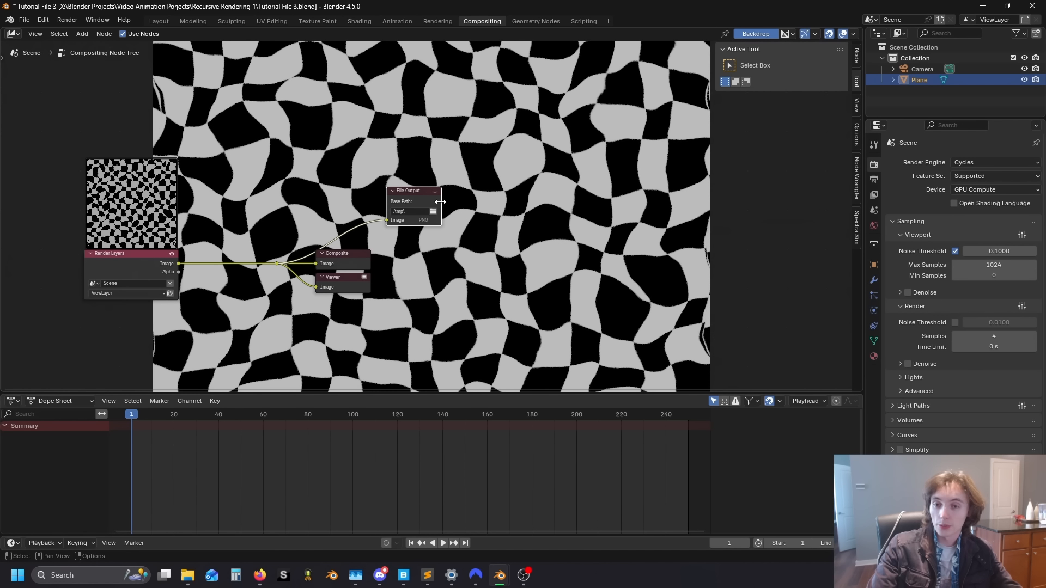
Step: Widen the File Output node enough to read a long base path, and move it clear of the Composite and Viewer nodes
{"action": "left_click_drag", "start_coordinate": [441, 201], "coordinate": [687, 200]}
{"action": "middle_click_drag", "start_coordinate": [689, 209], "coordinate": [512, 248]}
{"action": "scroll", "coordinate": [491, 246], "scroll_direction": "up", "scroll_amount": 4}
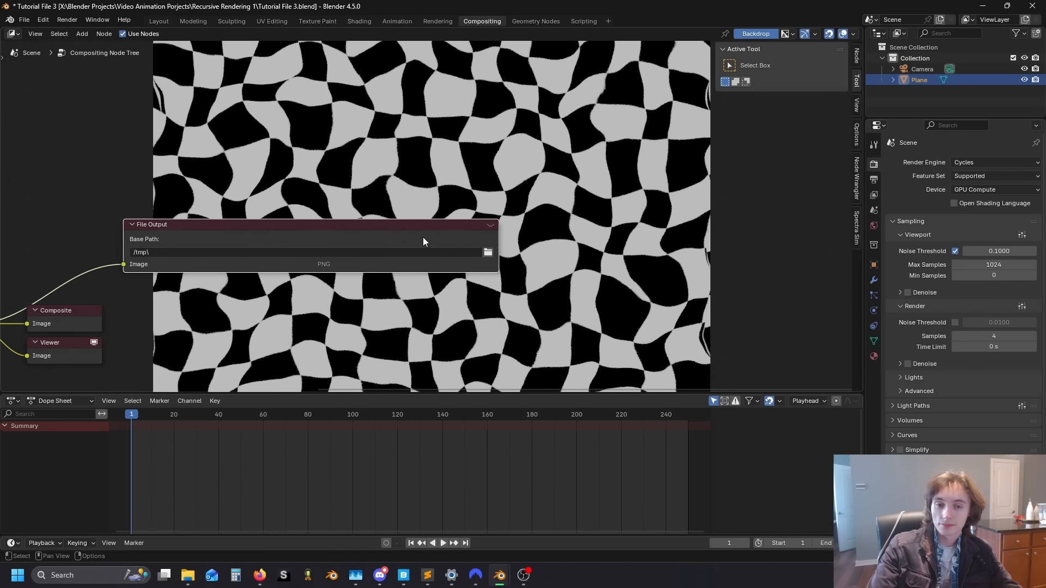
{"action": "left_click_drag", "start_coordinate": [424, 242], "coordinate": [380, 220]}
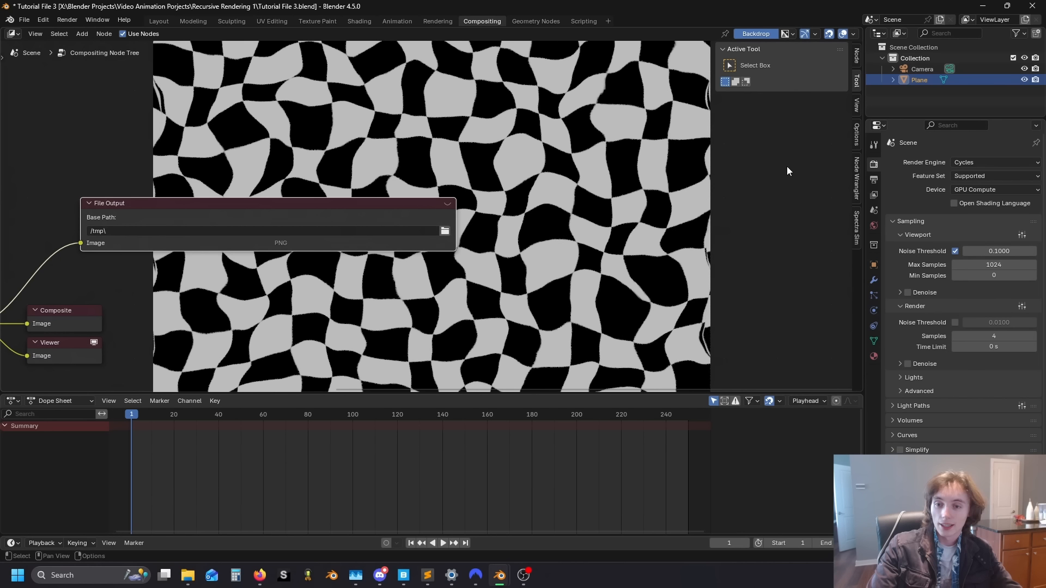
Step: Set the File Output node's file format to OpenEXR with the DWAA (lossy) codec
{"action": "left_click", "coordinate": [857, 55]}
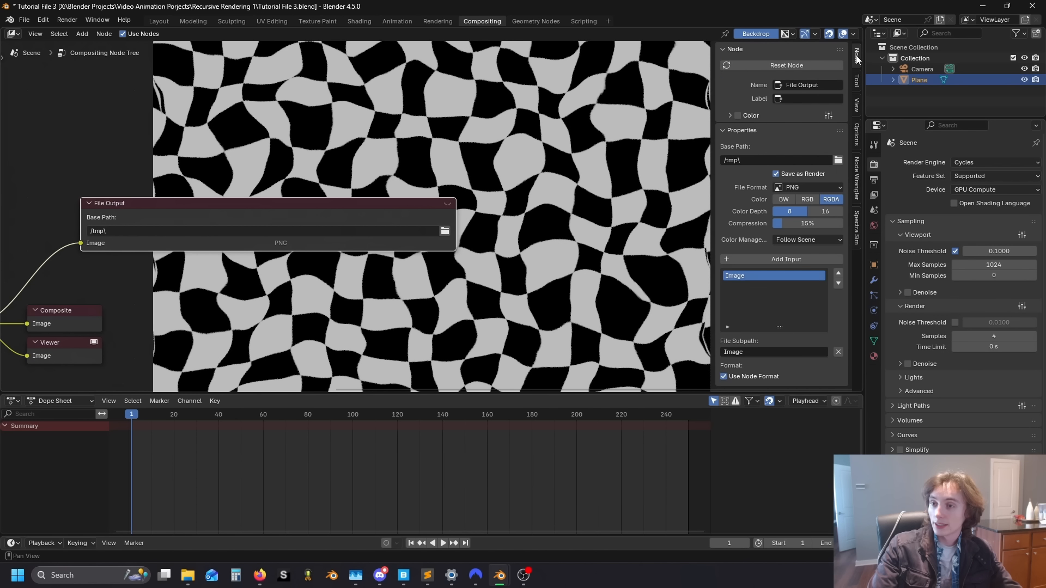
{"action": "left_click", "coordinate": [782, 186]}
{"action": "left_click", "coordinate": [892, 253]}
{"action": "left_click", "coordinate": [812, 222]}
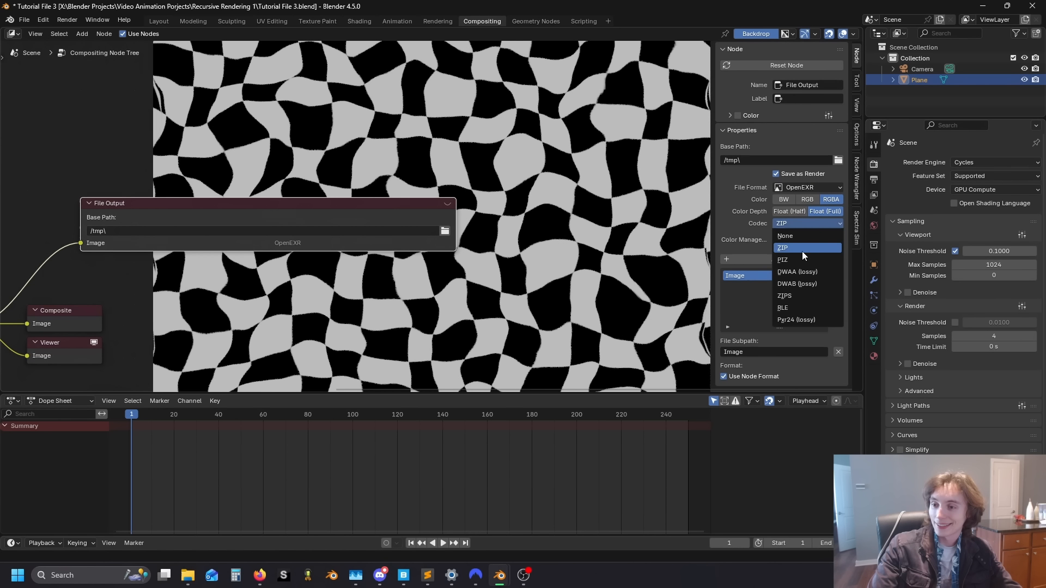
{"action": "left_click", "coordinate": [821, 273]}
Step: Switch to File Explorer and create a folder named Likeandsubscribe inside Tutorial Files, open it, and return to Blender
{"action": "left_click", "coordinate": [188, 575]}
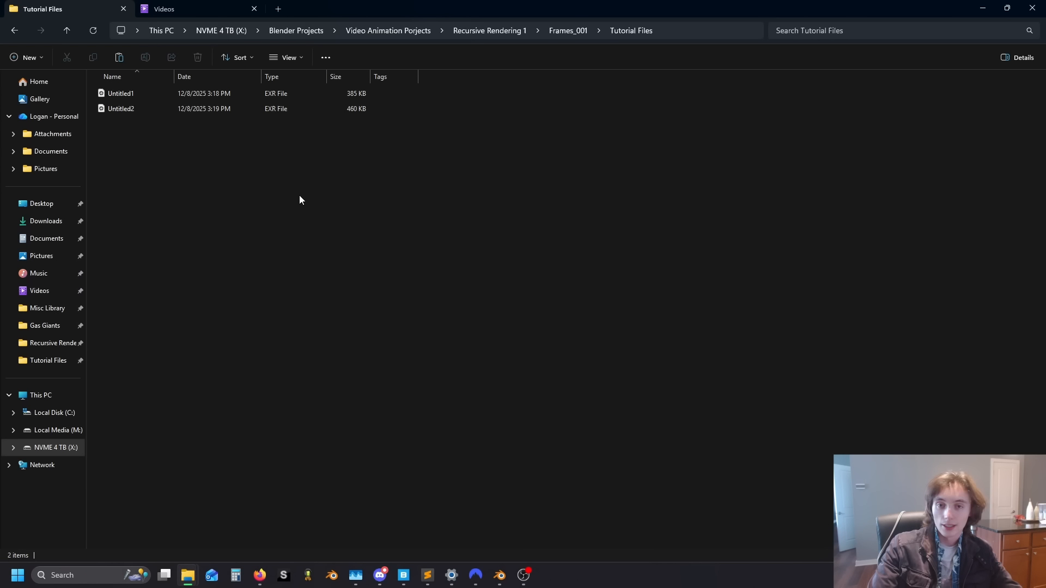
{"action": "right_click", "coordinate": [299, 196]}
{"action": "left_click", "coordinate": [145, 133]}
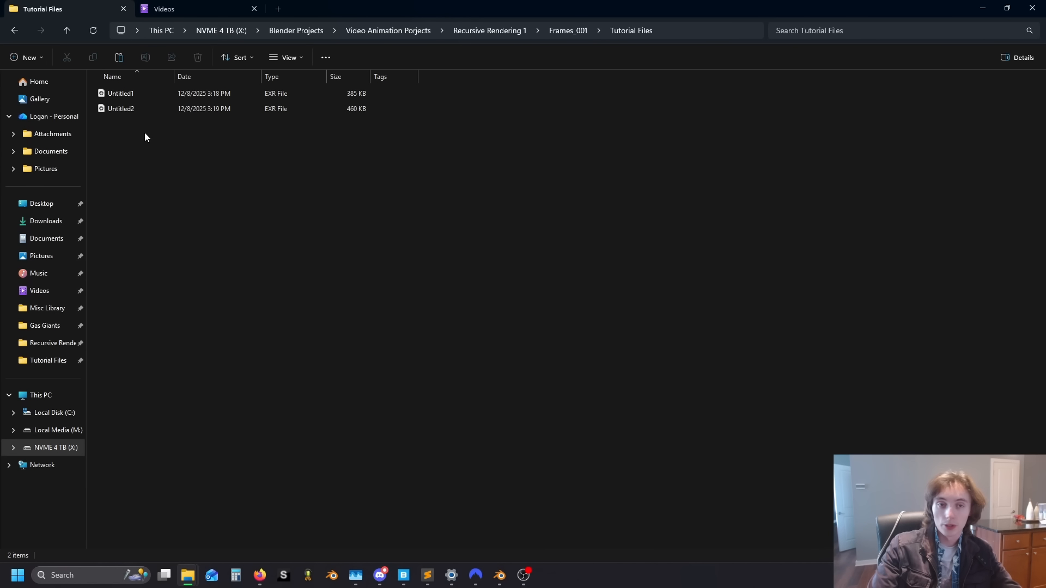
{"action": "left_click", "coordinate": [26, 57]}
{"action": "left_click", "coordinate": [20, 87]}
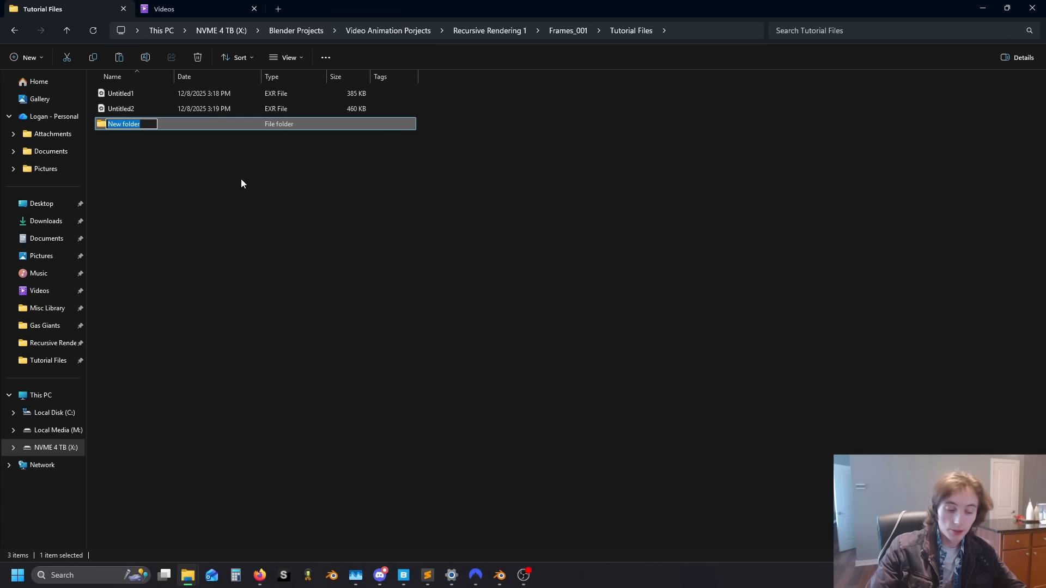
{"action": "type", "text": "Likeandsubscribe"}
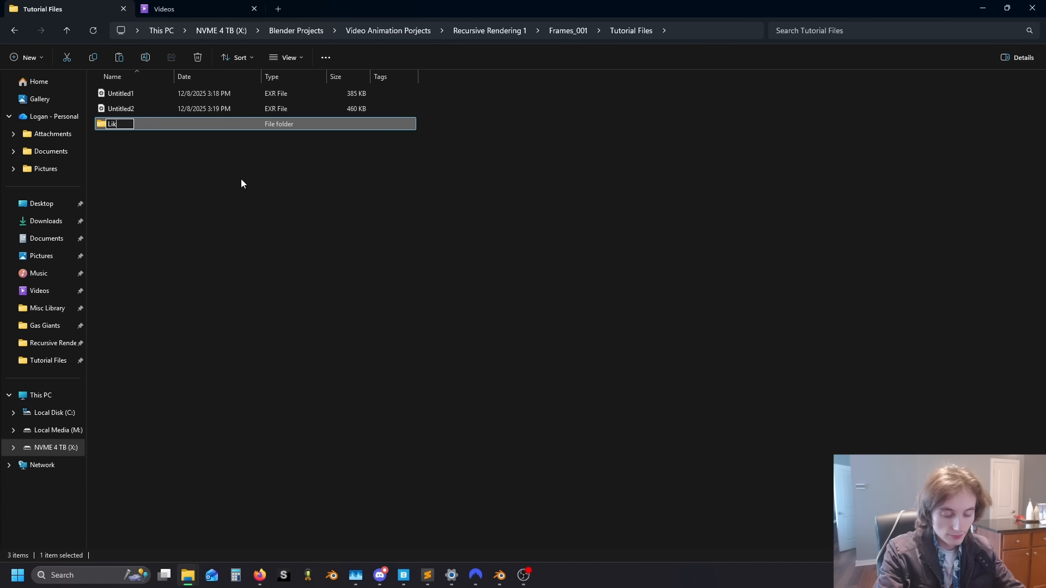
{"action": "key", "text": "Return"}
{"action": "double_click", "coordinate": [236, 124]}
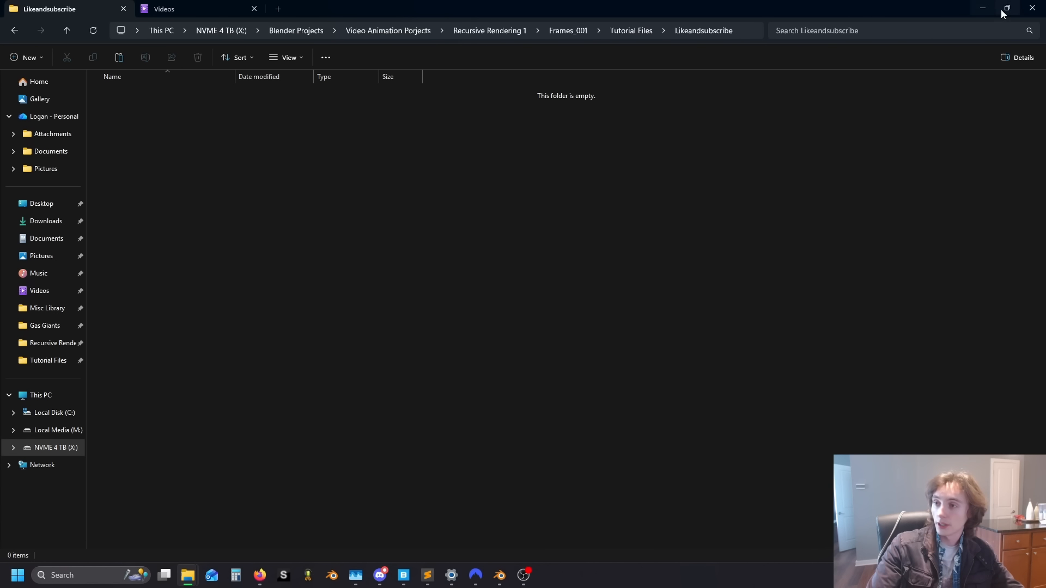
{"action": "left_click", "coordinate": [976, 9]}
Step: Set the File Output node's base path to the Likeandsubscribe folder inside Tutorial Files
{"action": "left_click", "coordinate": [444, 234]}
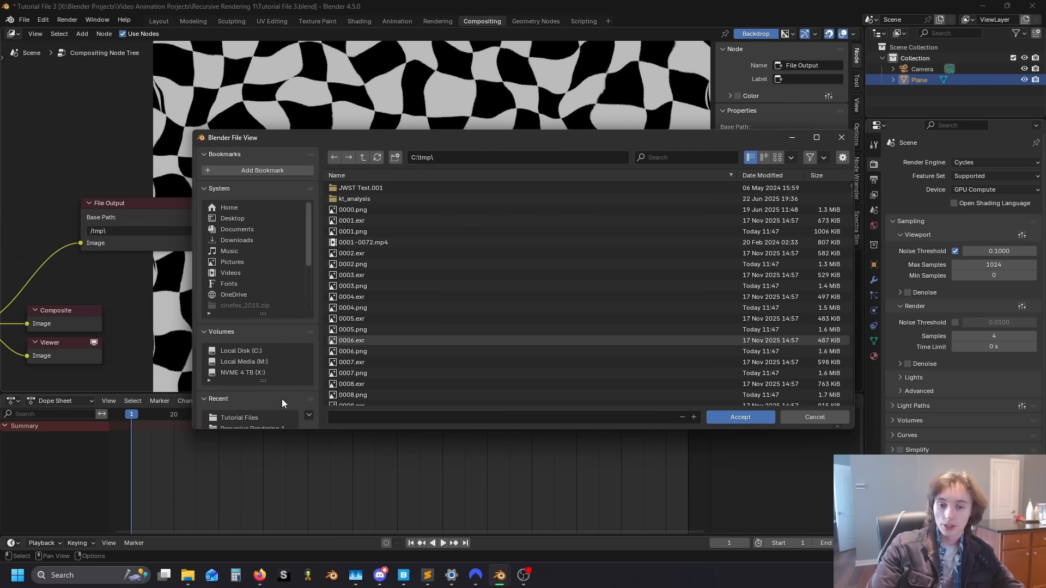
{"action": "left_click", "coordinate": [283, 415]}
{"action": "left_click", "coordinate": [408, 188]}
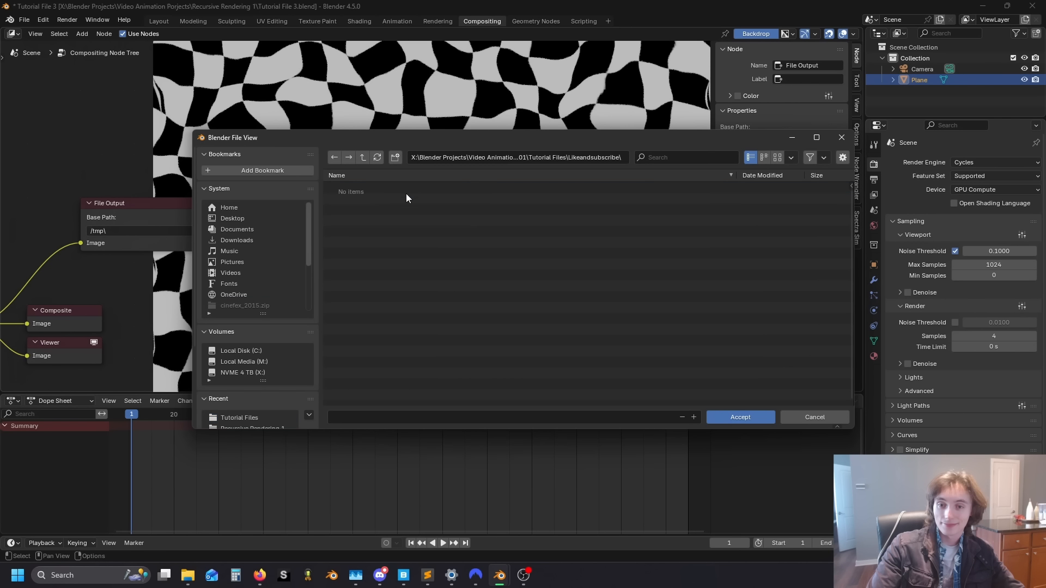
{"action": "left_click", "coordinate": [740, 417]}
{"action": "scroll", "coordinate": [436, 249], "scroll_direction": "down", "scroll_amount": 3}
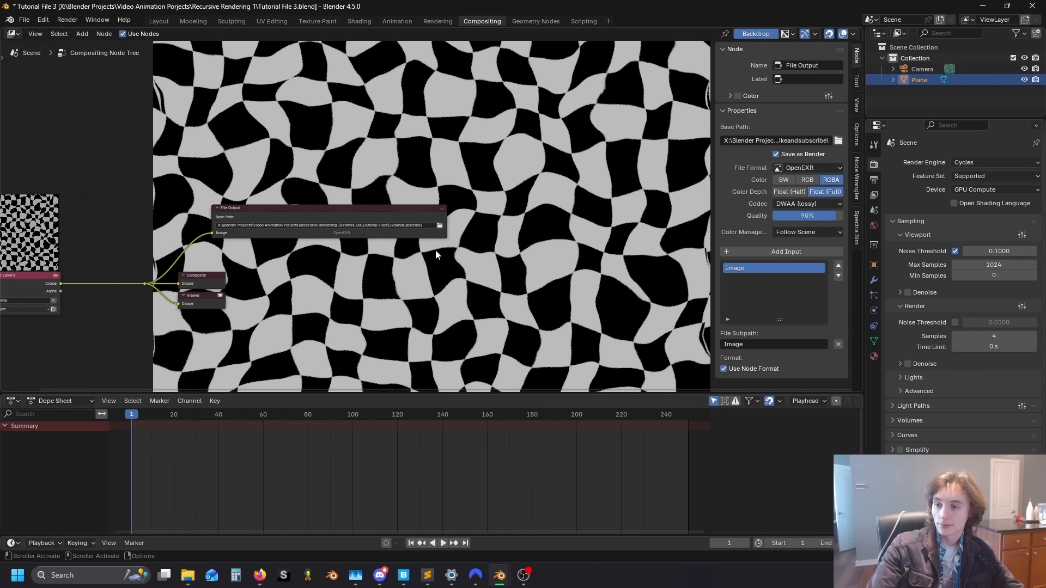
Step: Switch to the Shading workspace and preview the Checker Texture node directly on the plane
{"action": "left_click", "coordinate": [358, 22]}
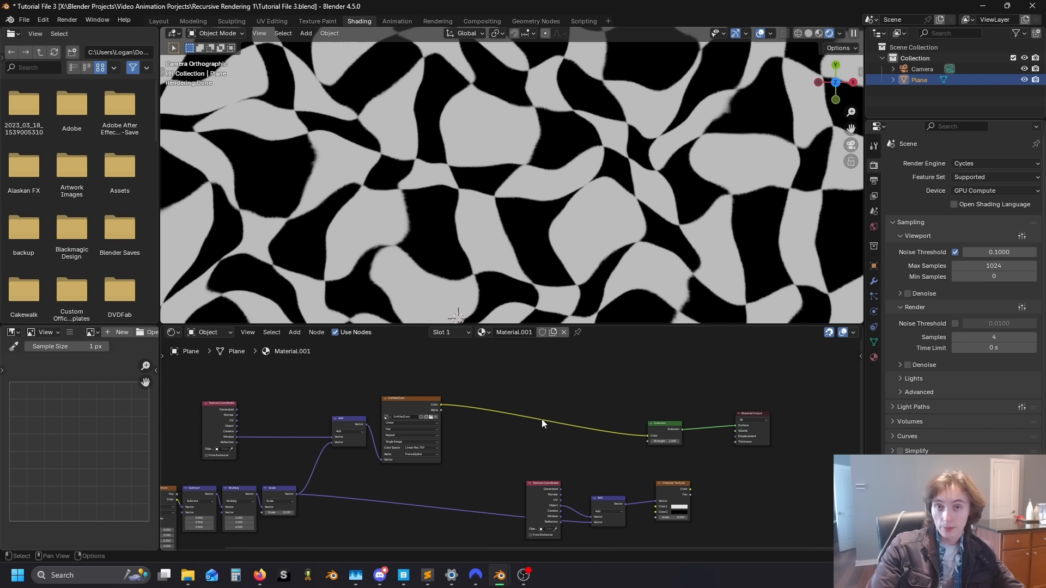
{"action": "middle_click_drag", "start_coordinate": [619, 429], "coordinate": [492, 419]}
{"action": "scroll", "coordinate": [473, 409], "scroll_direction": "up", "scroll_amount": 4}
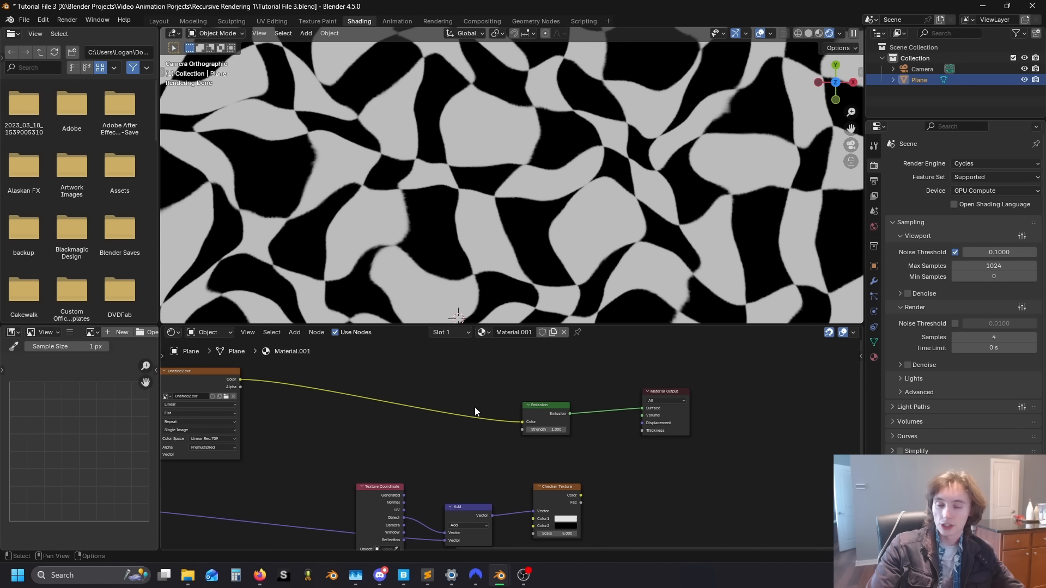
{"action": "middle_click_drag", "start_coordinate": [553, 488], "coordinate": [482, 447]}
{"action": "scroll", "coordinate": [482, 447], "scroll_direction": "up", "scroll_amount": 3}
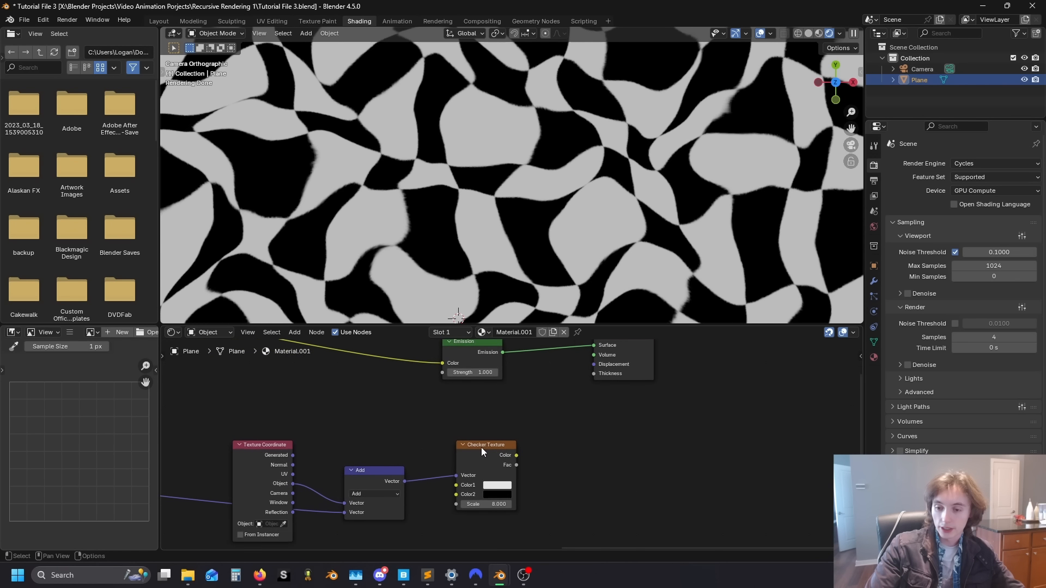
{"action": "left_click", "coordinate": [493, 459], "text": "ctrl+shift"}
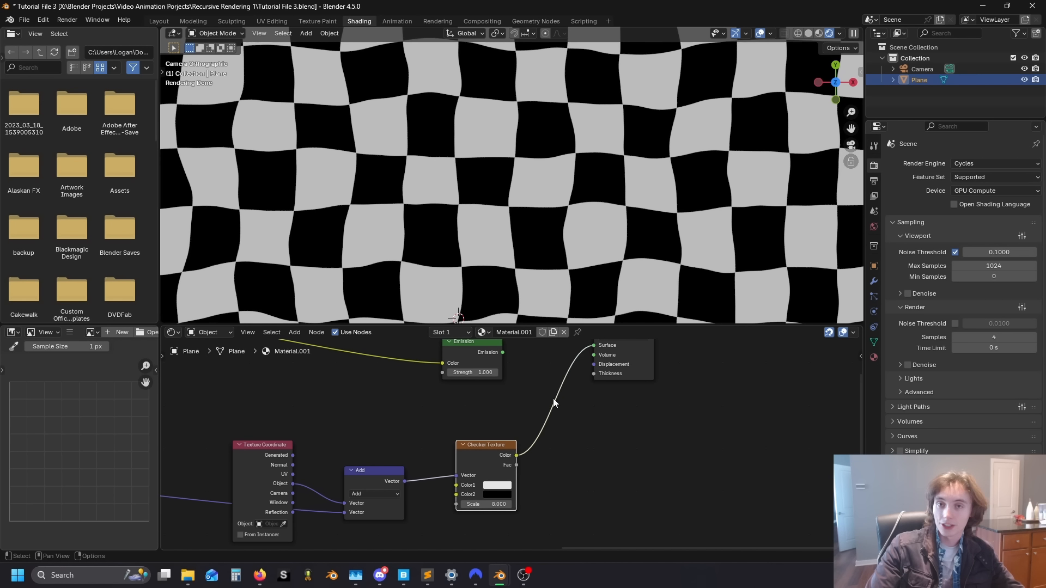
Step: Delete the Add node between the Texture Coordinate and Checker Texture, keeping them linked, and place the two nodes side by side
{"action": "scroll", "coordinate": [534, 424], "scroll_direction": "down", "scroll_amount": 5}
{"action": "middle_click_drag", "start_coordinate": [367, 446], "coordinate": [468, 419]}
{"action": "scroll", "coordinate": [511, 418], "scroll_direction": "up", "scroll_amount": 1}
{"action": "left_click_drag", "start_coordinate": [524, 443], "coordinate": [494, 495], "text": "alt"}
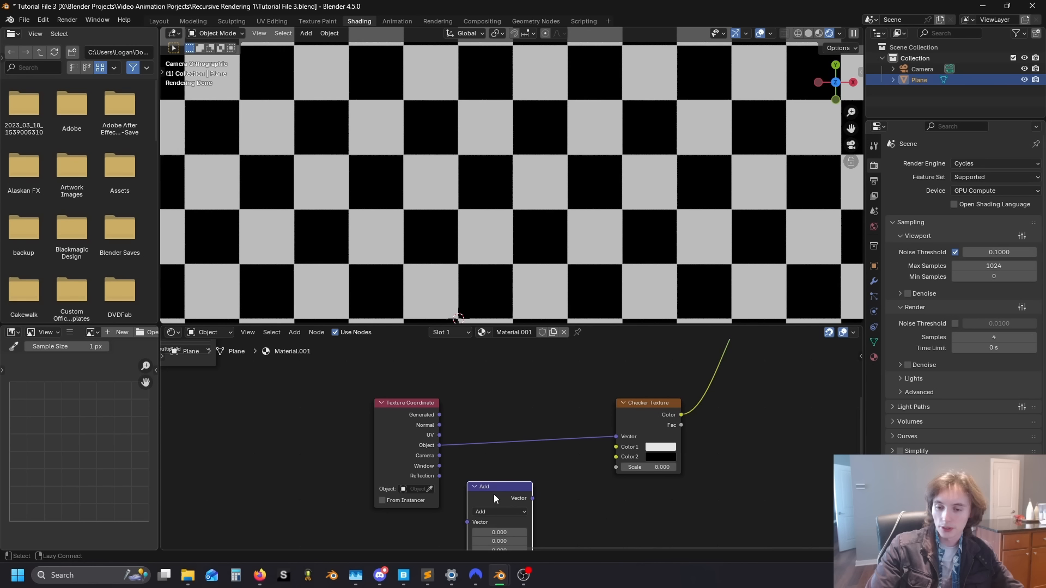
{"action": "key", "text": "x"}
{"action": "middle_click_drag", "start_coordinate": [481, 447], "coordinate": [433, 466]}
{"action": "left_click_drag", "start_coordinate": [433, 465], "coordinate": [475, 428]}
{"action": "middle_click_drag", "start_coordinate": [565, 379], "coordinate": [443, 388]}
{"action": "scroll", "coordinate": [443, 388], "scroll_direction": "up", "scroll_amount": 1}
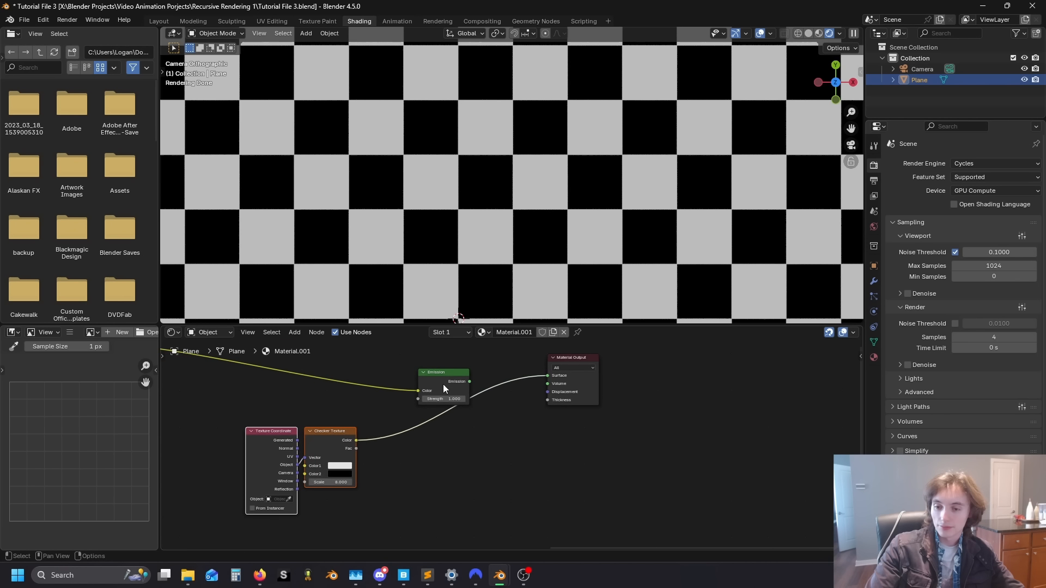
Step: Move the Emission and Material Output nodes further along, and insert a Mix Color node between the Image Texture and Emission
{"action": "left_click_drag", "start_coordinate": [435, 361], "coordinate": [572, 402]}
{"action": "left_click_drag", "start_coordinate": [461, 385], "coordinate": [604, 384]}
{"action": "middle_click_drag", "start_coordinate": [387, 441], "coordinate": [436, 455]}
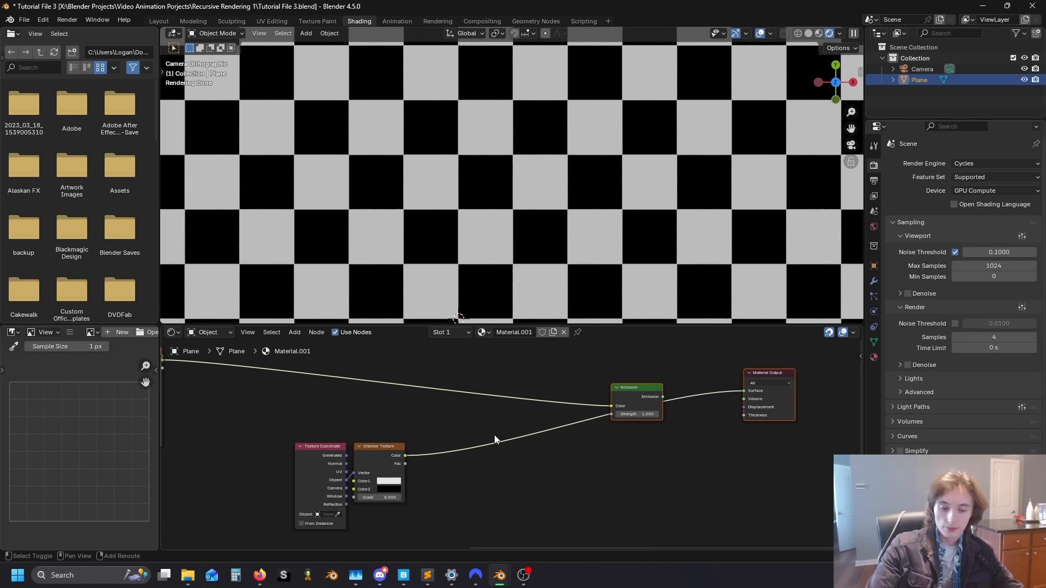
{"action": "key", "text": "shift+a"}
{"action": "type", "text": "mi"}
{"action": "left_click", "coordinate": [511, 460]}
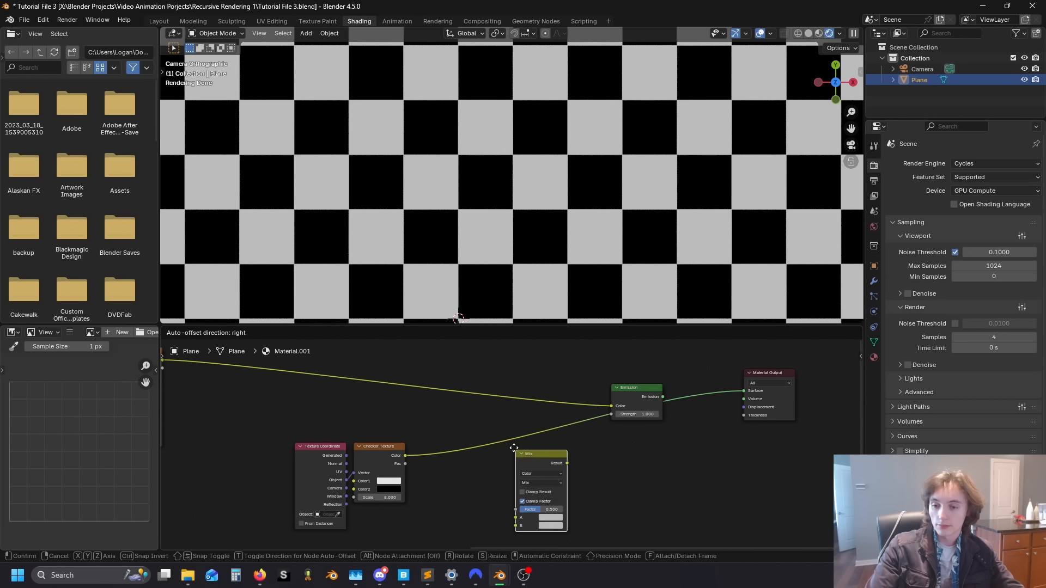
{"action": "left_click", "coordinate": [509, 376]}
{"action": "middle_click_drag", "start_coordinate": [404, 459], "coordinate": [465, 457]}
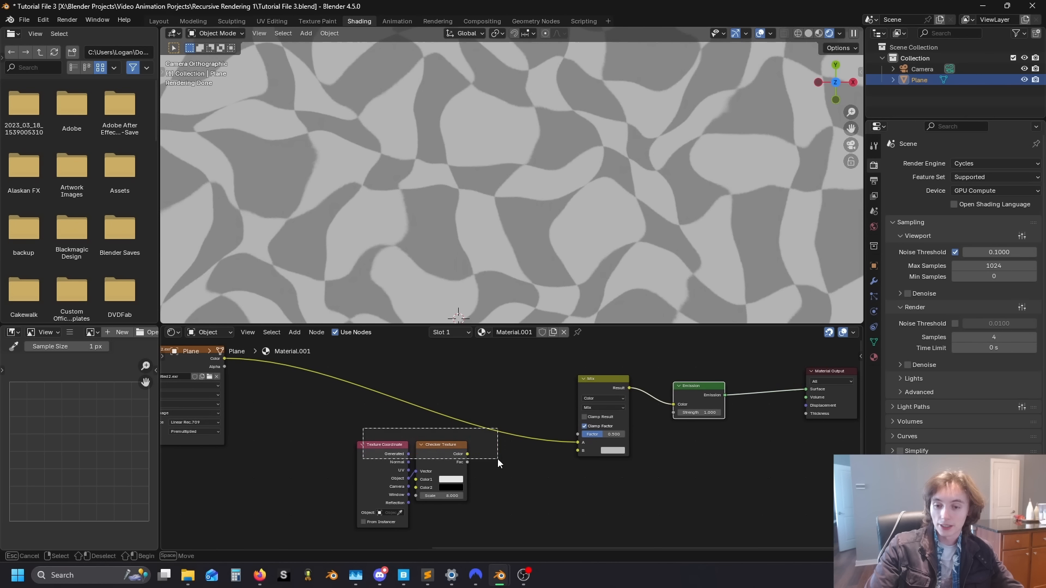
Step: Add a Value node near the Image Texture and drive it with the expression #frame
{"action": "middle_click_drag", "start_coordinate": [278, 406], "coordinate": [438, 449]}
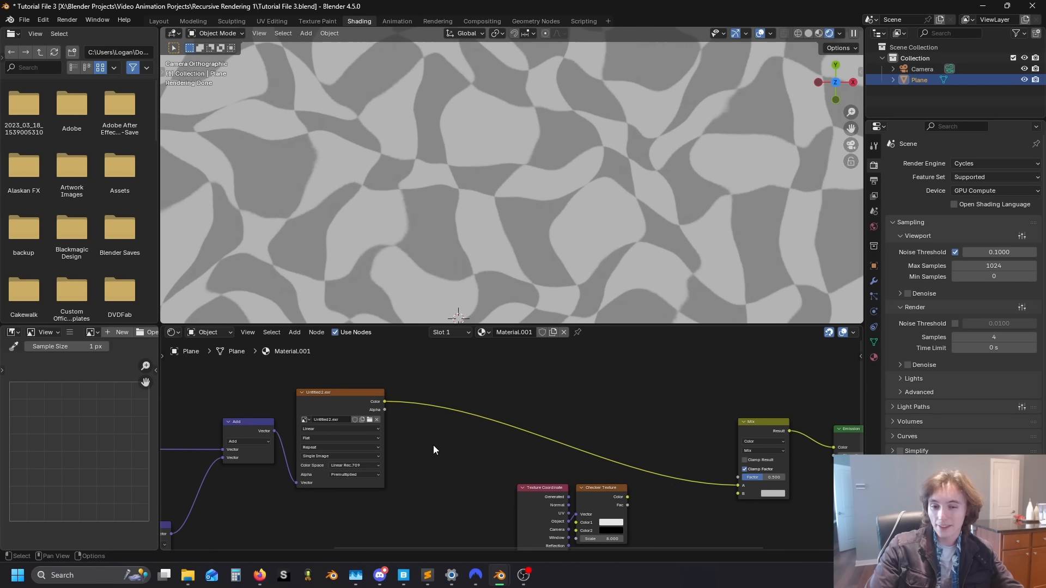
{"action": "left_click", "coordinate": [342, 401]}
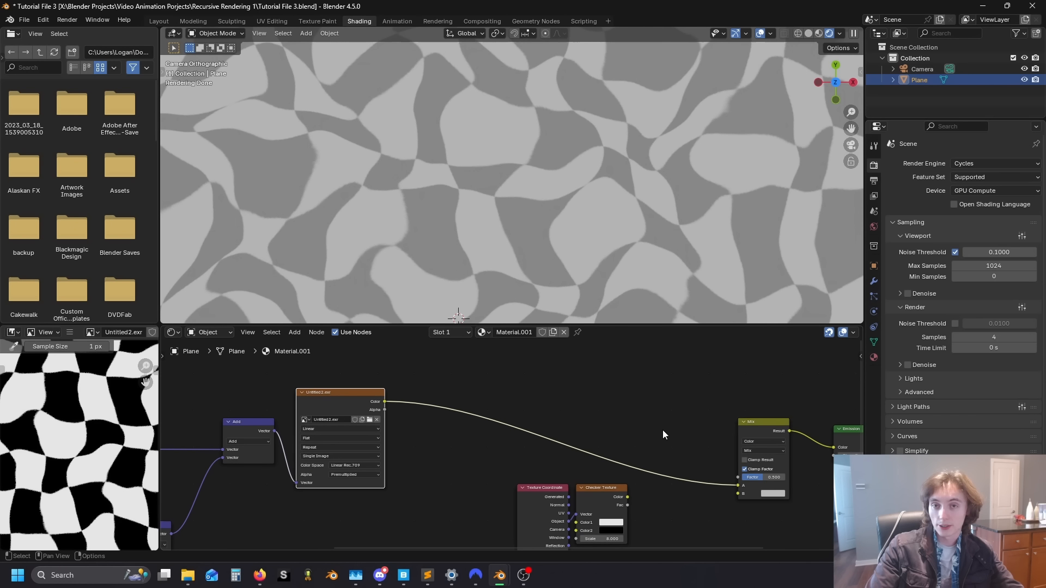
{"action": "middle_click_drag", "start_coordinate": [661, 430], "coordinate": [493, 420]}
{"action": "key", "text": "shift+a"}
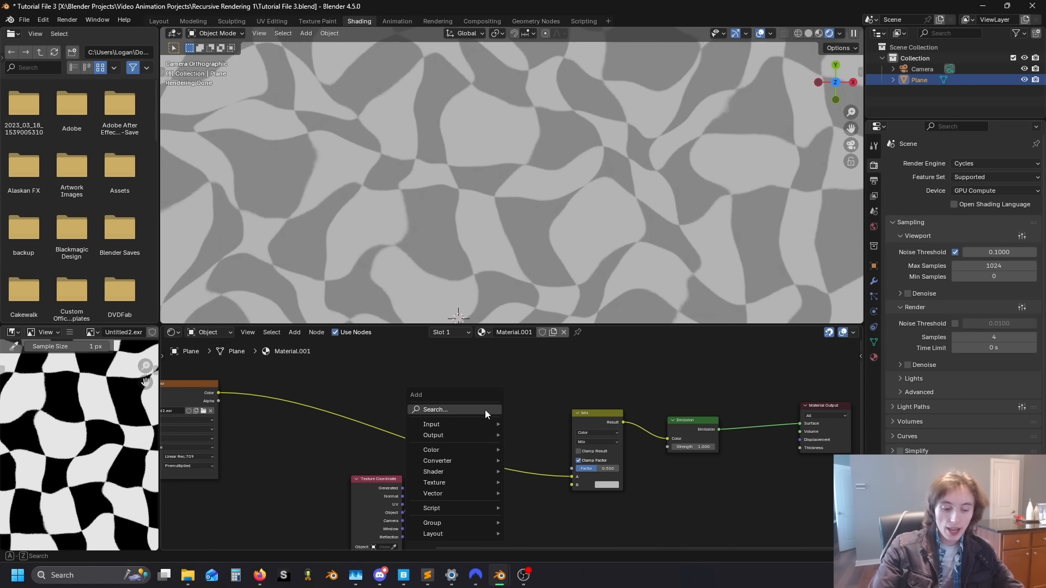
{"action": "type", "text": "va"}
{"action": "left_click", "coordinate": [519, 433]}
{"action": "left_click", "coordinate": [446, 415]}
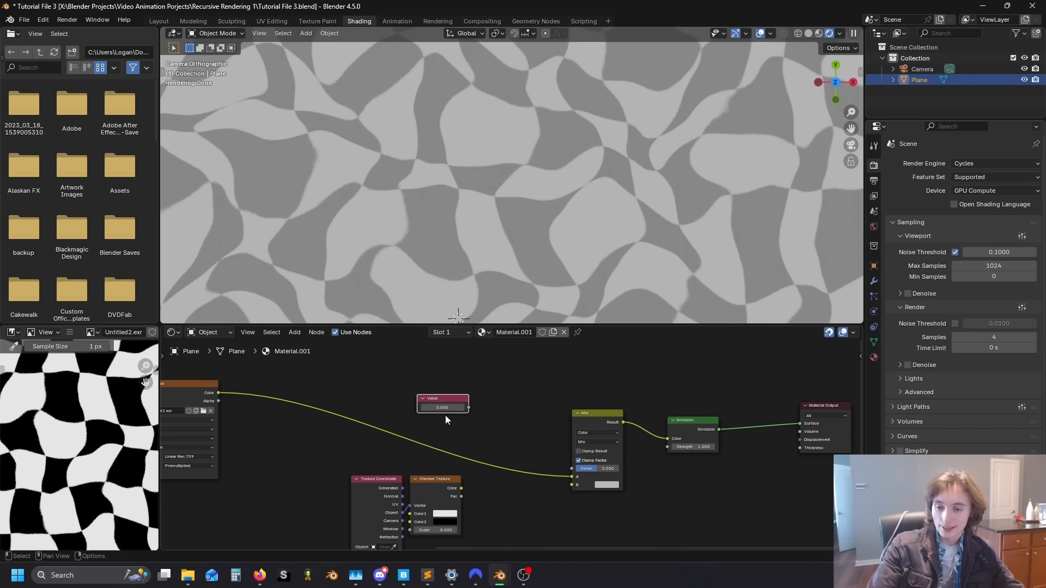
{"action": "left_click", "coordinate": [446, 407]}
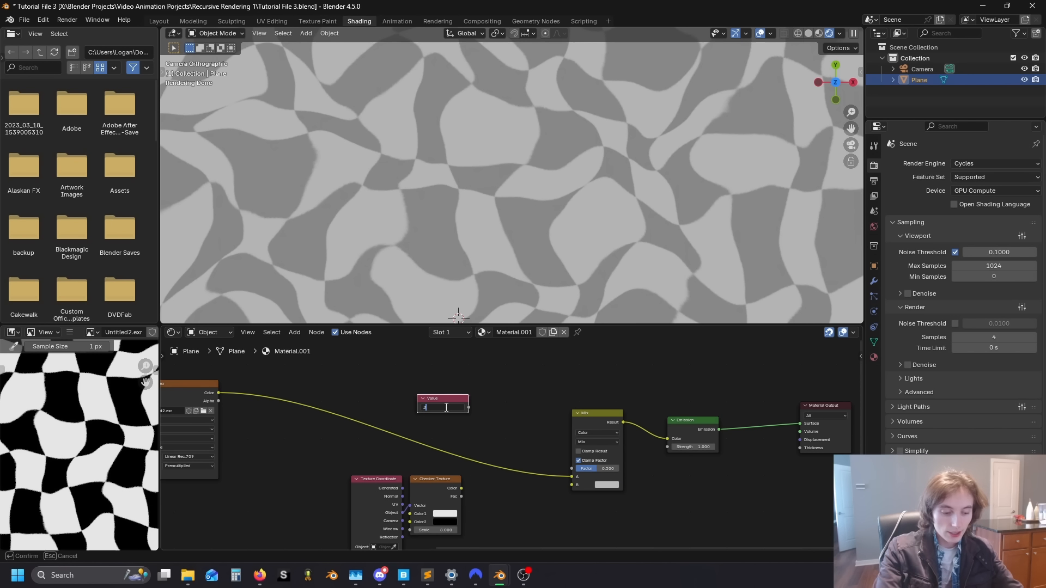
{"action": "type", "text": "#frame"}
{"action": "key", "text": "Return"}
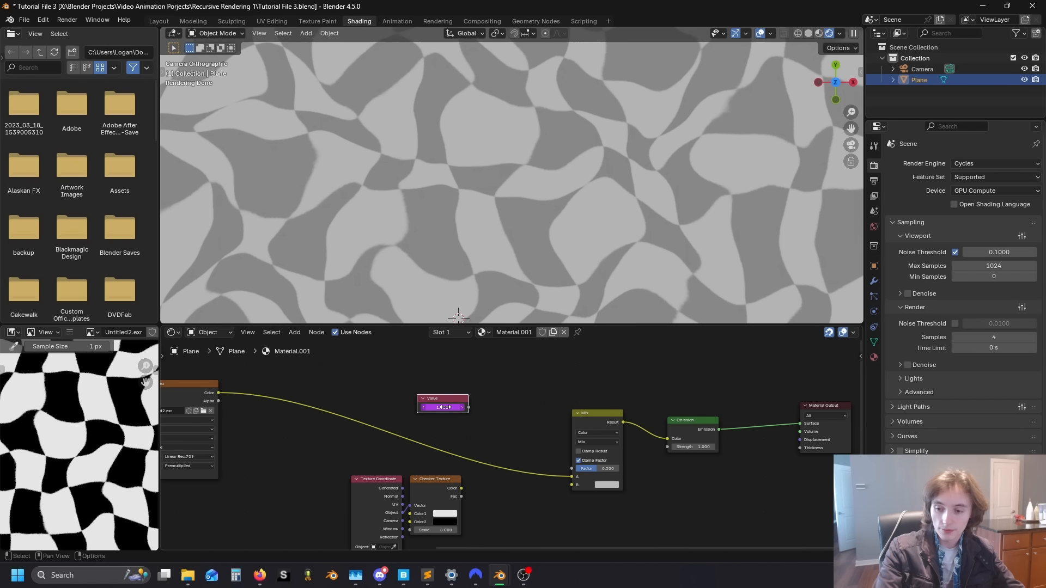
Step: Reposition the Value node and add a Math node beside it set to Less Than
{"action": "left_click", "coordinate": [442, 493]}
{"action": "left_click_drag", "start_coordinate": [470, 404], "coordinate": [416, 382]}
{"action": "key", "text": "shift+a"}
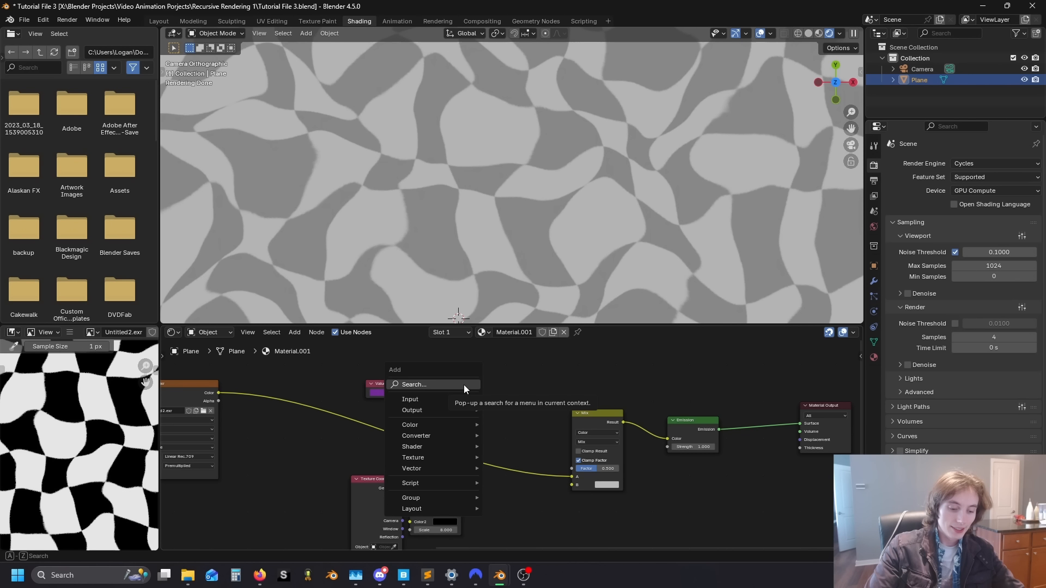
{"action": "type", "text": "m"}
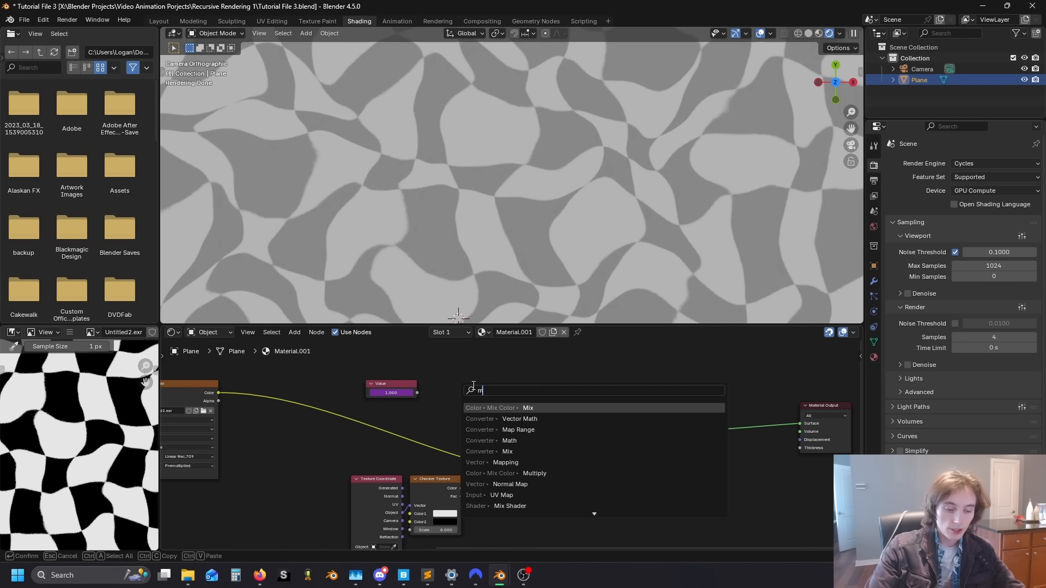
{"action": "left_click", "coordinate": [502, 439]}
{"action": "left_click", "coordinate": [479, 390]}
{"action": "left_click", "coordinate": [482, 404]}
{"action": "key", "text": "t"}
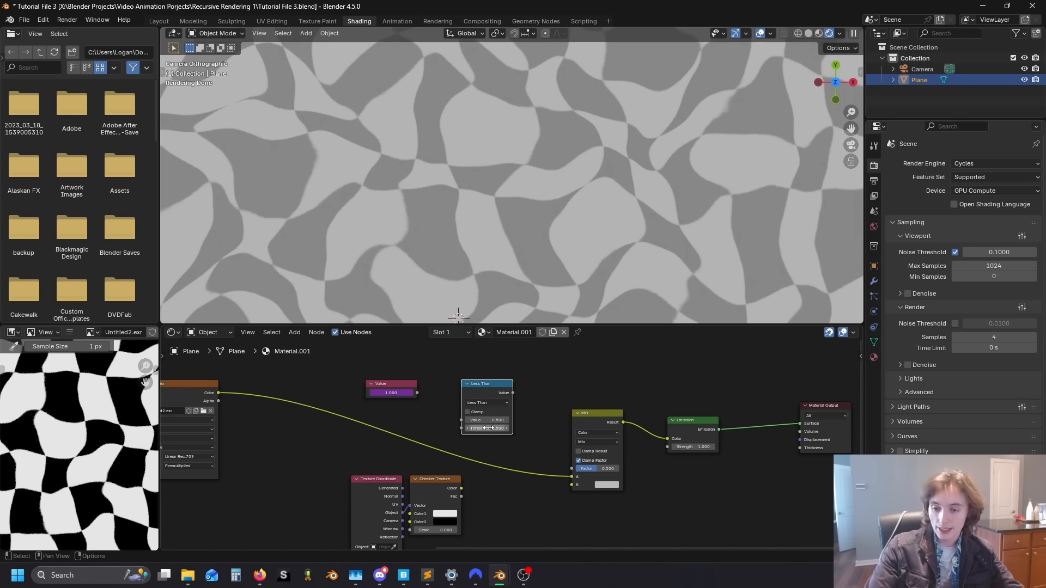
Step: Set the Less Than threshold to 1.1, feed the frame value into it, and preview its output on frame 2
{"action": "left_click_drag", "start_coordinate": [485, 428], "coordinate": [507, 439]}
{"action": "left_click", "coordinate": [508, 429]}
{"action": "left_click_drag", "start_coordinate": [417, 393], "coordinate": [461, 420]}
{"action": "left_click", "coordinate": [482, 391], "text": "ctrl+shift"}
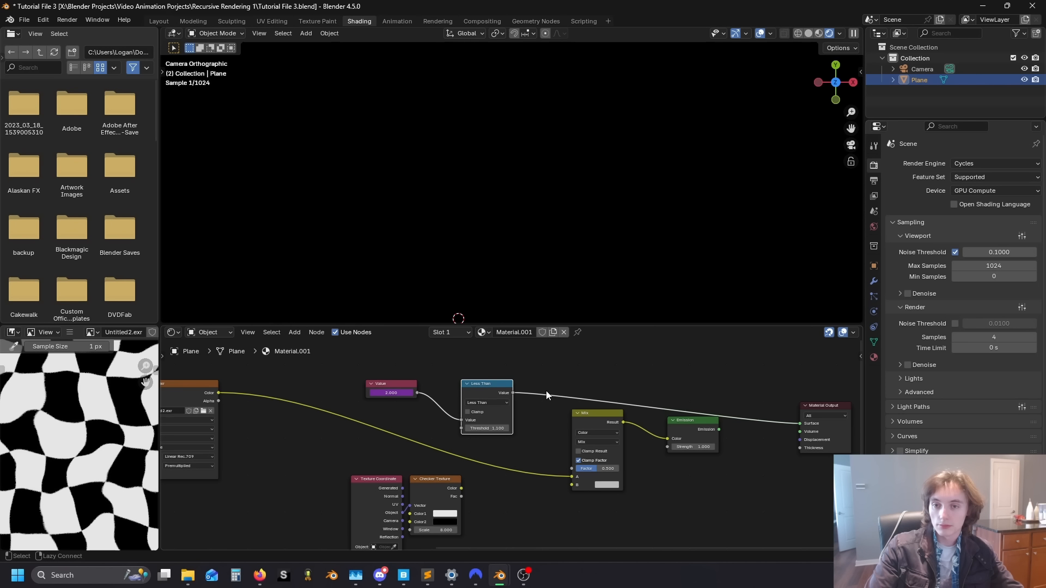
{"action": "key", "text": "Right"}
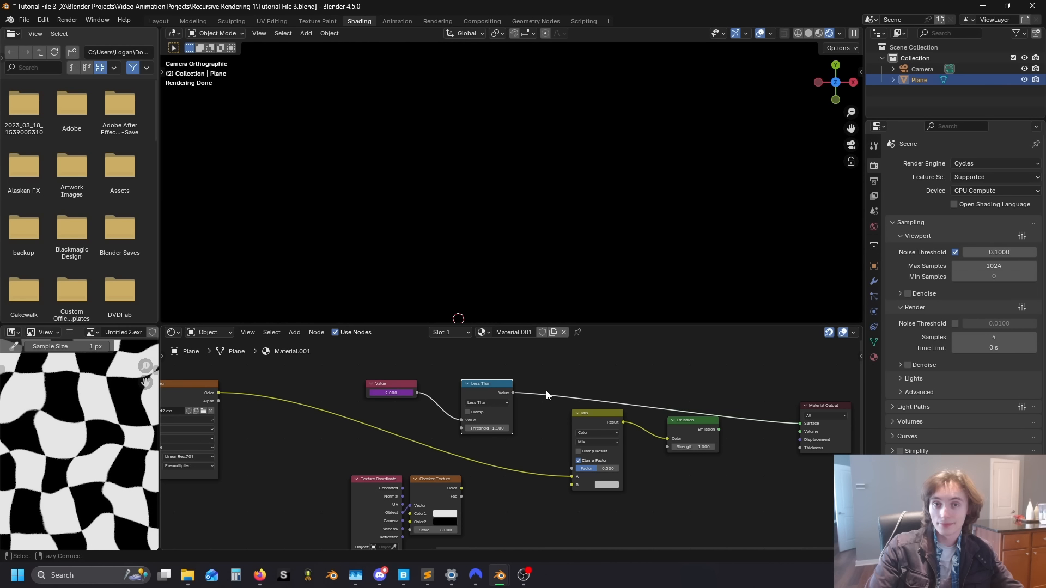
{"action": "left_click", "coordinate": [577, 388]}
Step: Close the file browser and image editor areas, and split the shader editor to add a Timeline beneath it
{"action": "mouse_move", "coordinate": [163, 329]}
{"action": "left_mouse_down"}
{"action": "mouse_move", "coordinate": [150, 332]}
{"action": "mouse_move", "coordinate": [148, 321]}
{"action": "left_mouse_up"}
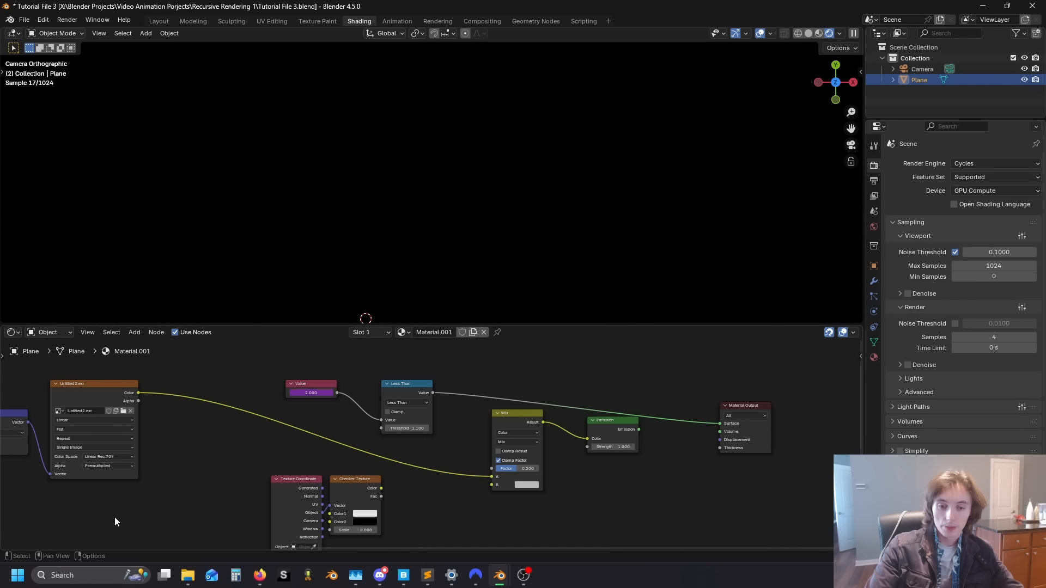
{"action": "left_click", "coordinate": [5, 548]}
{"action": "left_click_drag", "start_coordinate": [3, 548], "coordinate": [7, 516]}
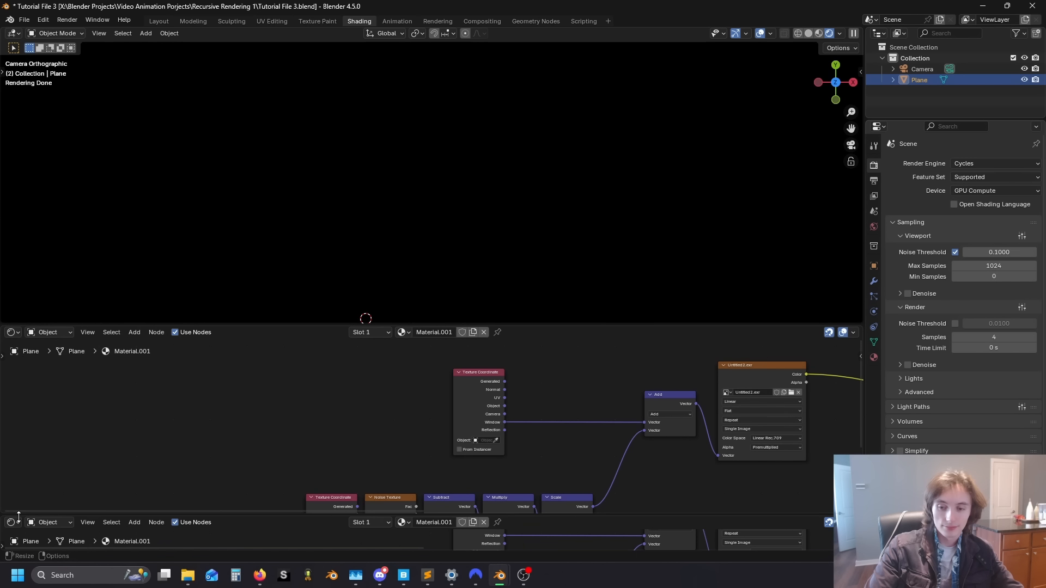
{"action": "left_click", "coordinate": [11, 523]}
{"action": "left_click", "coordinate": [157, 426]}
{"action": "scroll", "coordinate": [376, 409], "scroll_direction": "down", "scroll_amount": 4}
{"action": "middle_click_drag", "start_coordinate": [373, 409], "coordinate": [131, 405]}
{"action": "middle_click_drag", "start_coordinate": [427, 458], "coordinate": [208, 474]}
{"action": "scroll", "coordinate": [285, 474], "scroll_direction": "up", "scroll_amount": 2}
{"action": "scroll", "coordinate": [285, 473], "scroll_direction": "up", "scroll_amount": 1}
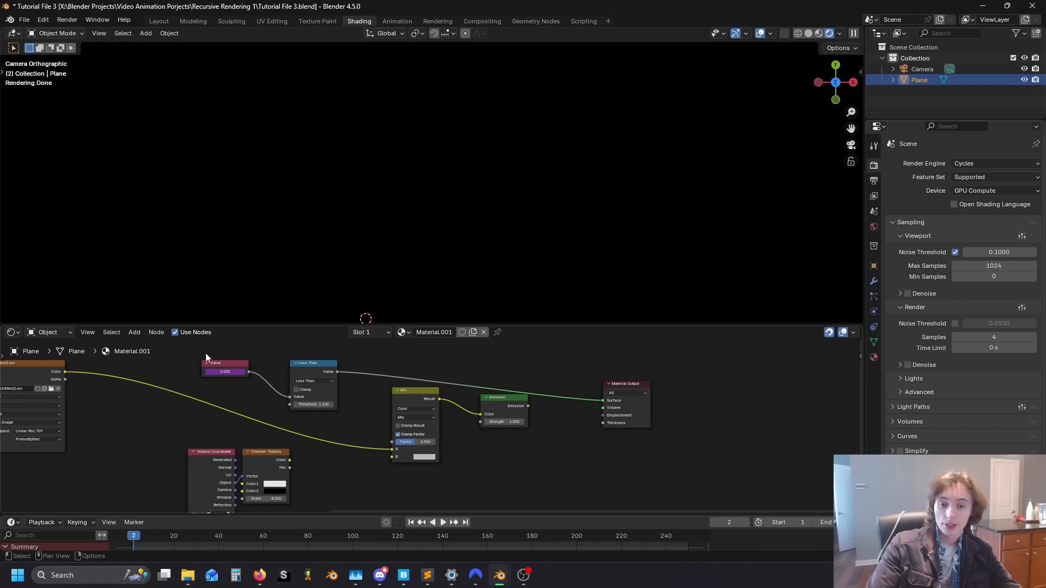
Step: Create a new geometry node setup on the plane and place a Scene Time node below the Group Input
{"action": "middle_click_drag", "start_coordinate": [319, 367], "coordinate": [370, 406]}
{"action": "left_click", "coordinate": [481, 21]}
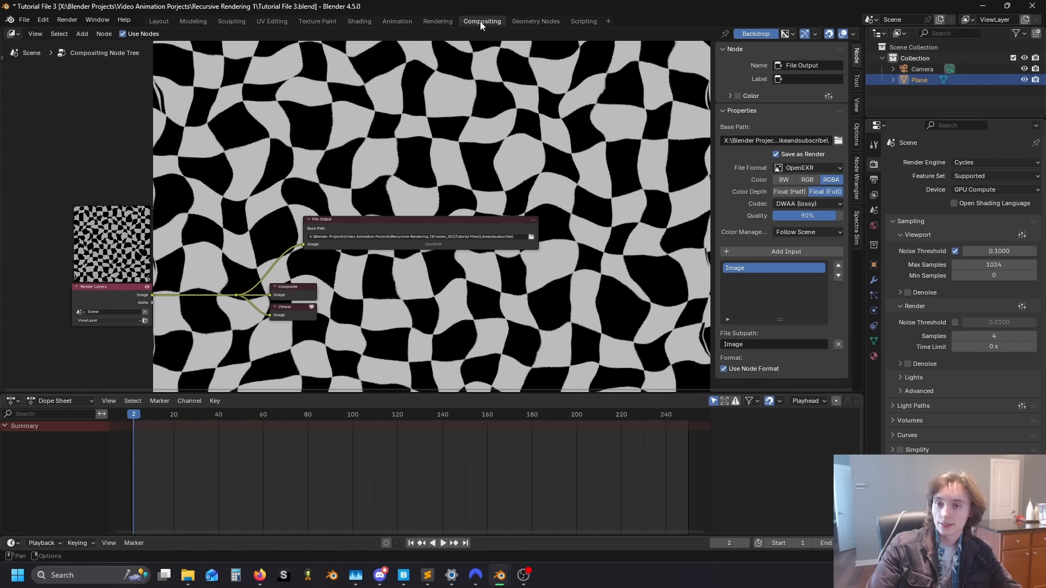
{"action": "left_click", "coordinate": [544, 21]}
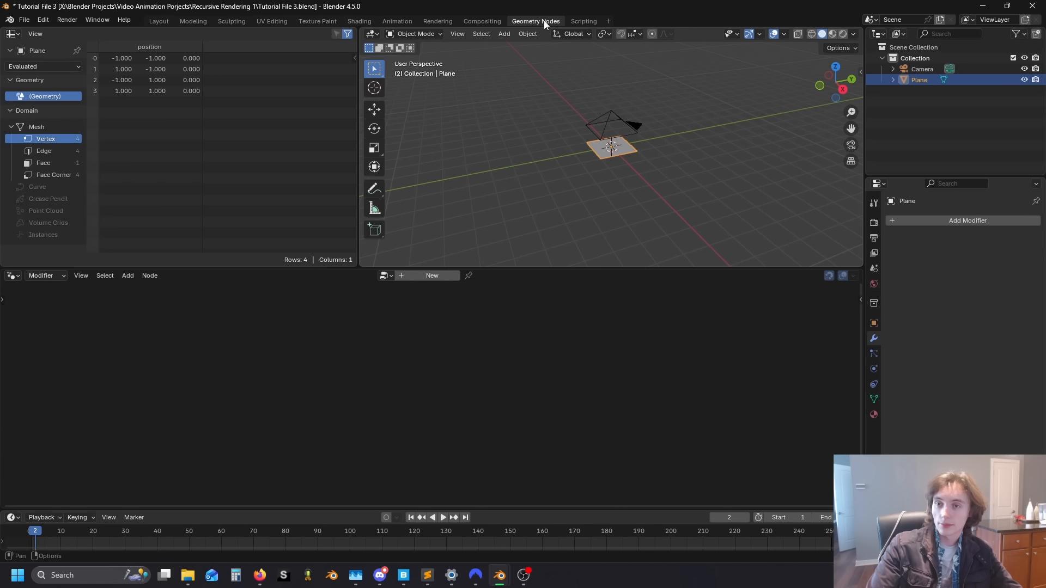
{"action": "left_click", "coordinate": [443, 275]}
{"action": "key", "text": "shift+a"}
{"action": "type", "text": "scc"}
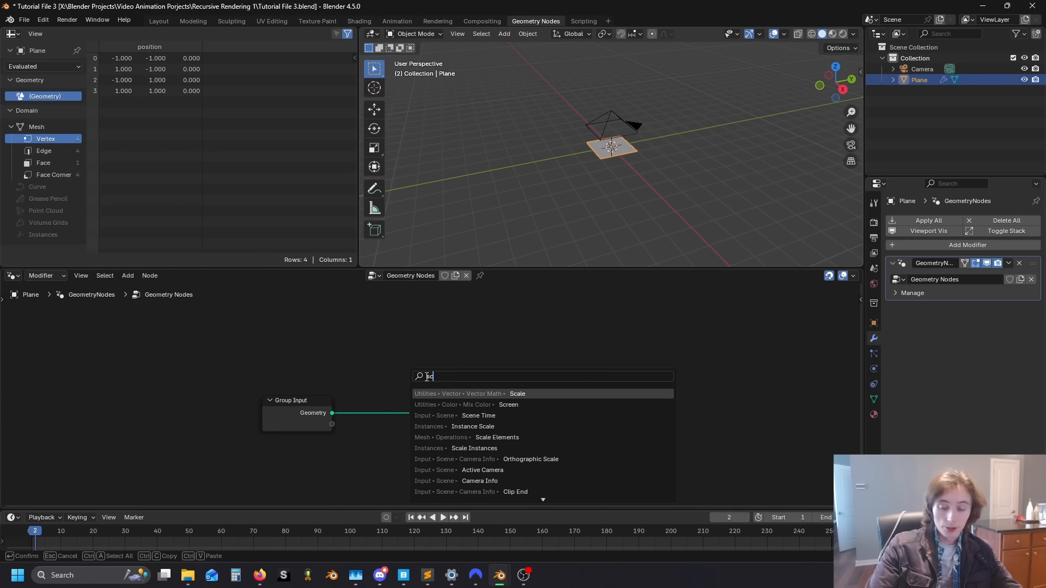
{"action": "key", "text": "BackSpace"}
{"action": "key", "text": "BackSpace"}
{"action": "key", "text": "BackSpace"}
{"action": "type", "text": "sc"}
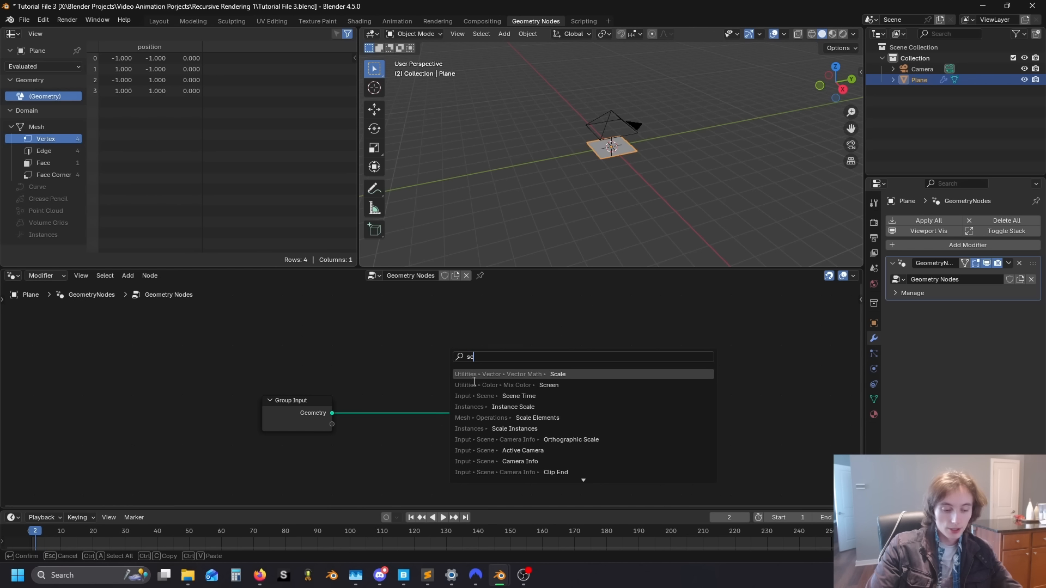
{"action": "left_click", "coordinate": [491, 397]}
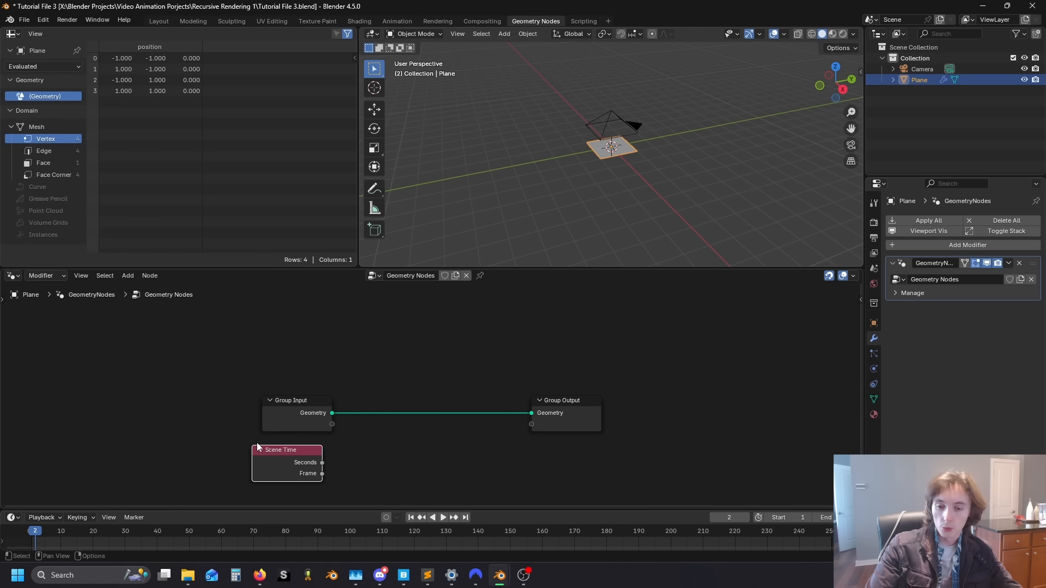
{"action": "left_click", "coordinate": [260, 448]}
Step: Insert a Store Named Attribute node on the geometry link between Group Input and Group Output
{"action": "key", "text": "shift+a"}
{"action": "type", "text": "st"}
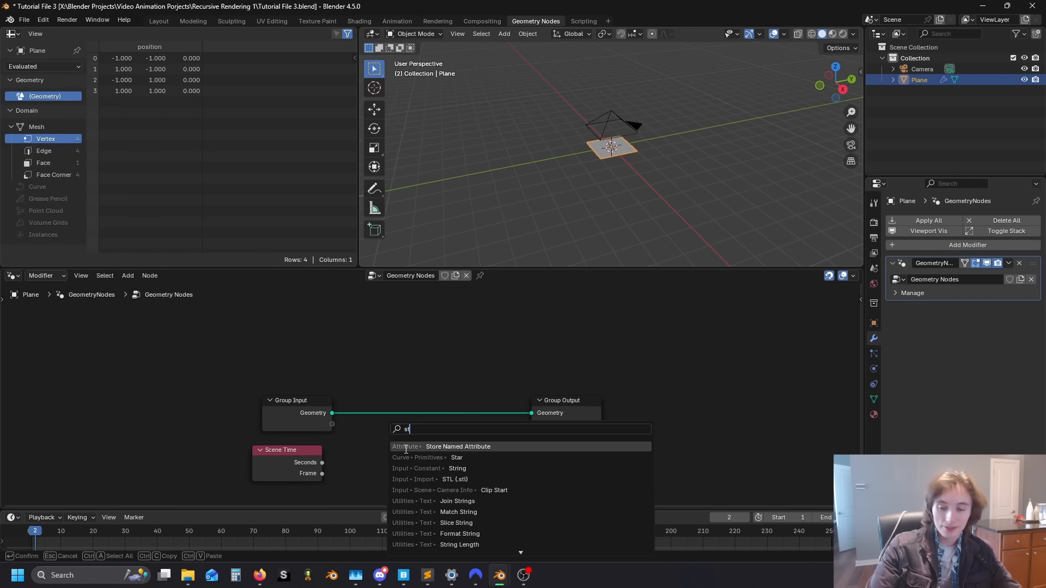
{"action": "left_click", "coordinate": [414, 447]}
{"action": "left_click", "coordinate": [439, 387]}
{"action": "scroll", "coordinate": [439, 387], "scroll_direction": "up", "scroll_amount": 2}
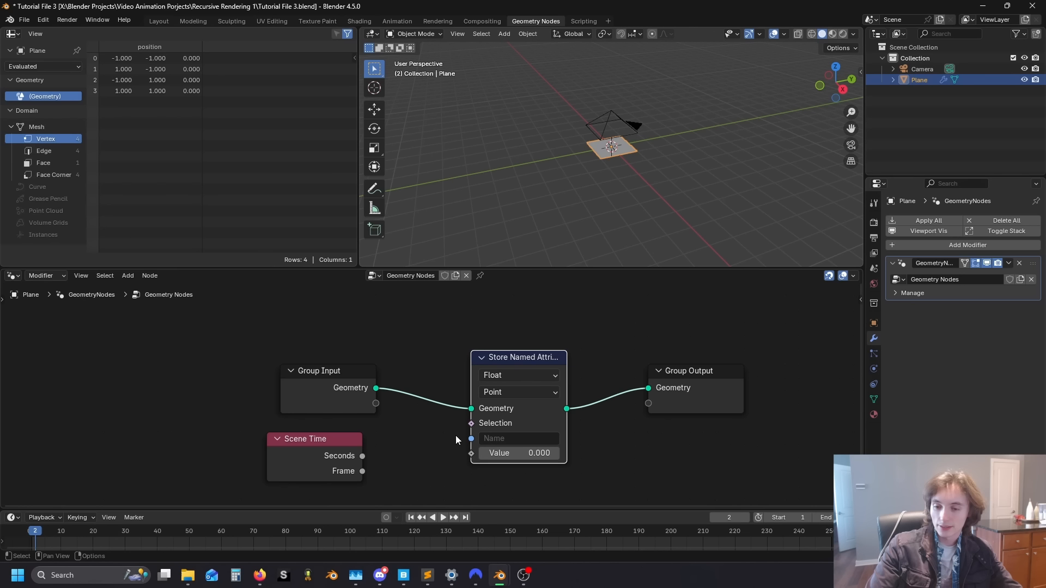
Step: Feed the Scene Time frame into the stored attribute's value and name the attribute Frame
{"action": "left_click_drag", "start_coordinate": [364, 472], "coordinate": [472, 453]}
{"action": "left_click", "coordinate": [500, 438]}
{"action": "type", "text": "F"}
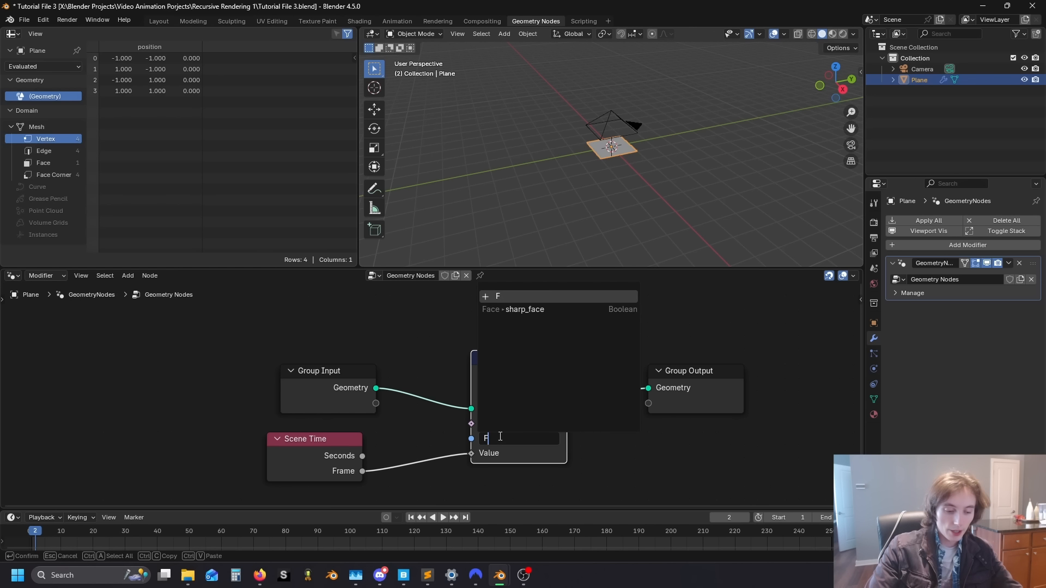
{"action": "type", "text": "rame"}
{"action": "key", "text": "Return"}
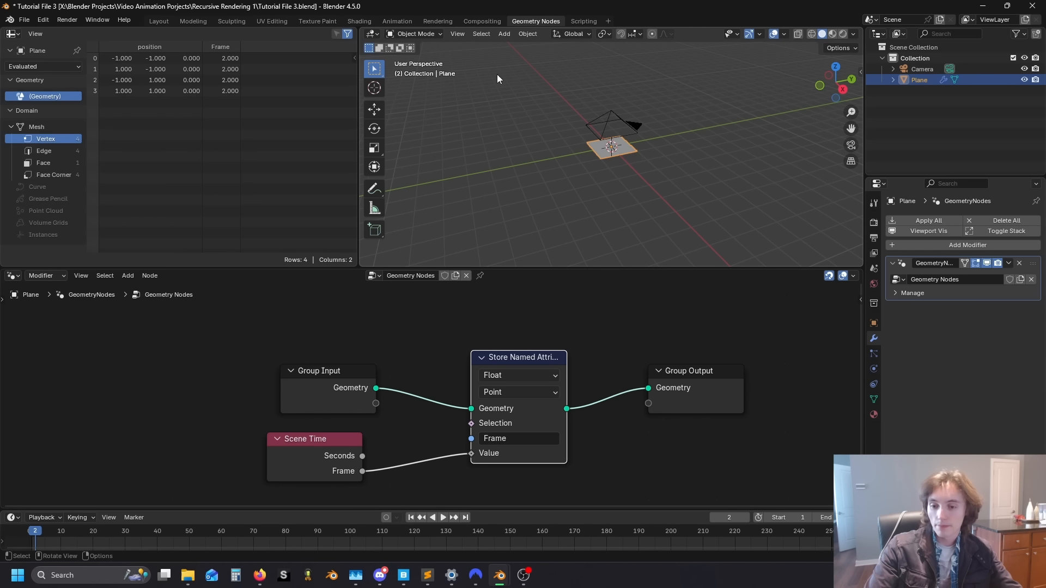
Step: Add an Attribute node to the plane's material and set its attribute name to Frame
{"action": "left_click", "coordinate": [359, 21]}
{"action": "scroll", "coordinate": [430, 398], "scroll_direction": "up", "scroll_amount": 2}
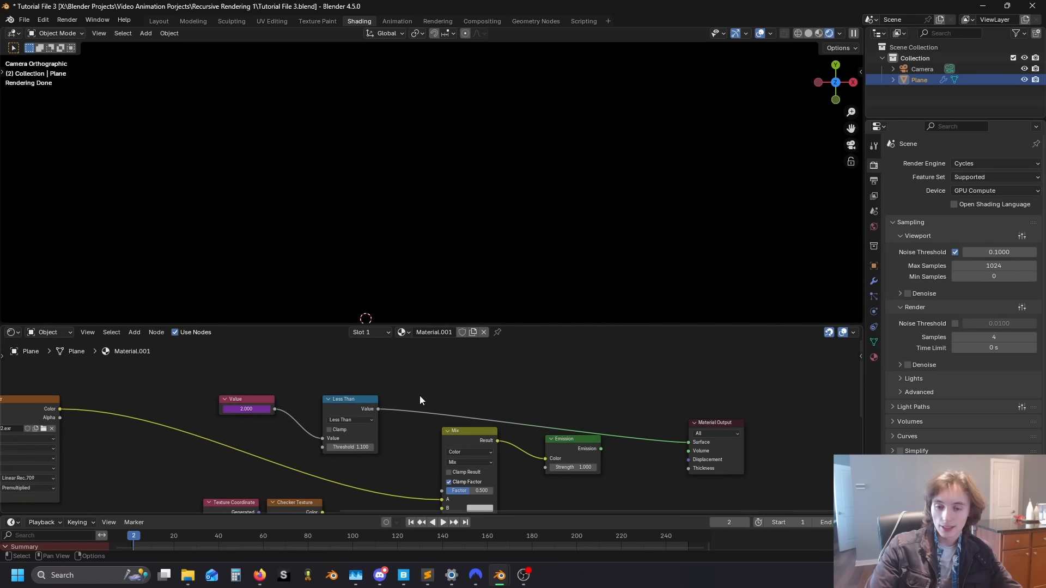
{"action": "key", "text": "shift+a"}
{"action": "type", "text": "att"}
{"action": "key", "text": "Return"}
{"action": "left_click", "coordinate": [113, 331]}
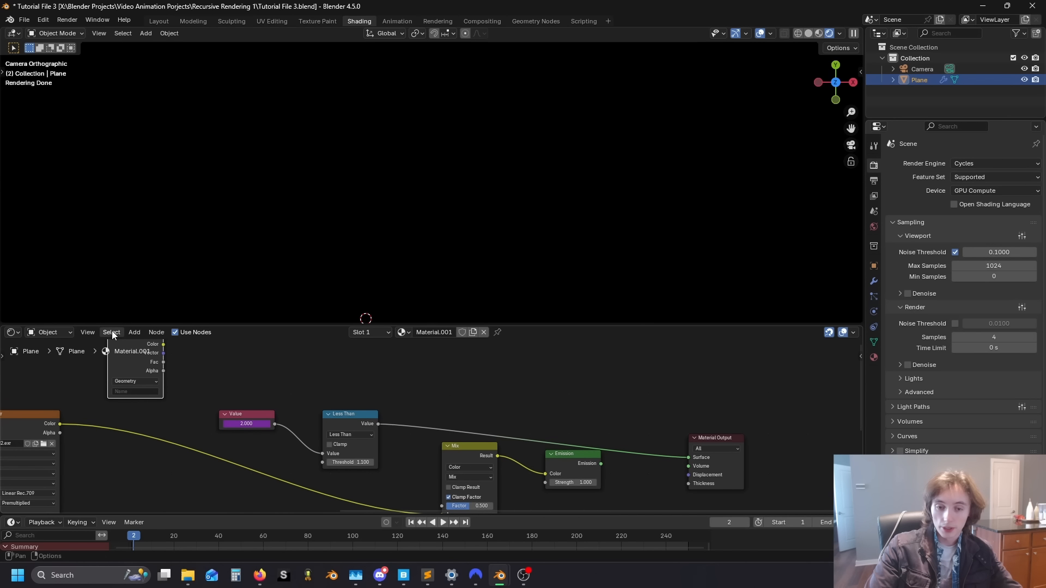
{"action": "left_click", "coordinate": [144, 390]}
{"action": "type", "text": "Fram"}
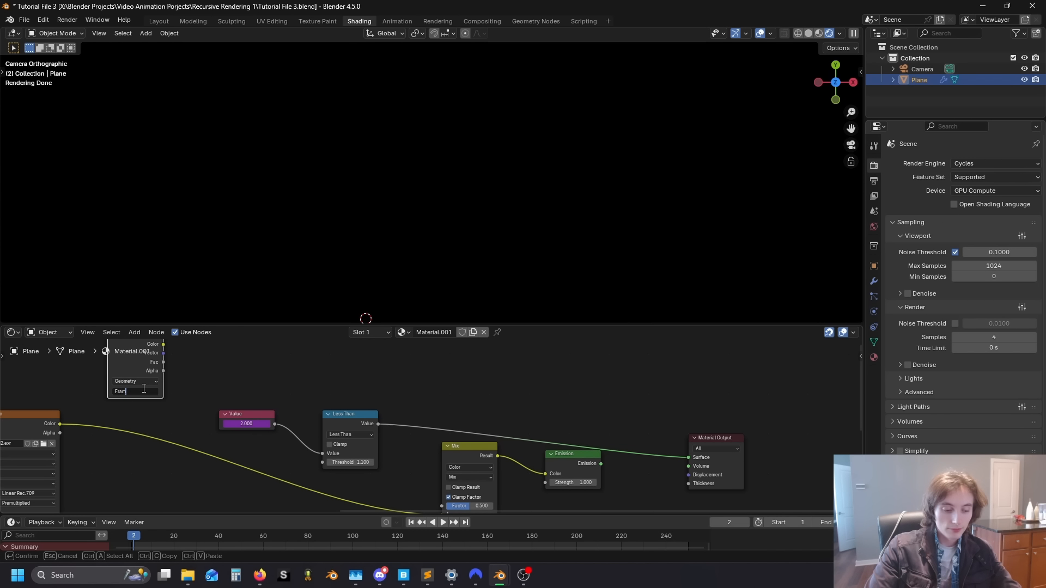
{"action": "type", "text": "e"}
{"action": "key", "text": "Return"}
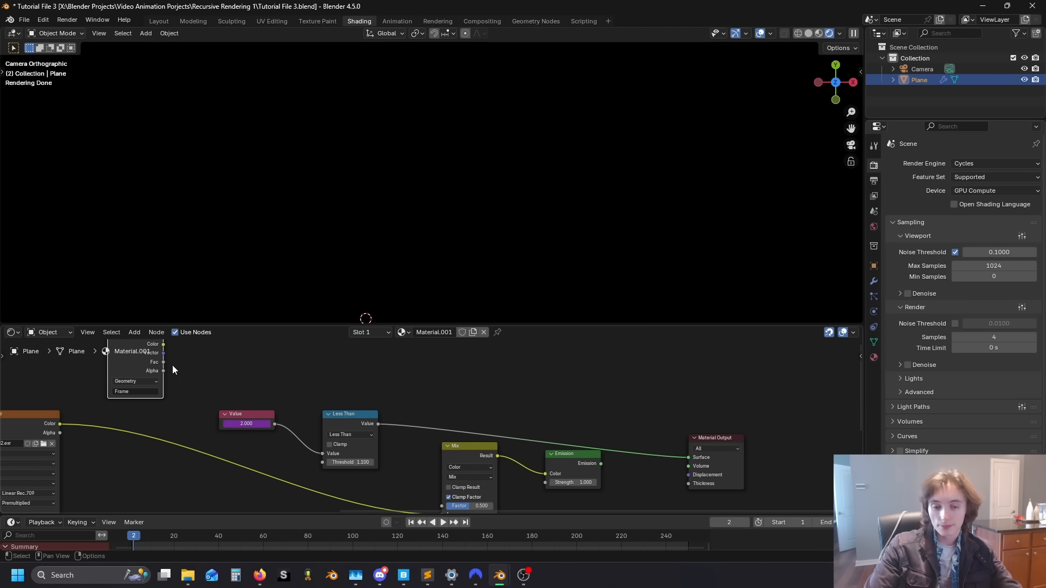
Step: Replace the Value node with the Attribute's Fac output as the Less Than input, checking the result on frame 1
{"action": "left_click_drag", "start_coordinate": [164, 363], "coordinate": [323, 454]}
{"action": "key", "text": "Left"}
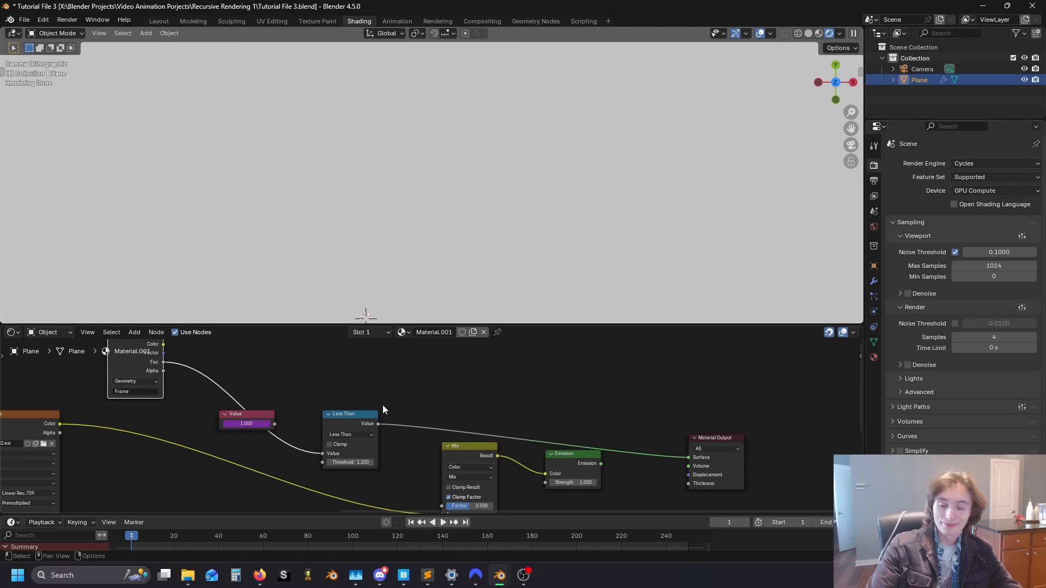
{"action": "left_click", "coordinate": [262, 415]}
{"action": "key", "text": "x"}
Step: Hide the Attribute node's unused sockets, place it beside Less Than, and connect the Less Than output to the Mix factor
{"action": "scroll", "coordinate": [240, 396], "scroll_direction": "down", "scroll_amount": 3}
{"action": "middle_click_drag", "start_coordinate": [240, 397], "coordinate": [341, 418]}
{"action": "scroll", "coordinate": [340, 418], "scroll_direction": "up", "scroll_amount": 2}
{"action": "left_click", "coordinate": [242, 386]}
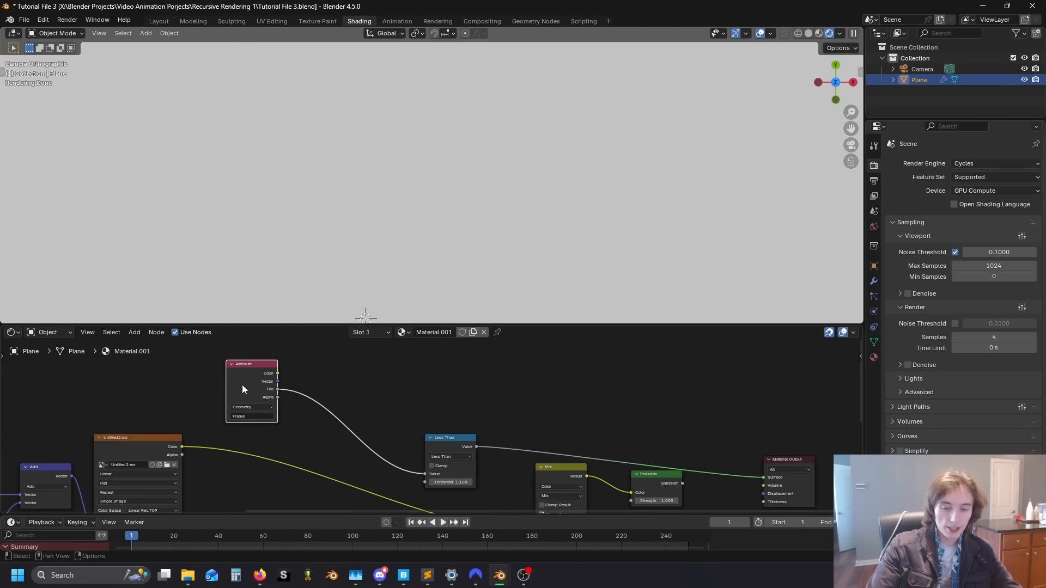
{"action": "key", "text": "ctrl+h"}
{"action": "left_click_drag", "start_coordinate": [244, 373], "coordinate": [385, 444]}
{"action": "middle_click_drag", "start_coordinate": [483, 449], "coordinate": [376, 397]}
{"action": "left_click_drag", "start_coordinate": [372, 394], "coordinate": [431, 471]}
{"action": "left_click", "coordinate": [428, 429]}
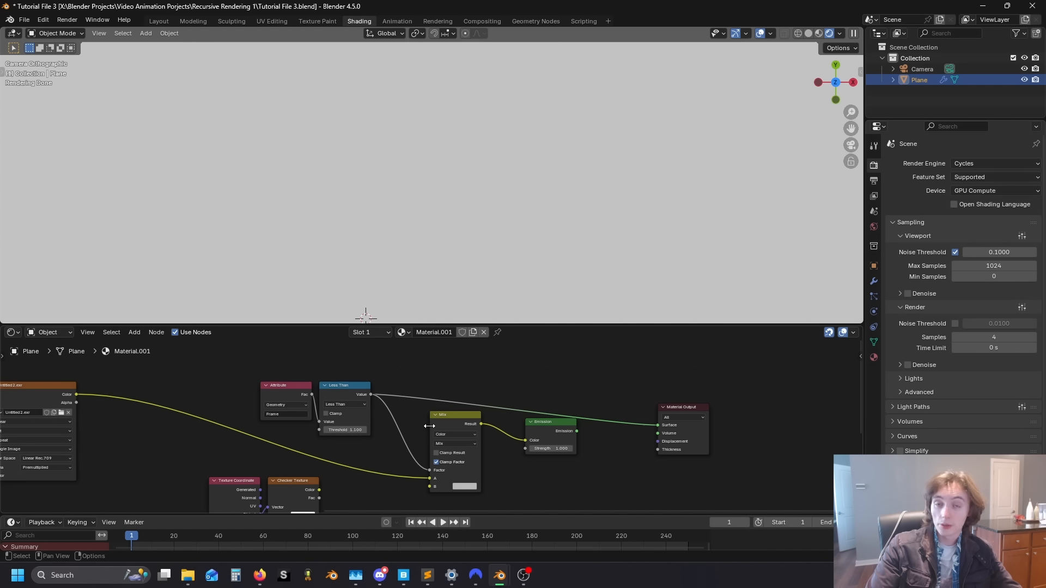
Step: Connect the Checker Texture color to the Mix node's B input and route the Emission to the Material Output surface
{"action": "middle_click_drag", "start_coordinate": [383, 467], "coordinate": [411, 418]}
{"action": "scroll", "coordinate": [415, 430], "scroll_direction": "up", "scroll_amount": 2}
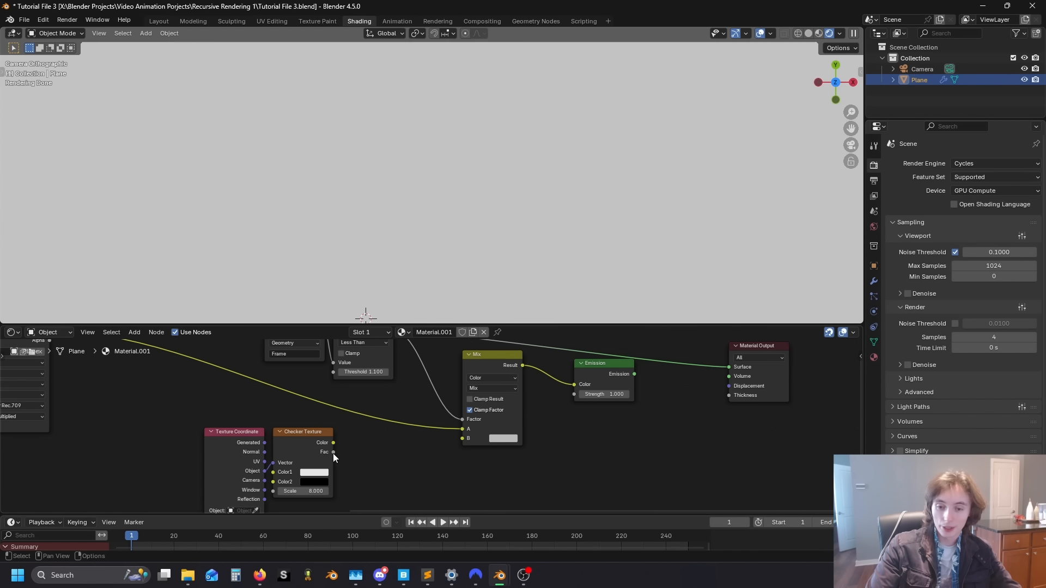
{"action": "left_click_drag", "start_coordinate": [334, 443], "coordinate": [466, 439]}
{"action": "scroll", "coordinate": [425, 446], "scroll_direction": "down", "scroll_amount": 6}
{"action": "scroll", "coordinate": [441, 412], "scroll_direction": "up", "scroll_amount": 5}
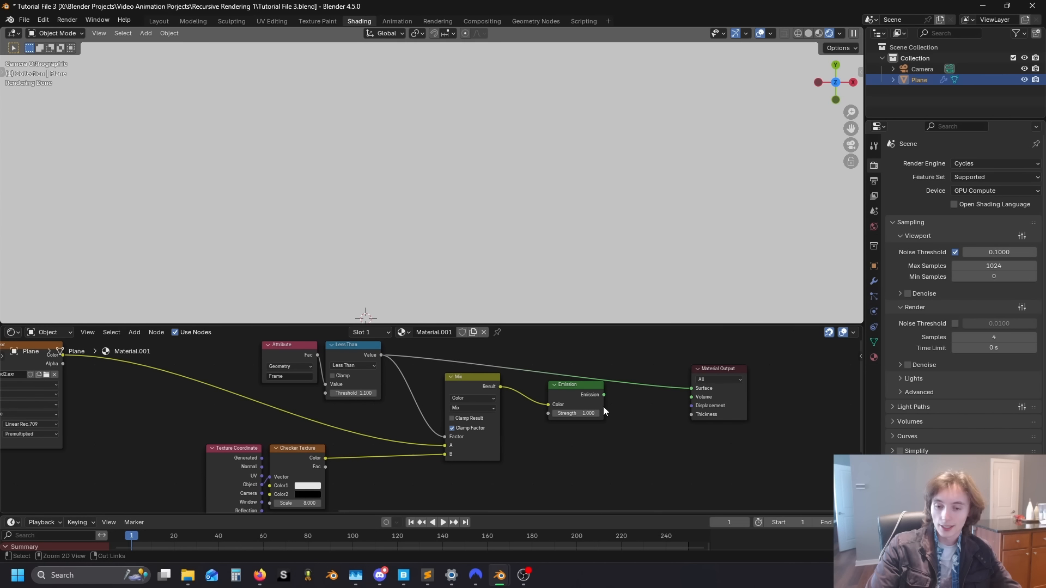
{"action": "scroll", "coordinate": [544, 384], "scroll_direction": "down", "scroll_amount": 4}
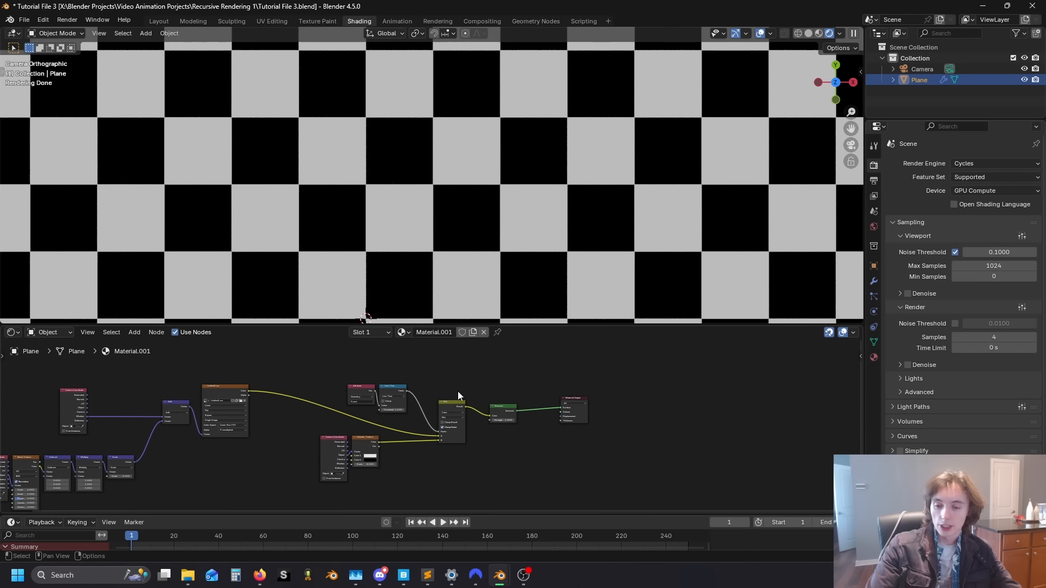
Step: Shift the checker's Texture Coordinate and Checker Texture nodes slightly away from the image link
{"action": "middle_click_drag", "start_coordinate": [414, 427], "coordinate": [528, 418]}
{"action": "scroll", "coordinate": [528, 418], "scroll_direction": "up", "scroll_amount": 7}
{"action": "left_click_drag", "start_coordinate": [392, 423], "coordinate": [486, 438]}
{"action": "left_click_drag", "start_coordinate": [486, 438], "coordinate": [499, 458]}
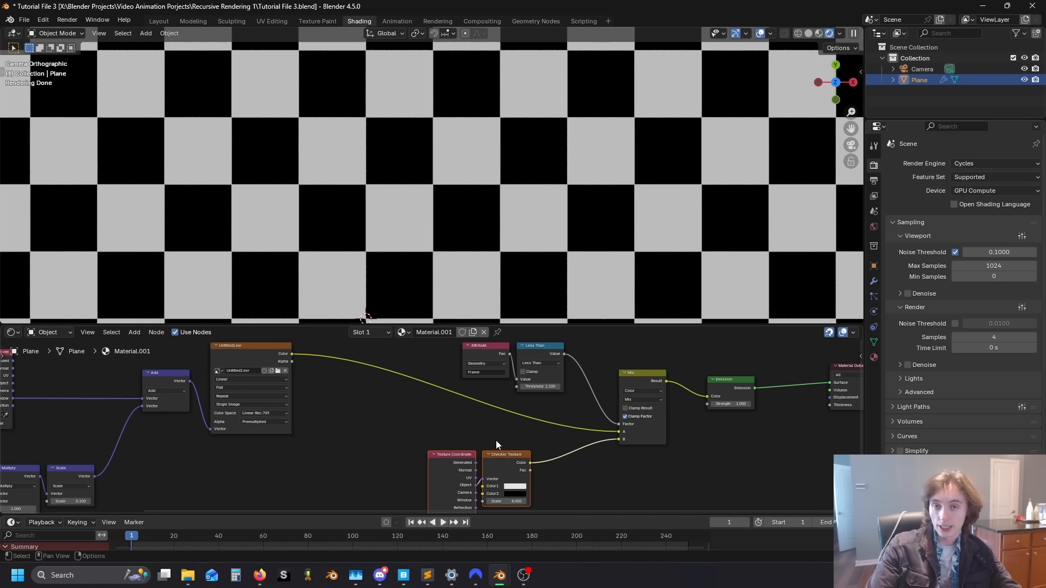
{"action": "left_click", "coordinate": [493, 438]}
Step: Change the Image Texture node's source from a single image to Image Sequence
{"action": "left_click", "coordinate": [262, 360]}
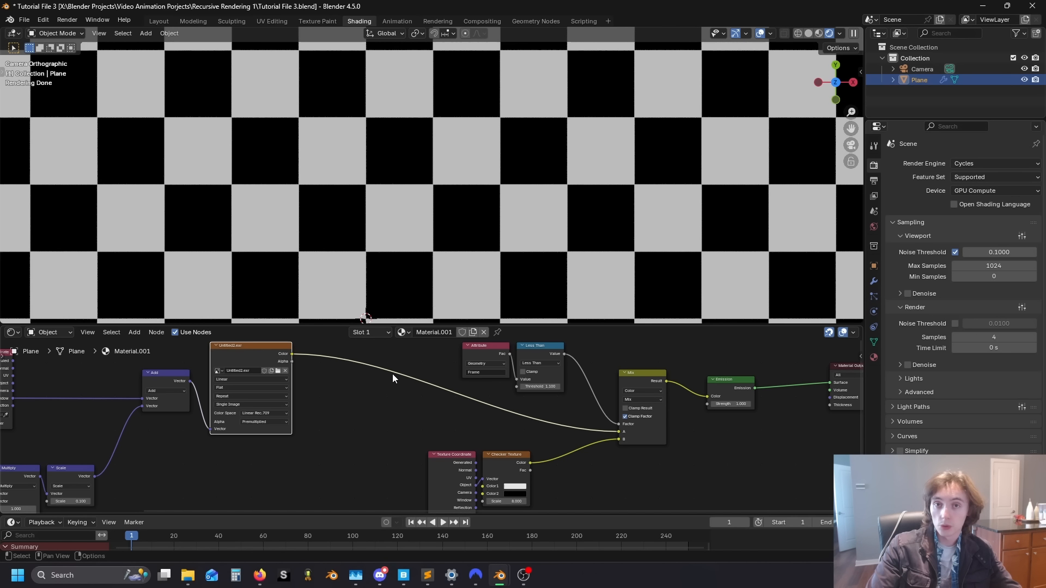
{"action": "middle_click_drag", "start_coordinate": [318, 400], "coordinate": [375, 419]}
{"action": "scroll", "coordinate": [326, 358], "scroll_direction": "up", "scroll_amount": 2}
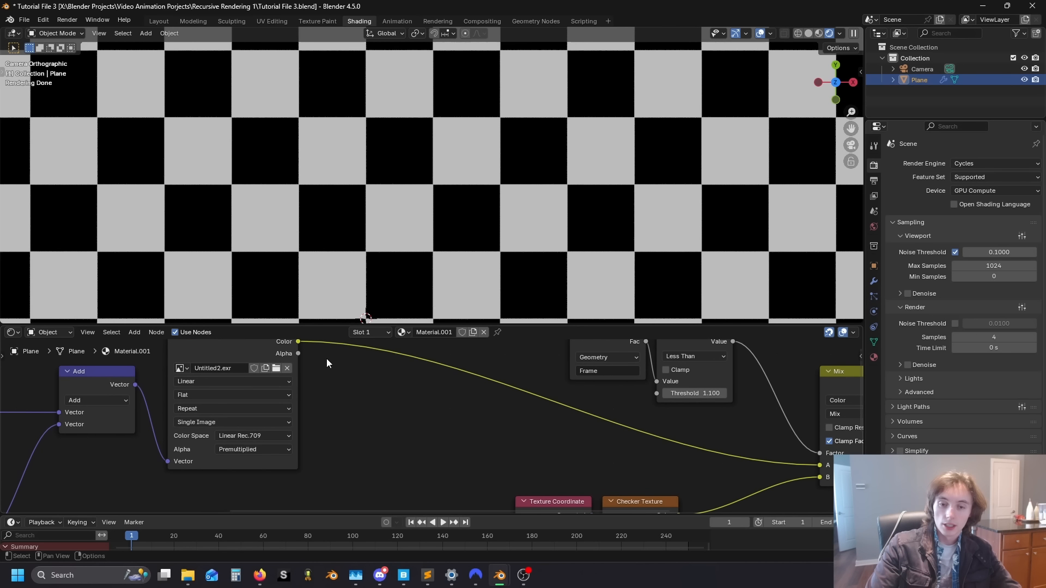
{"action": "left_click", "coordinate": [470, 385]}
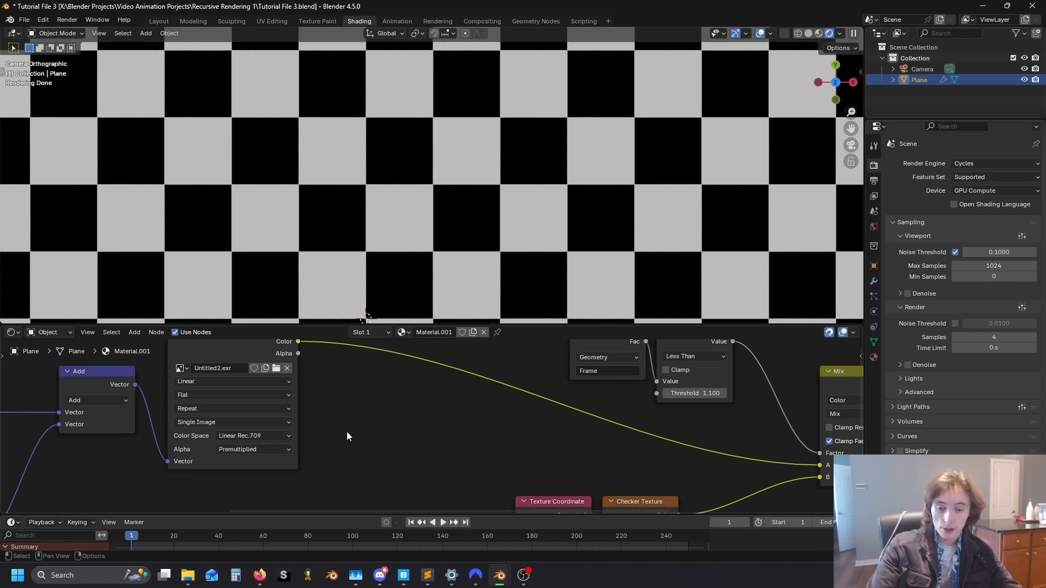
{"action": "left_click", "coordinate": [218, 423]}
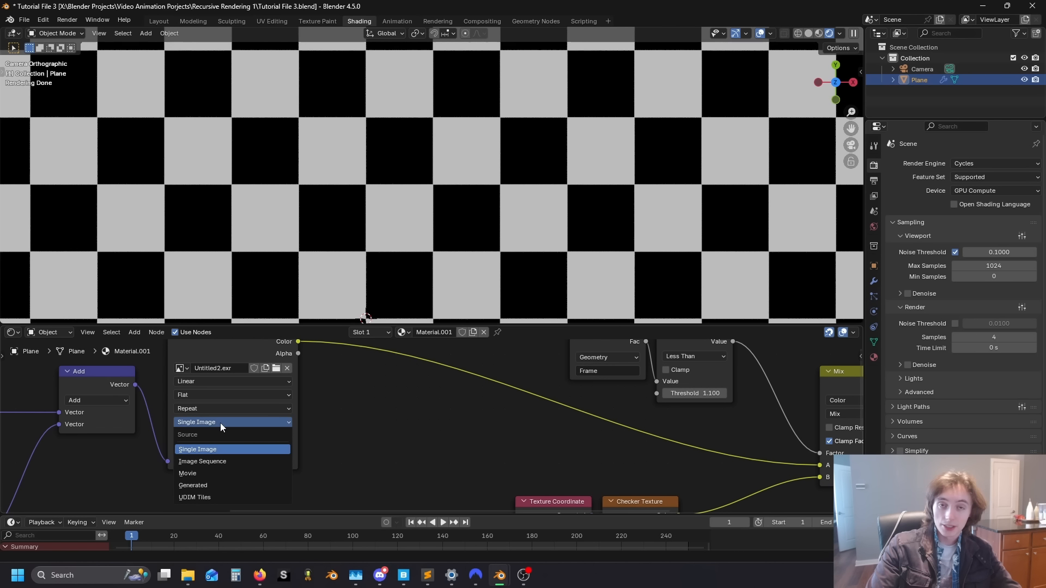
{"action": "left_click", "coordinate": [221, 461]}
Step: Configure the image sequence with 15970 frames, an offset of -1 and Auto Refresh enabled
{"action": "middle_click_drag", "start_coordinate": [339, 456], "coordinate": [410, 426]}
{"action": "mouse_move", "coordinate": [305, 421]}
{"action": "left_mouse_down"}
{"action": "mouse_move", "coordinate": [371, 421]}
{"action": "mouse_move", "coordinate": [313, 424]}
{"action": "left_mouse_up"}
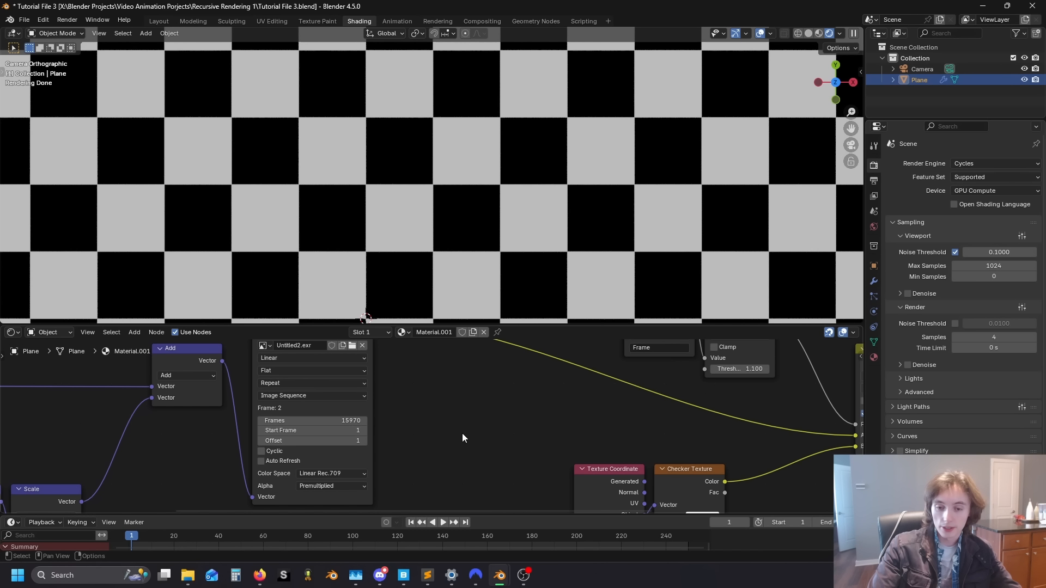
{"action": "left_click", "coordinate": [262, 442]}
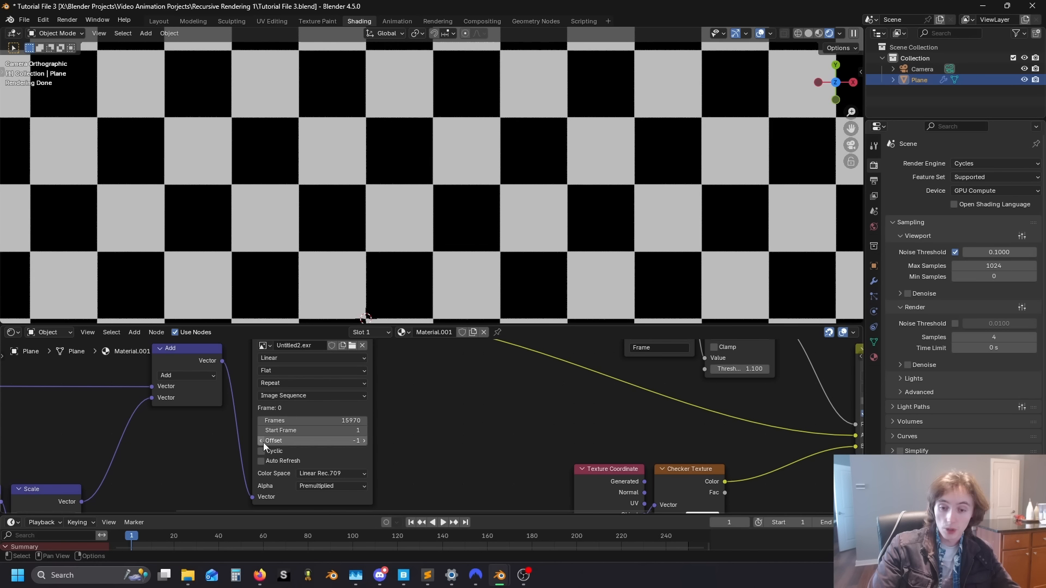
{"action": "left_click", "coordinate": [262, 442]}
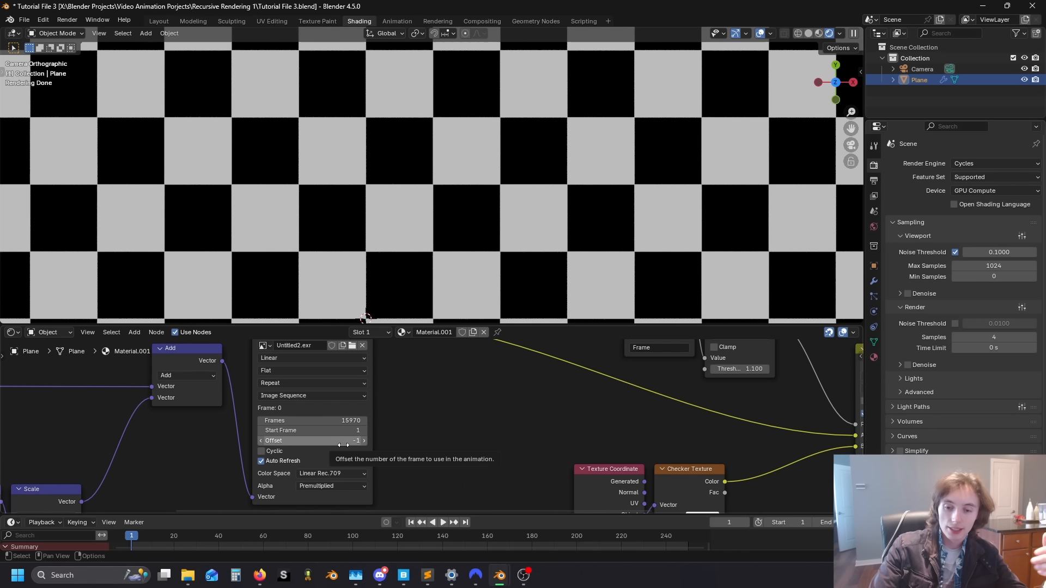
Step: Render frame 1 and check the saved EXR file in the Likeandsubscribe folder, then return to the material nodes
{"action": "scroll", "coordinate": [475, 435], "scroll_direction": "down", "scroll_amount": 2}
{"action": "middle_click_drag", "start_coordinate": [475, 435], "coordinate": [400, 448]}
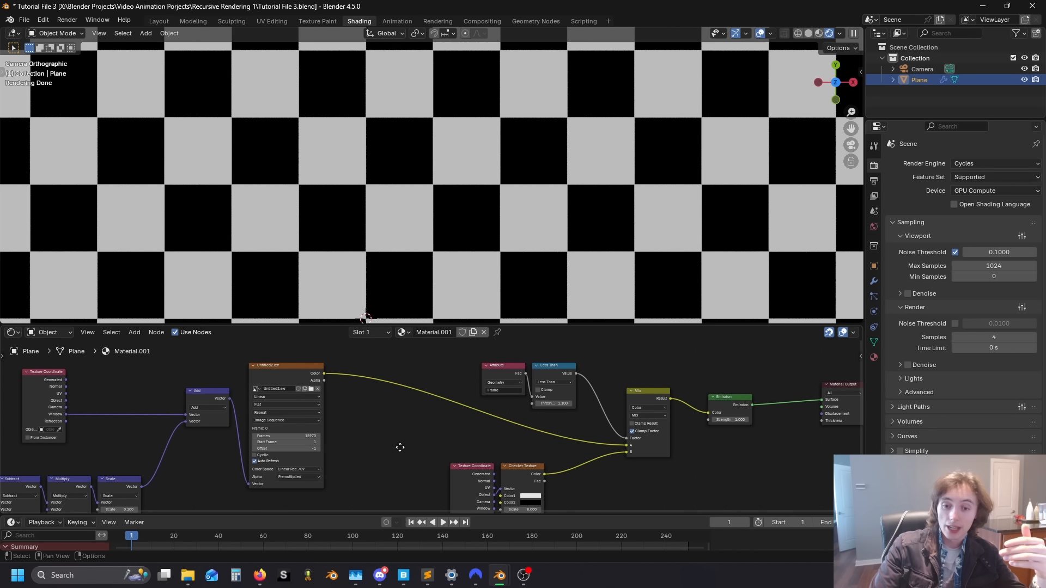
{"action": "key", "text": "F12"}
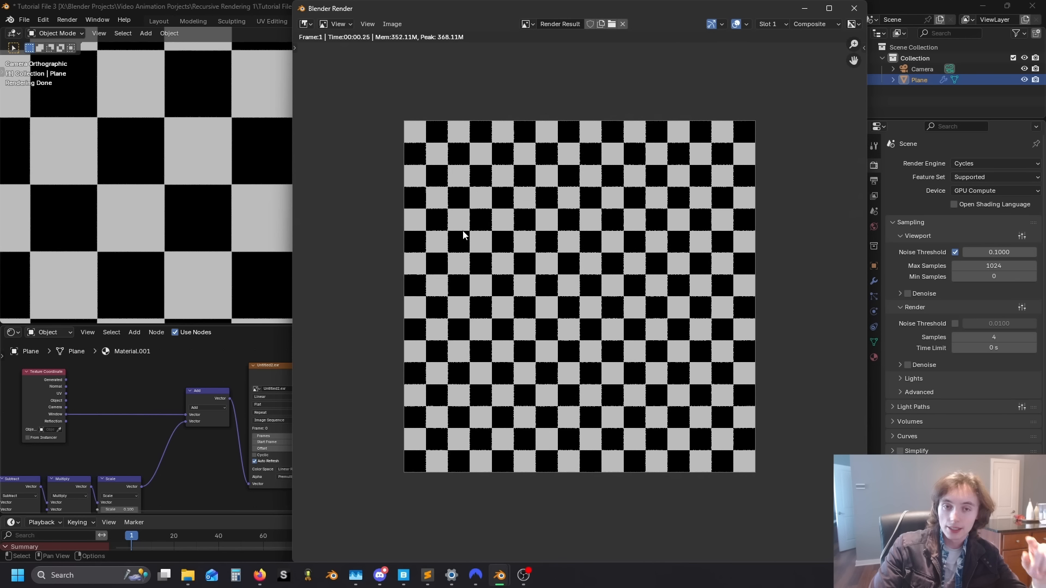
{"action": "left_click", "coordinate": [188, 578]}
{"action": "left_click", "coordinate": [141, 526]}
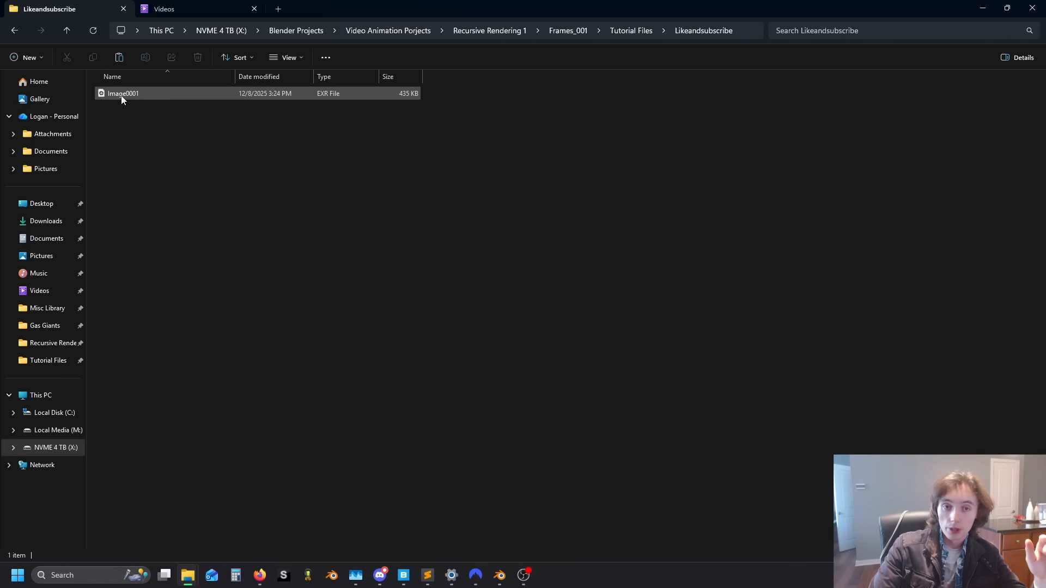
{"action": "left_click", "coordinate": [983, 8]}
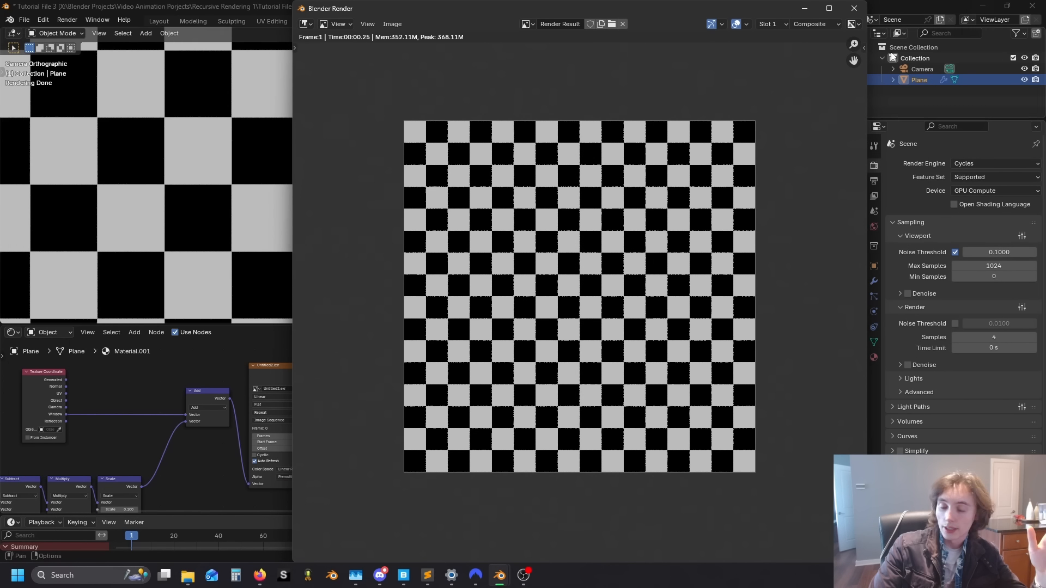
{"action": "left_click", "coordinate": [160, 498]}
Step: Demonstrate the image sequence's frame offset by switching it to 0 and back to -1, and step forward to frame 2
{"action": "middle_click_drag", "start_coordinate": [200, 471], "coordinate": [249, 456]}
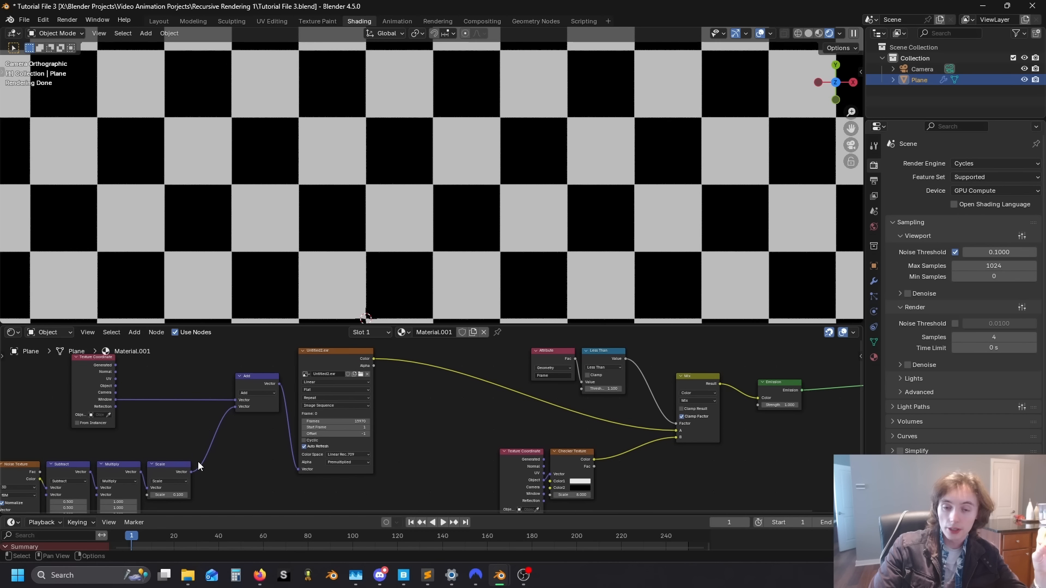
{"action": "scroll", "coordinate": [187, 464], "scroll_direction": "up", "scroll_amount": 2}
{"action": "scroll", "coordinate": [186, 467], "scroll_direction": "up", "scroll_amount": 1}
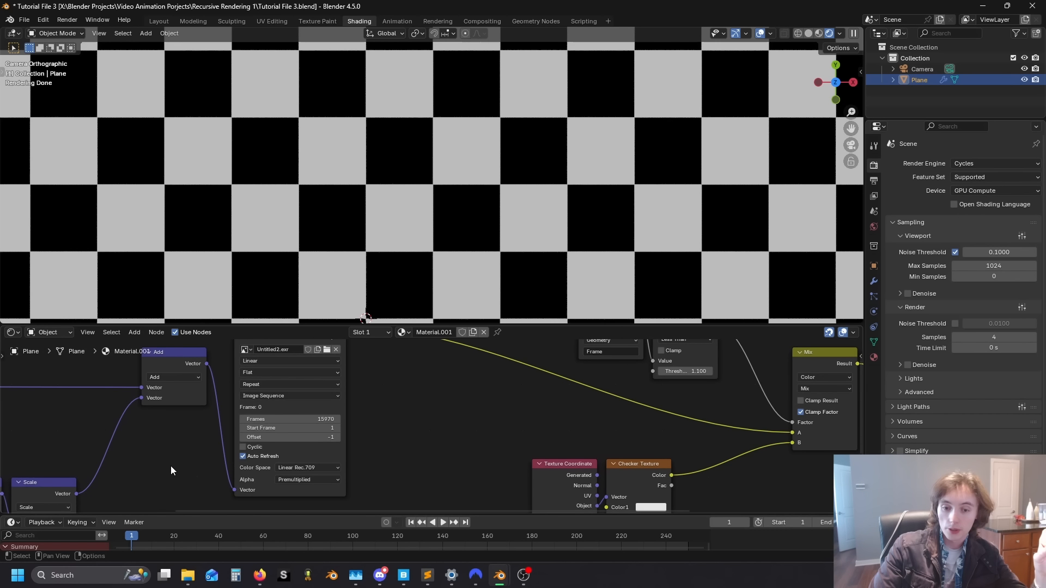
{"action": "left_click", "coordinate": [336, 438]}
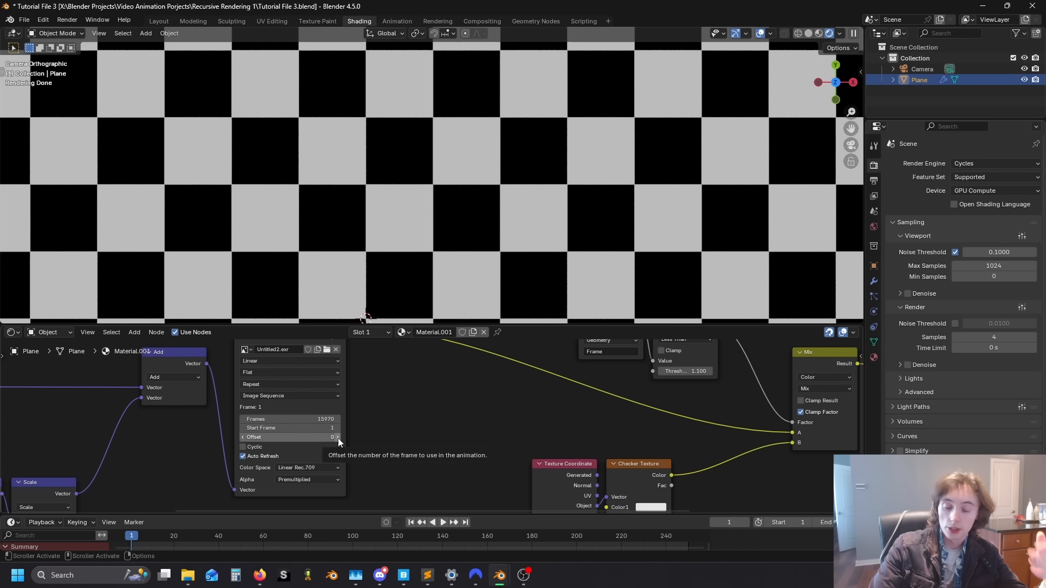
{"action": "left_click", "coordinate": [244, 437]}
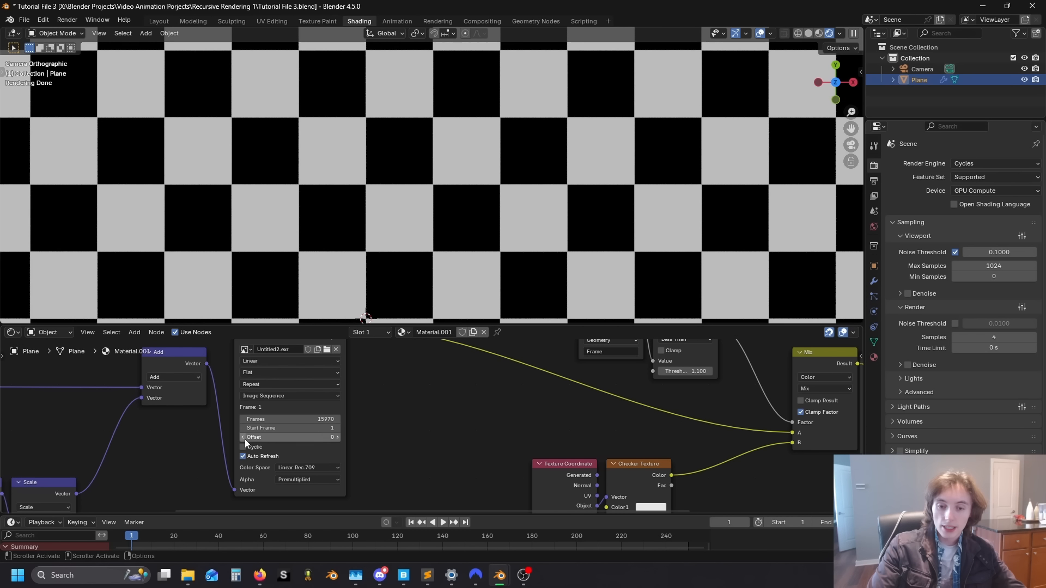
{"action": "key", "text": "Right"}
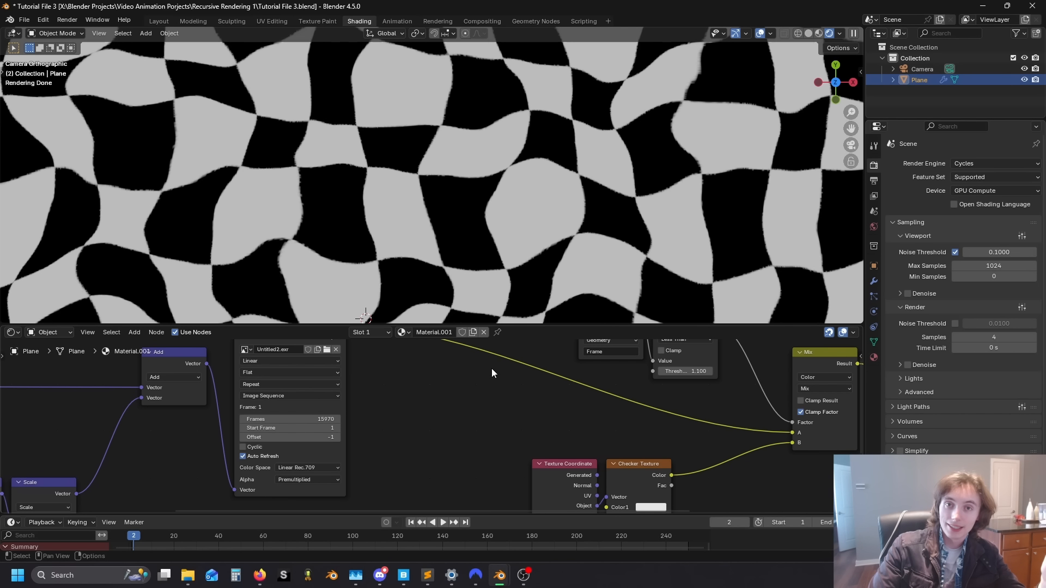
{"action": "scroll", "coordinate": [483, 374], "scroll_direction": "down", "scroll_amount": 2}
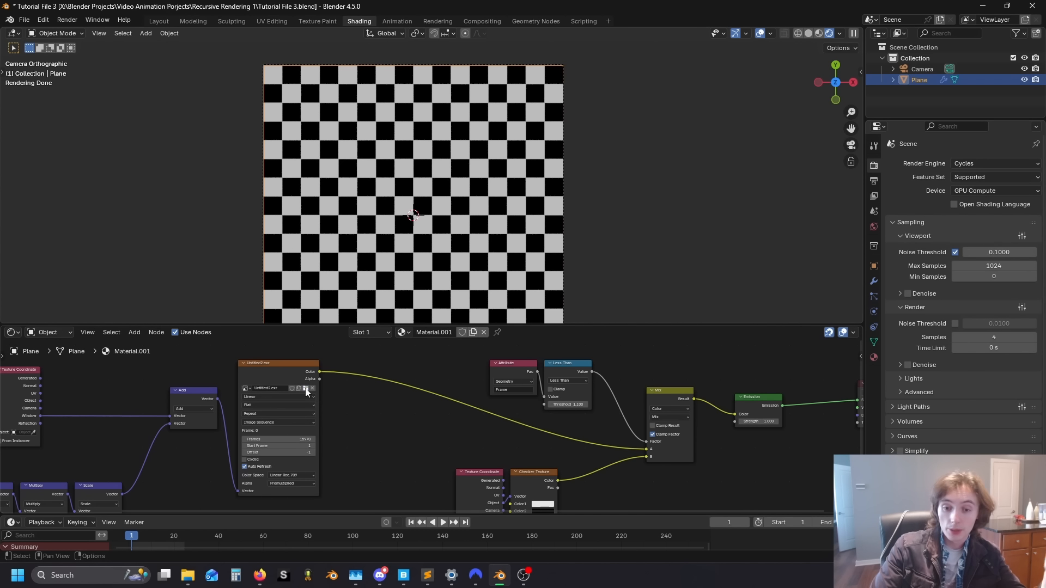
Step: Load Image0001.exr from the Likeandsubscribe folder into the Image Texture node
{"action": "left_click", "coordinate": [306, 388]}
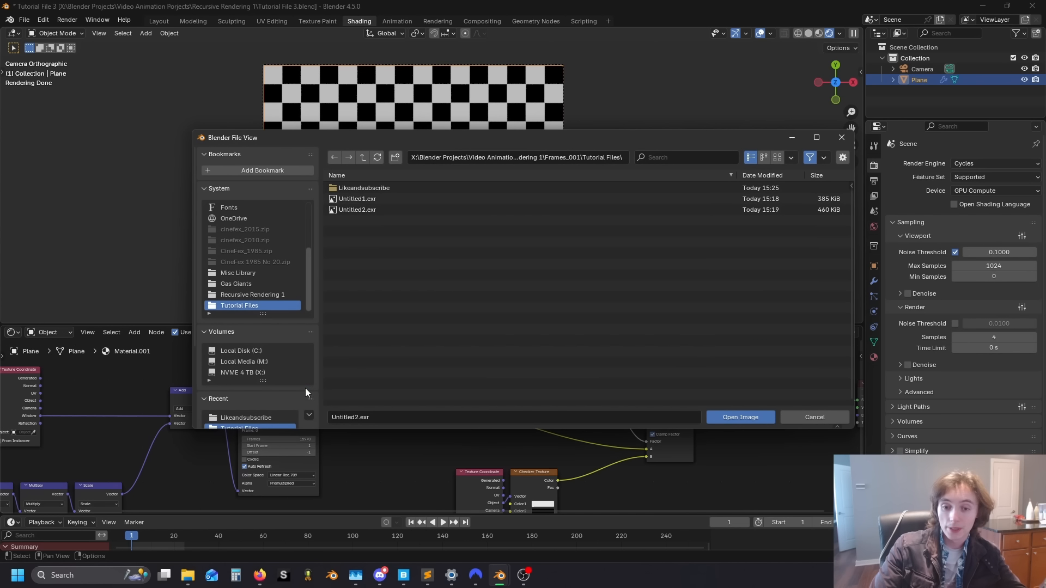
{"action": "left_click", "coordinate": [374, 189]}
{"action": "double_click", "coordinate": [374, 189]}
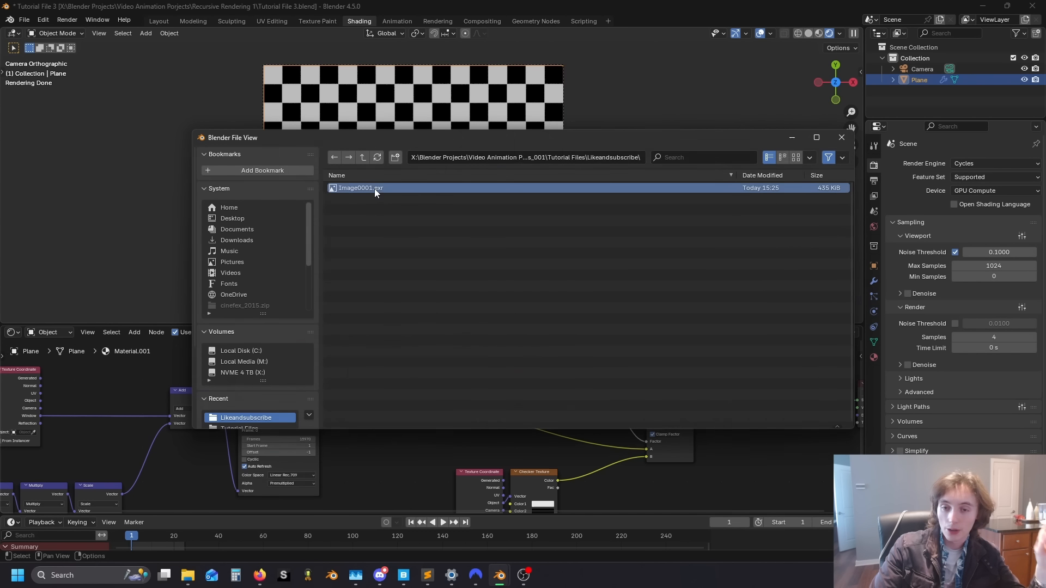
Step: Set the reloaded image's source to Image Sequence with a large frame count and an offset of -1
{"action": "left_click", "coordinate": [292, 423]}
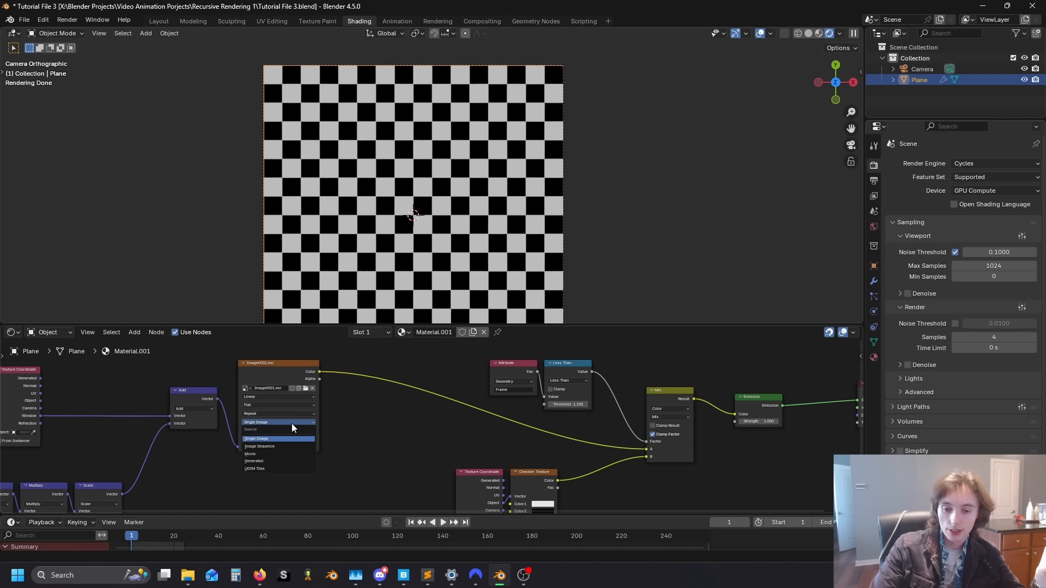
{"action": "left_click", "coordinate": [283, 433]}
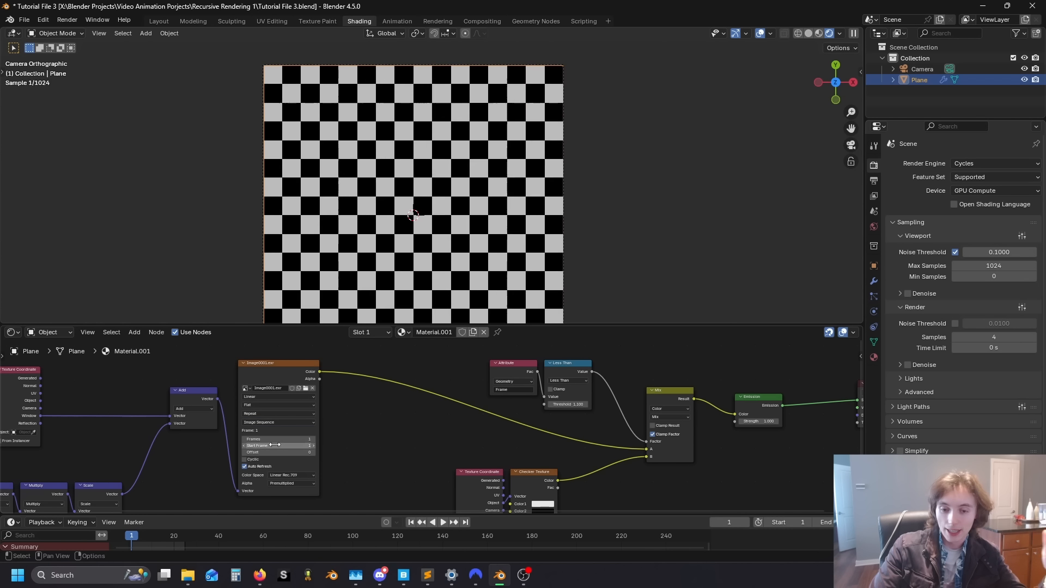
{"action": "left_click", "coordinate": [243, 452]}
{"action": "left_click", "coordinate": [244, 453]}
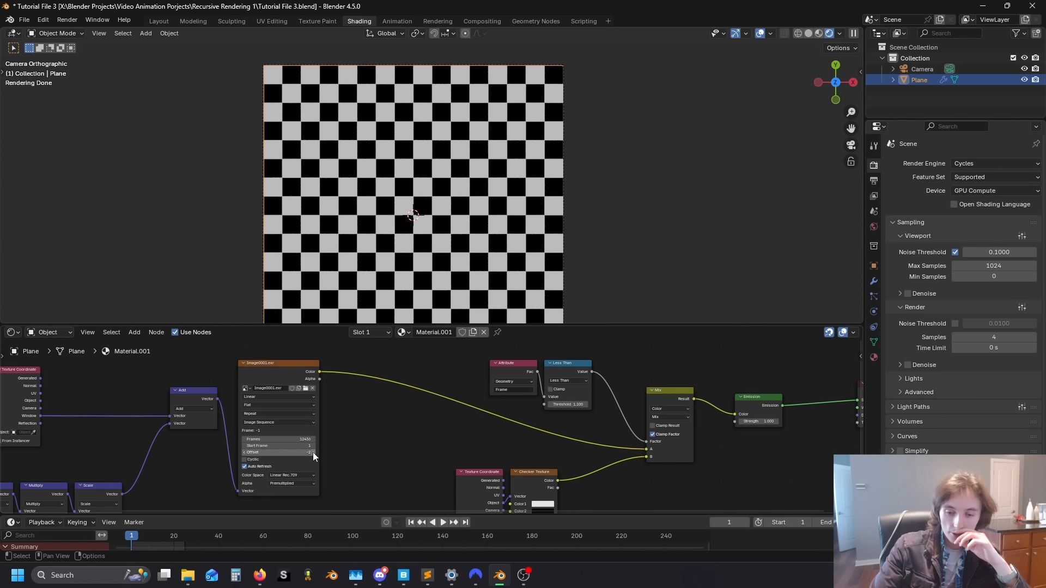
{"action": "left_click", "coordinate": [313, 452]}
Step: Render the animation through about frame 25 and return to the viewport and material nodes
{"action": "middle_click_drag", "start_coordinate": [428, 422], "coordinate": [330, 412]}
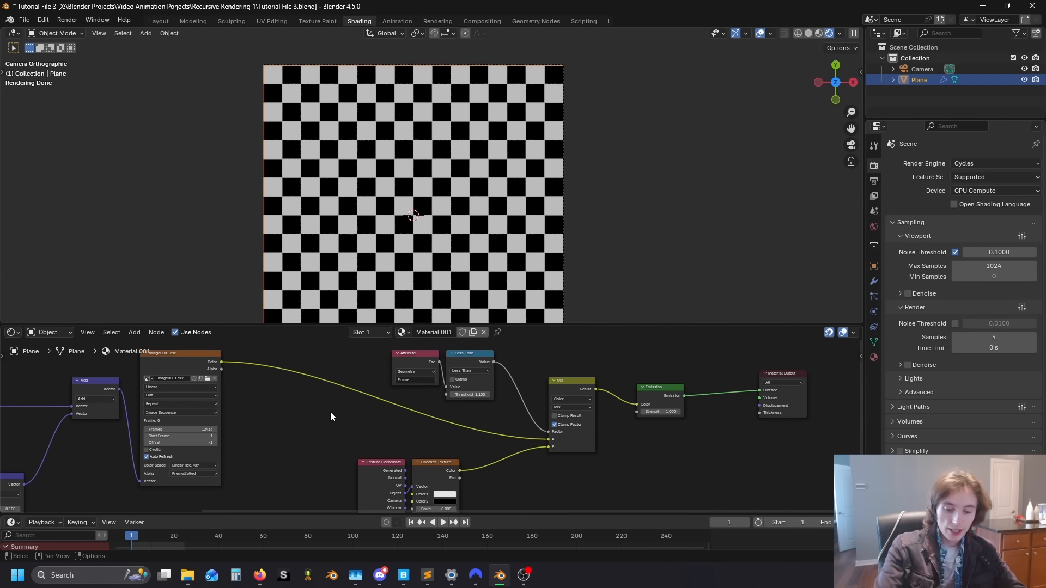
{"action": "key", "text": "F12"}
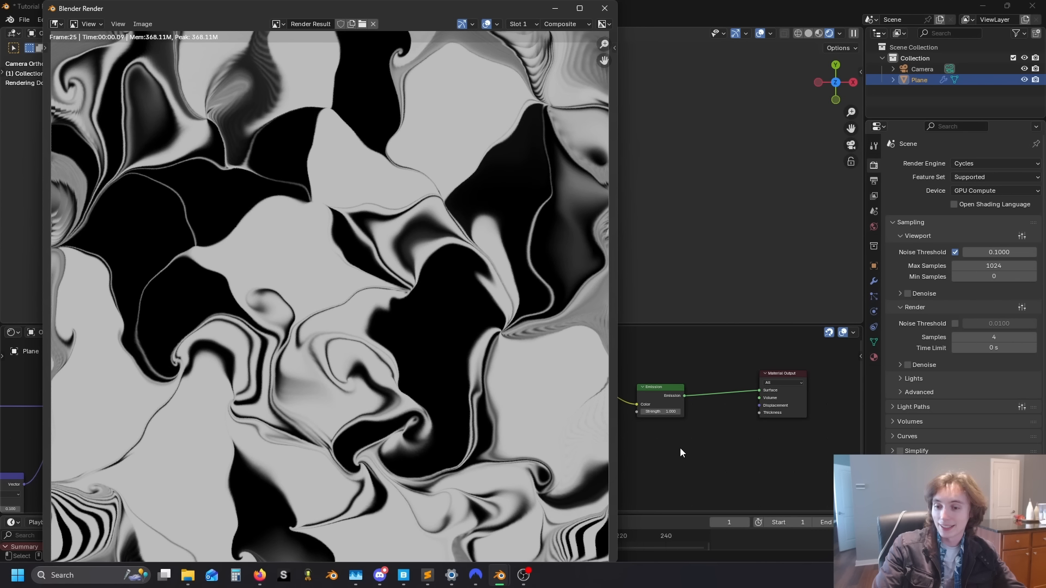
{"action": "left_click", "coordinate": [702, 464]}
{"action": "scroll", "coordinate": [513, 183], "scroll_direction": "down", "scroll_amount": 2}
Step: Play back the rendered frames in the viewport, examine the distorted checker up close, and stop playback
{"action": "key", "text": "space"}
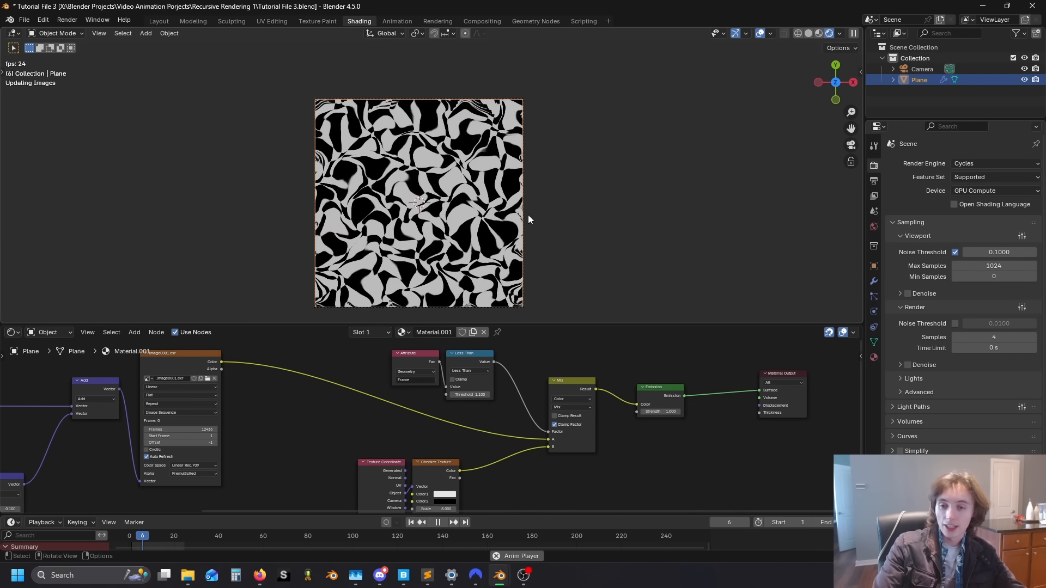
{"action": "scroll", "coordinate": [528, 215], "scroll_direction": "up", "scroll_amount": 5}
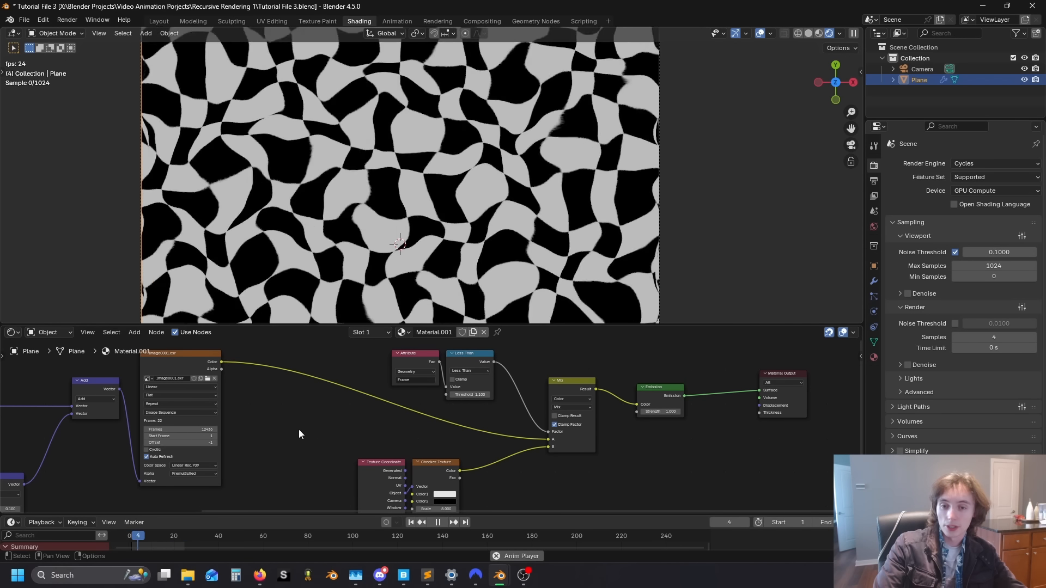
{"action": "middle_click_drag", "start_coordinate": [299, 429], "coordinate": [462, 402]}
{"action": "middle_click_drag", "start_coordinate": [440, 452], "coordinate": [507, 462]}
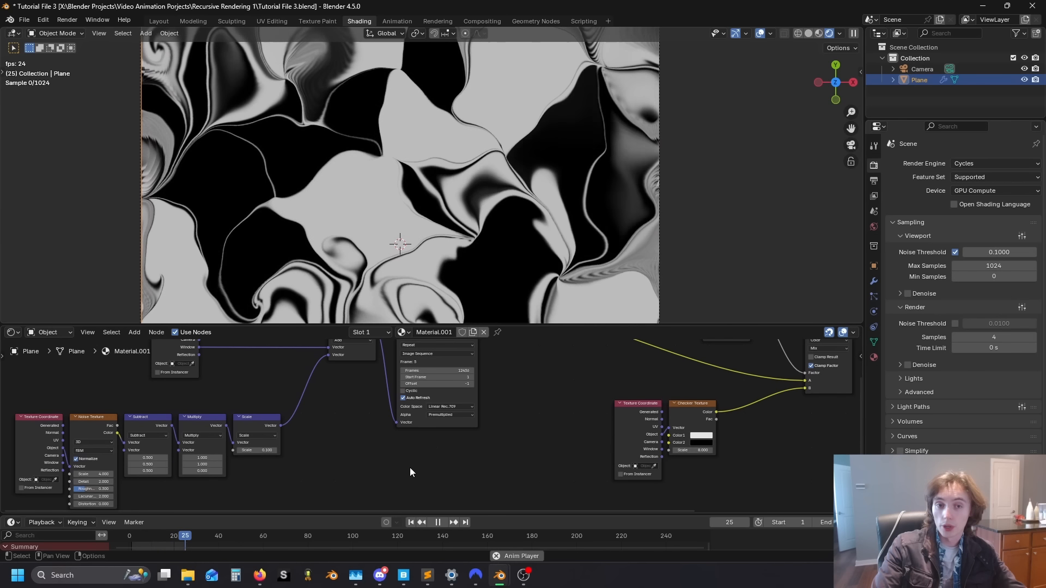
{"action": "scroll", "coordinate": [503, 272], "scroll_direction": "up", "scroll_amount": 3}
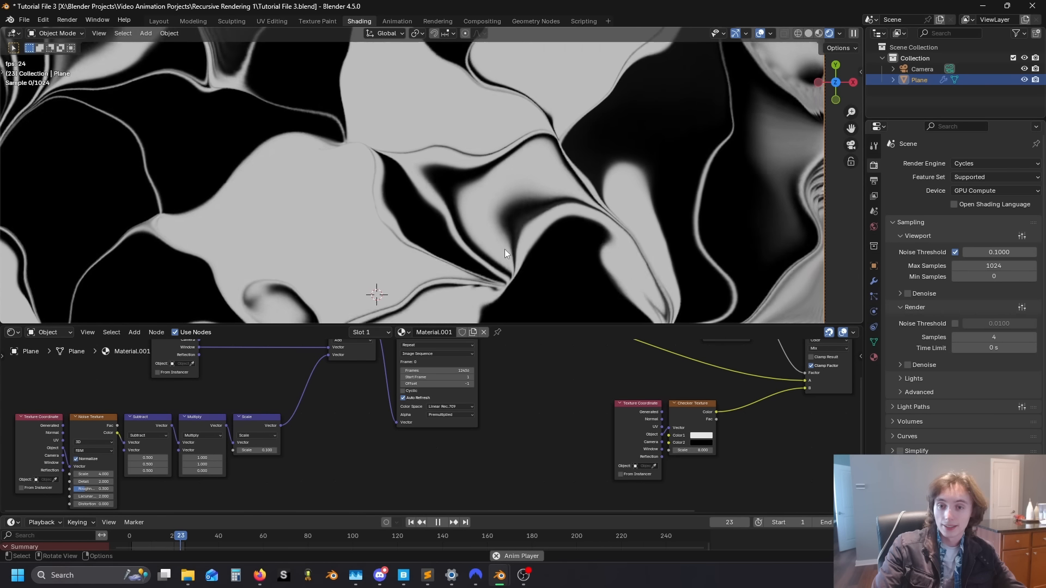
{"action": "scroll", "coordinate": [494, 264], "scroll_direction": "up", "scroll_amount": 3}
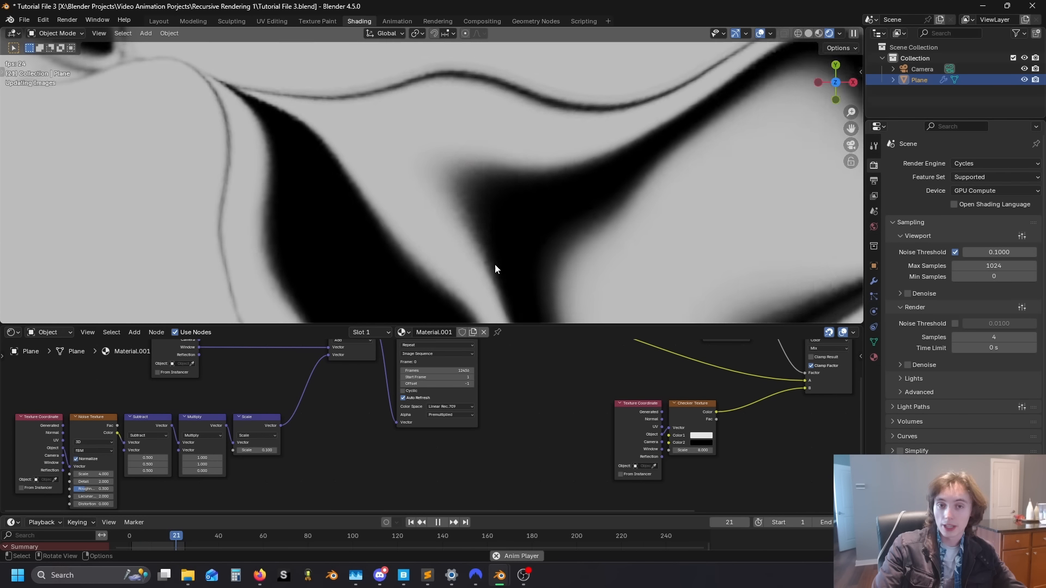
{"action": "scroll", "coordinate": [494, 264], "scroll_direction": "down", "scroll_amount": 5}
{"action": "key", "text": "space"}
Step: Look at the rendered image again, and review the full plane and the whole material node tree
{"action": "mouse_move", "coordinate": [498, 576]}
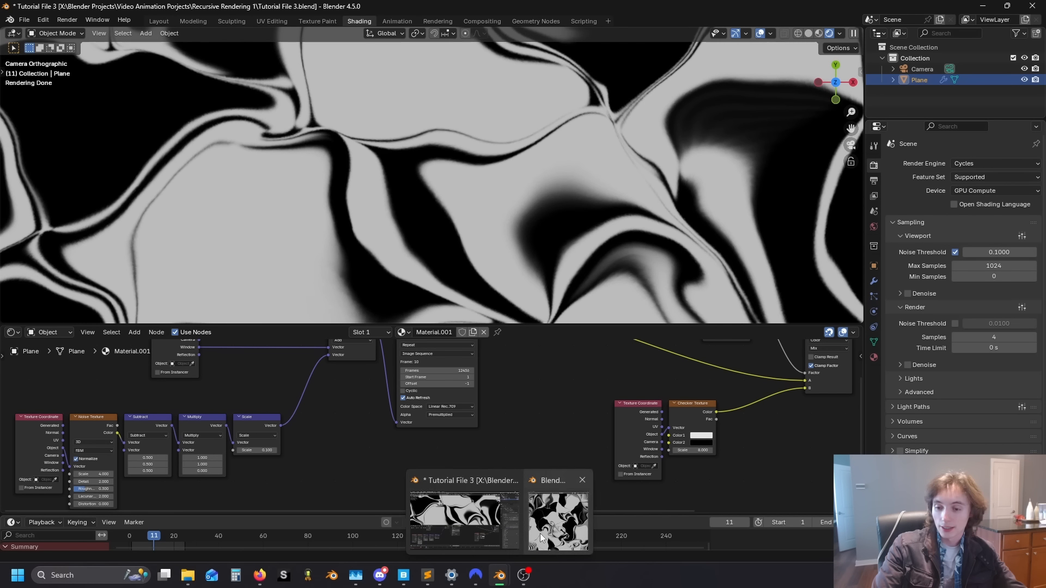
{"action": "left_click", "coordinate": [541, 534]}
{"action": "scroll", "coordinate": [431, 218], "scroll_direction": "down", "scroll_amount": 6}
{"action": "scroll", "coordinate": [490, 436], "scroll_direction": "down", "scroll_amount": 7}
{"action": "middle_click_drag", "start_coordinate": [672, 435], "coordinate": [457, 460]}
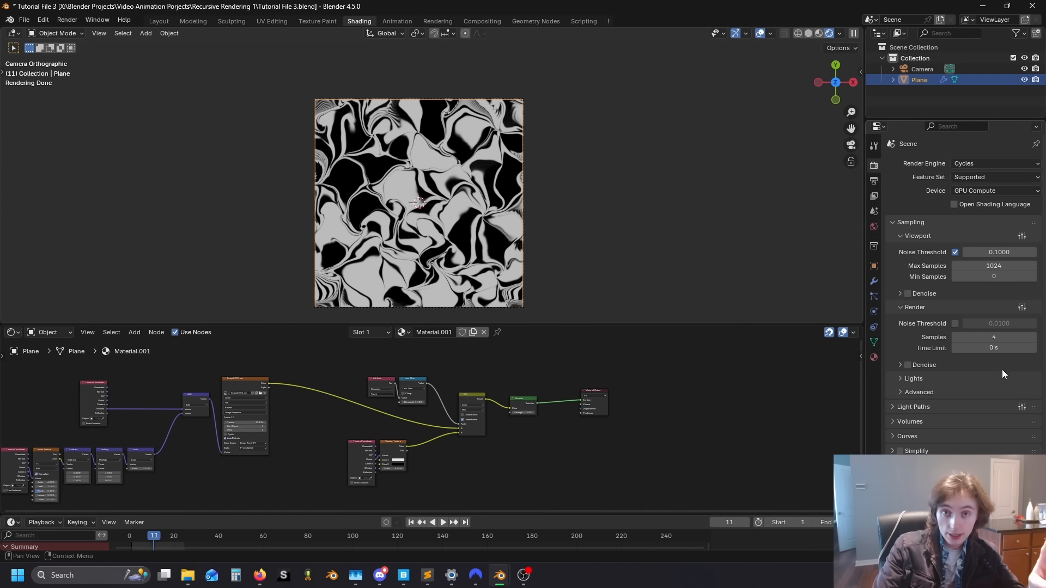
{"action": "scroll", "coordinate": [1002, 369], "scroll_direction": "down", "scroll_amount": 1}
{"action": "scroll", "coordinate": [252, 465], "scroll_direction": "up", "scroll_amount": 2}
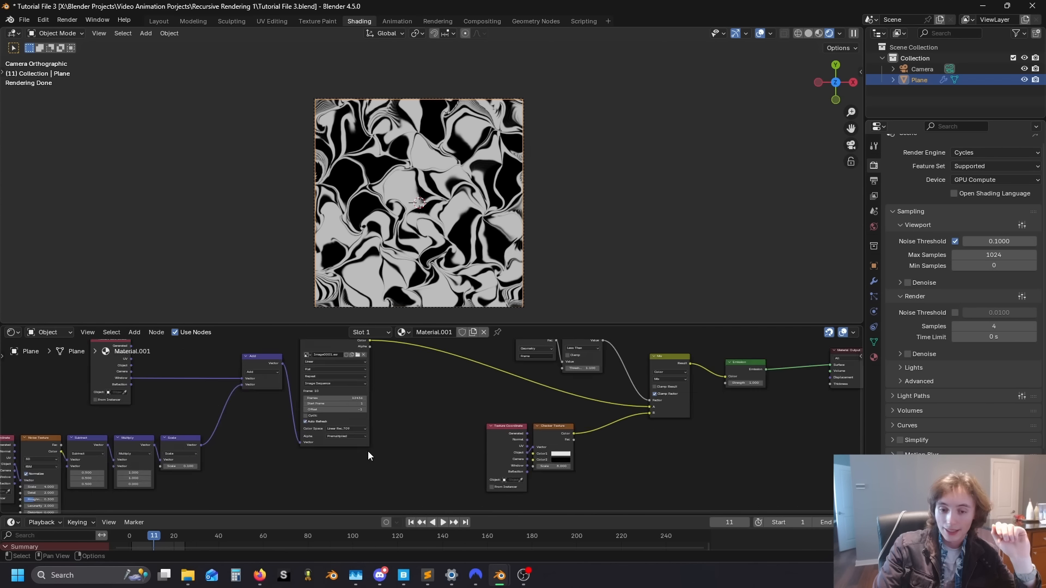
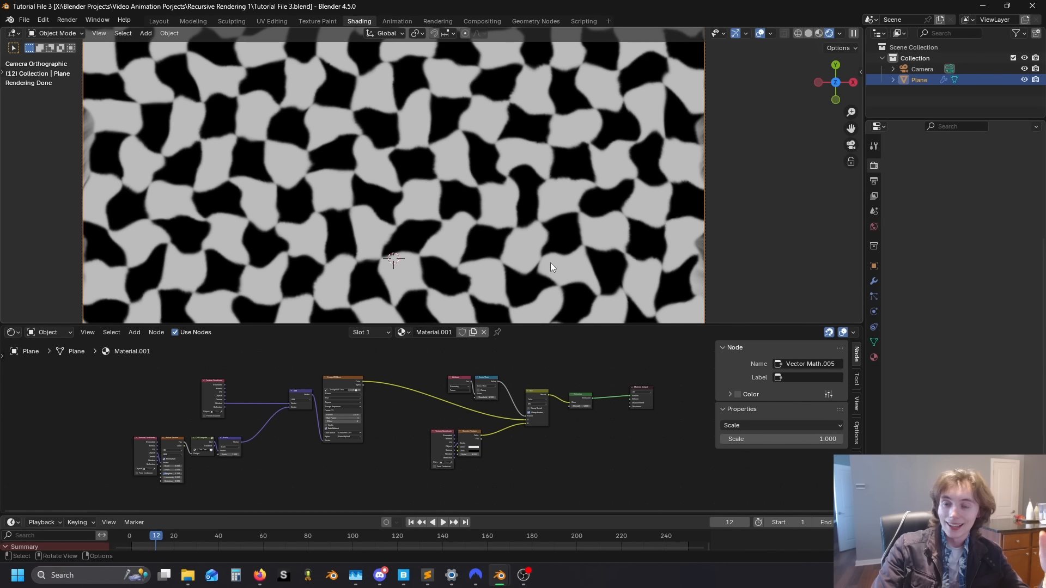
Step: Play the animation and examine the swirling checker distortion both up close and across the whole plane in camera view
{"action": "key", "text": "space"}
{"action": "scroll", "coordinate": [552, 271], "scroll_direction": "down", "scroll_amount": 3}
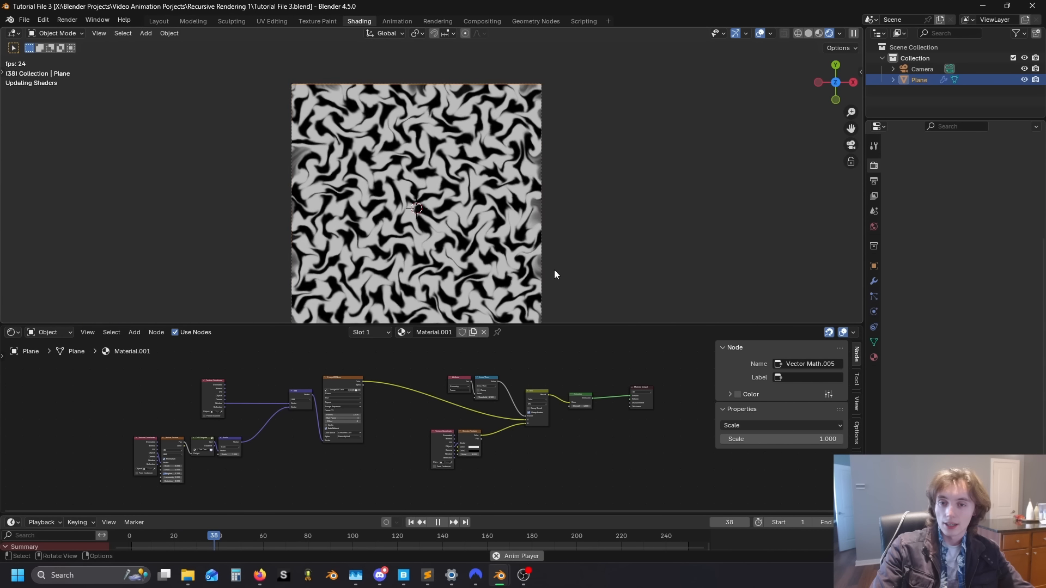
{"action": "scroll", "coordinate": [526, 267], "scroll_direction": "up", "scroll_amount": 5}
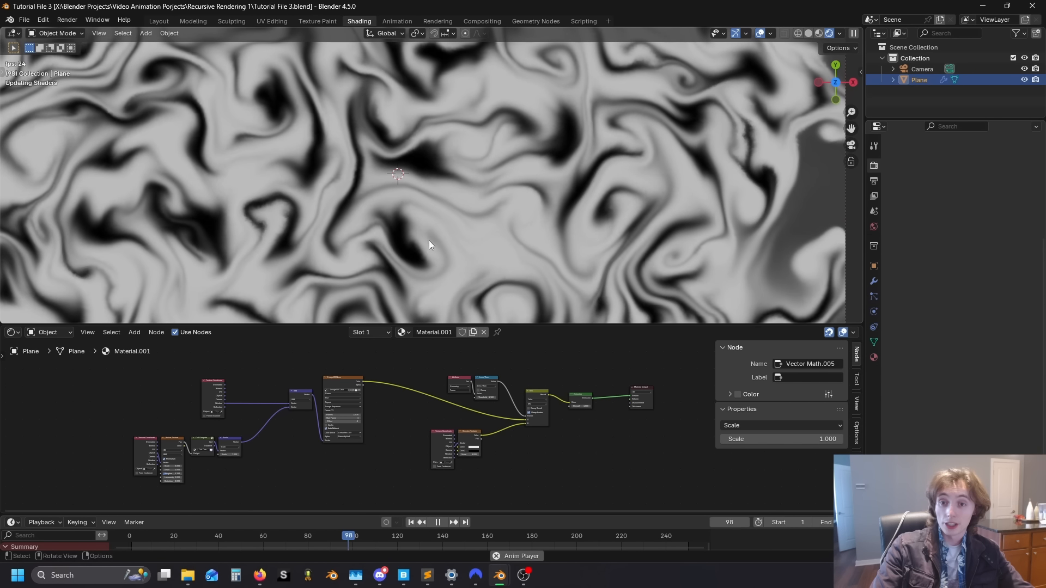
{"action": "scroll", "coordinate": [468, 235], "scroll_direction": "down", "scroll_amount": 5}
{"action": "middle_click_drag", "start_coordinate": [468, 237], "coordinate": [792, 145]}
{"action": "left_click", "coordinate": [852, 144]}
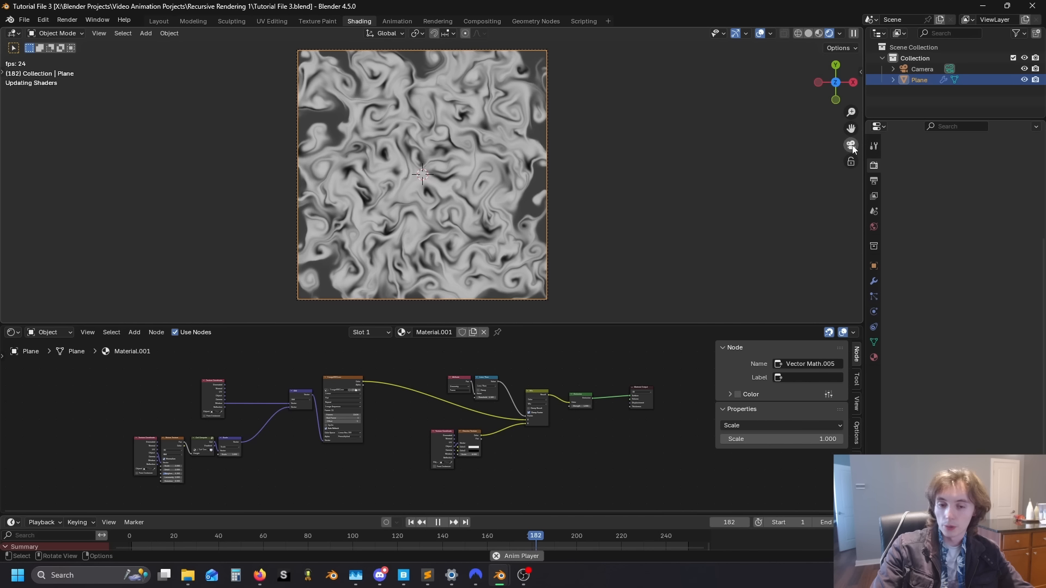
Step: Replace the Window coordinates feeding the Add node with the Texture Coordinate's UV output and view the plane from an angle
{"action": "scroll", "coordinate": [255, 399], "scroll_direction": "up", "scroll_amount": 4}
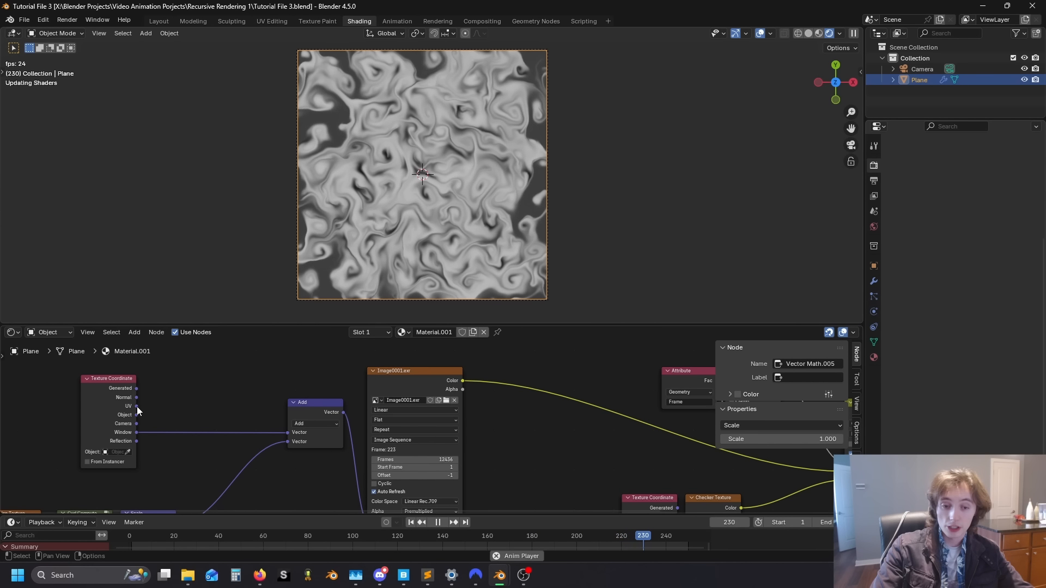
{"action": "left_click_drag", "start_coordinate": [136, 407], "coordinate": [280, 435]}
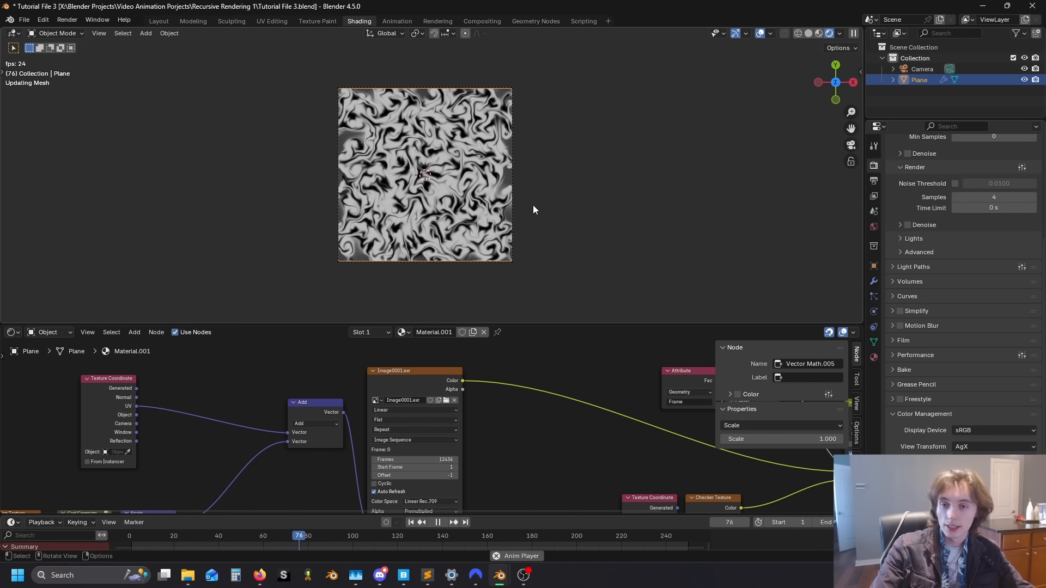
{"action": "middle_click_drag", "start_coordinate": [535, 207], "coordinate": [420, 241]}
{"action": "middle_click_drag", "start_coordinate": [501, 283], "coordinate": [476, 230], "text": "shift"}
{"action": "scroll", "coordinate": [525, 186], "scroll_direction": "up", "scroll_amount": 3}
{"action": "scroll", "coordinate": [539, 484], "scroll_direction": "down", "scroll_amount": 7}
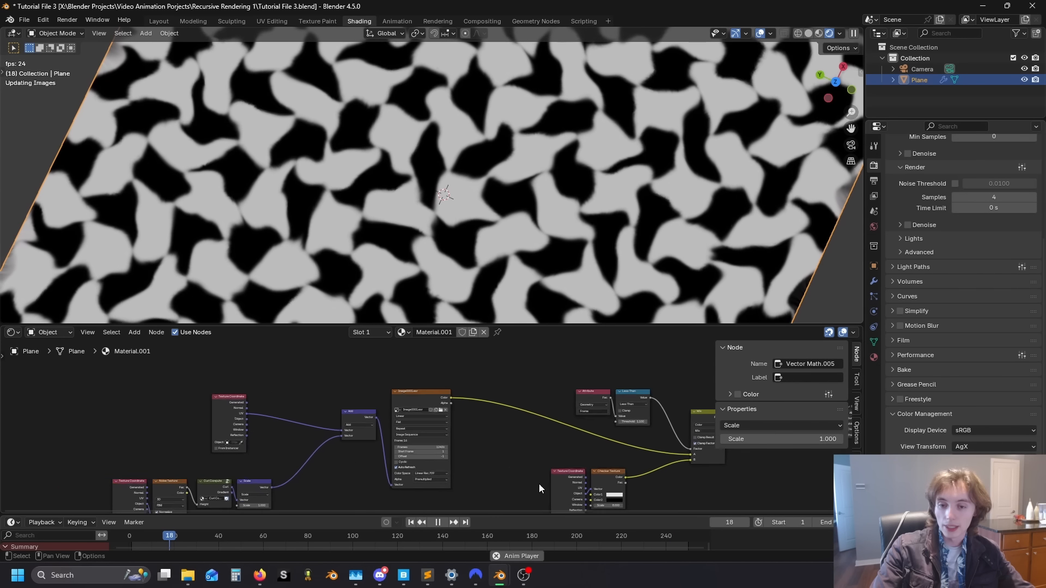
Step: Move the Texture Coordinate node away from the Noise Texture to make room between them, and select the Noise Texture
{"action": "middle_click_drag", "start_coordinate": [538, 484], "coordinate": [597, 440]}
{"action": "middle_click_drag", "start_coordinate": [311, 467], "coordinate": [485, 453]}
{"action": "scroll", "coordinate": [485, 454], "scroll_direction": "up", "scroll_amount": 5}
{"action": "left_click_drag", "start_coordinate": [348, 409], "coordinate": [244, 410]}
{"action": "left_click", "coordinate": [394, 415]}
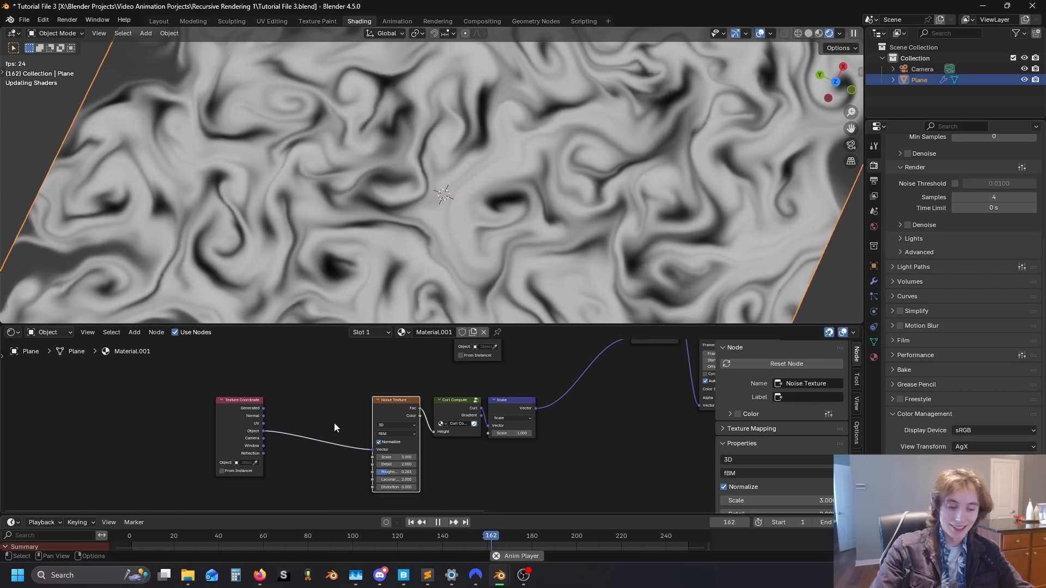
{"action": "left_click", "coordinate": [335, 423]}
{"action": "key", "text": "shift+a"}
{"action": "type", "text": "att"}
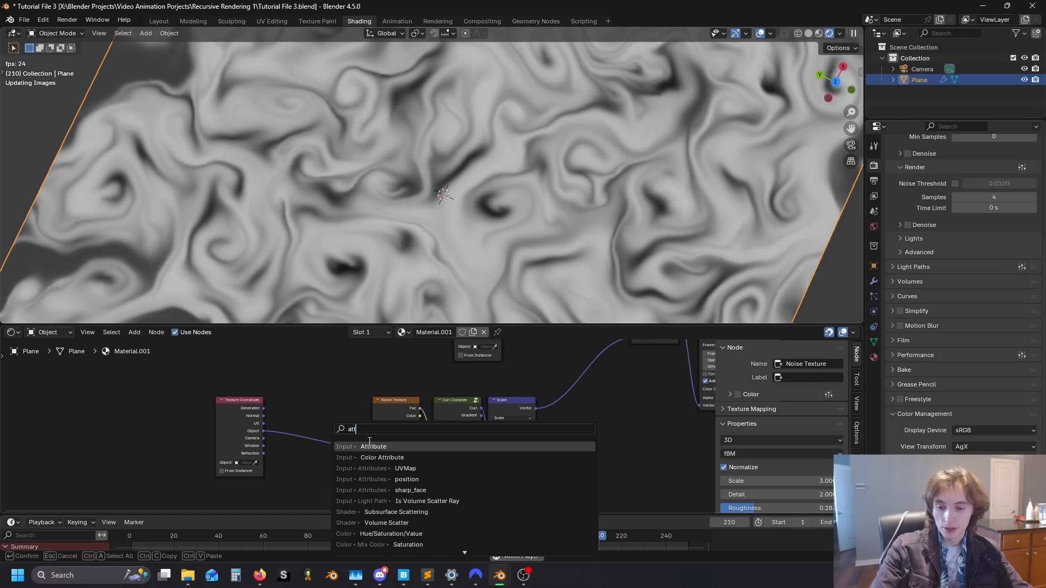
{"action": "left_click", "coordinate": [618, 399]}
Step: Duplicate the Attribute and Less Than nodes together and place the copies above the Noise Texture group
{"action": "scroll", "coordinate": [618, 399], "scroll_direction": "down", "scroll_amount": 3}
{"action": "middle_click_drag", "start_coordinate": [618, 399], "coordinate": [249, 469]}
{"action": "left_click", "coordinate": [523, 387]}
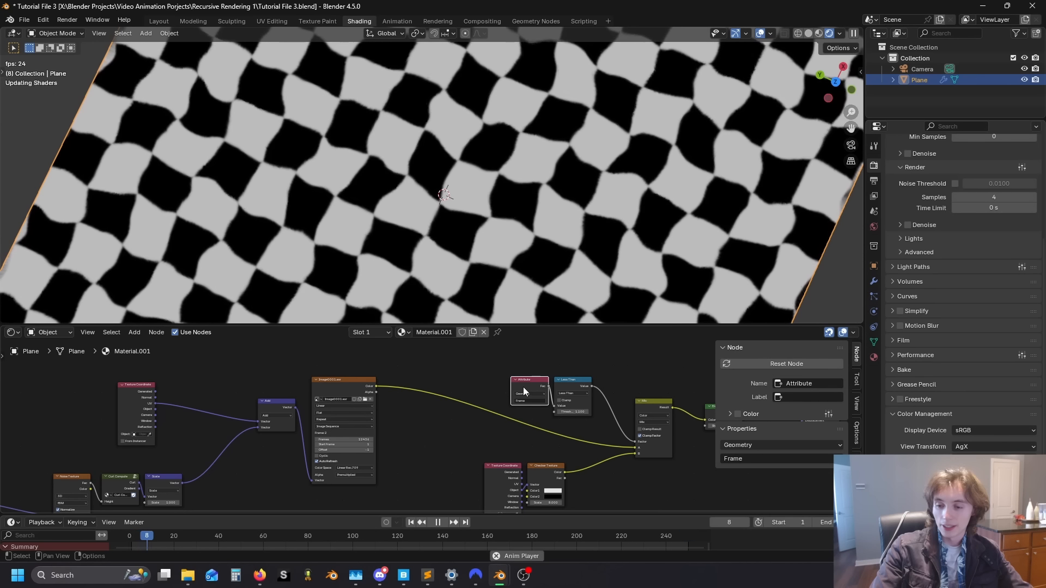
{"action": "left_click", "coordinate": [568, 385], "text": "shift"}
{"action": "scroll", "coordinate": [568, 385], "scroll_direction": "down", "scroll_amount": 2}
{"action": "key", "text": "shift+d"}
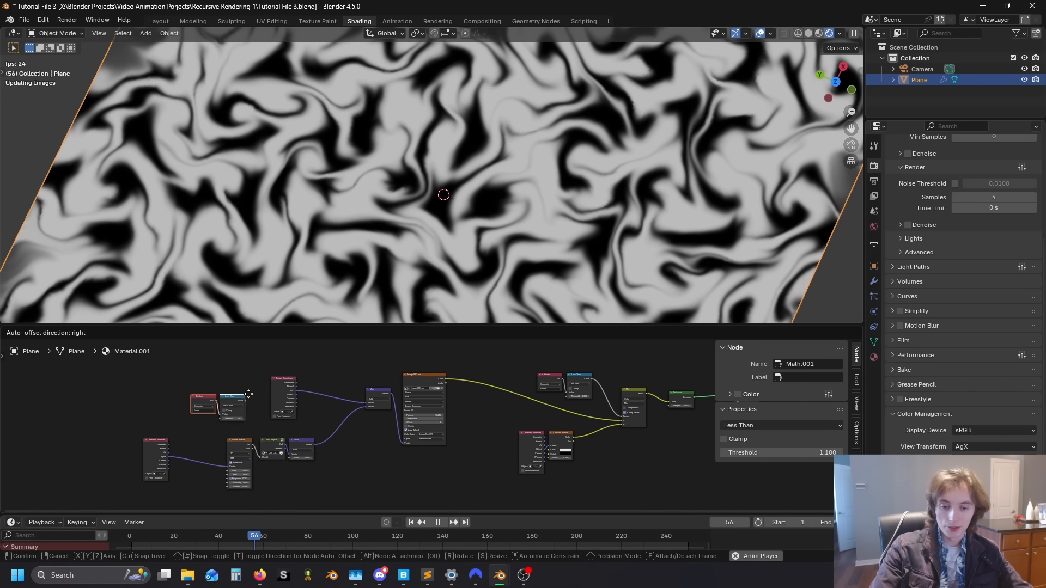
{"action": "middle_click_drag", "start_coordinate": [278, 430], "coordinate": [361, 386]}
Step: Stop playback, return to frame 1 and change the Noise Texture's dimensions to 4D
{"action": "scroll", "coordinate": [360, 387], "scroll_direction": "up", "scroll_amount": 7}
{"action": "left_click", "coordinate": [438, 523]}
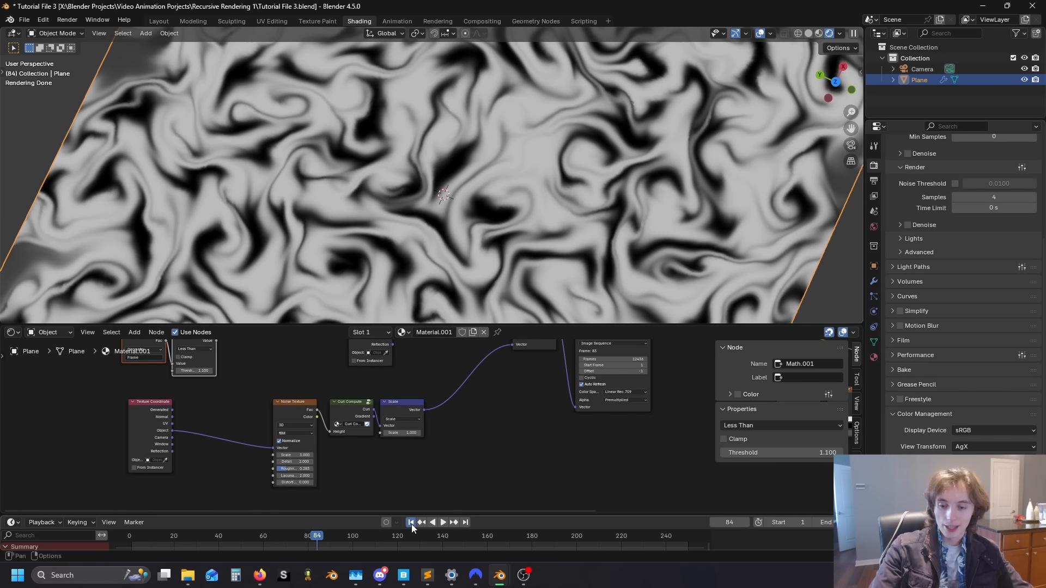
{"action": "left_click", "coordinate": [411, 523]}
{"action": "middle_click_drag", "start_coordinate": [356, 477], "coordinate": [453, 472]}
{"action": "scroll", "coordinate": [417, 428], "scroll_direction": "up", "scroll_amount": 2}
{"action": "left_click", "coordinate": [356, 417]}
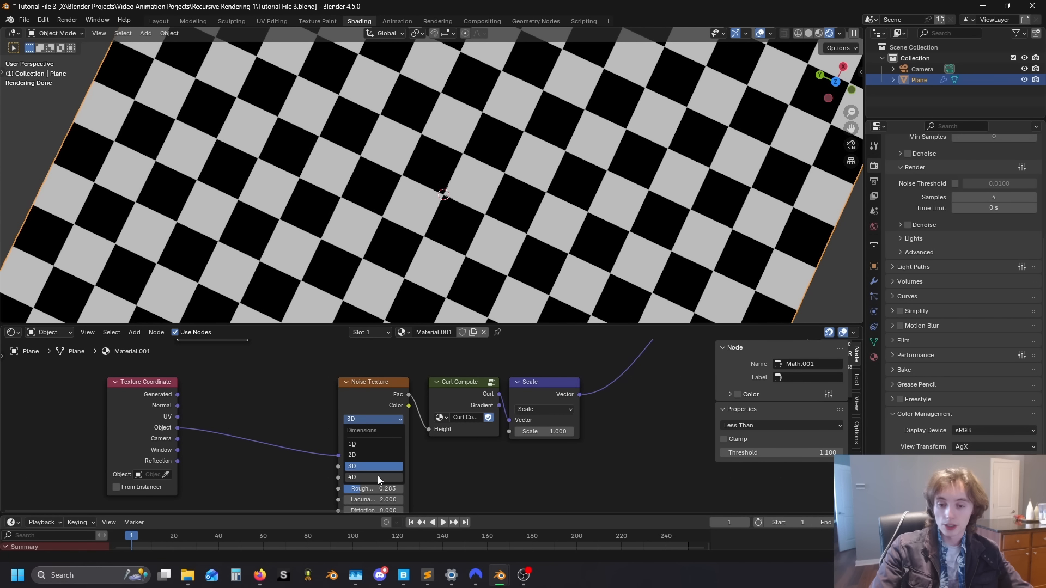
{"action": "left_click", "coordinate": [377, 476]}
Step: Change the copied Less Than node to Divide by 400 and connect its value to the Noise Texture's W input
{"action": "scroll", "coordinate": [289, 414], "scroll_direction": "down", "scroll_amount": 2}
{"action": "left_click_drag", "start_coordinate": [322, 384], "coordinate": [281, 479]}
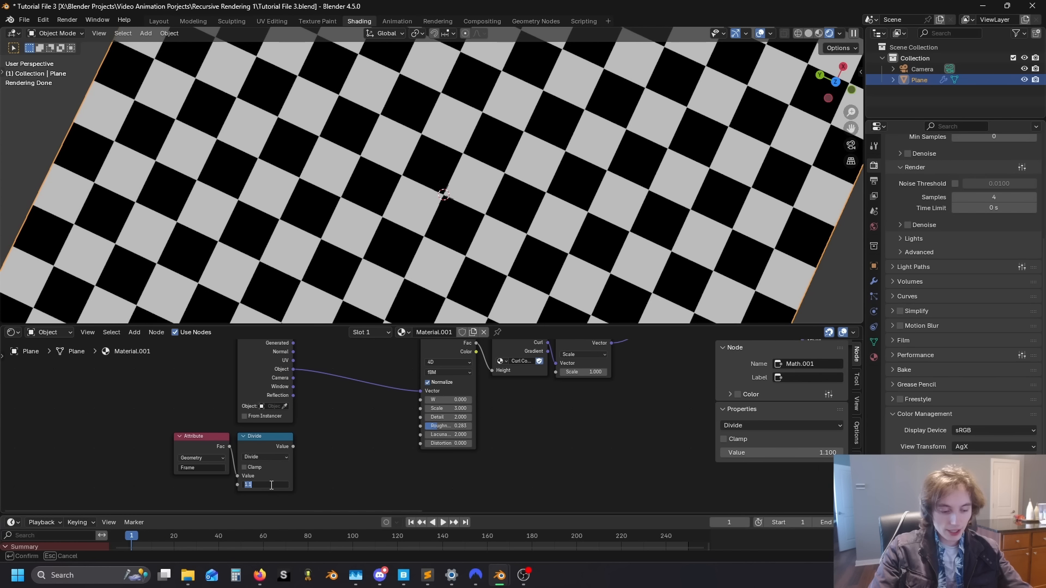
{"action": "type", "text": "400"}
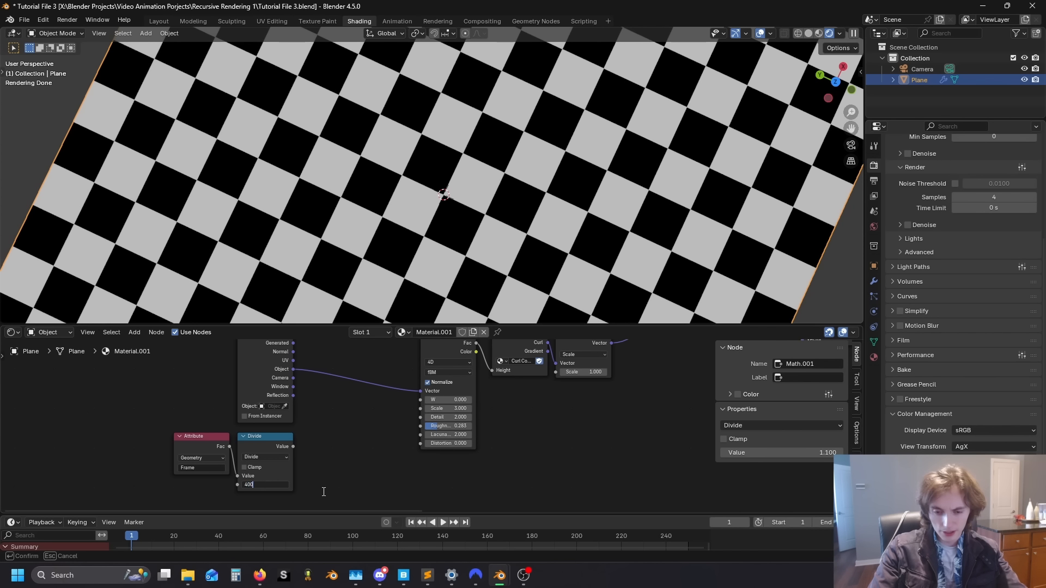
{"action": "key", "text": "Return"}
{"action": "left_click_drag", "start_coordinate": [293, 446], "coordinate": [418, 406]}
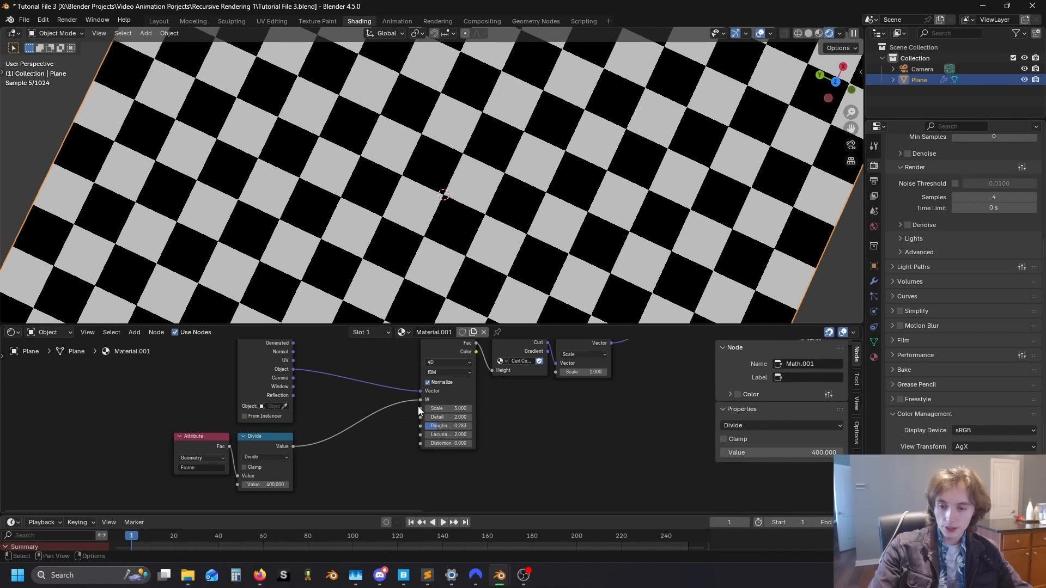
Step: Review the whole material node tree from the frame-driven noise nodes through to the Material Output
{"action": "scroll", "coordinate": [430, 450], "scroll_direction": "down", "scroll_amount": 3}
{"action": "middle_click_drag", "start_coordinate": [469, 451], "coordinate": [353, 473]}
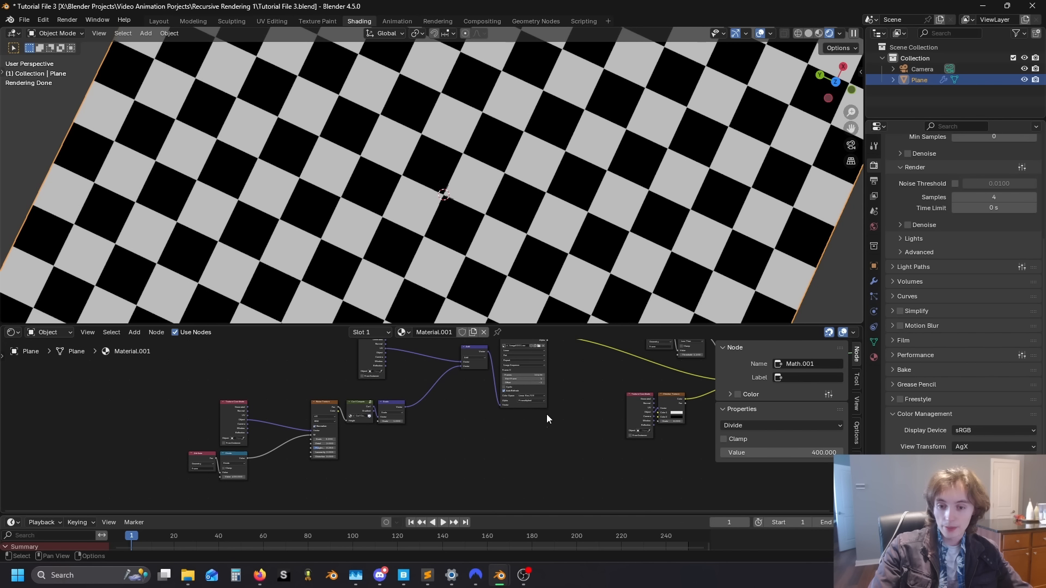
{"action": "scroll", "coordinate": [547, 415], "scroll_direction": "down", "scroll_amount": 3}
{"action": "middle_click_drag", "start_coordinate": [513, 426], "coordinate": [428, 438]}
{"action": "scroll", "coordinate": [403, 447], "scroll_direction": "up", "scroll_amount": 8}
{"action": "scroll", "coordinate": [414, 455], "scroll_direction": "down", "scroll_amount": 4}
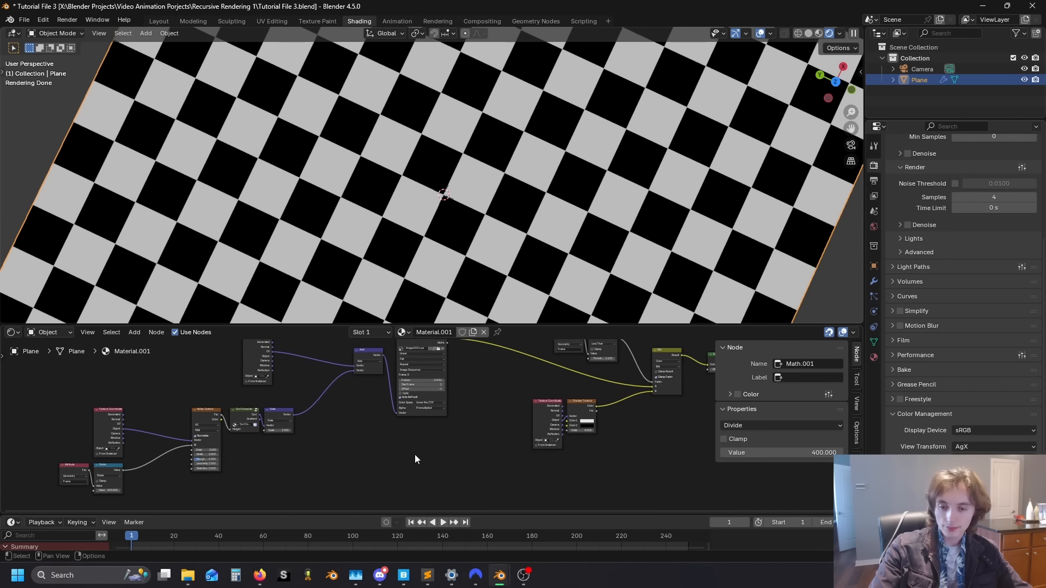
{"action": "scroll", "coordinate": [415, 459], "scroll_direction": "down", "scroll_amount": 2}
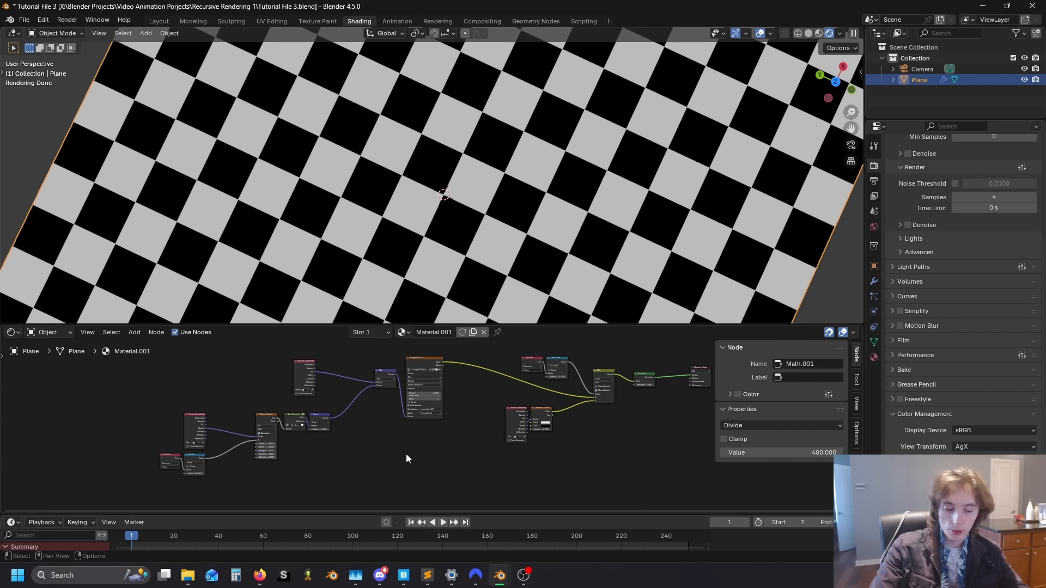
{"action": "middle_click_drag", "start_coordinate": [322, 448], "coordinate": [378, 452]}
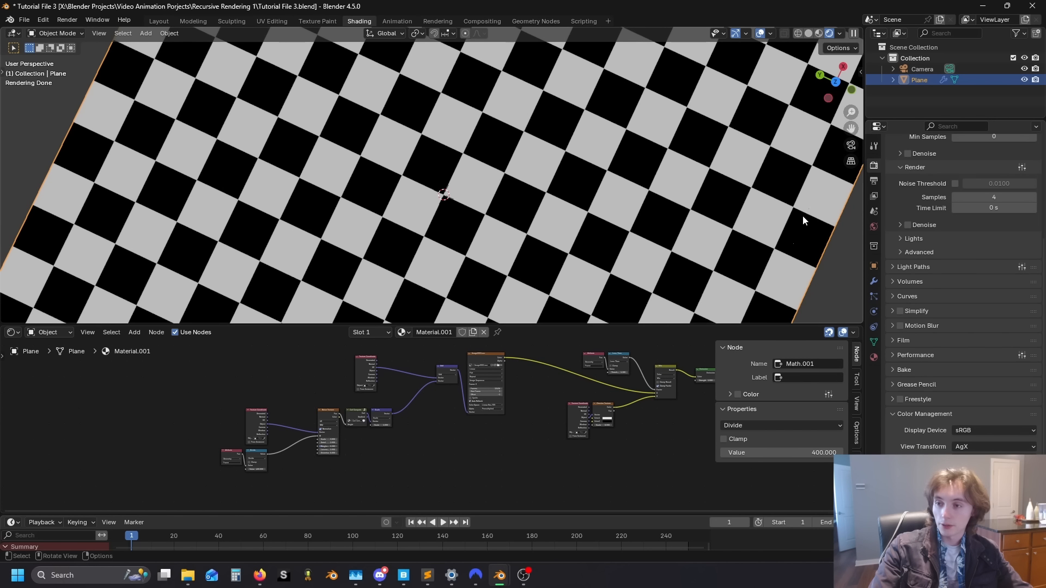
Step: Return the viewport to the camera view and render the animation
{"action": "left_click", "coordinate": [852, 146]}
{"action": "scroll", "coordinate": [562, 203], "scroll_direction": "up", "scroll_amount": 3}
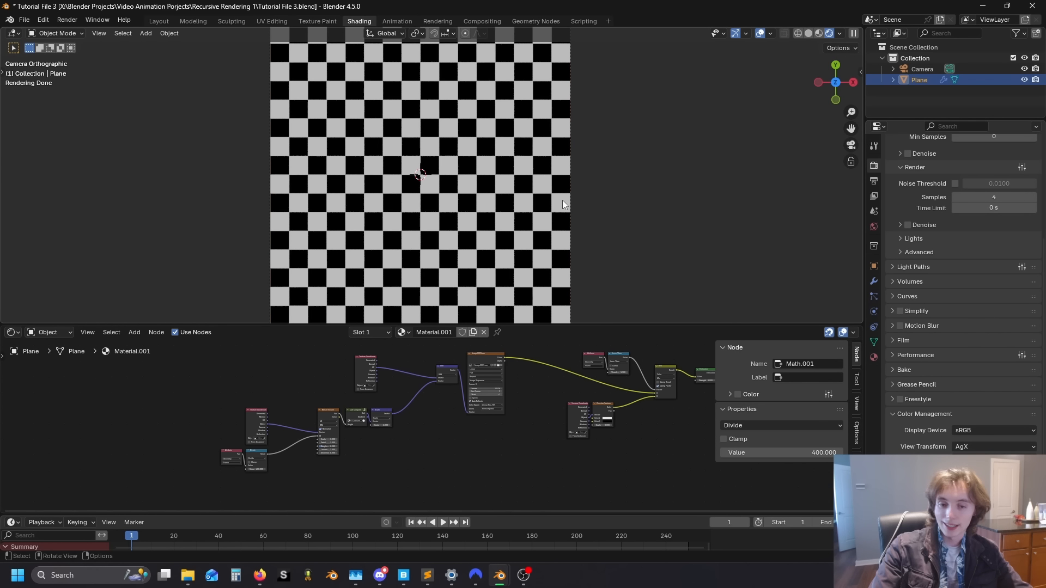
{"action": "key", "text": "ctrl+F12"}
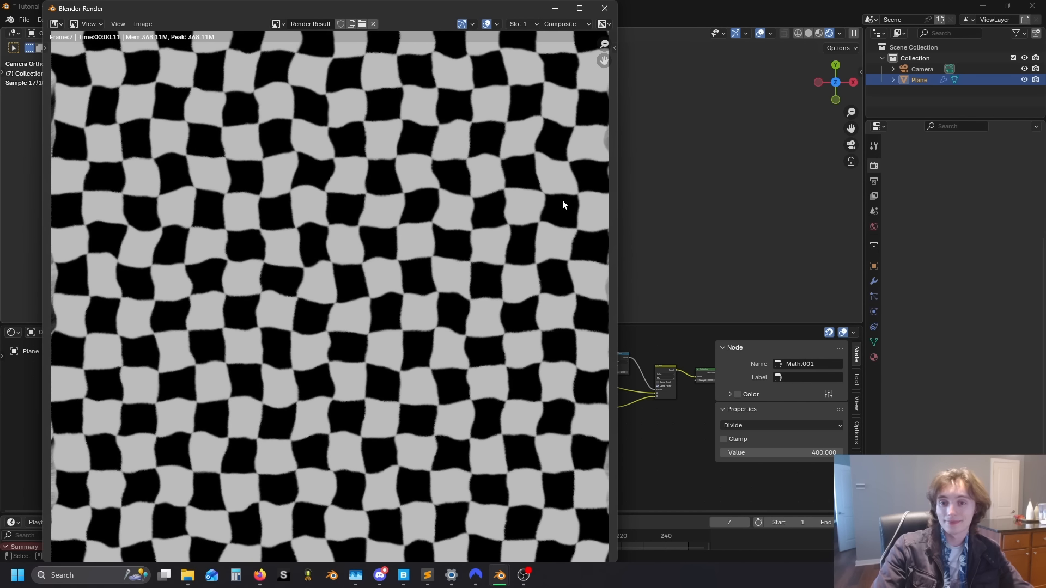
Step: Examine the evolving distortion on the plane from several angles and distances while the animation renders
{"action": "middle_click_drag", "start_coordinate": [596, 200], "coordinate": [616, 151]}
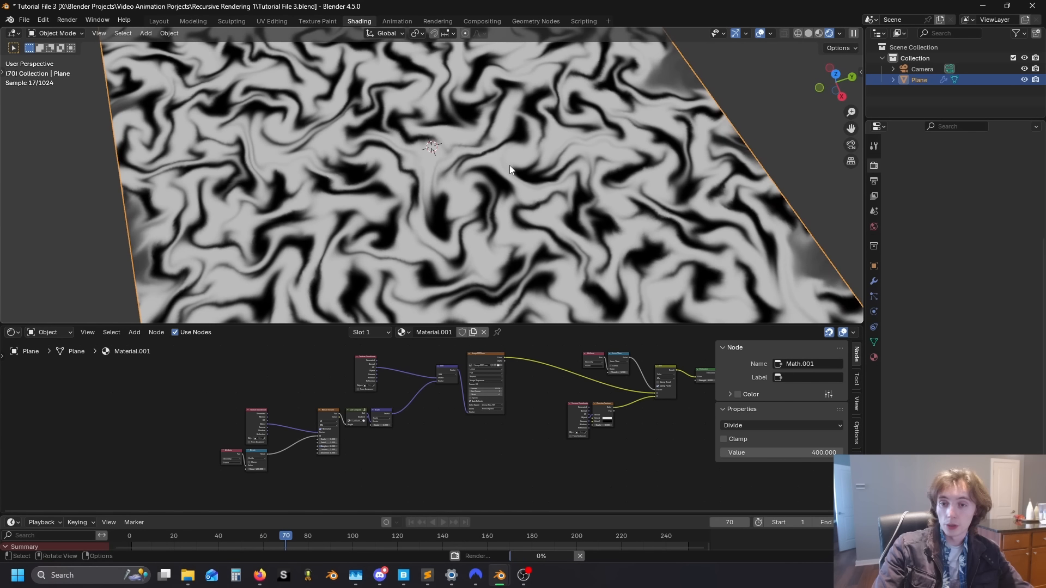
{"action": "scroll", "coordinate": [509, 165], "scroll_direction": "down", "scroll_amount": 4}
{"action": "middle_click_drag", "start_coordinate": [494, 205], "coordinate": [491, 242]}
{"action": "scroll", "coordinate": [552, 198], "scroll_direction": "up", "scroll_amount": 5}
{"action": "scroll", "coordinate": [593, 214], "scroll_direction": "down", "scroll_amount": 5}
{"action": "scroll", "coordinate": [558, 208], "scroll_direction": "up", "scroll_amount": 5}
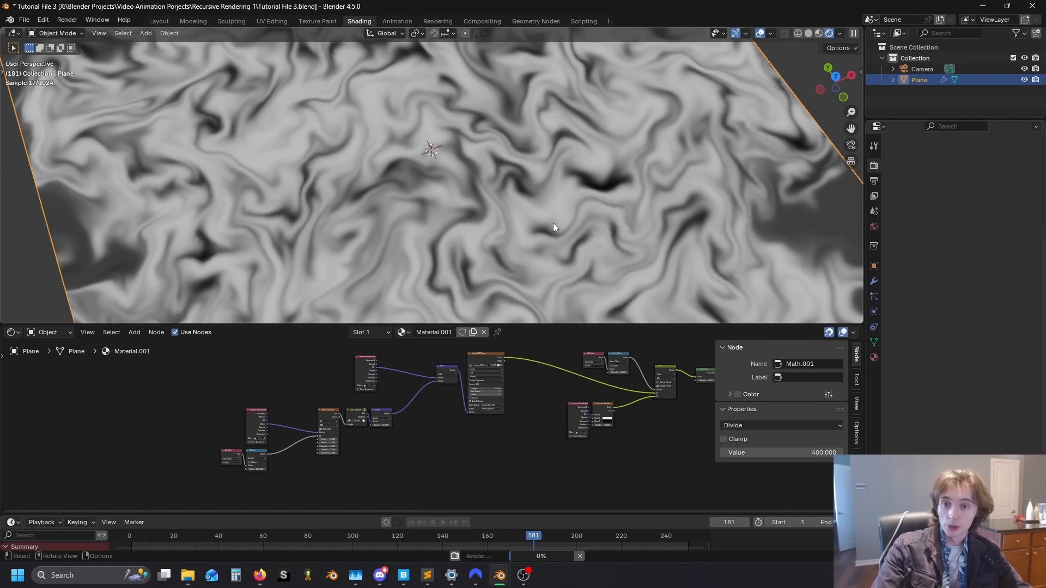
{"action": "scroll", "coordinate": [554, 224], "scroll_direction": "down", "scroll_amount": 5}
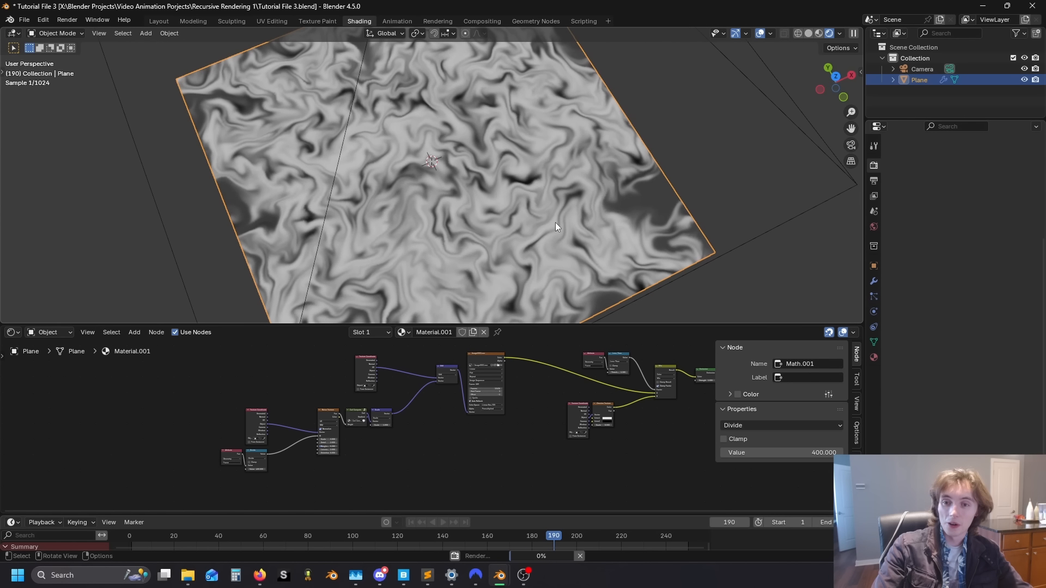
{"action": "middle_click_drag", "start_coordinate": [589, 220], "coordinate": [524, 228]}
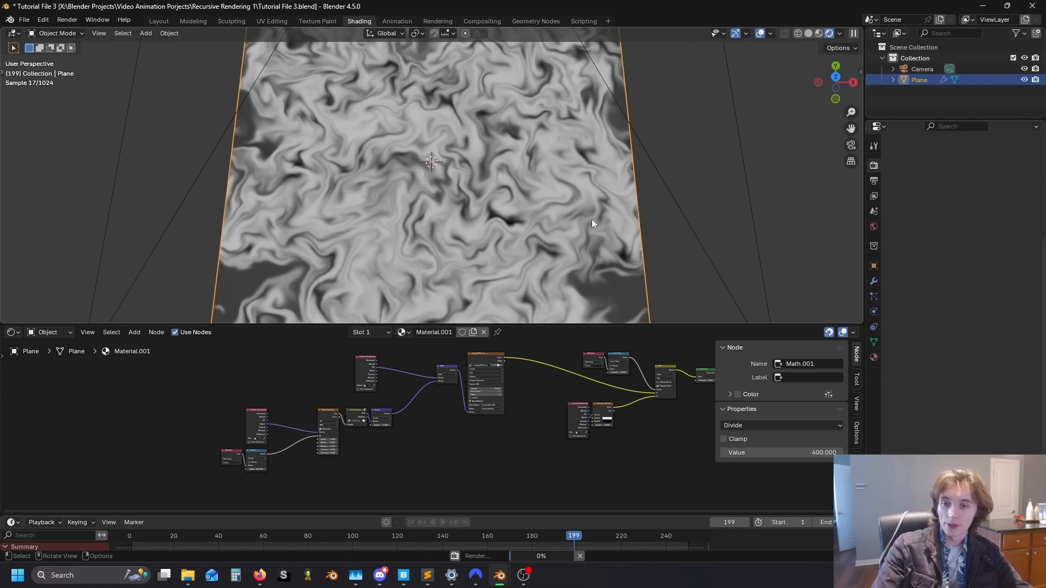
{"action": "middle_click_drag", "start_coordinate": [593, 217], "coordinate": [591, 209]}
{"action": "scroll", "coordinate": [590, 209], "scroll_direction": "down", "scroll_amount": 2}
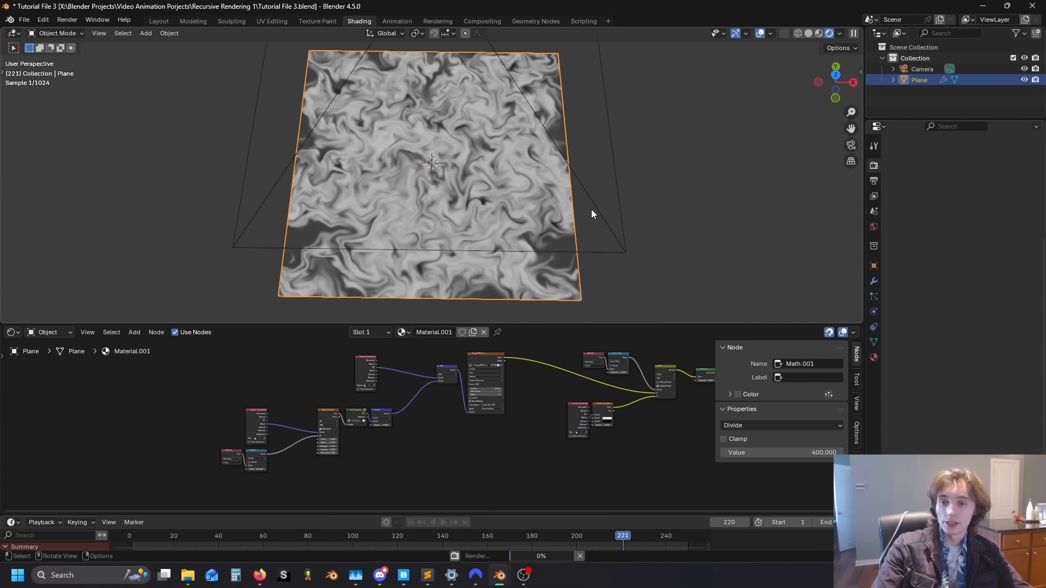
{"action": "middle_click_drag", "start_coordinate": [594, 217], "coordinate": [596, 229]}
Step: Return to the camera view, scrub through the rendered frames and inspect the pattern on the final frame
{"action": "key", "text": "KP_0"}
{"action": "left_click_drag", "start_coordinate": [328, 548], "coordinate": [564, 538]}
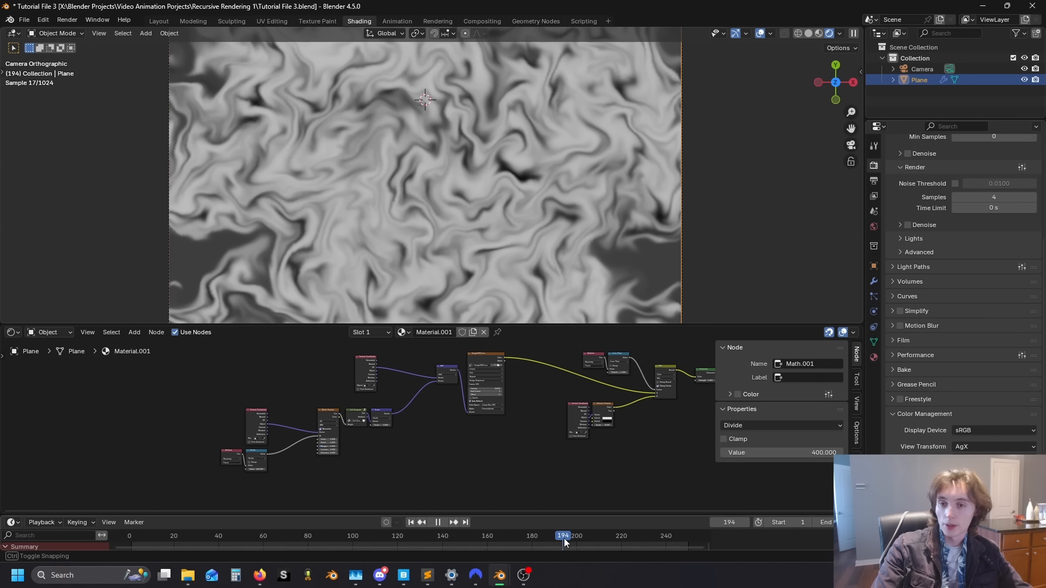
{"action": "left_click", "coordinate": [466, 524]}
{"action": "scroll", "coordinate": [502, 234], "scroll_direction": "up", "scroll_amount": 3}
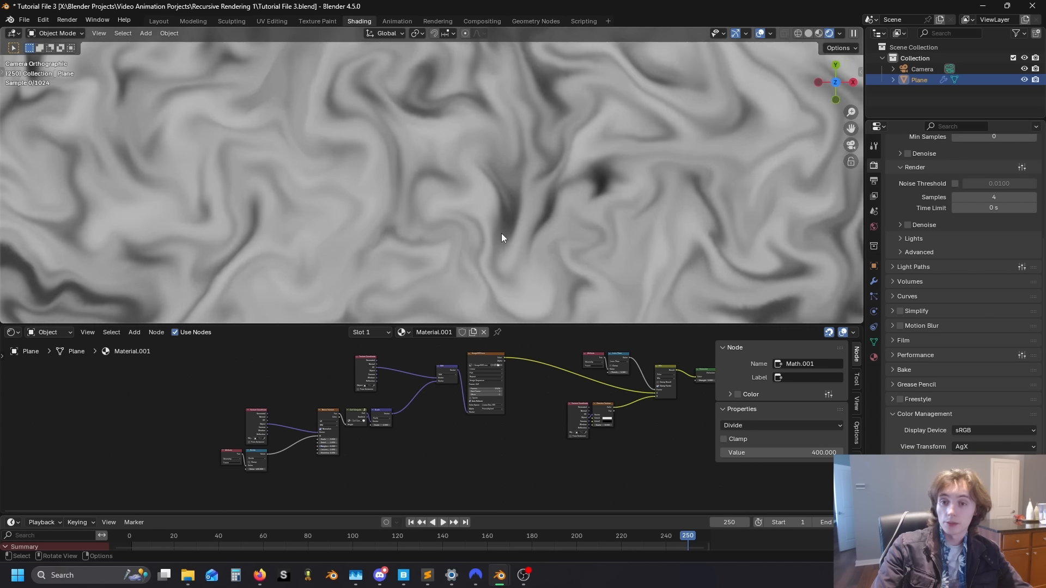
{"action": "scroll", "coordinate": [504, 238], "scroll_direction": "down", "scroll_amount": 6}
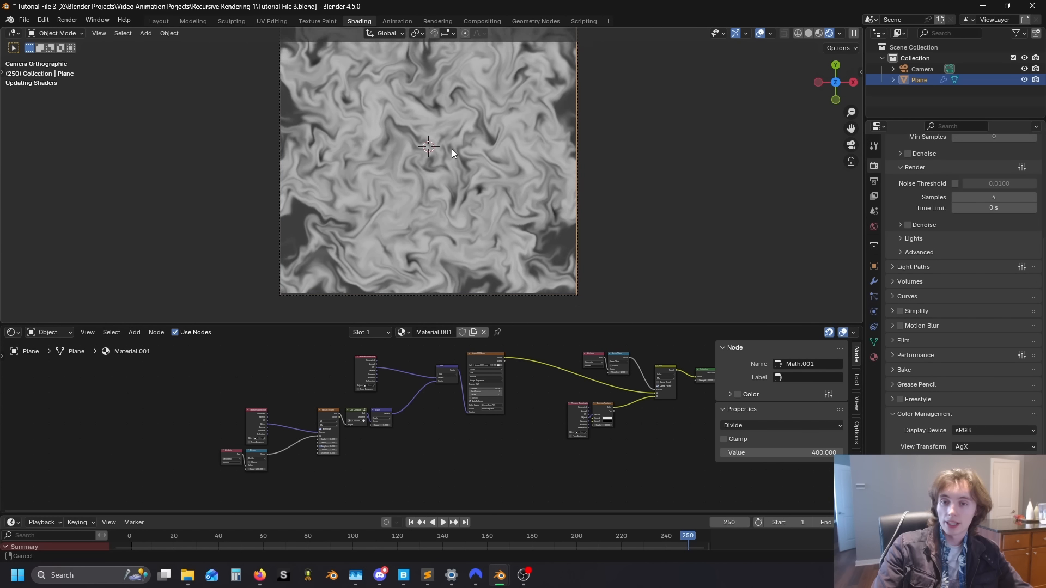
{"action": "middle_click_drag", "start_coordinate": [453, 149], "coordinate": [456, 232], "text": "shift"}
{"action": "scroll", "coordinate": [456, 232], "scroll_direction": "up", "scroll_amount": 5}
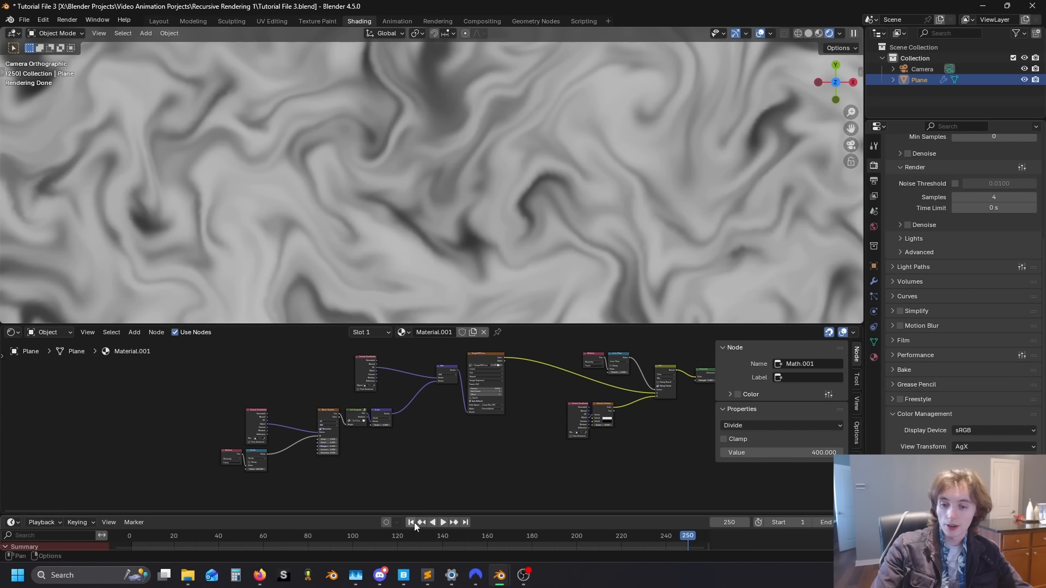
Step: Compare the first frame with the last frame and examine the softness of the distorted pattern up close
{"action": "left_click", "coordinate": [412, 522]}
{"action": "scroll", "coordinate": [476, 162], "scroll_direction": "down", "scroll_amount": 3}
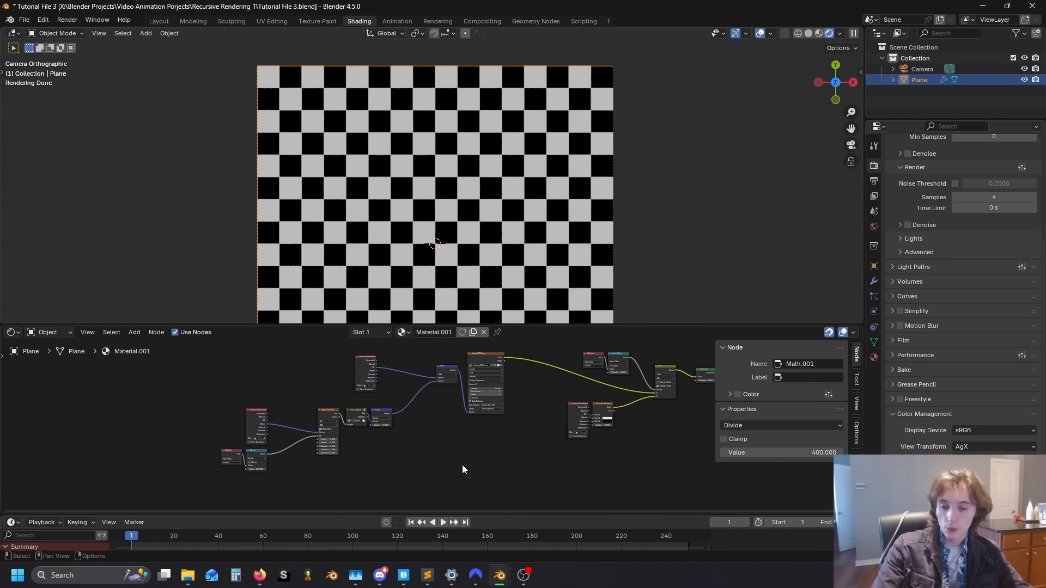
{"action": "left_click", "coordinate": [466, 523]}
{"action": "scroll", "coordinate": [475, 269], "scroll_direction": "up", "scroll_amount": 4}
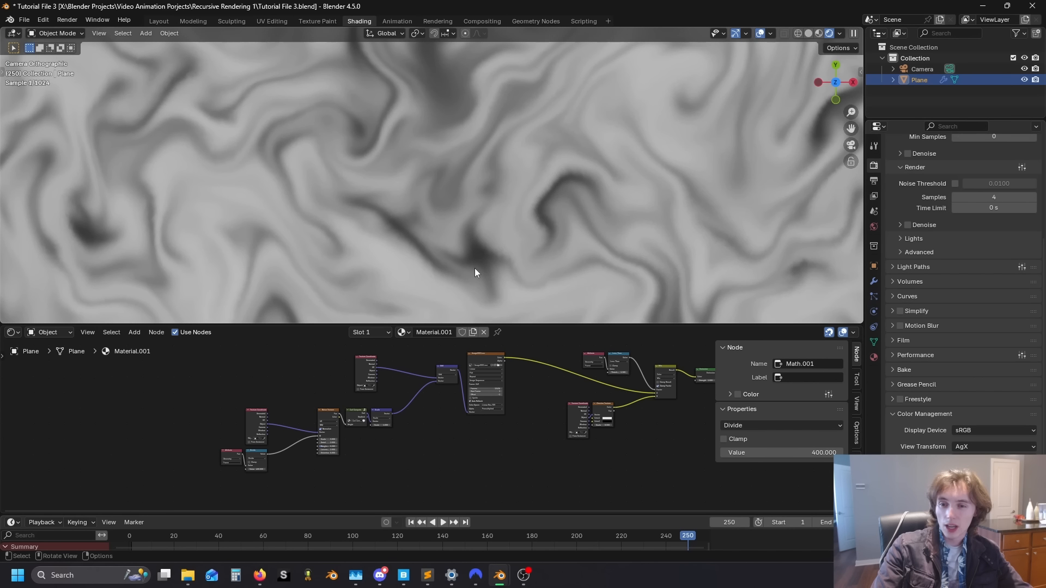
{"action": "scroll", "coordinate": [475, 267], "scroll_direction": "down", "scroll_amount": 4}
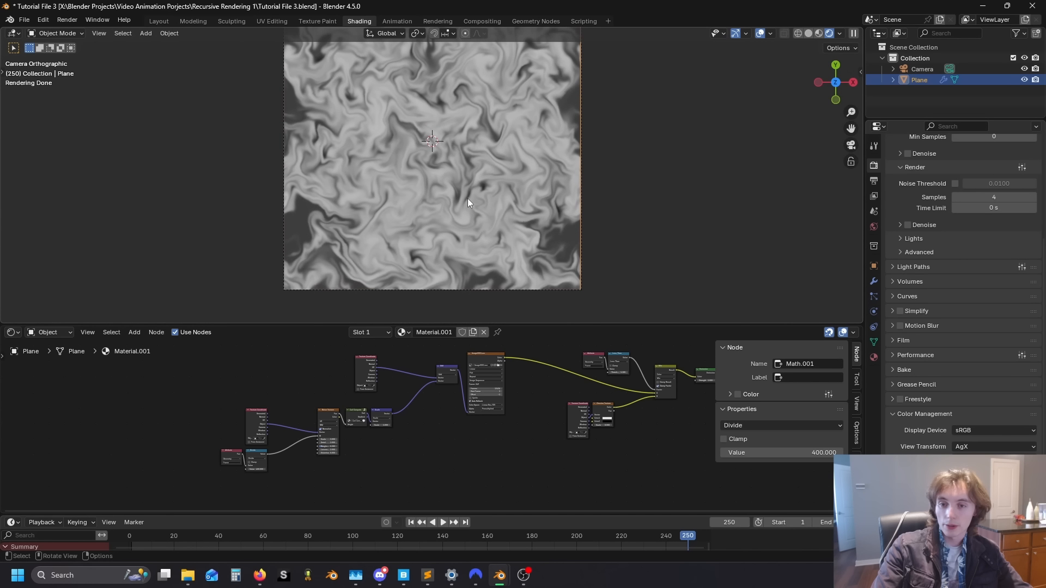
{"action": "scroll", "coordinate": [468, 201], "scroll_direction": "up", "scroll_amount": 4}
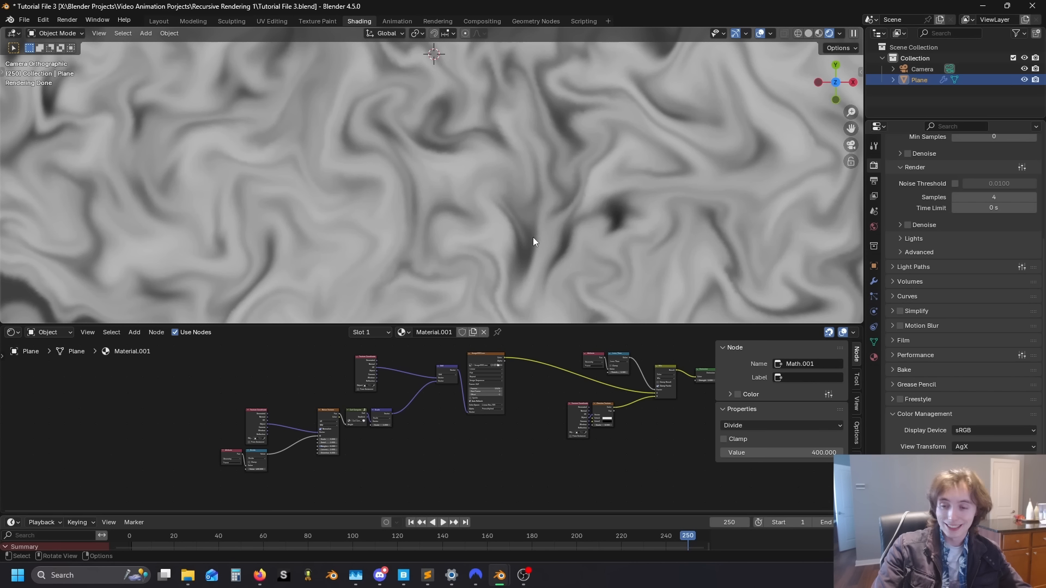
{"action": "scroll", "coordinate": [545, 199], "scroll_direction": "down", "scroll_amount": 2}
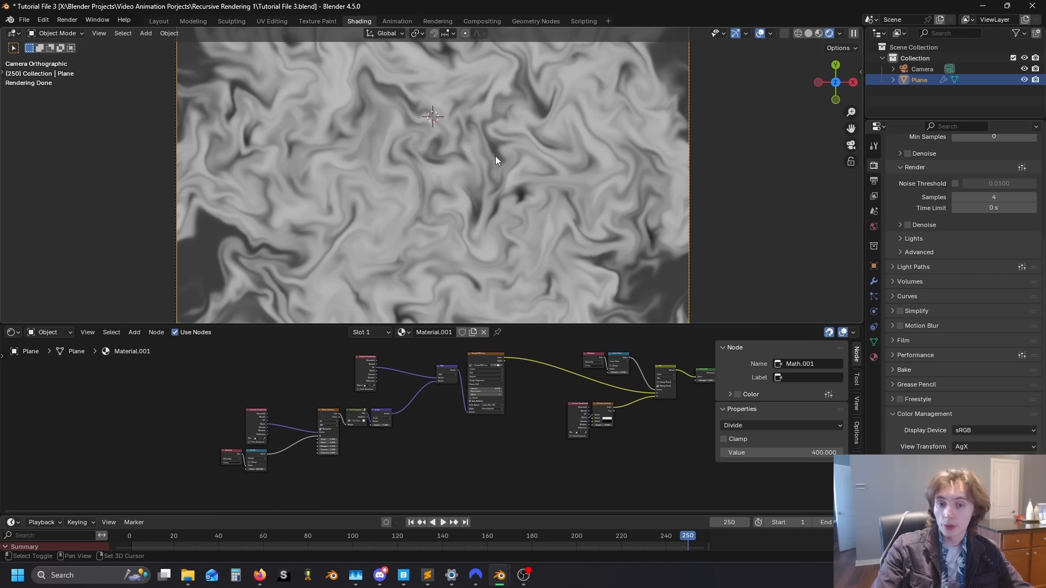
{"action": "middle_click_drag", "start_coordinate": [496, 156], "coordinate": [496, 236], "text": "shift"}
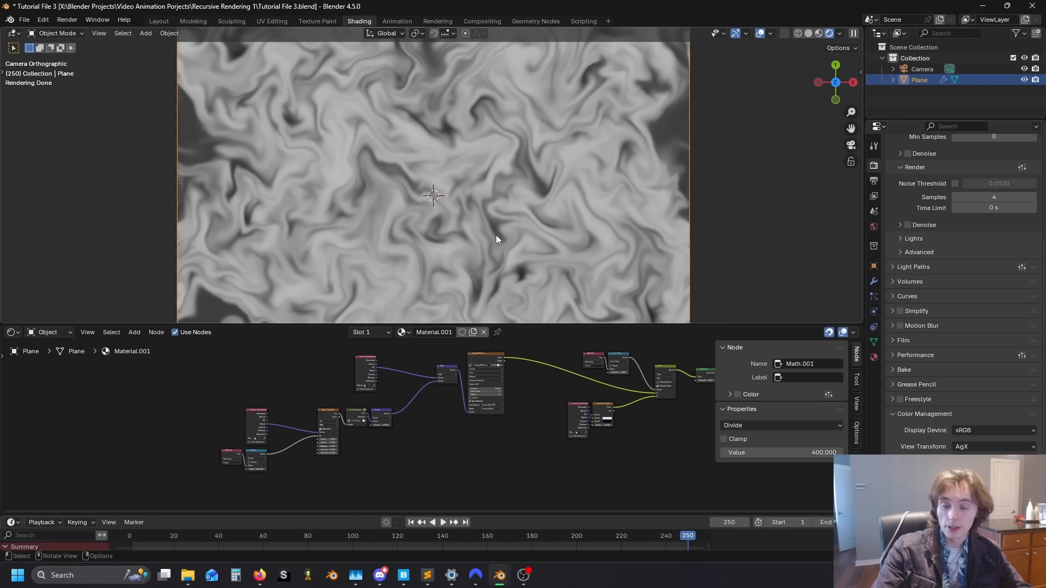
Step: In the Compositing workspace, insert a reroute on the File Output link and move the File Output node away to make room
{"action": "left_click", "coordinate": [492, 20]}
{"action": "left_click_drag", "start_coordinate": [365, 220], "coordinate": [525, 179]}
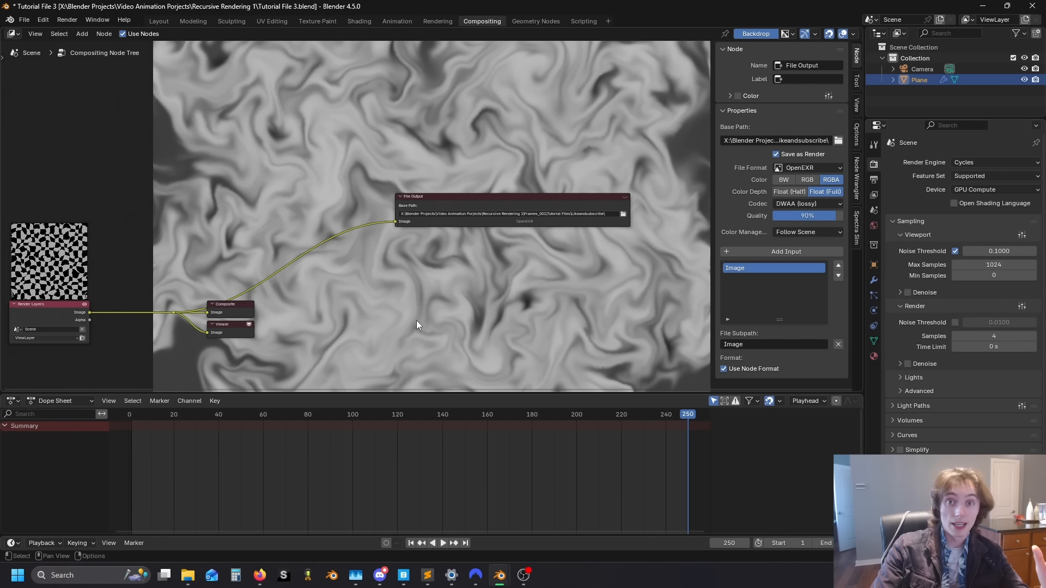
{"action": "scroll", "coordinate": [400, 312], "scroll_direction": "up", "scroll_amount": 2}
{"action": "key", "text": "g"}
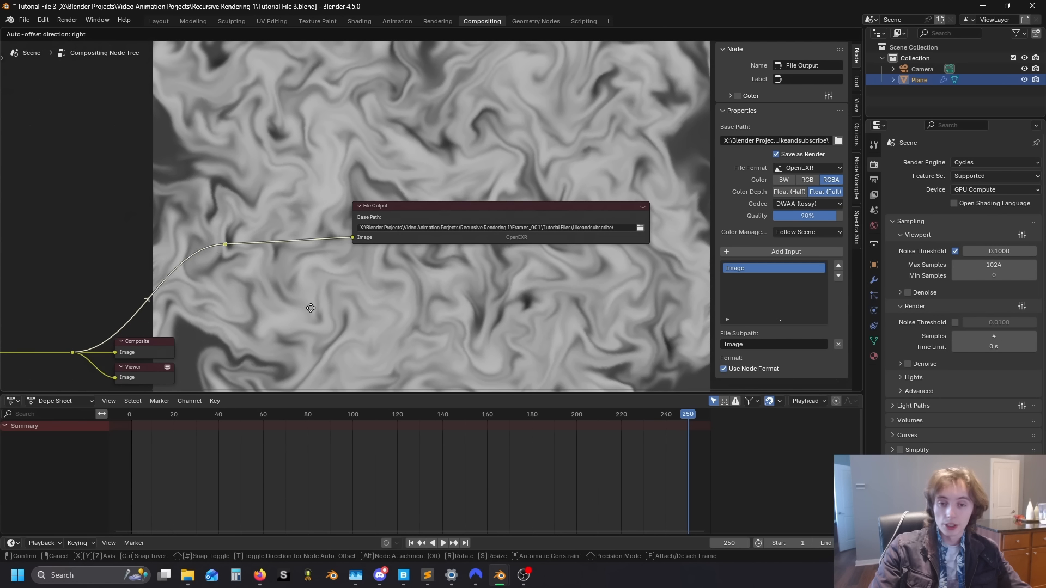
{"action": "left_click", "coordinate": [309, 302]}
{"action": "key", "text": "g"}
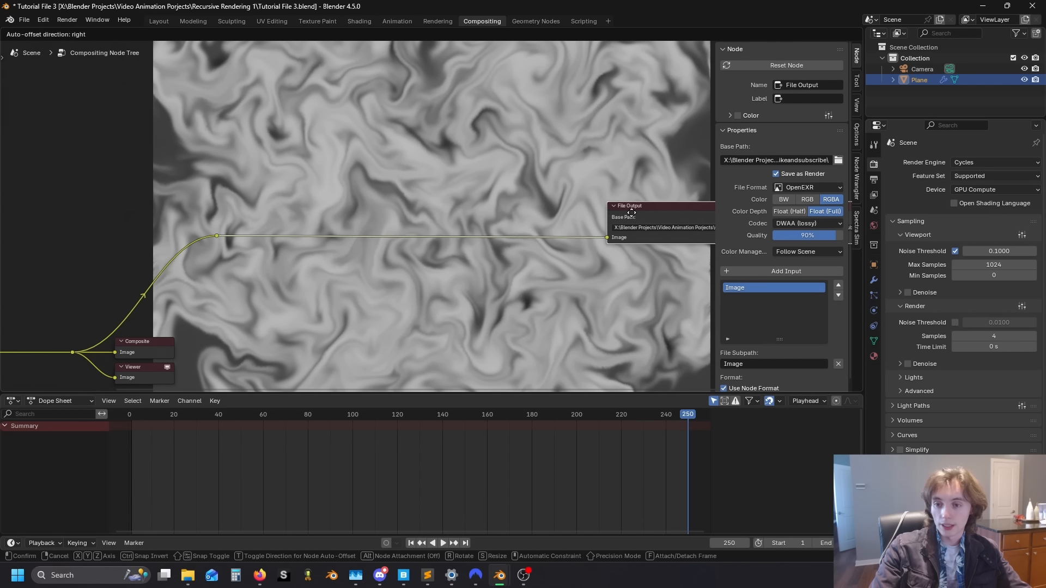
{"action": "left_click", "coordinate": [692, 213]}
{"action": "middle_click_drag", "start_coordinate": [453, 278], "coordinate": [406, 283]}
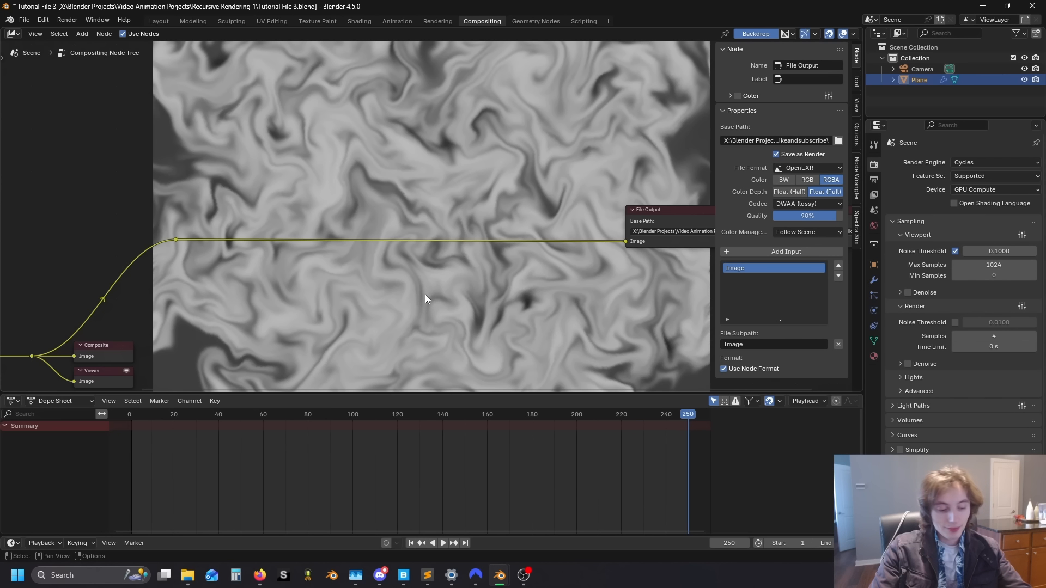
Step: Add a Blur node below the File Output link and connect the reroute to its Image input
{"action": "key", "text": "shift+a"}
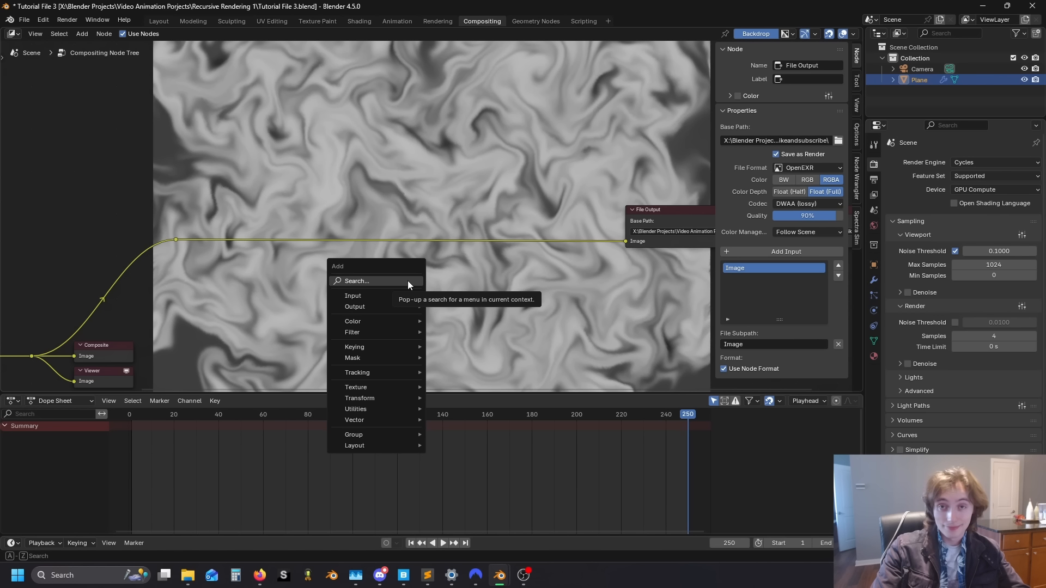
{"action": "left_click", "coordinate": [407, 280]}
{"action": "type", "text": "blur"}
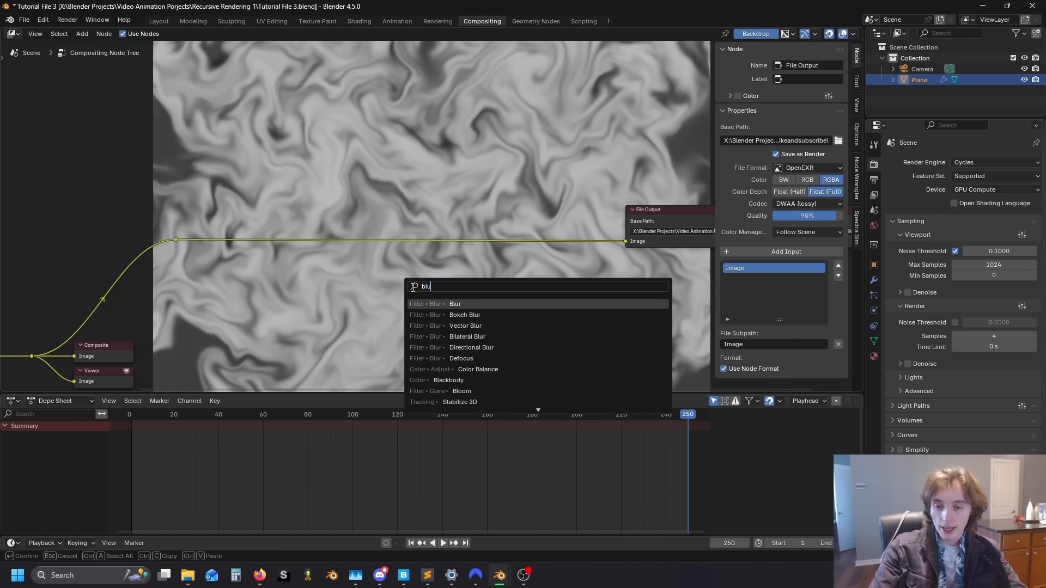
{"action": "key", "text": "Return"}
{"action": "left_click", "coordinate": [254, 260]}
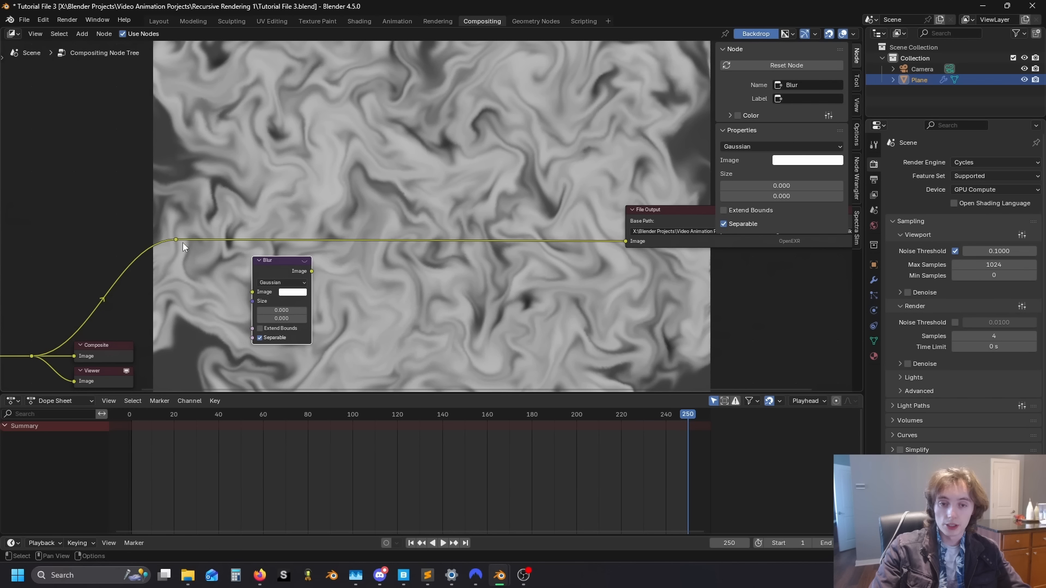
{"action": "left_click_drag", "start_coordinate": [176, 240], "coordinate": [271, 293]}
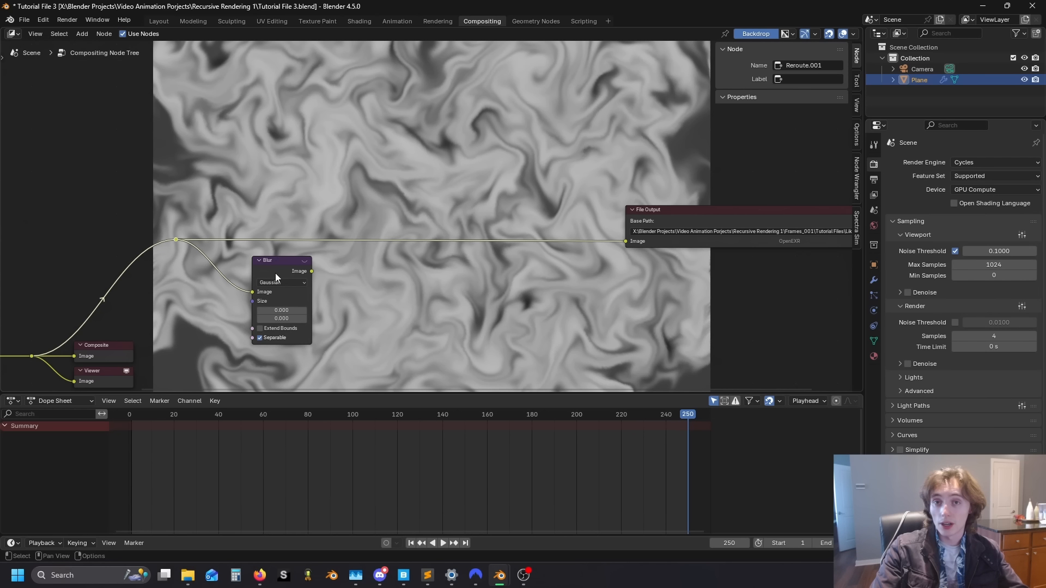
{"action": "left_click", "coordinate": [352, 284]}
{"action": "scroll", "coordinate": [358, 285], "scroll_direction": "up", "scroll_amount": 3}
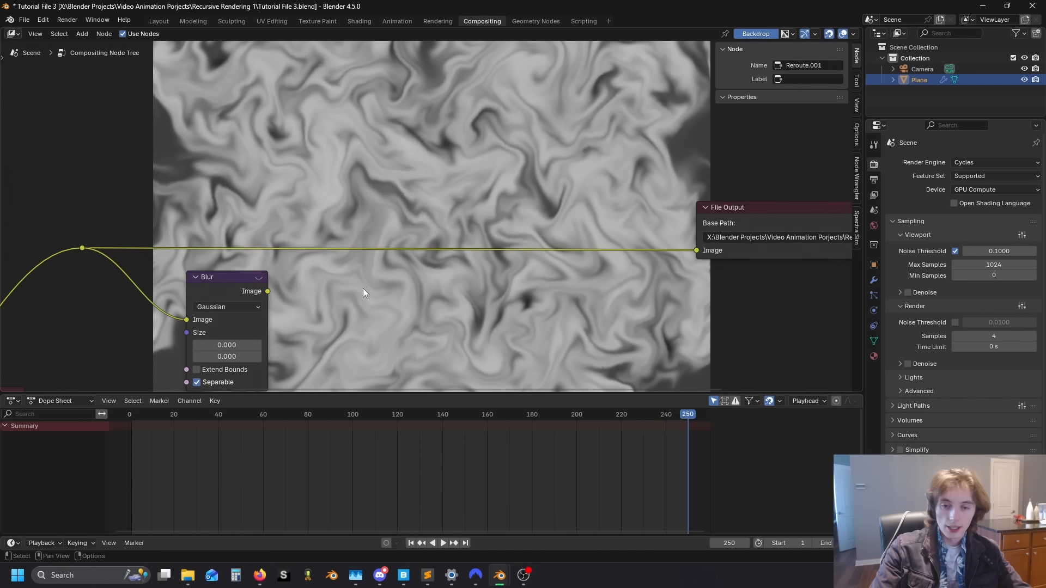
{"action": "scroll", "coordinate": [363, 288], "scroll_direction": "down", "scroll_amount": 2}
{"action": "key", "text": "shift+a"}
{"action": "left_click", "coordinate": [363, 288]}
{"action": "type", "text": "v"}
{"action": "key", "text": "Escape"}
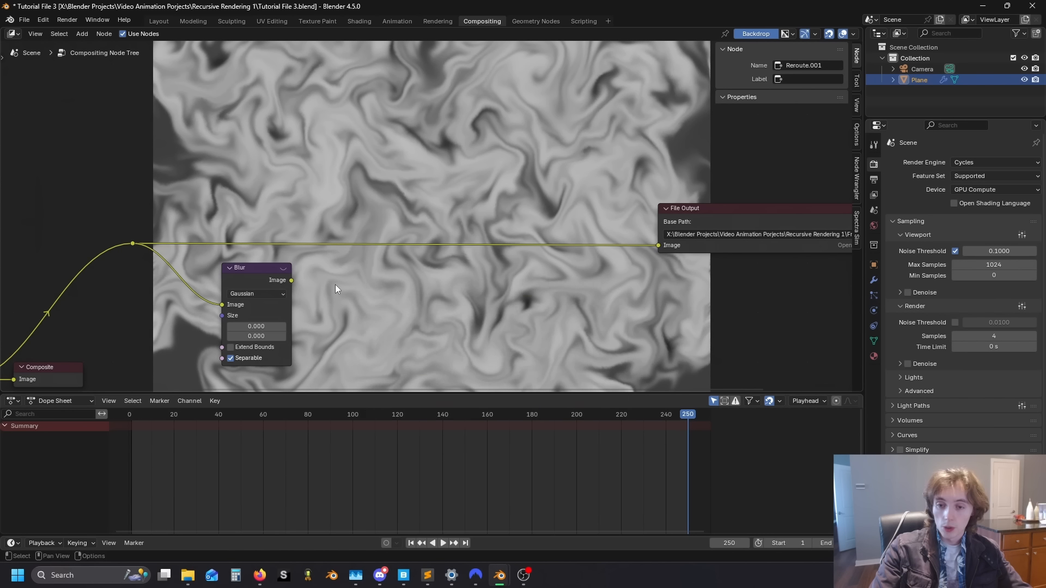
Step: Add a Mix Color node beside the Blur node and connect the reroute to its A input
{"action": "key", "text": "shift+a"}
{"action": "type", "text": "mi"}
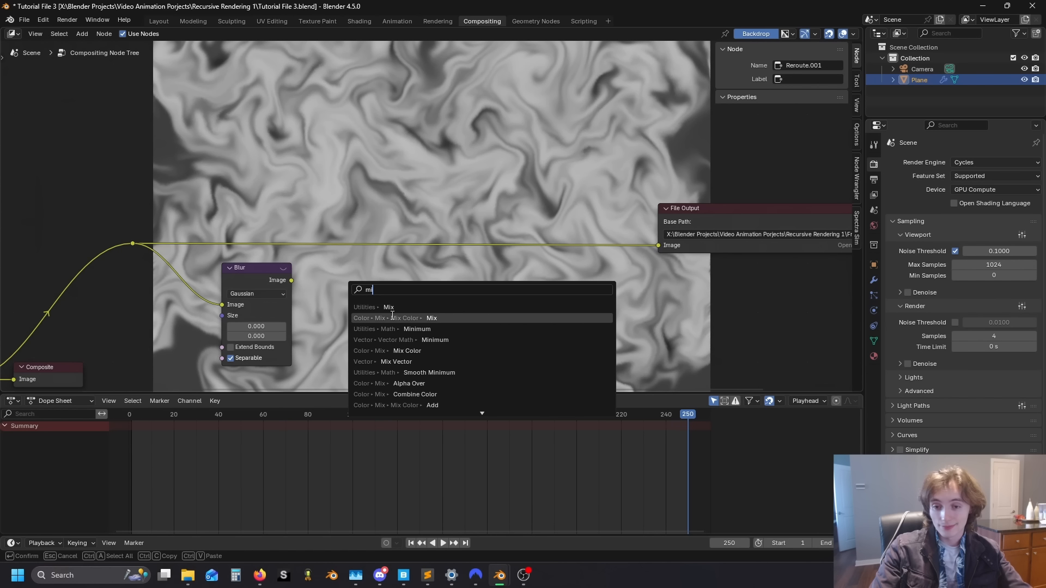
{"action": "left_click", "coordinate": [393, 316]}
{"action": "left_click", "coordinate": [366, 261]}
{"action": "middle_click_drag", "start_coordinate": [306, 273], "coordinate": [318, 233]}
{"action": "left_click_drag", "start_coordinate": [269, 241], "coordinate": [259, 290]}
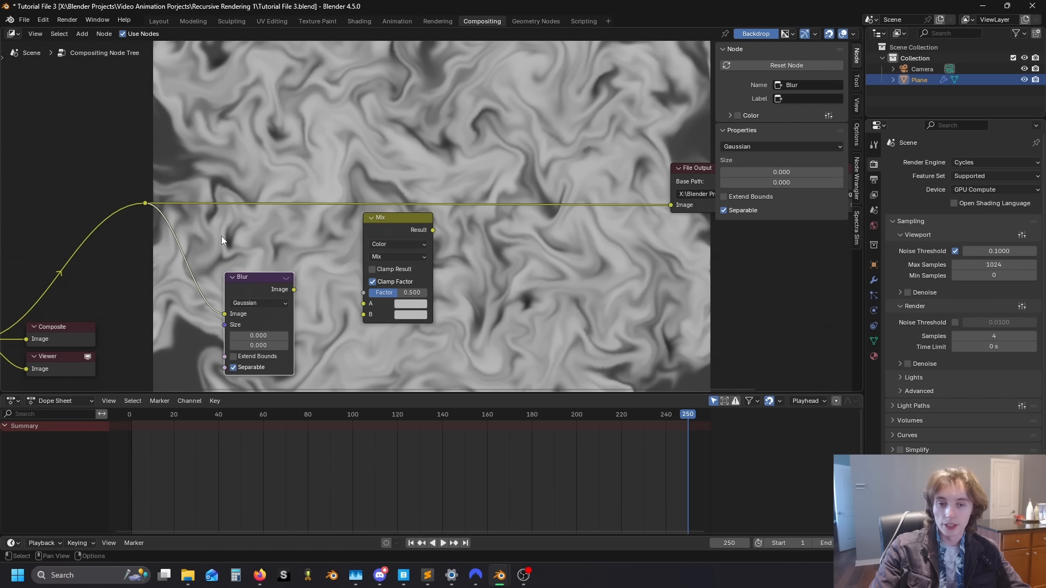
{"action": "left_click_drag", "start_coordinate": [145, 203], "coordinate": [361, 304]}
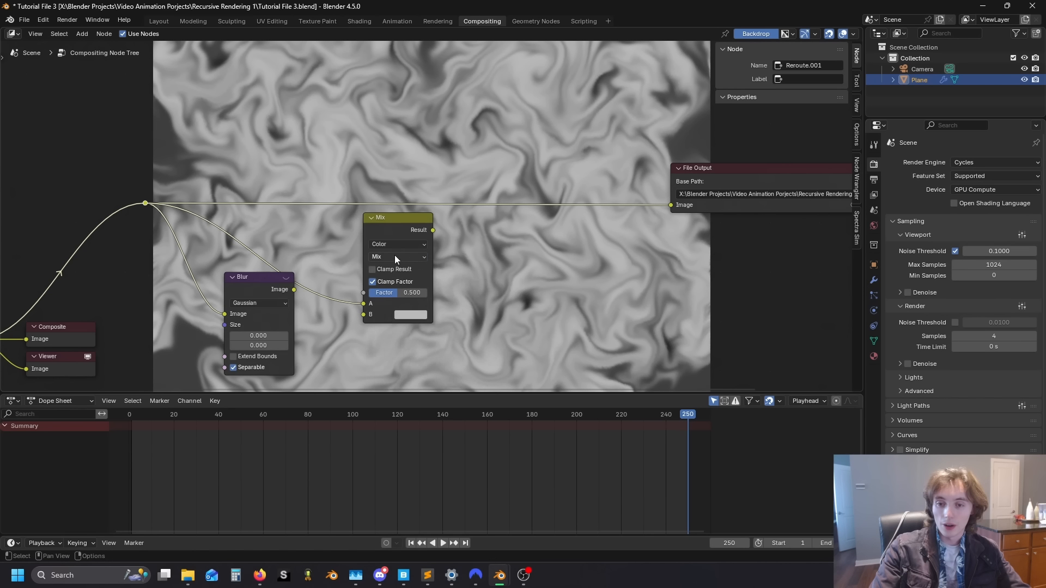
Step: Set the Mix node's blend mode to Subtract and connect the Blur output to its B input
{"action": "left_click", "coordinate": [397, 257]}
{"action": "left_click", "coordinate": [458, 327]}
{"action": "left_click", "coordinate": [315, 248]}
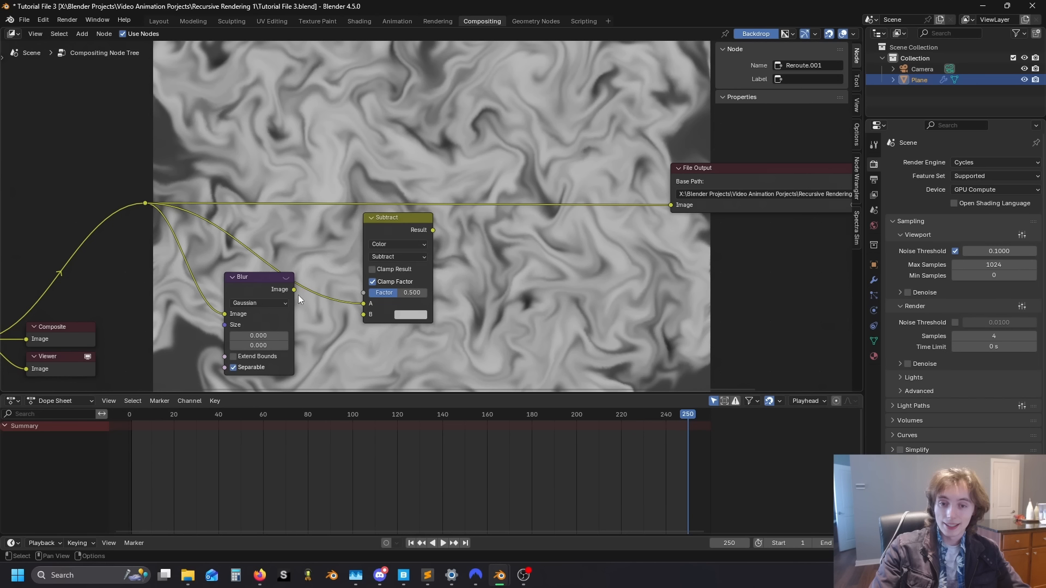
{"action": "left_click_drag", "start_coordinate": [364, 319], "coordinate": [364, 315]}
Step: Set both Blur size values to 2 and raise the Subtract node's factor to 1
{"action": "left_click_drag", "start_coordinate": [259, 336], "coordinate": [259, 336]}
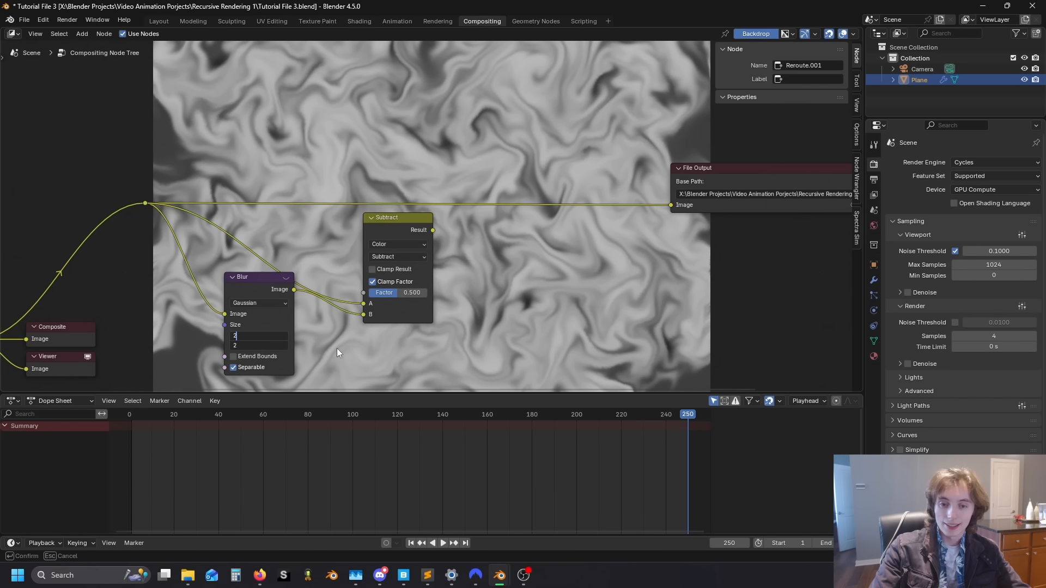
{"action": "key", "text": "Return"}
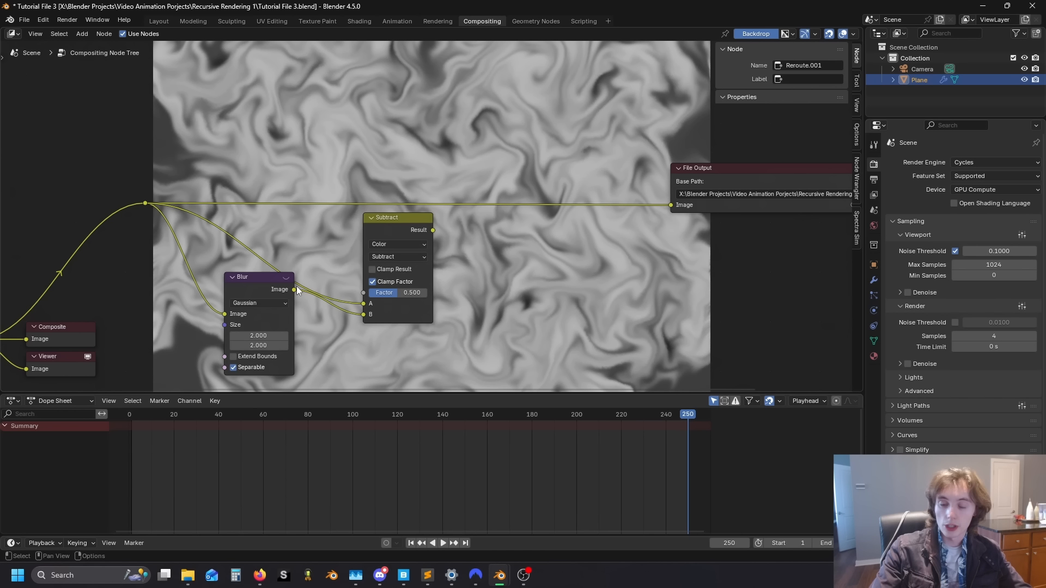
{"action": "left_click_drag", "start_coordinate": [240, 277], "coordinate": [240, 296]}
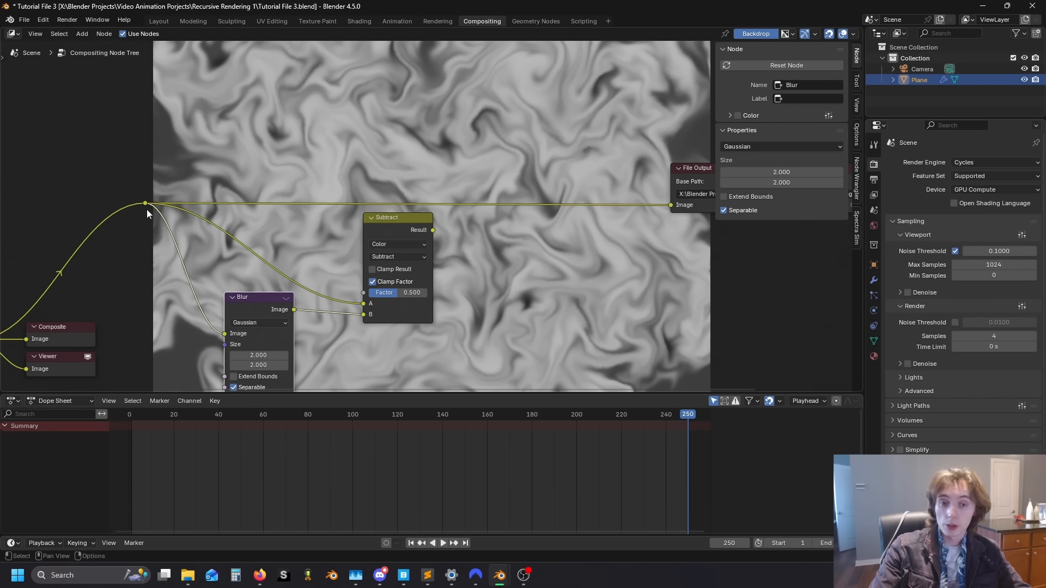
{"action": "left_click_drag", "start_coordinate": [395, 293], "coordinate": [427, 293]}
Step: Preview the Subtract result through the Viewer and move the Viewer node clear of the File Output link
{"action": "left_click_drag", "start_coordinate": [382, 231], "coordinate": [342, 231]}
{"action": "left_click", "coordinate": [501, 271]}
{"action": "middle_click_drag", "start_coordinate": [423, 254], "coordinate": [355, 277]}
{"action": "left_click", "coordinate": [298, 248], "text": "ctrl+shift"}
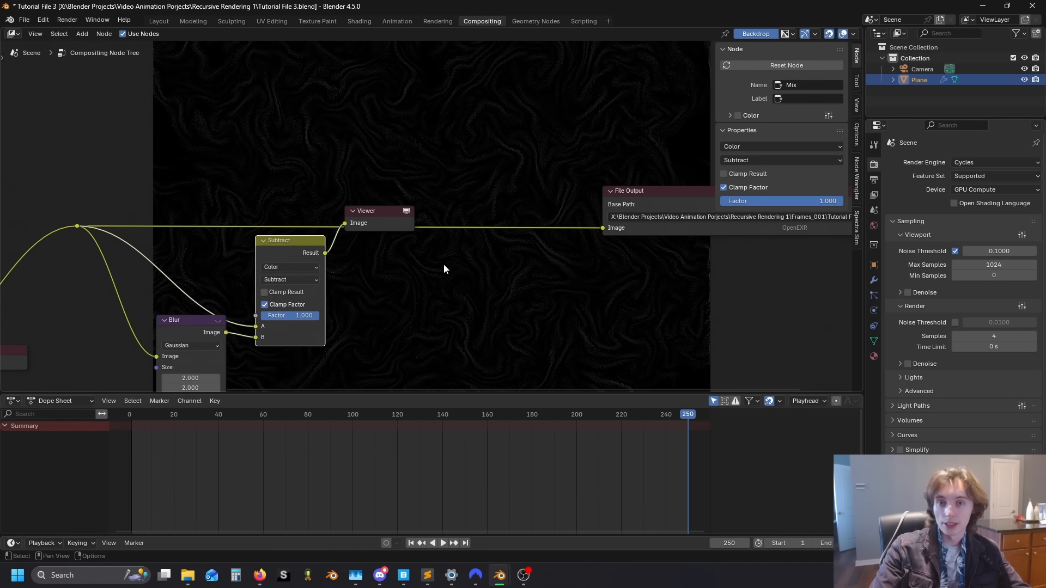
{"action": "middle_click_drag", "start_coordinate": [454, 315], "coordinate": [310, 296]}
{"action": "left_click_drag", "start_coordinate": [245, 212], "coordinate": [343, 303]}
Step: Duplicate the Subtract node onto the File Output link, preview it, set it to Add, and connect the Subtract result to its B input
{"action": "left_click", "coordinate": [158, 231]}
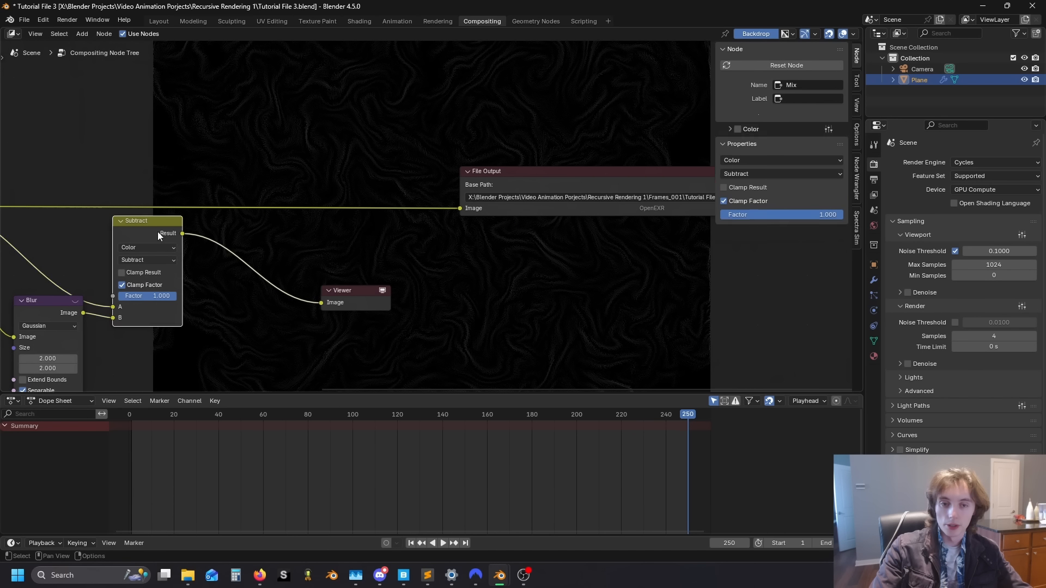
{"action": "key", "text": "shift+d"}
{"action": "left_click", "coordinate": [322, 164]}
{"action": "left_click", "coordinate": [319, 161], "text": "ctrl+shift"}
{"action": "left_click", "coordinate": [312, 191]}
{"action": "key", "text": "a"}
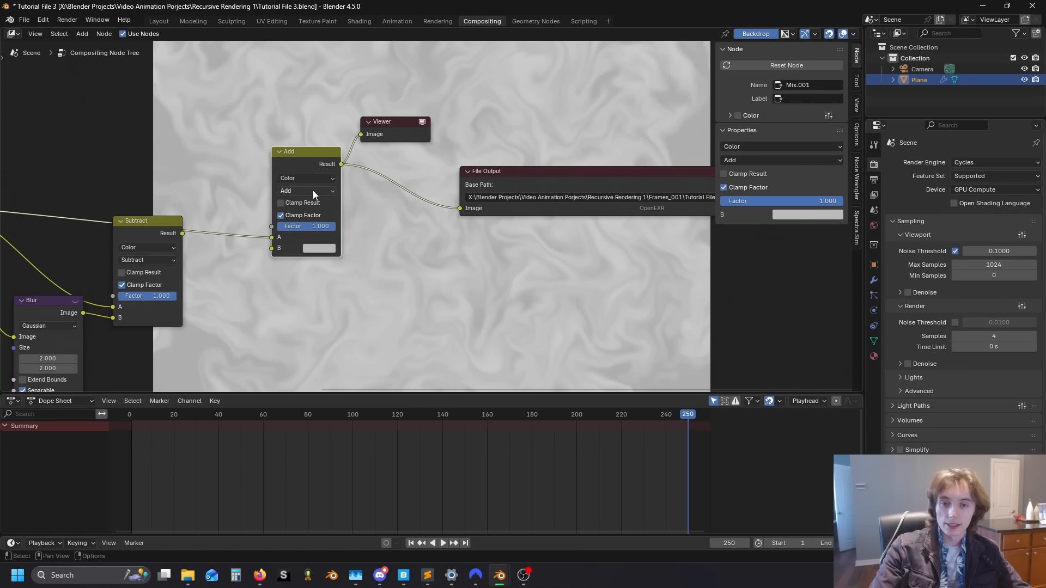
{"action": "left_click_drag", "start_coordinate": [260, 257], "coordinate": [264, 257]}
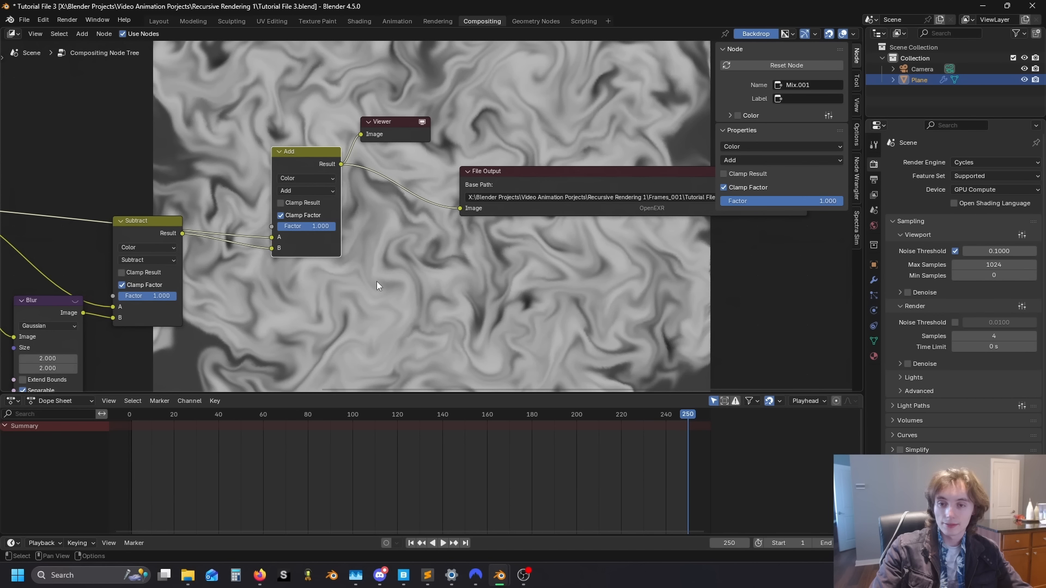
Step: Move the Add, Viewer and File Output nodes farther from the Subtract node to make room
{"action": "scroll", "coordinate": [378, 279], "scroll_direction": "down", "scroll_amount": 3}
{"action": "middle_click_drag", "start_coordinate": [401, 285], "coordinate": [289, 312]}
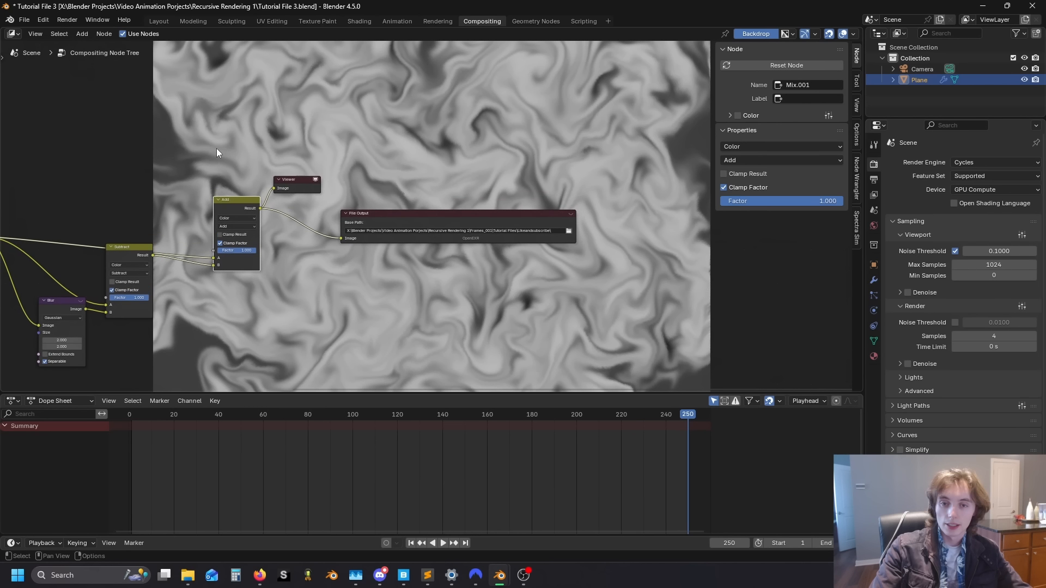
{"action": "left_click_drag", "start_coordinate": [216, 149], "coordinate": [417, 270]}
{"action": "left_click_drag", "start_coordinate": [243, 208], "coordinate": [386, 207]}
{"action": "left_click", "coordinate": [295, 208]}
{"action": "middle_click_drag", "start_coordinate": [204, 247], "coordinate": [378, 209]}
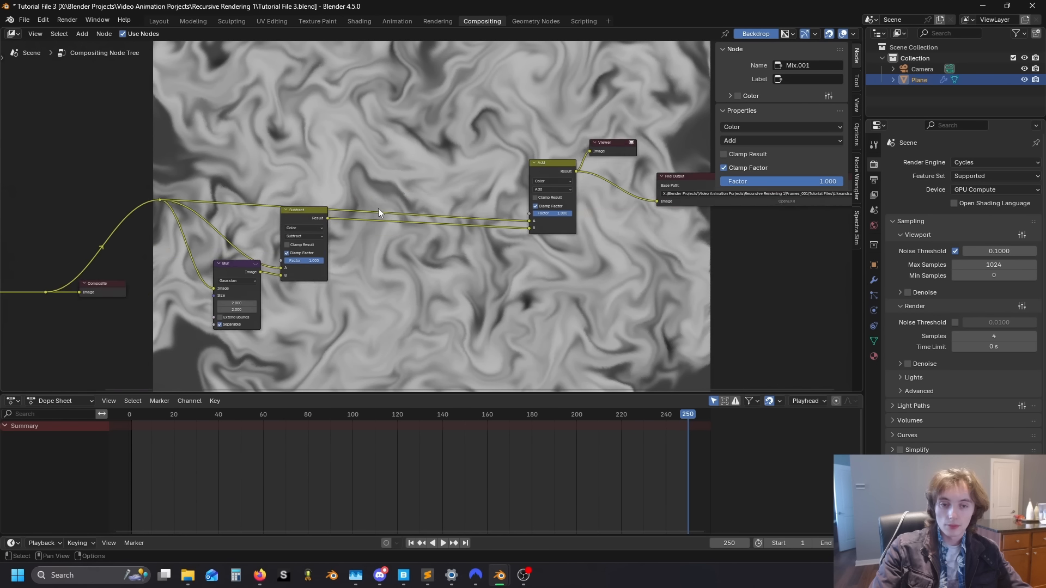
Step: Arrange the Blur and Subtract nodes side by side below the link from the reroute to the Add node
{"action": "scroll", "coordinate": [409, 211], "scroll_direction": "up", "scroll_amount": 7}
{"action": "middle_click_drag", "start_coordinate": [100, 246], "coordinate": [258, 226]}
{"action": "left_click_drag", "start_coordinate": [254, 322], "coordinate": [277, 229]}
{"action": "left_click_drag", "start_coordinate": [282, 163], "coordinate": [373, 235]}
{"action": "left_click", "coordinate": [485, 229]}
{"action": "scroll", "coordinate": [580, 254], "scroll_direction": "down", "scroll_amount": 7}
{"action": "middle_click_drag", "start_coordinate": [580, 254], "coordinate": [380, 265]}
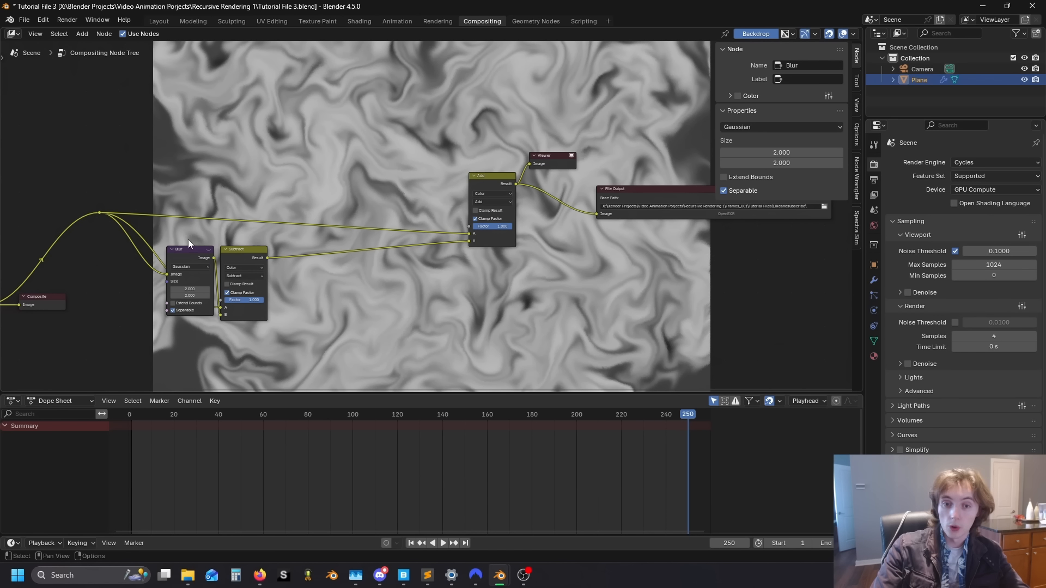
{"action": "left_click_drag", "start_coordinate": [188, 240], "coordinate": [349, 338]}
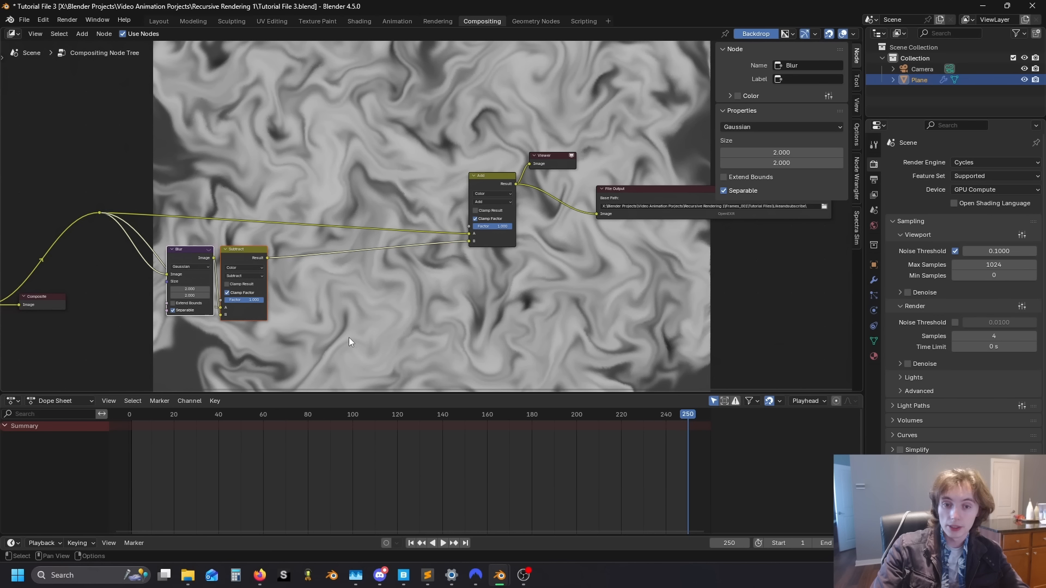
{"action": "left_click", "coordinate": [485, 175], "text": "shift"}
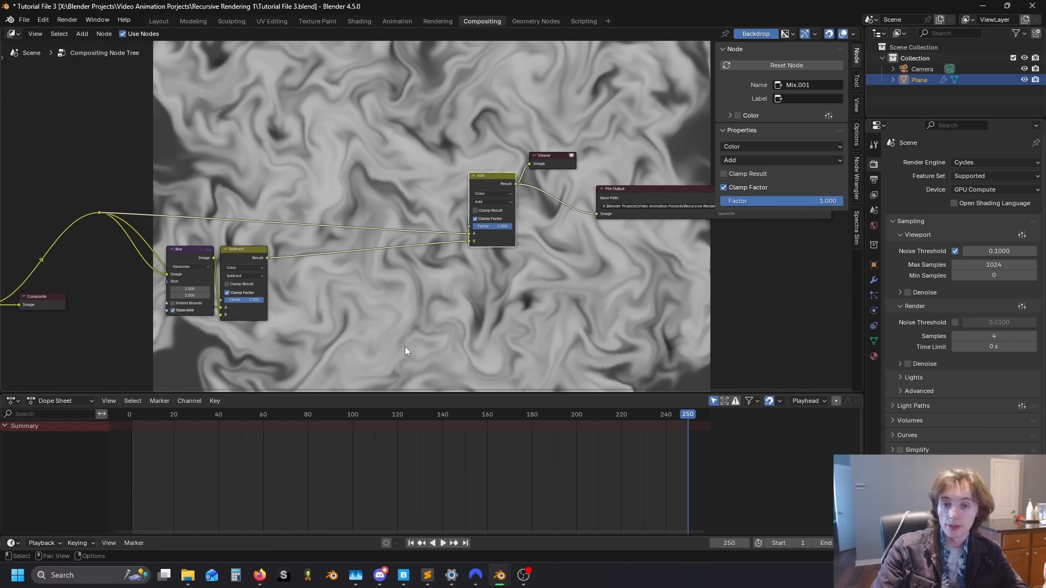
{"action": "scroll", "coordinate": [327, 313], "scroll_direction": "up", "scroll_amount": 2}
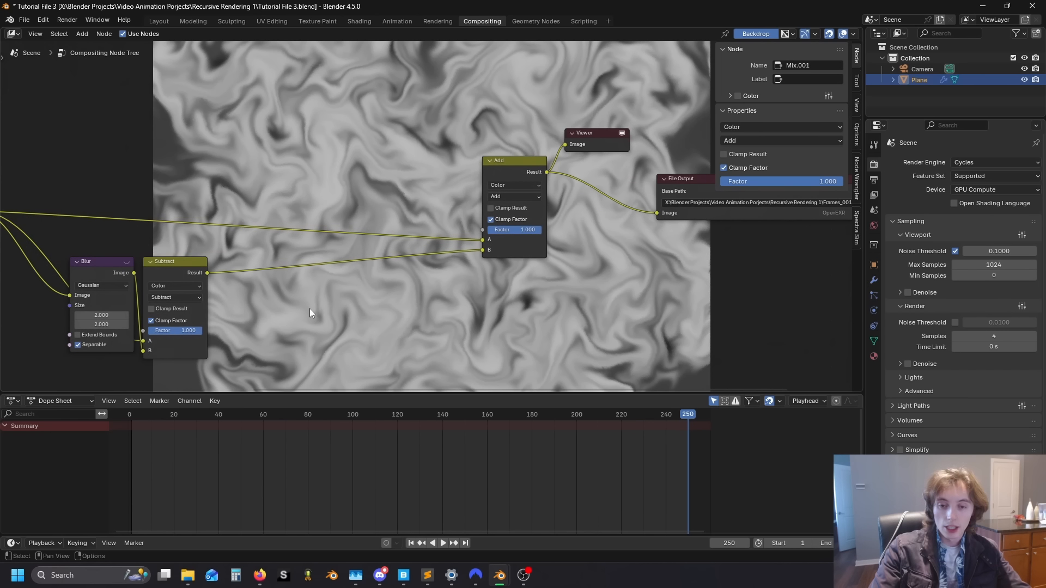
{"action": "key", "text": "shift+a"}
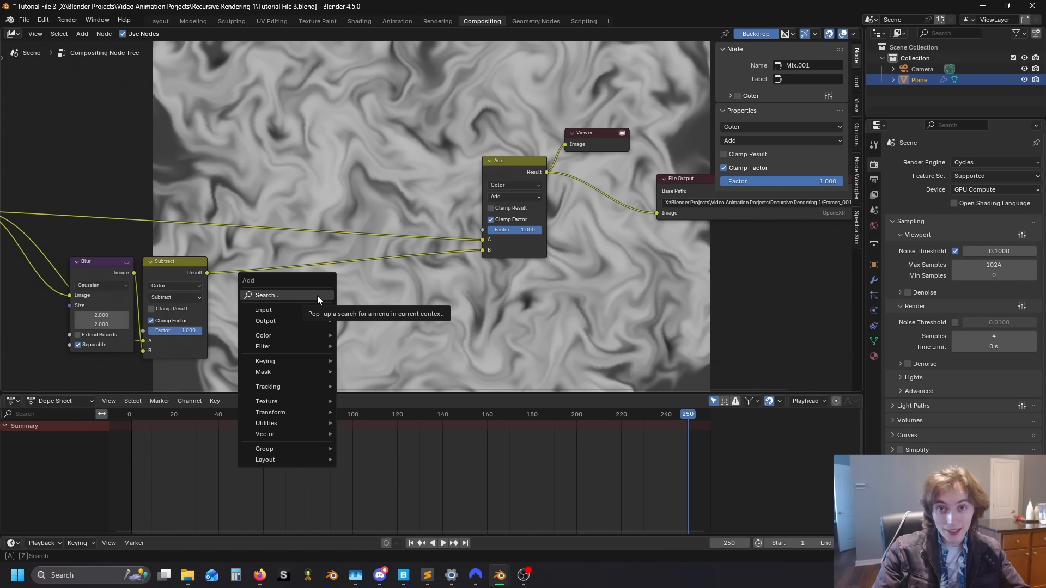
{"action": "left_click", "coordinate": [317, 295]}
{"action": "type", "text": "ma"}
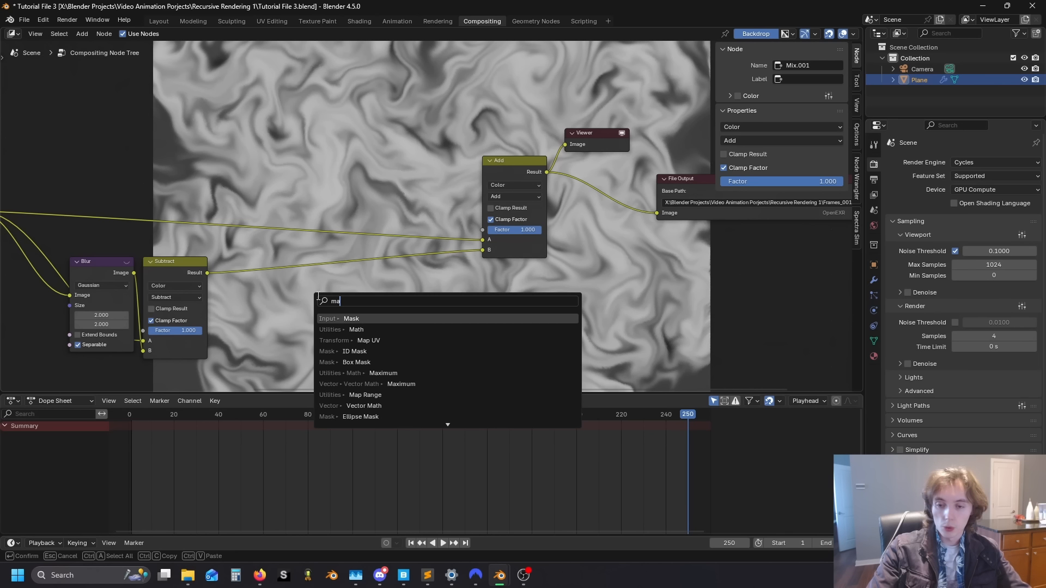
Step: Add a Vector Math node set to Normalize and feed it the Subtract result
{"action": "key", "text": "shift+a"}
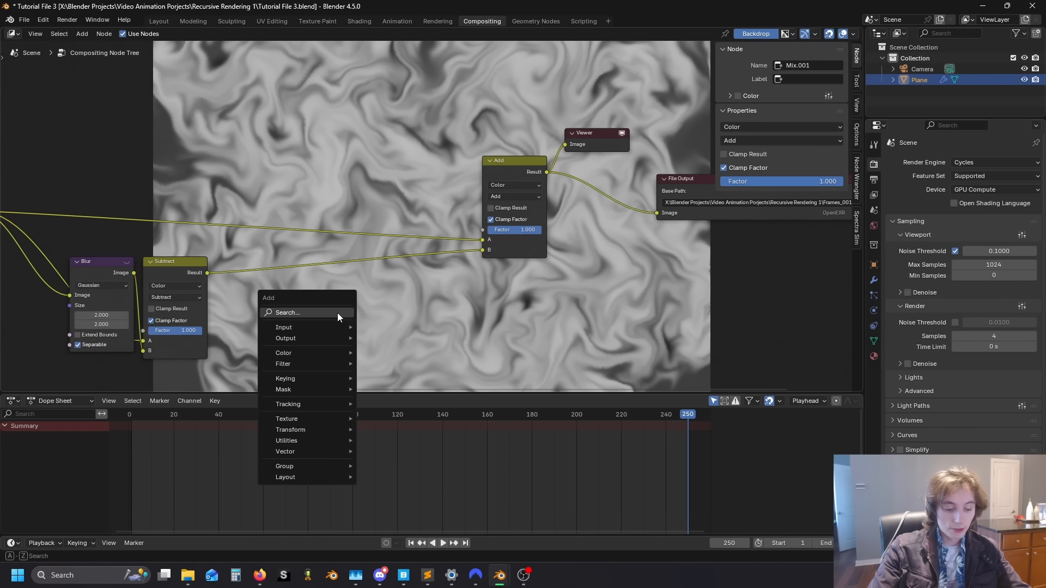
{"action": "left_click", "coordinate": [337, 313]}
{"action": "type", "text": "vec"}
{"action": "left_click", "coordinate": [376, 347]}
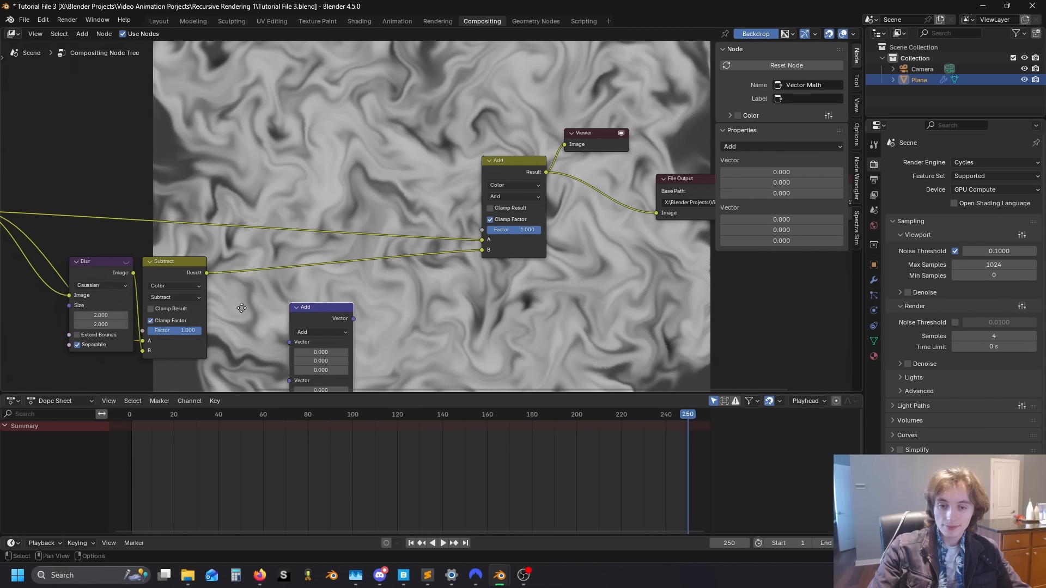
{"action": "left_click", "coordinate": [295, 294]}
{"action": "left_click", "coordinate": [299, 295]}
{"action": "key", "text": "n"}
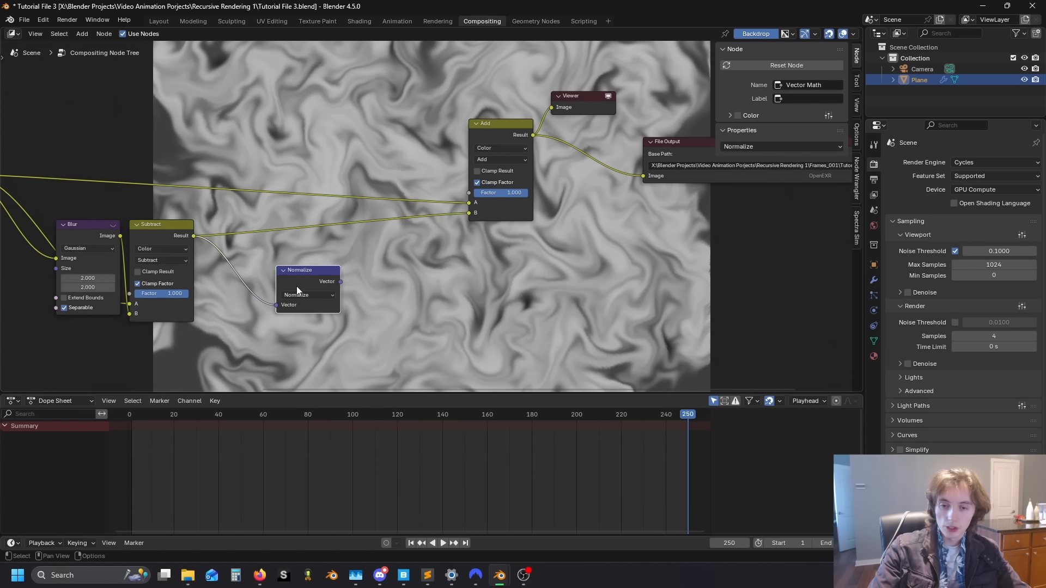
Step: Duplicate the Normalize node below itself, set the copy to Length and connect the Subtract result to it
{"action": "left_click_drag", "start_coordinate": [296, 285], "coordinate": [291, 255]}
{"action": "key", "text": "shift+d"}
{"action": "left_click", "coordinate": [294, 312]}
{"action": "left_click", "coordinate": [300, 323]}
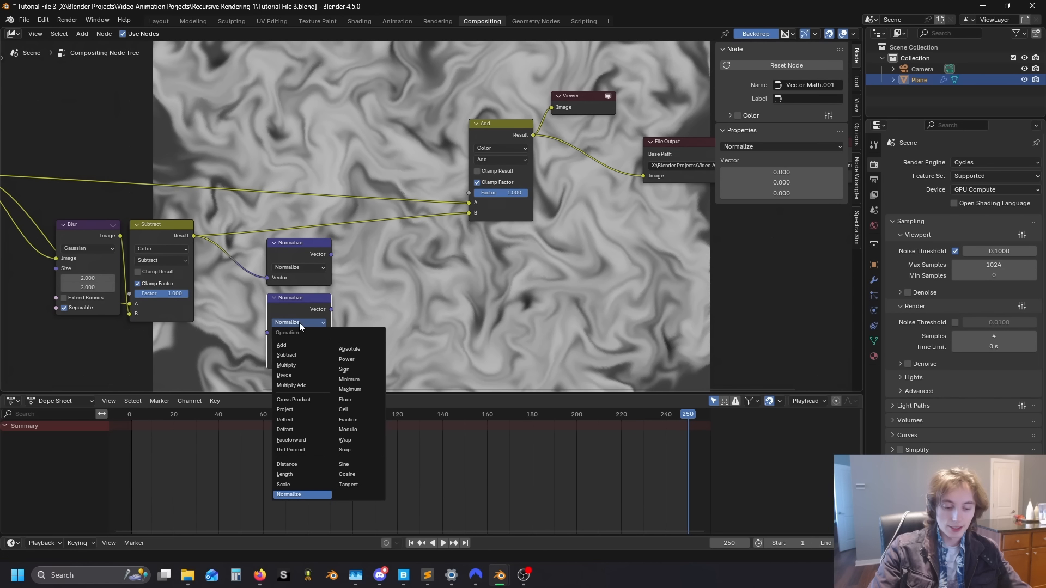
{"action": "key", "text": "l"}
{"action": "left_click_drag", "start_coordinate": [194, 236], "coordinate": [308, 307]}
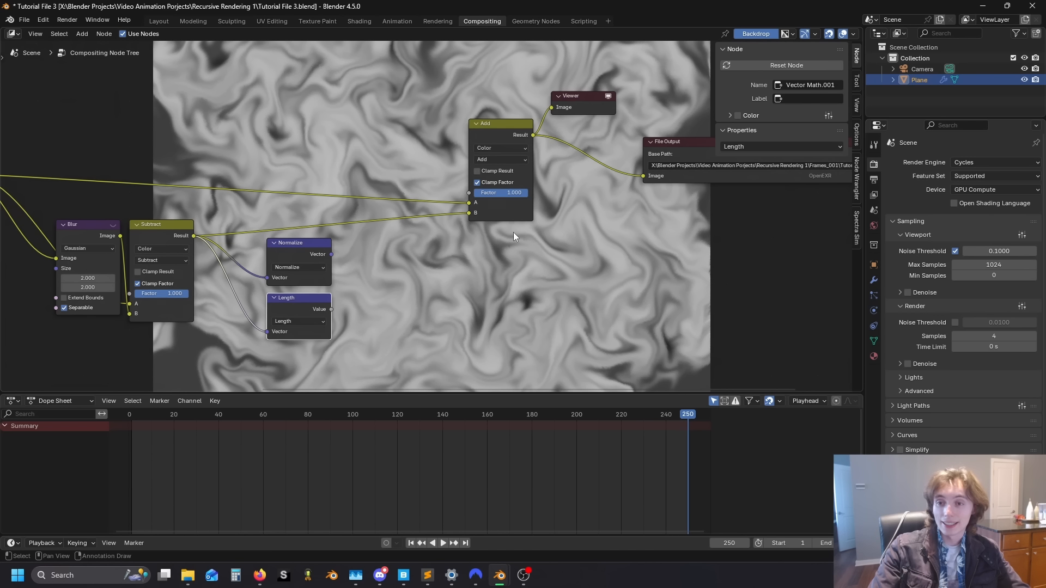
Step: Make room after the Normalize node, add a Vector Math node set to Scale, and connect the normalized vector to its Vector input
{"action": "scroll", "coordinate": [388, 278], "scroll_direction": "down", "scroll_amount": 3}
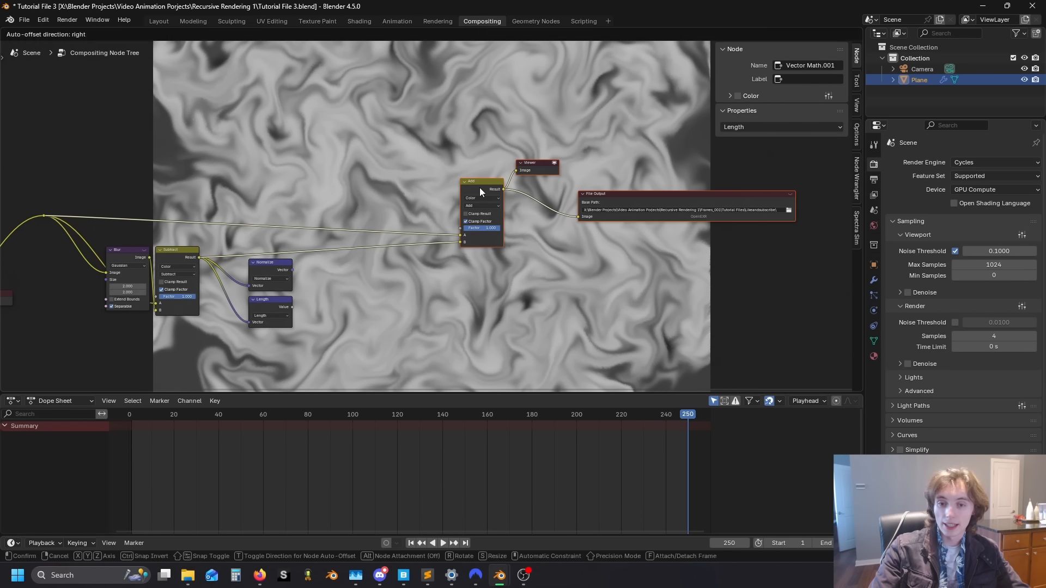
{"action": "scroll", "coordinate": [327, 289], "scroll_direction": "up", "scroll_amount": 3}
{"action": "key", "text": "shift+a"}
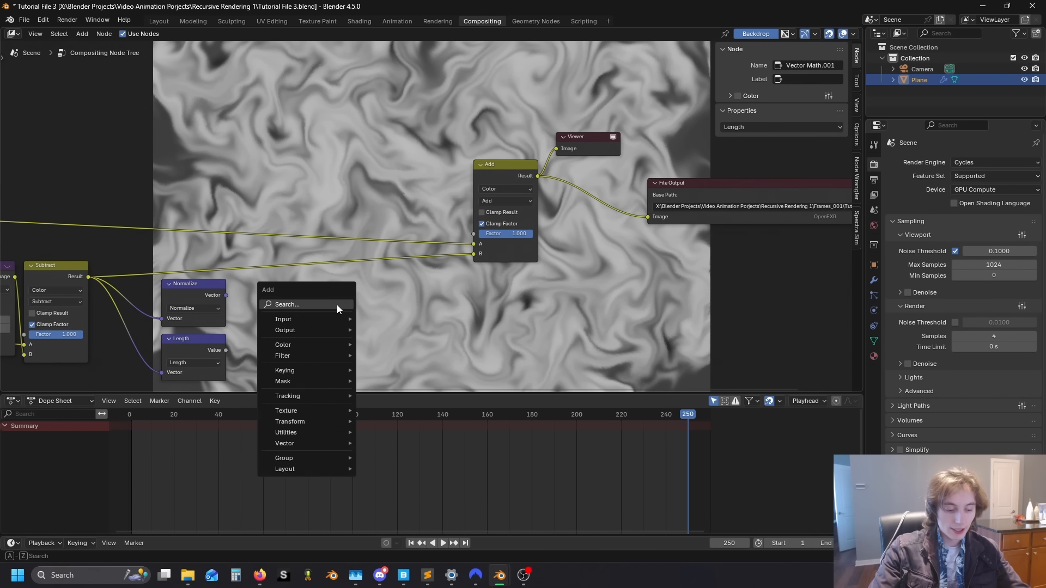
{"action": "type", "text": "vec"}
{"action": "left_click", "coordinate": [373, 338]}
{"action": "left_click", "coordinate": [376, 322]}
{"action": "left_click", "coordinate": [384, 318]}
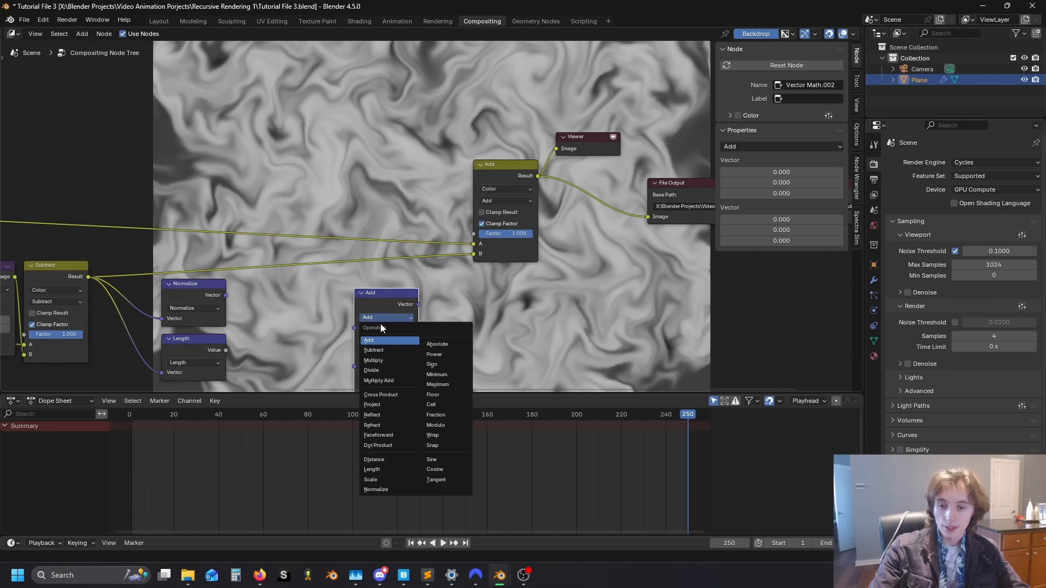
{"action": "left_click", "coordinate": [394, 479]}
{"action": "left_click_drag", "start_coordinate": [226, 296], "coordinate": [354, 327]}
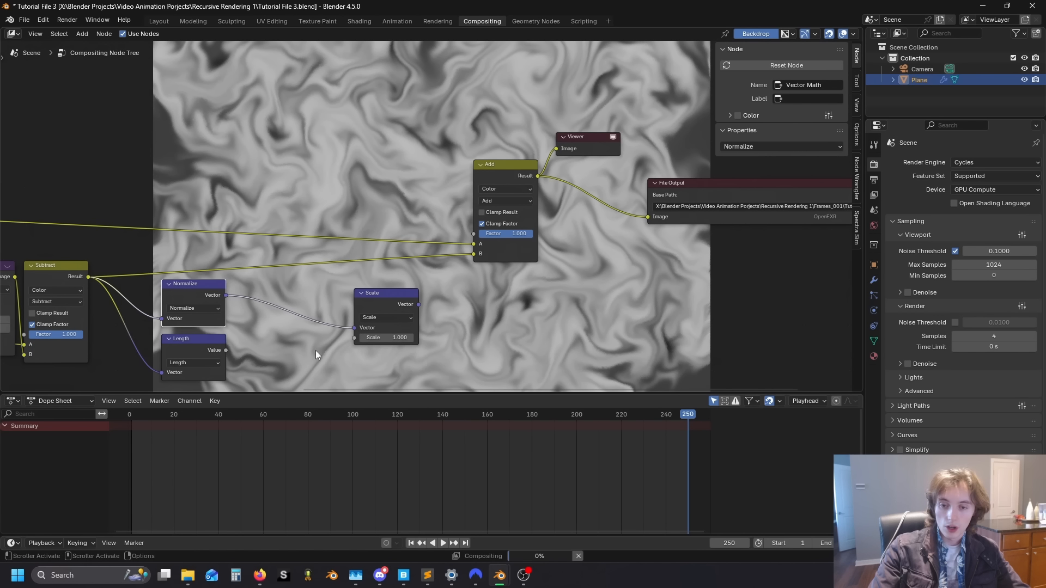
Step: Add a Math node set to Minimum, connect the Length value to its first input and set its second value to 0.010
{"action": "key", "text": "shift+a"}
{"action": "type", "text": "m"}
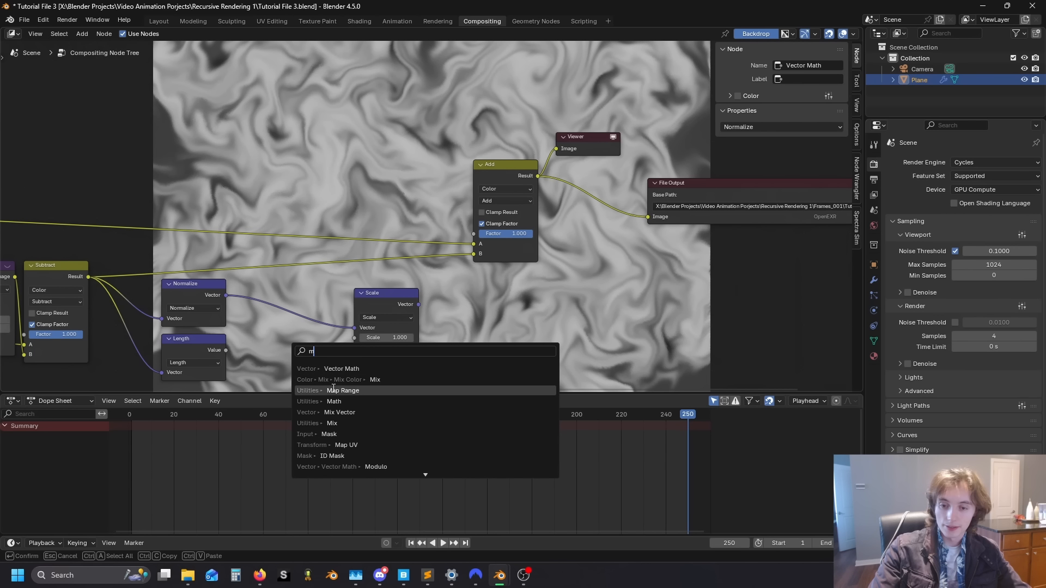
{"action": "left_click", "coordinate": [333, 402]}
{"action": "left_click", "coordinate": [244, 312]}
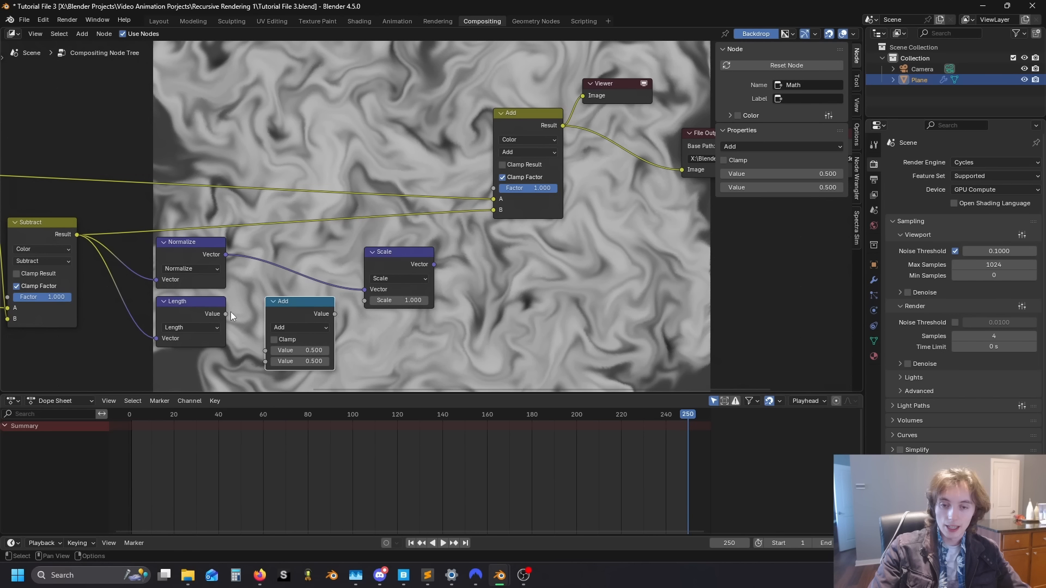
{"action": "left_click_drag", "start_coordinate": [228, 313], "coordinate": [280, 350]}
{"action": "left_click", "coordinate": [285, 330]}
{"action": "key", "text": "n"}
{"action": "left_click", "coordinate": [307, 360]}
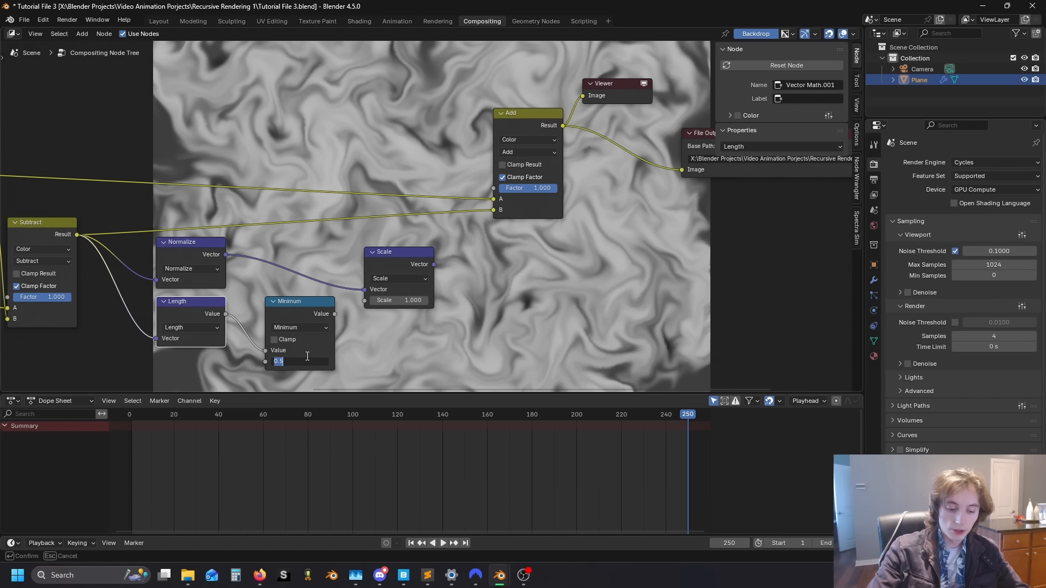
{"action": "type", "text": "0.0"}
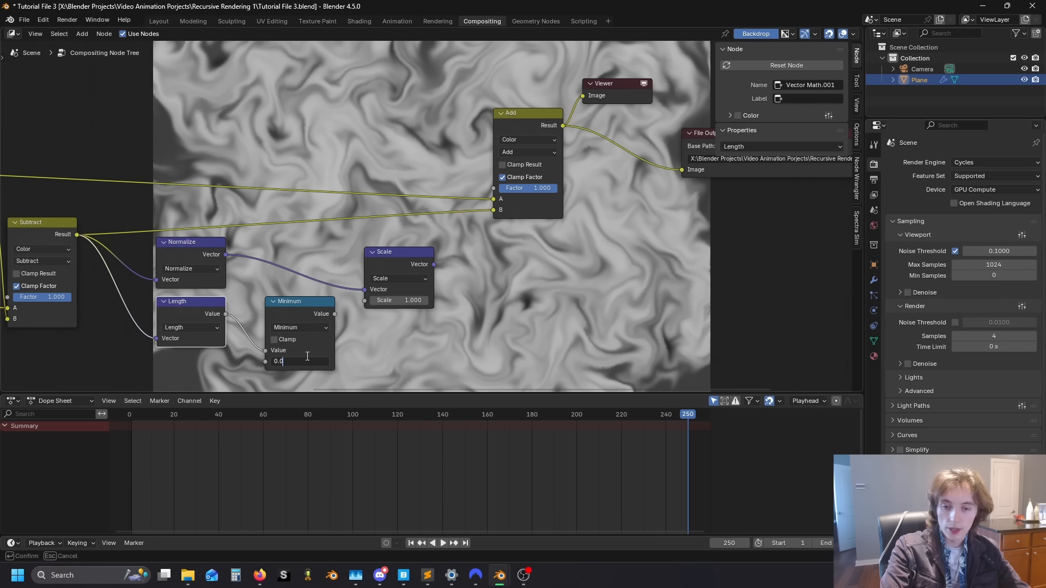
{"action": "type", "text": "10"}
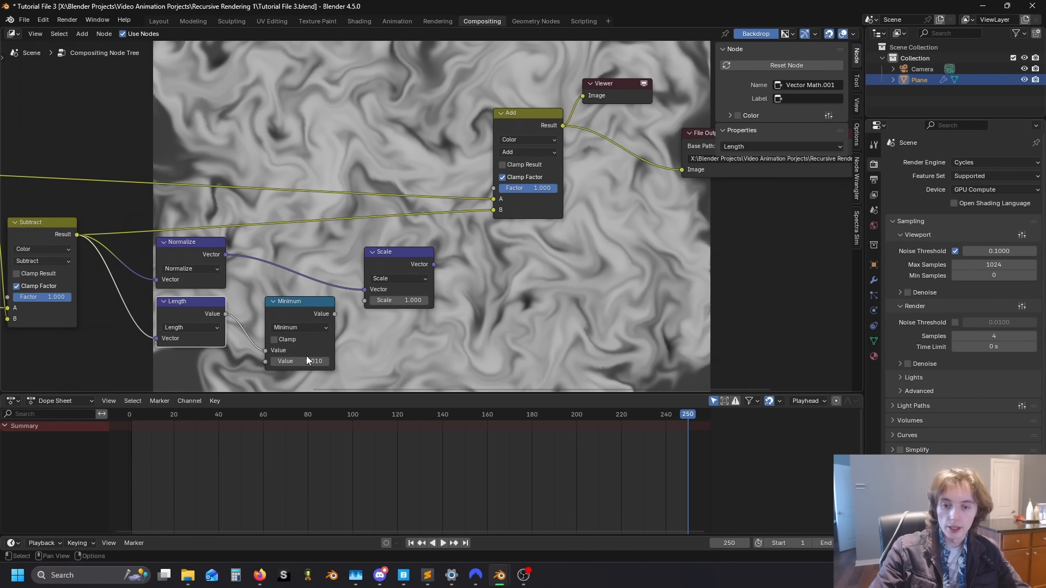
Step: Connect the Minimum value to the Scale node's Scale input and the Scale vector to the Add node's B input
{"action": "left_click_drag", "start_coordinate": [336, 314], "coordinate": [360, 306]}
{"action": "left_click_drag", "start_coordinate": [293, 308], "coordinate": [263, 309]}
{"action": "left_click_drag", "start_coordinate": [382, 264], "coordinate": [497, 212]}
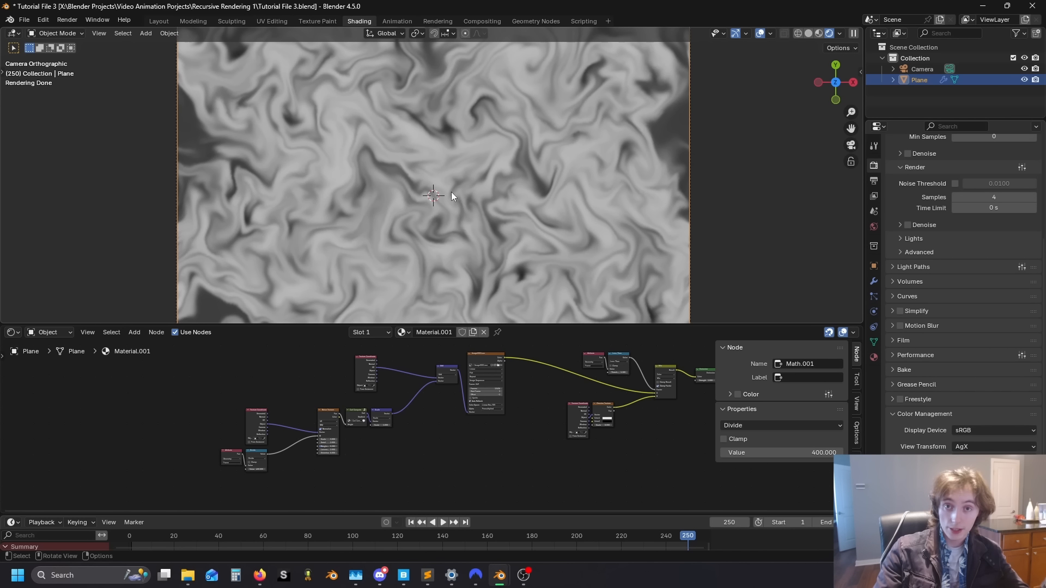
Step: In the Shading workspace, orbit out of the camera view to see the plane at an angle and play the animation
{"action": "middle_click_drag", "start_coordinate": [451, 192], "coordinate": [448, 225]}
{"action": "key", "text": "space"}
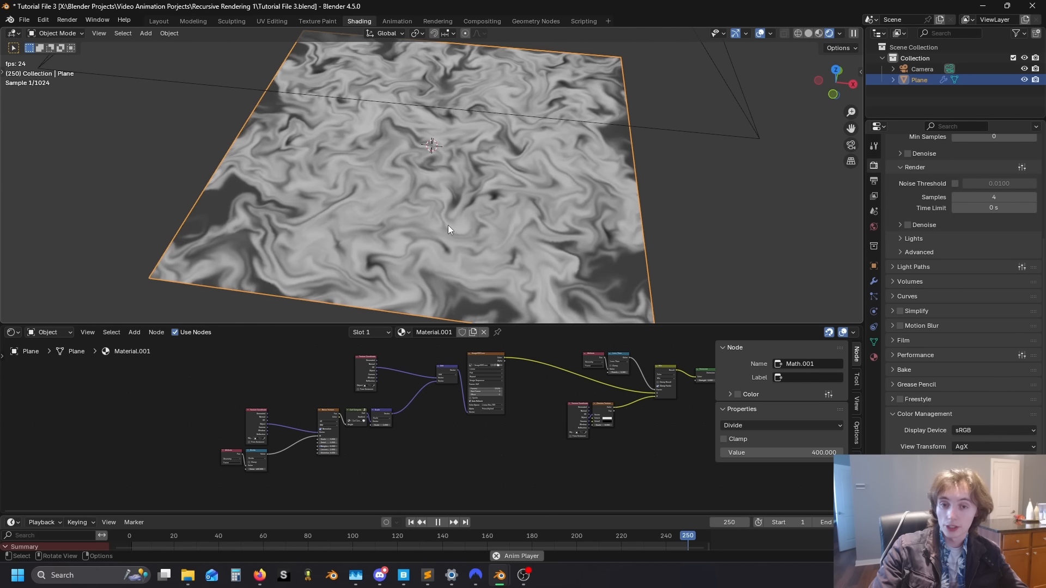
Step: Stop the playback, enlarge the scene object list and add a second camera at the origin
{"action": "scroll", "coordinate": [463, 224], "scroll_direction": "down", "scroll_amount": 4}
{"action": "middle_click_drag", "start_coordinate": [472, 206], "coordinate": [367, 192]}
{"action": "key", "text": "space"}
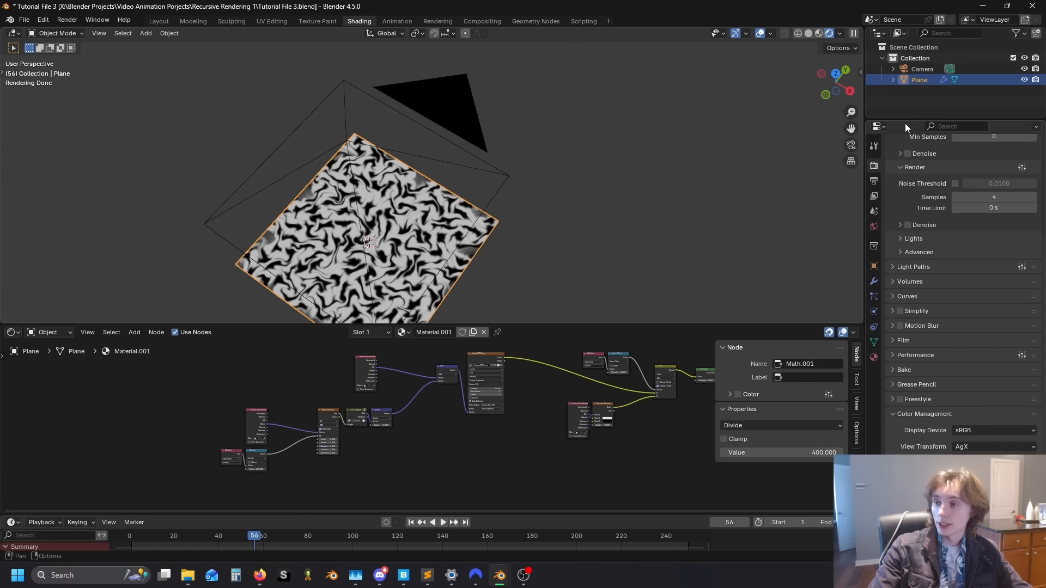
{"action": "left_click_drag", "start_coordinate": [904, 117], "coordinate": [904, 257]}
{"action": "left_click", "coordinate": [922, 69]}
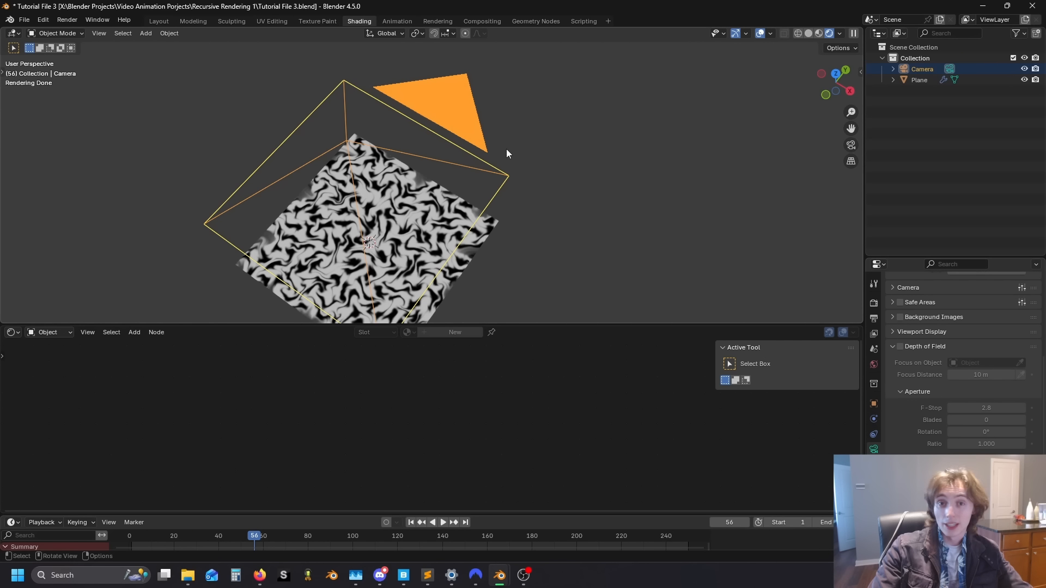
{"action": "key", "text": "shift+a"}
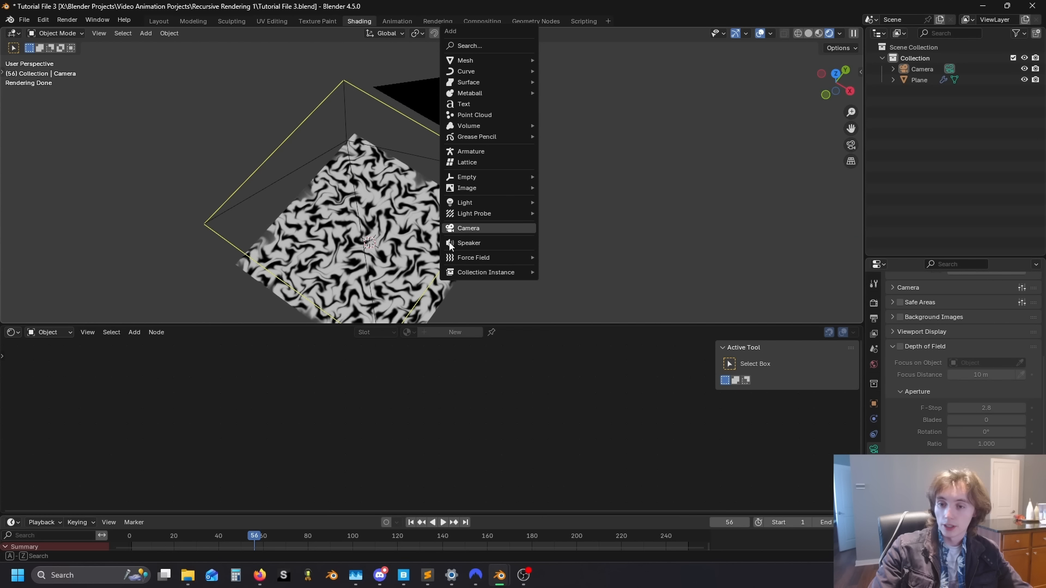
{"action": "left_click", "coordinate": [469, 233]}
{"action": "left_click", "coordinate": [939, 80]}
Step: Set the new camera's lens type to Panoramic with the Equirectangular panorama type
{"action": "scroll", "coordinate": [959, 422], "scroll_direction": "up", "scroll_amount": 6}
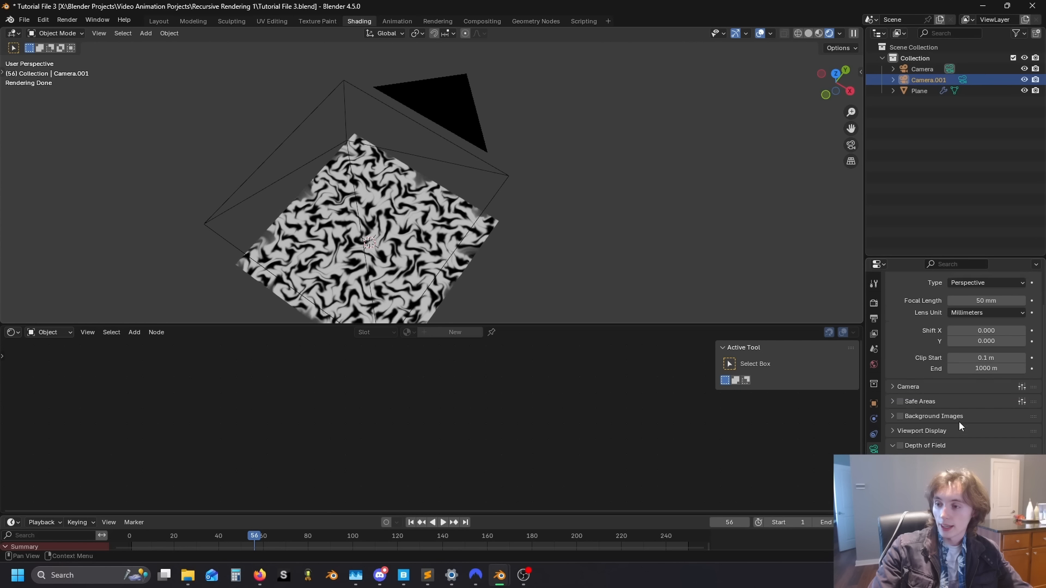
{"action": "left_click", "coordinate": [978, 338]}
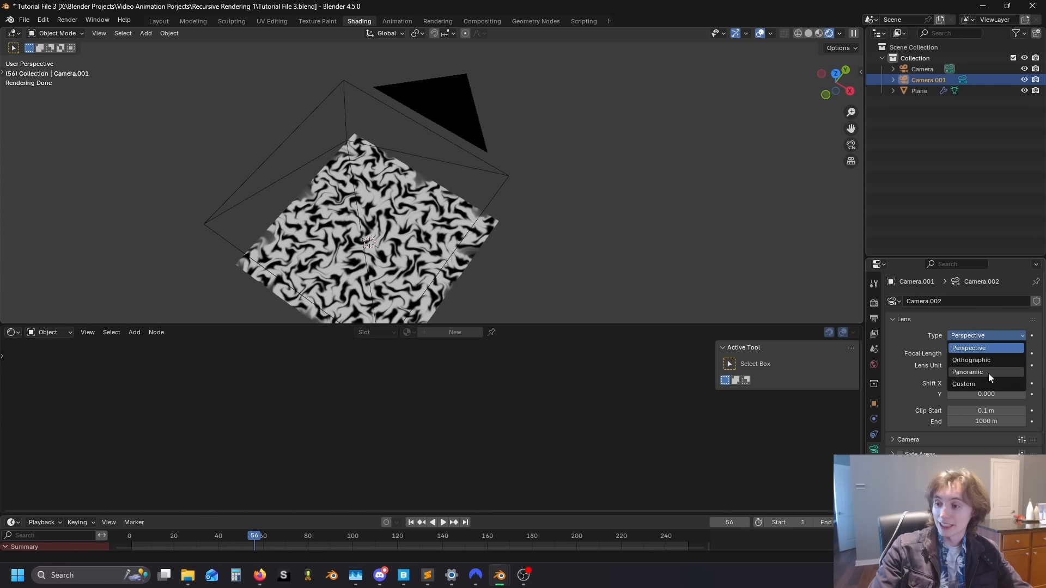
{"action": "left_click", "coordinate": [988, 374]}
{"action": "left_click", "coordinate": [989, 353]}
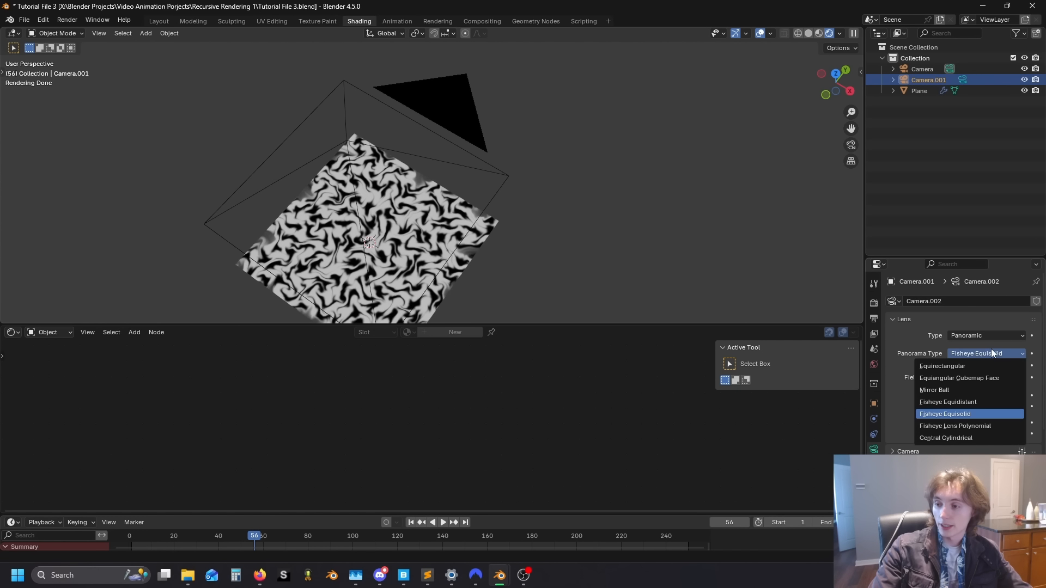
{"action": "left_click", "coordinate": [970, 367]}
Step: Set the new camera's rotation to X 90°, Y 0° and Z -90°
{"action": "left_click", "coordinate": [875, 404]}
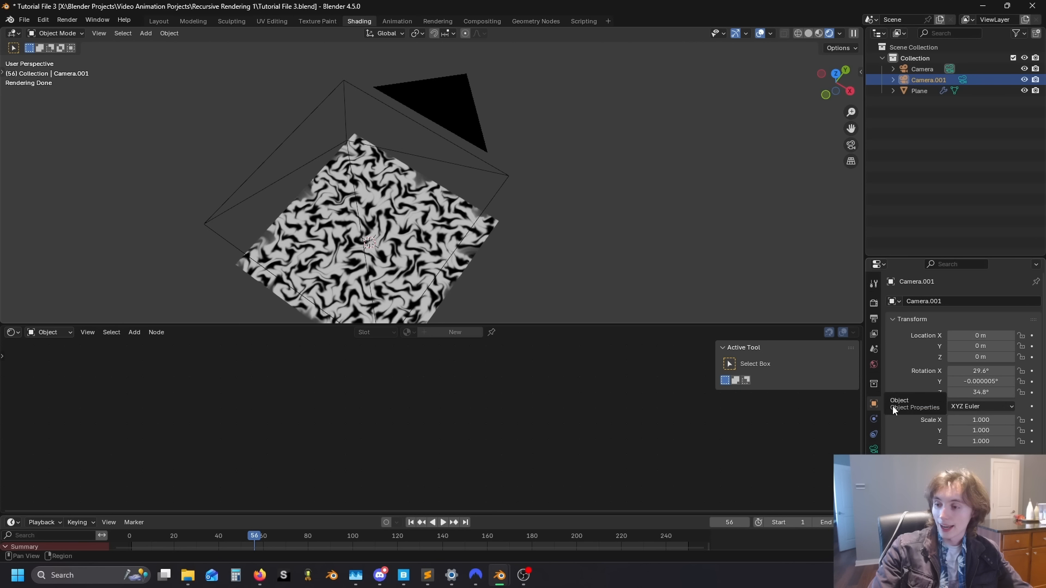
{"action": "left_click", "coordinate": [981, 371]}
{"action": "type", "text": "90"}
{"action": "key", "text": "Tab"}
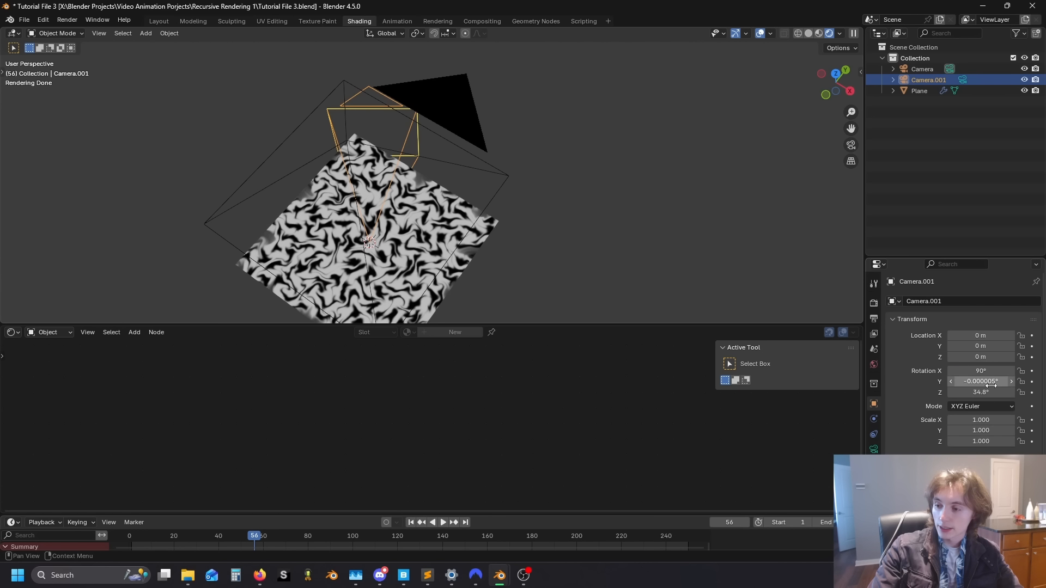
{"action": "type", "text": "0"}
{"action": "key", "text": "Return"}
{"action": "left_click", "coordinate": [981, 392]}
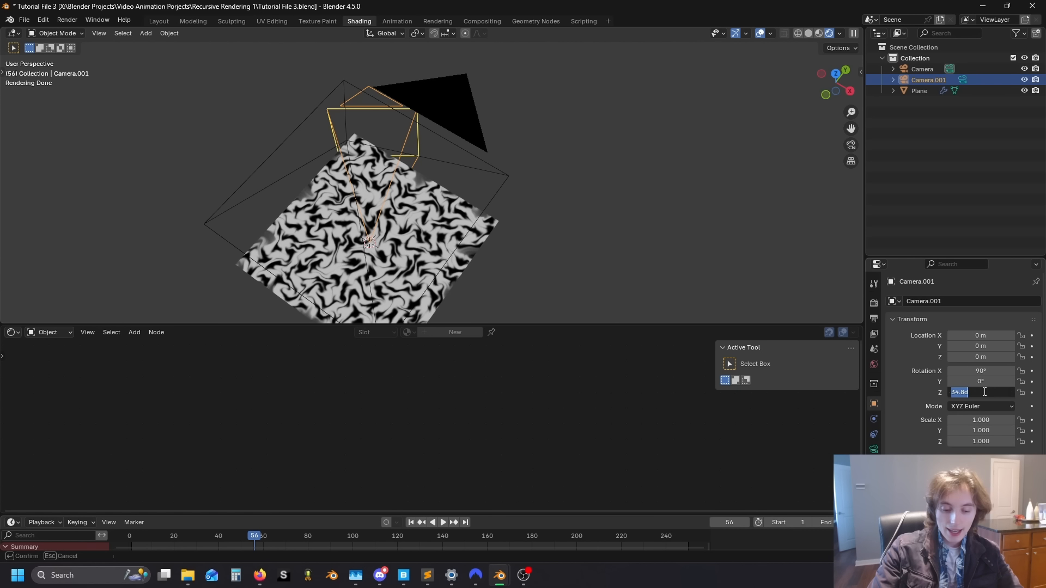
{"action": "type", "text": "-90"}
{"action": "key", "text": "Return"}
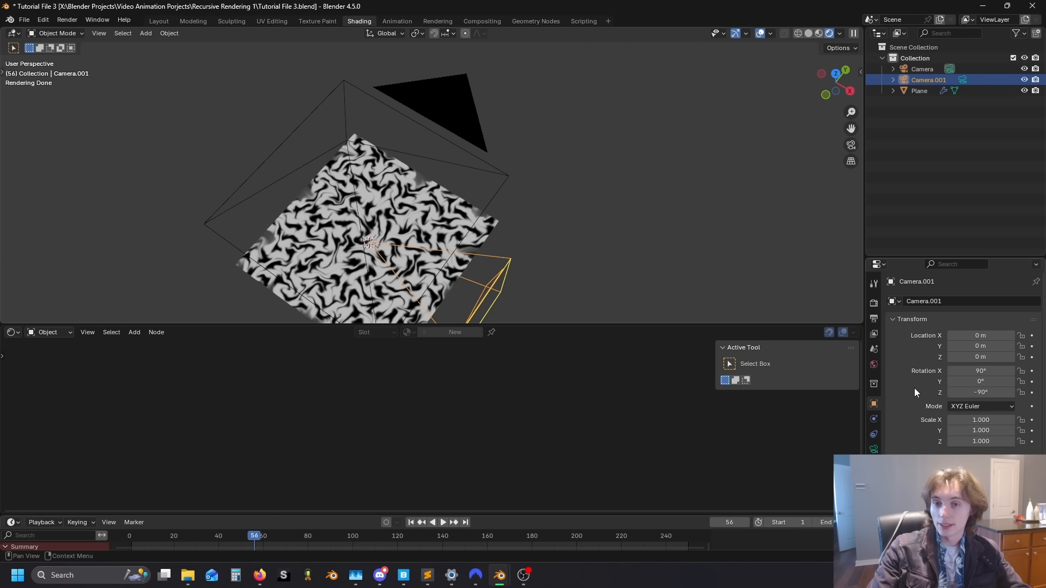
Step: Hide the original camera and the plane, leaving the new camera shown in the scene
{"action": "scroll", "coordinate": [456, 302], "scroll_direction": "down", "scroll_amount": 3}
{"action": "middle_click_drag", "start_coordinate": [456, 302], "coordinate": [633, 278]}
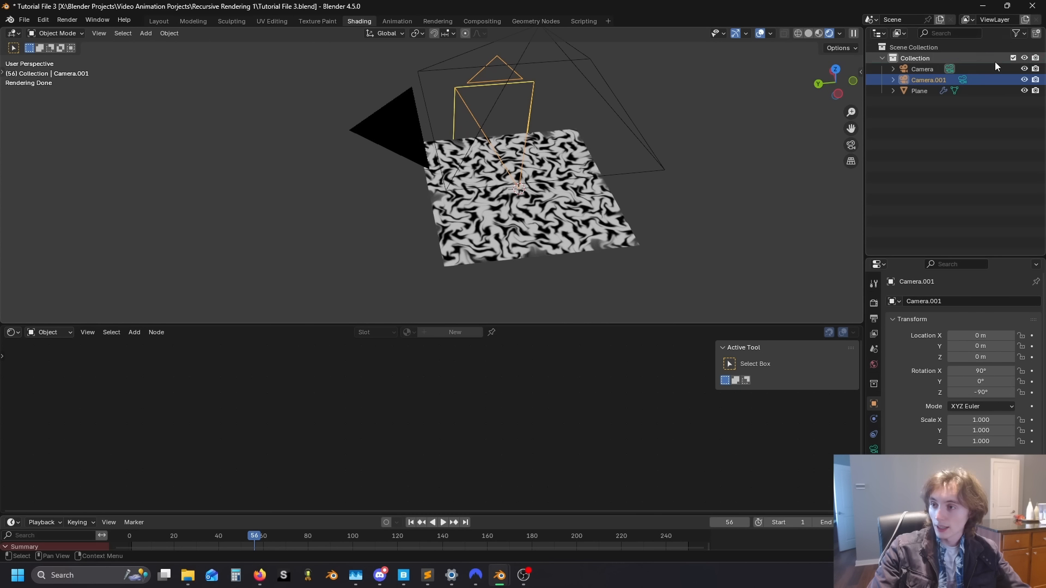
{"action": "left_click", "coordinate": [1024, 69]}
{"action": "left_click", "coordinate": [1024, 91]}
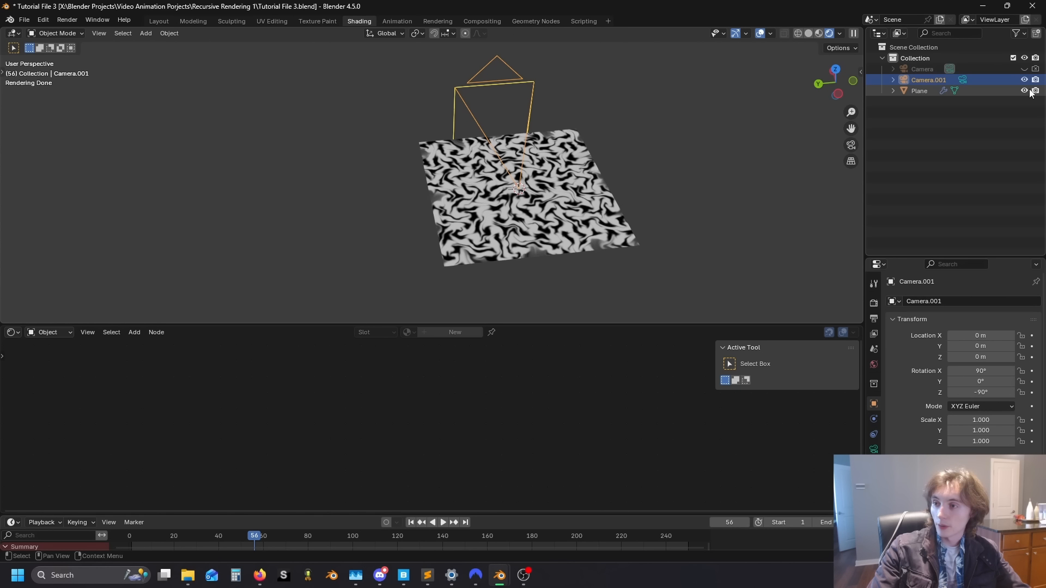
Step: Add a UV sphere around the new camera with 64 segments and 32 rings
{"action": "middle_click_drag", "start_coordinate": [589, 245], "coordinate": [548, 256]}
{"action": "key", "text": "shift+a"}
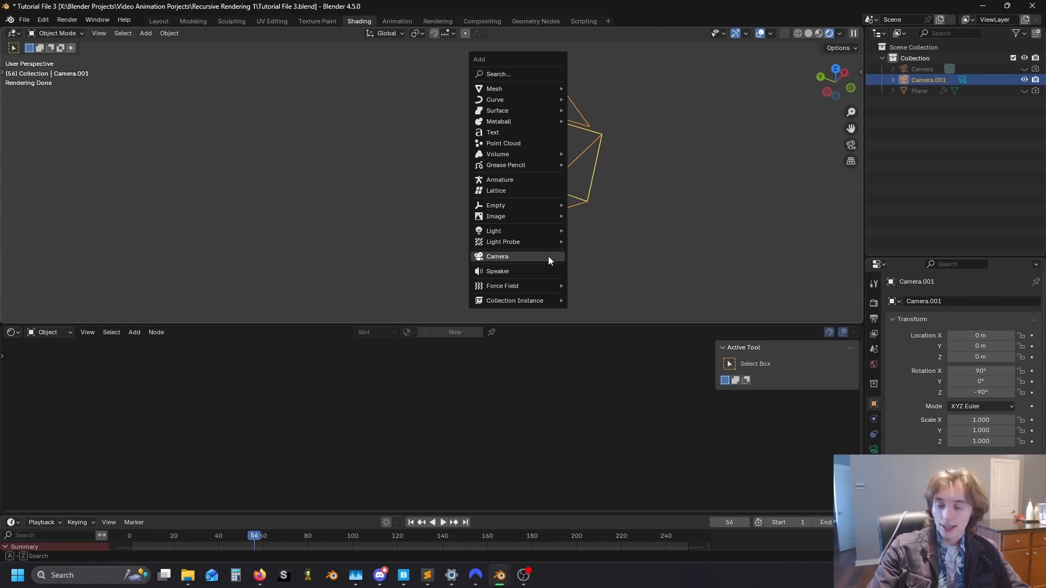
{"action": "mouse_move", "coordinate": [524, 89]}
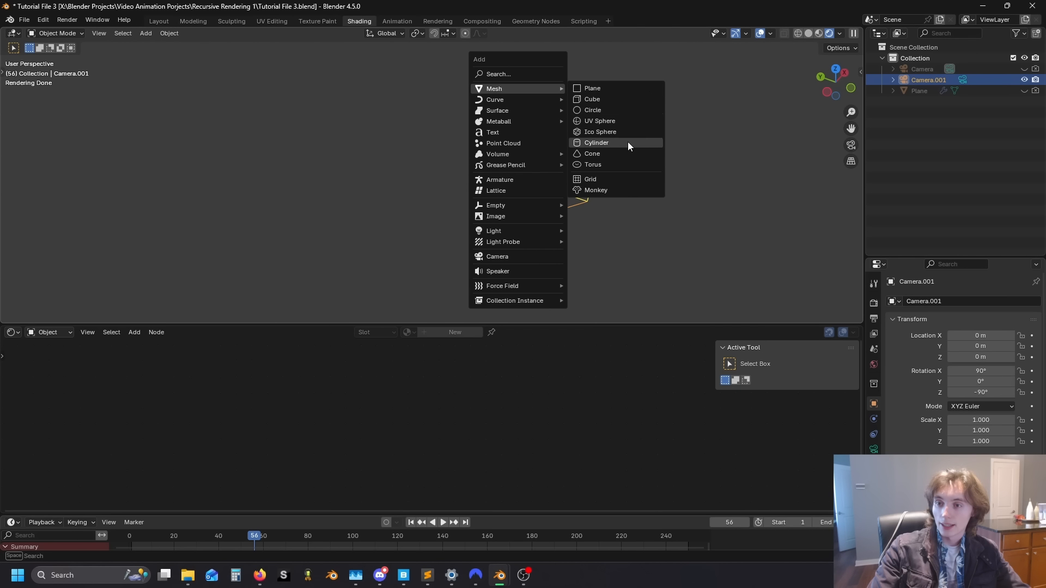
{"action": "left_click", "coordinate": [614, 123]}
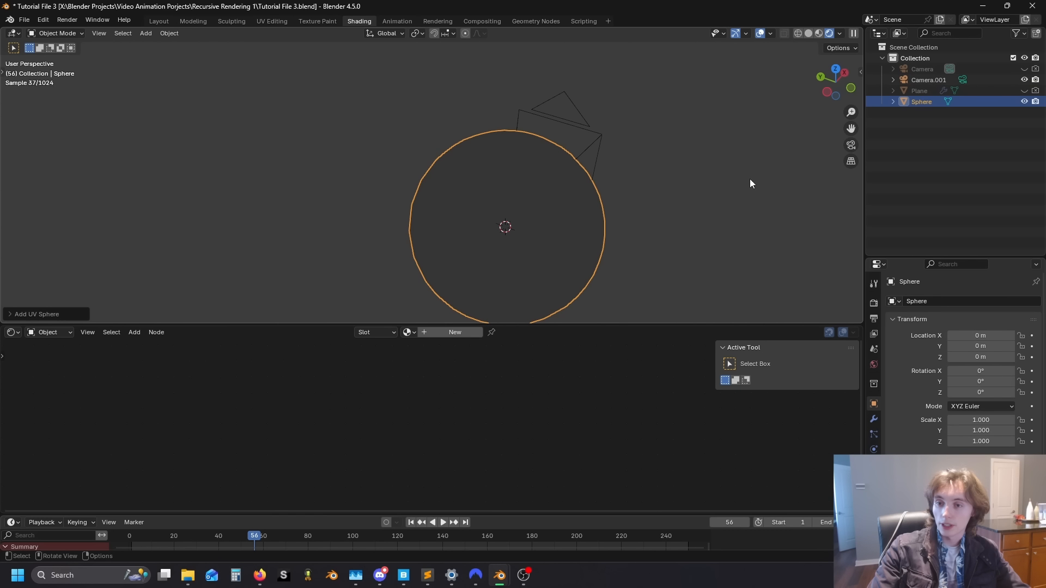
{"action": "left_click", "coordinate": [69, 313]}
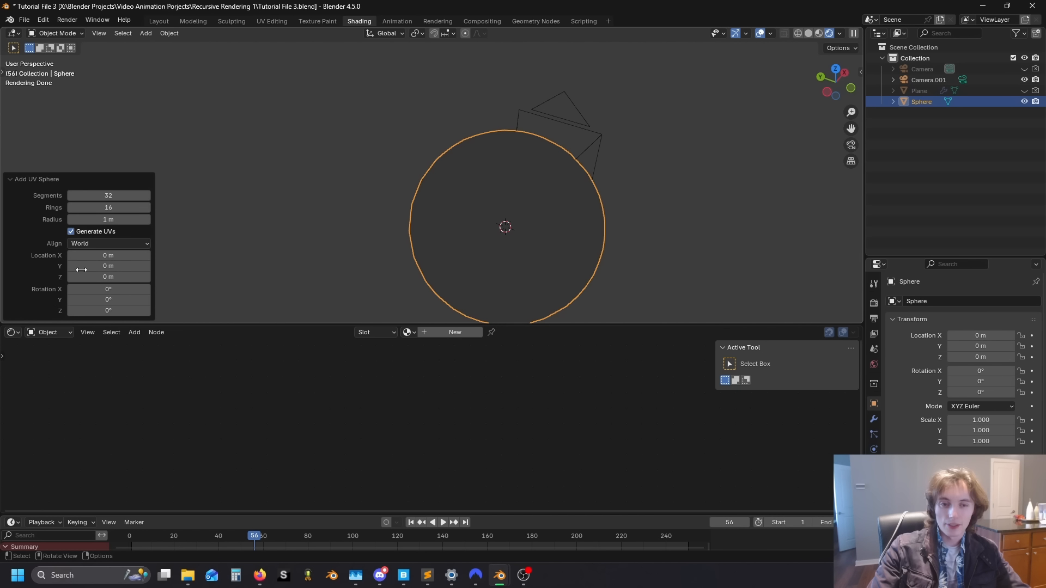
{"action": "double_click", "coordinate": [108, 196]}
{"action": "type", "text": "64"}
{"action": "key", "text": "Return"}
{"action": "double_click", "coordinate": [119, 207]}
{"action": "type", "text": "32"}
{"action": "key", "text": "Return"}
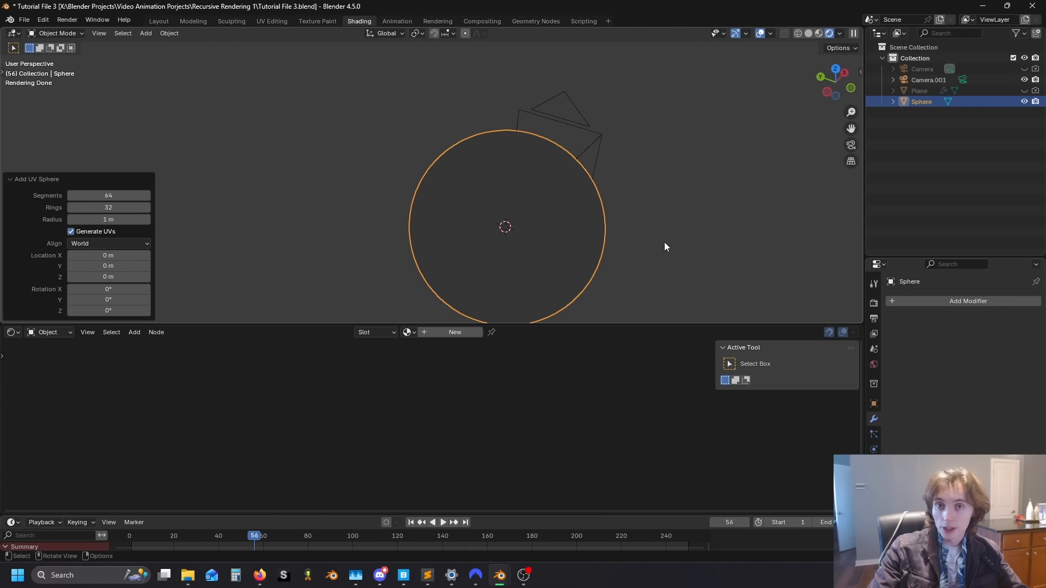
Step: Add a Subdivision Surface modifier with render level 1 to the sphere and assign it Material.001
{"action": "left_click", "coordinate": [913, 302]}
{"action": "mouse_move", "coordinate": [910, 340]}
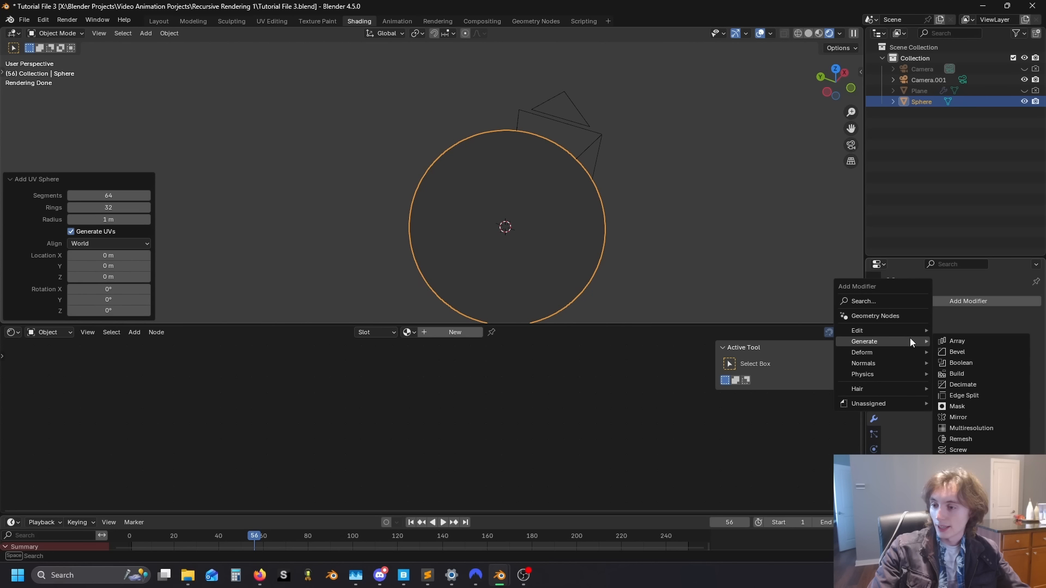
{"action": "left_click", "coordinate": [967, 483]}
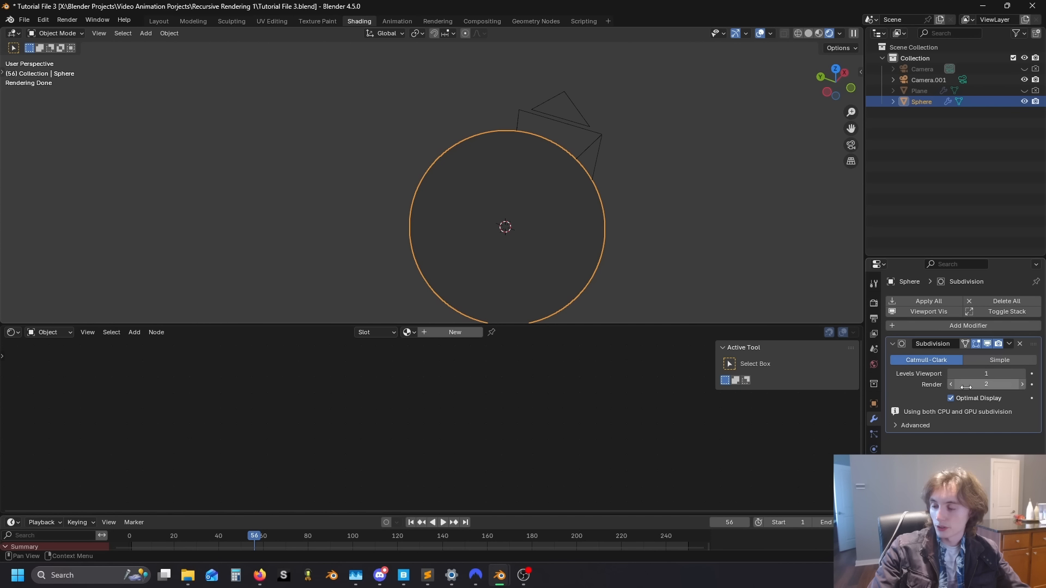
{"action": "left_click", "coordinate": [410, 332]}
{"action": "left_click", "coordinate": [452, 360]}
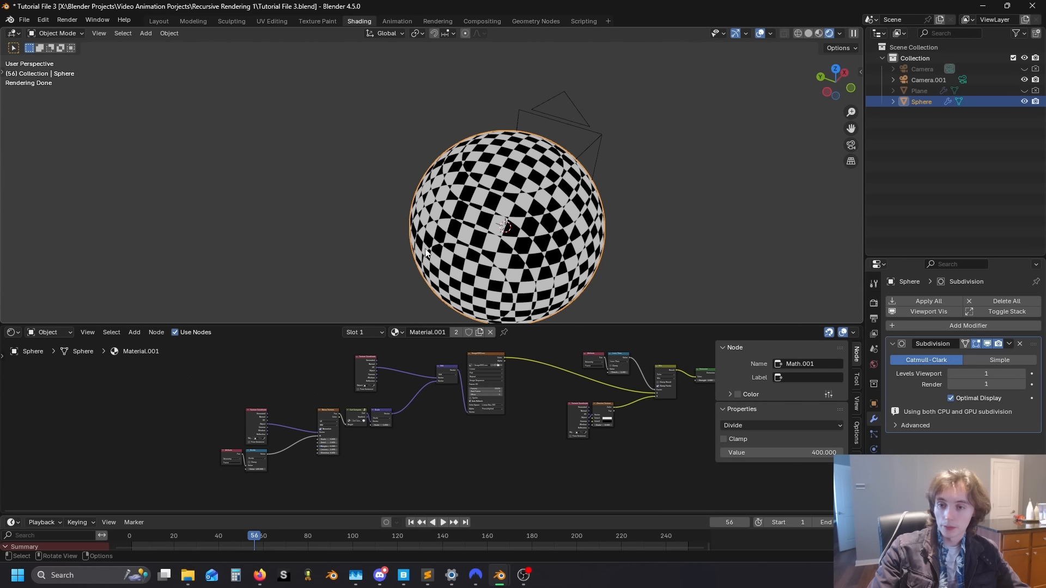
Step: Examine the checker pattern on the sphere from several angles and through the original camera
{"action": "middle_click_drag", "start_coordinate": [440, 261], "coordinate": [643, 197]}
{"action": "scroll", "coordinate": [643, 197], "scroll_direction": "up", "scroll_amount": 5}
{"action": "middle_click_drag", "start_coordinate": [567, 418], "coordinate": [355, 448]}
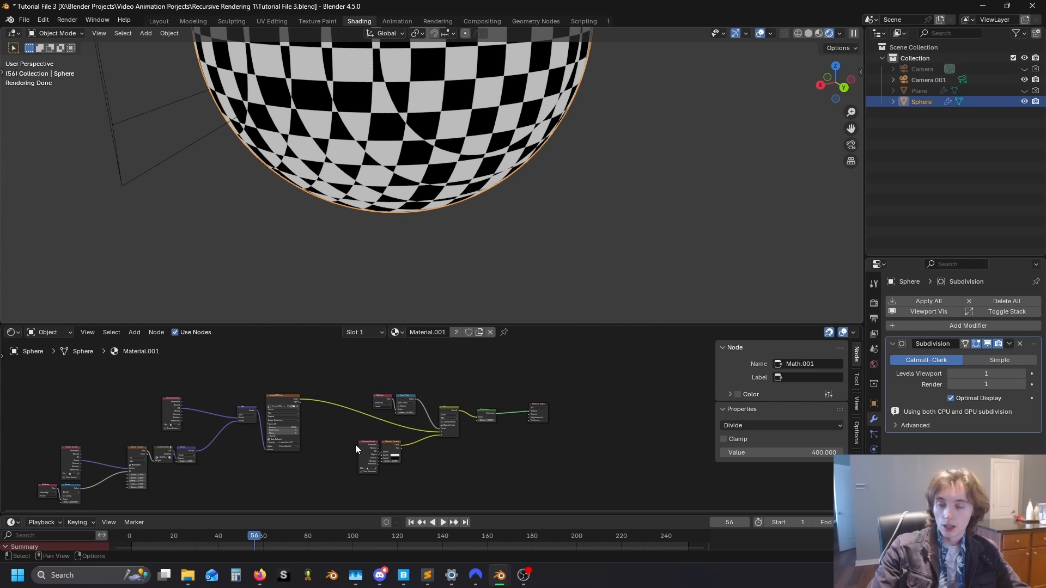
{"action": "scroll", "coordinate": [355, 447], "scroll_direction": "up", "scroll_amount": 4}
{"action": "middle_click_drag", "start_coordinate": [490, 93], "coordinate": [564, 135]}
{"action": "left_click", "coordinate": [851, 147]}
{"action": "scroll", "coordinate": [421, 422], "scroll_direction": "up", "scroll_amount": 2}
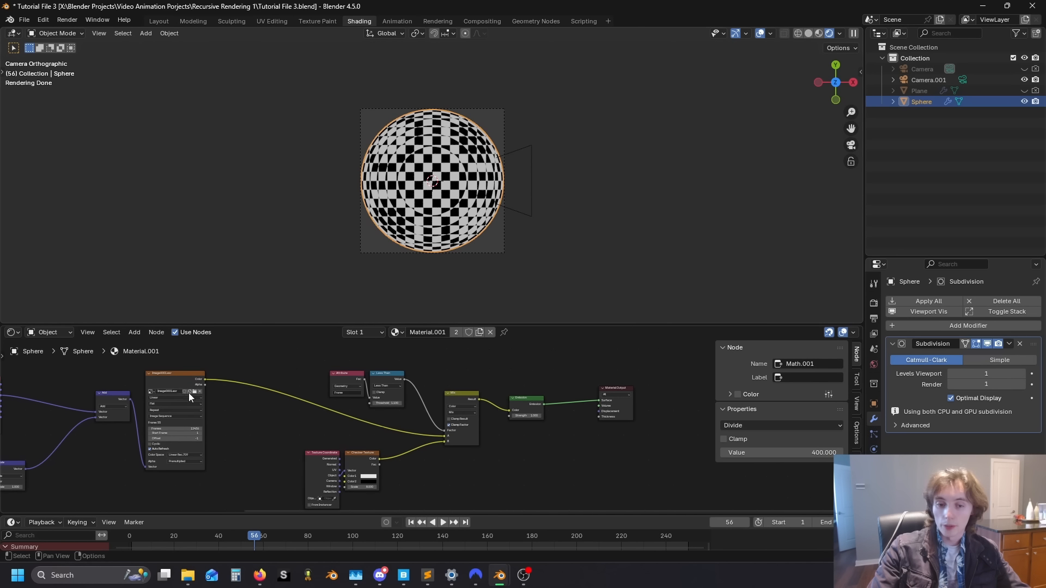
Step: Detach the Image0001.exr image texture node from its links and move it below the shader chain
{"action": "middle_click_drag", "start_coordinate": [31, 373], "coordinate": [247, 397]}
{"action": "scroll", "coordinate": [508, 428], "scroll_direction": "up", "scroll_amount": 3}
{"action": "scroll", "coordinate": [339, 402], "scroll_direction": "up", "scroll_amount": 2}
{"action": "scroll", "coordinate": [276, 397], "scroll_direction": "down", "scroll_amount": 5}
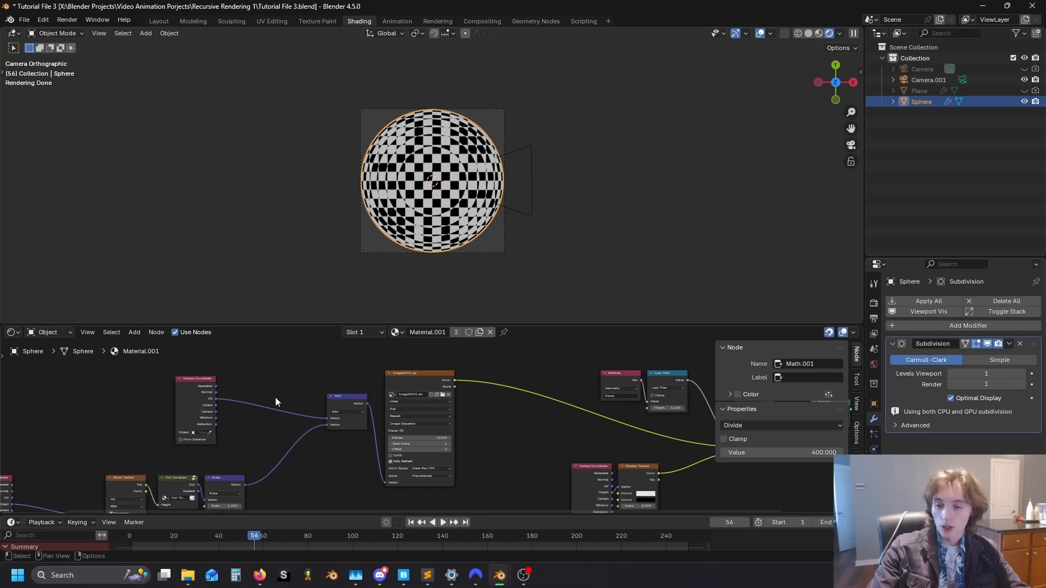
{"action": "scroll", "coordinate": [428, 409], "scroll_direction": "up", "scroll_amount": 3}
{"action": "left_click", "coordinate": [411, 366]}
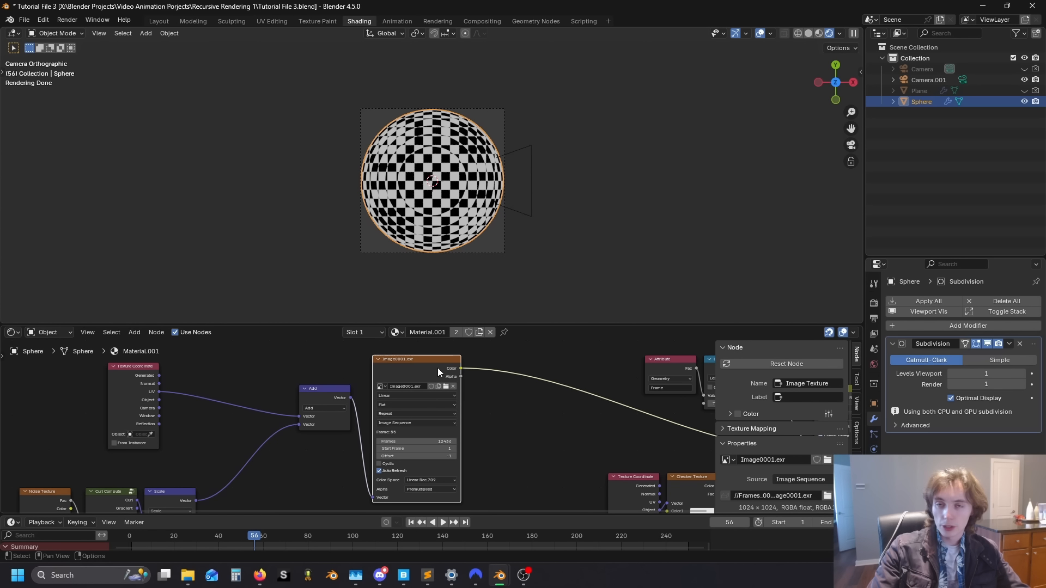
{"action": "scroll", "coordinate": [438, 369], "scroll_direction": "down", "scroll_amount": 1}
{"action": "left_click_drag", "start_coordinate": [426, 375], "coordinate": [419, 527], "text": "alt"}
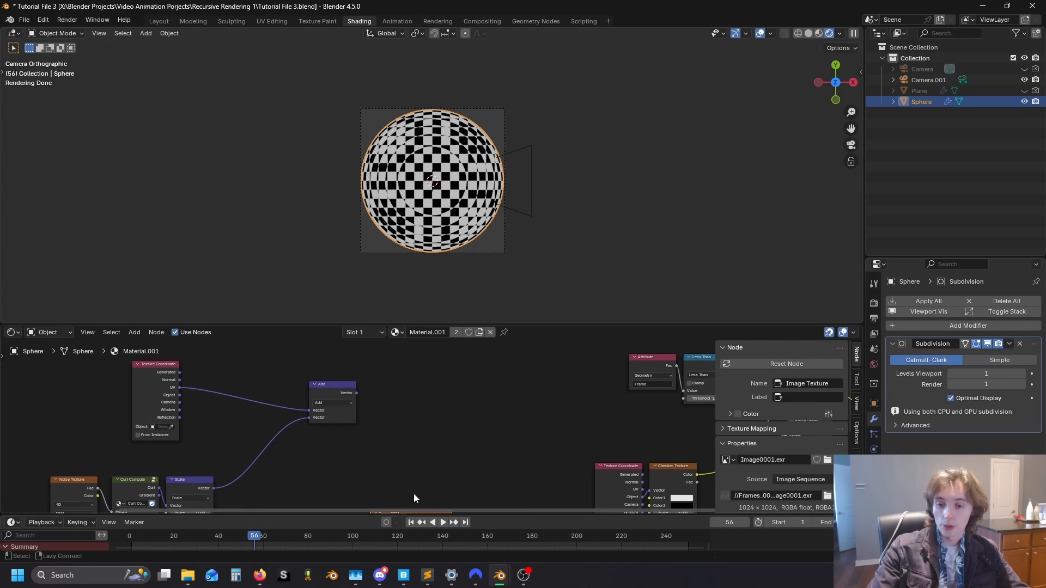
Step: Add an Environment Texture node beside the Add node, where the image texture was
{"action": "key", "text": "shift+a"}
{"action": "type", "text": "en"}
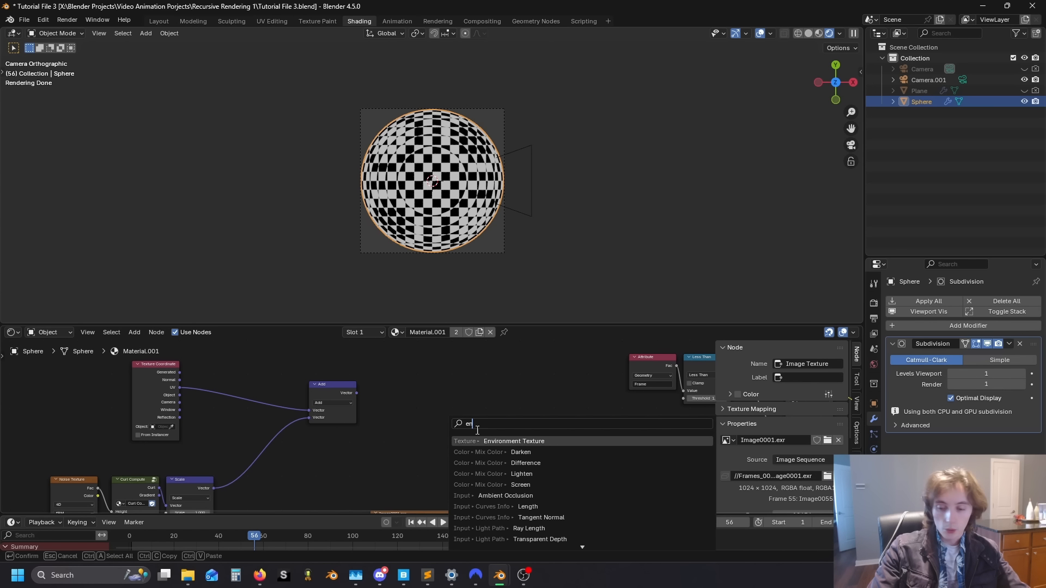
{"action": "key", "text": "Return"}
{"action": "left_click", "coordinate": [406, 404]}
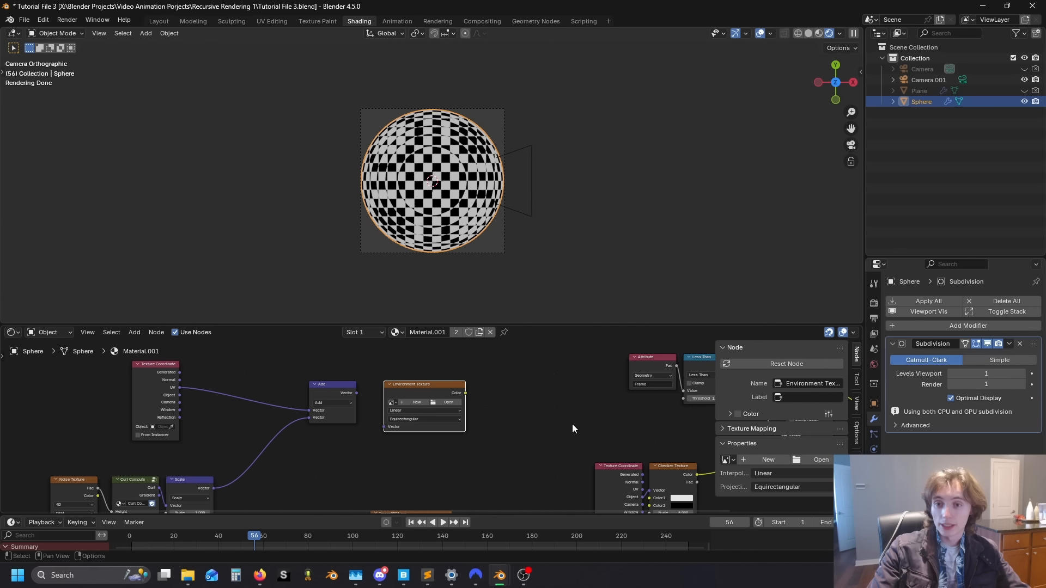
Step: Make Camera.001 the active scene camera and look through its panoramic view
{"action": "key", "text": "KP_0"}
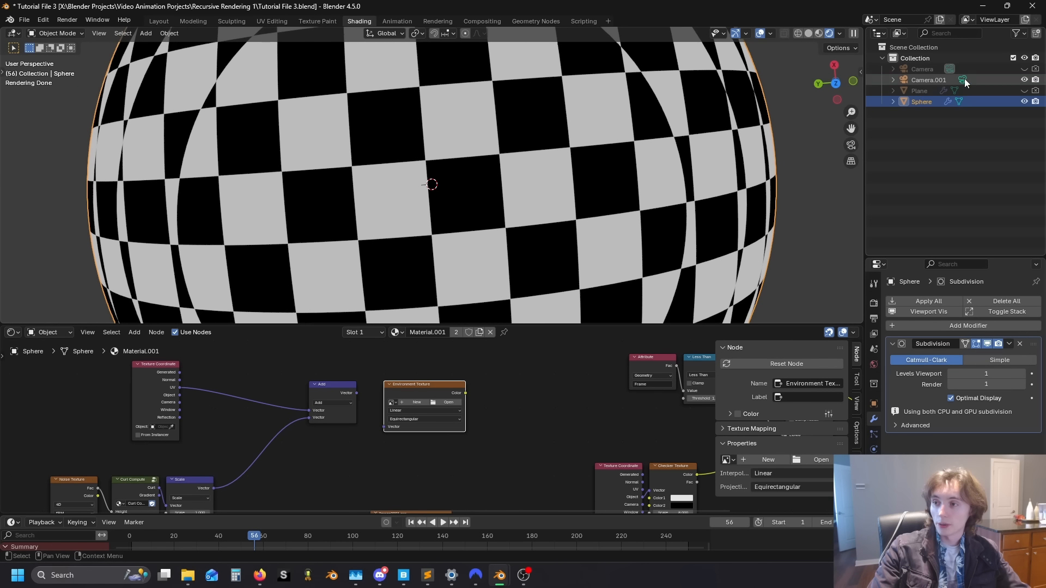
{"action": "left_click", "coordinate": [962, 80]}
{"action": "scroll", "coordinate": [753, 144], "scroll_direction": "down", "scroll_amount": 6}
{"action": "left_click", "coordinate": [846, 146]}
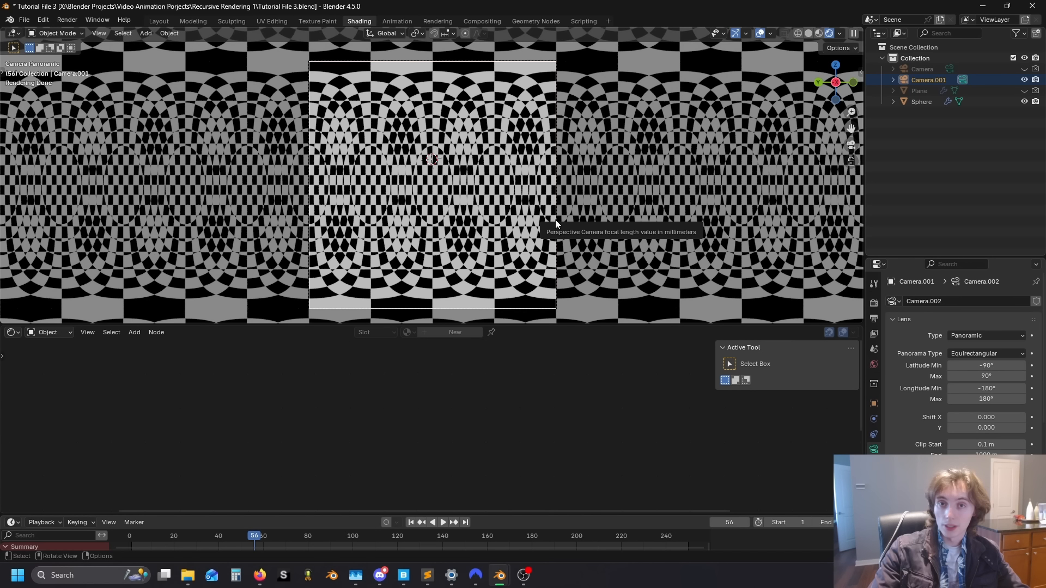
Step: Set the horizontal output resolution to 2048 px for a 2:1 panoramic frame
{"action": "left_click", "coordinate": [874, 318]}
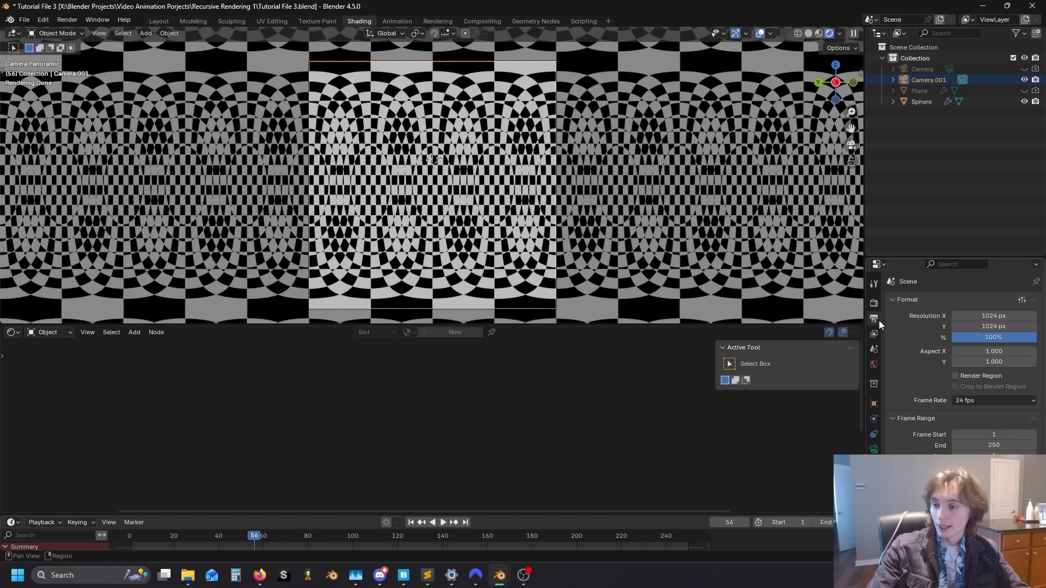
{"action": "double_click", "coordinate": [1008, 316]}
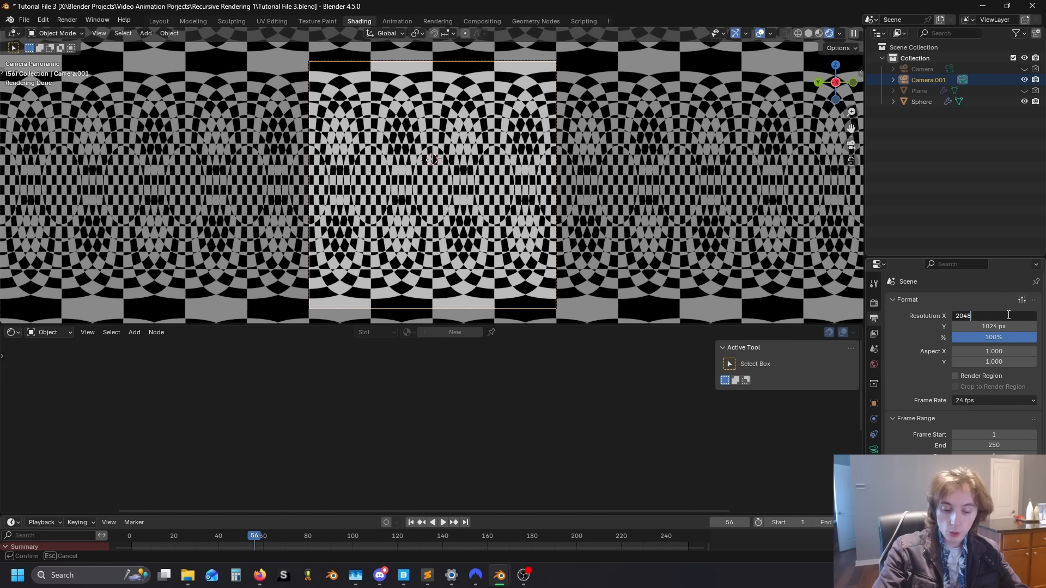
{"action": "key", "text": "Return"}
{"action": "scroll", "coordinate": [482, 155], "scroll_direction": "up", "scroll_amount": 4}
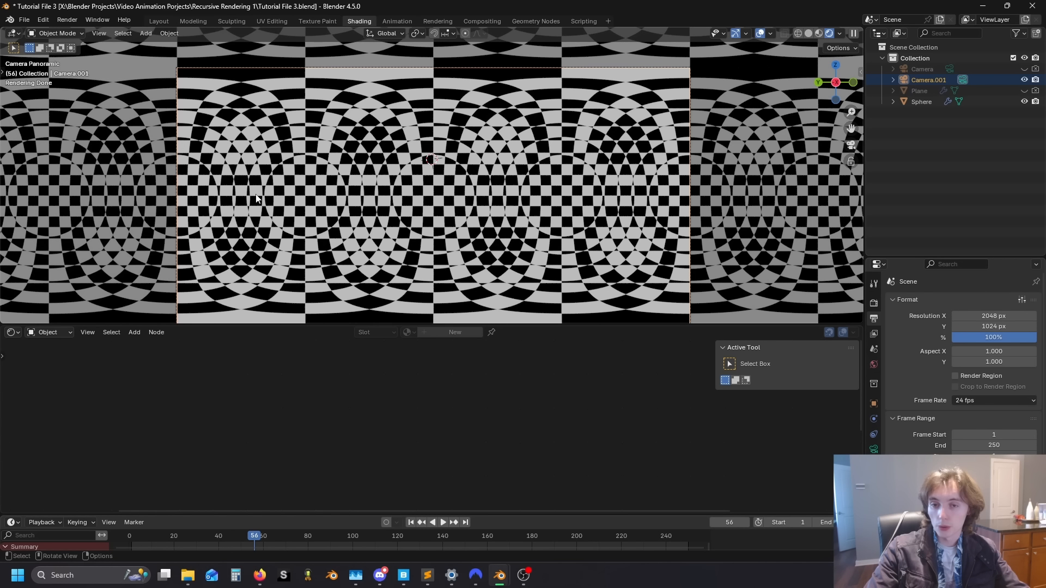
Step: In the sphere's material, connect the Add vector to the Environment Texture and load Image0001.exr into it
{"action": "left_click", "coordinate": [489, 235]}
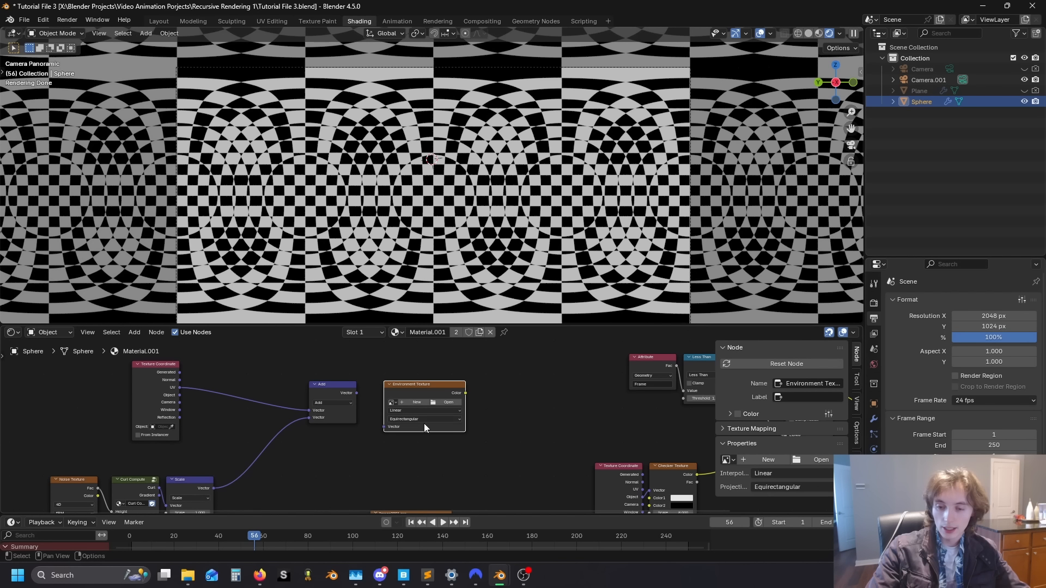
{"action": "left_click", "coordinate": [442, 402]}
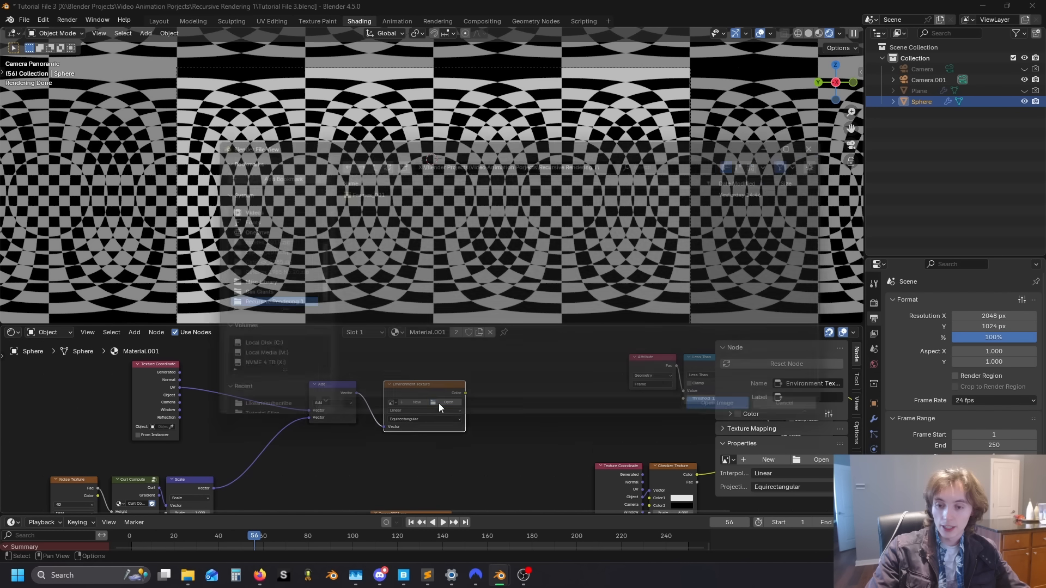
{"action": "double_click", "coordinate": [372, 188]}
{"action": "double_click", "coordinate": [436, 188]}
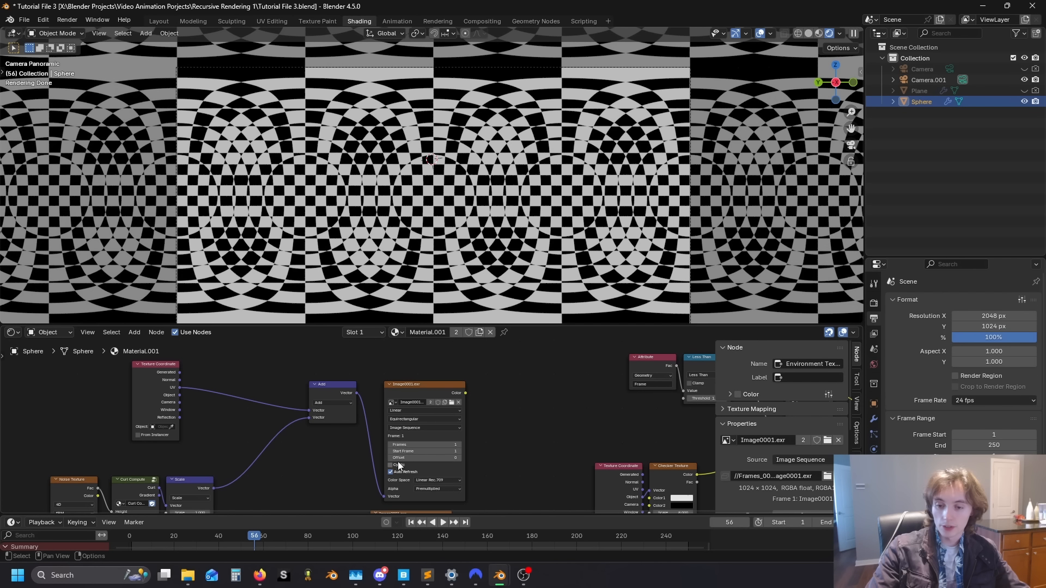
Step: Set the Environment Texture to 21835 frames with an offset of -1, and connect its Color to the Mix node's A input
{"action": "left_click", "coordinate": [391, 472]}
{"action": "left_click", "coordinate": [390, 457]}
{"action": "left_click_drag", "start_coordinate": [401, 445], "coordinate": [413, 444]}
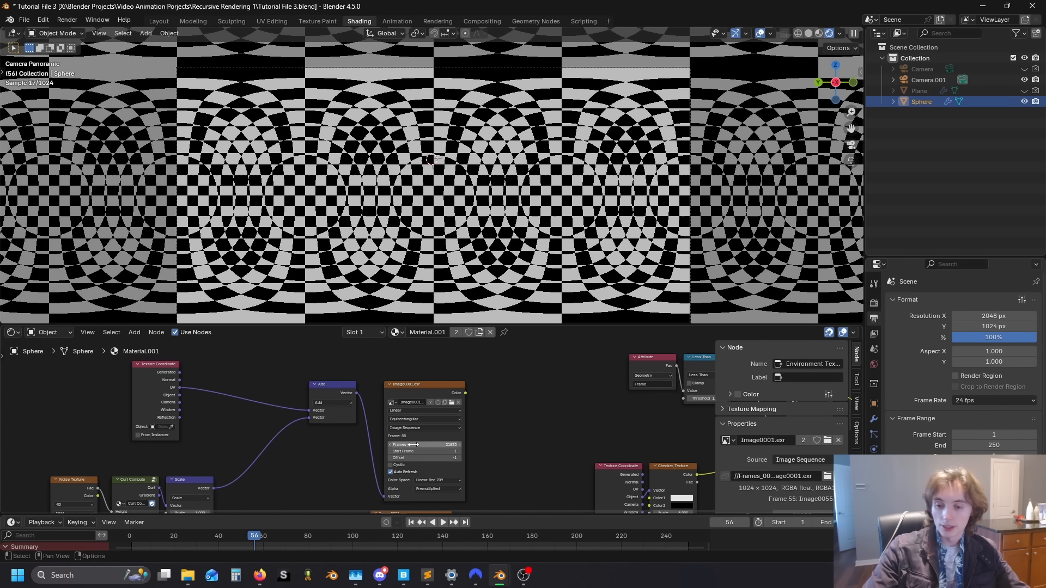
{"action": "middle_click_drag", "start_coordinate": [521, 416], "coordinate": [243, 412]}
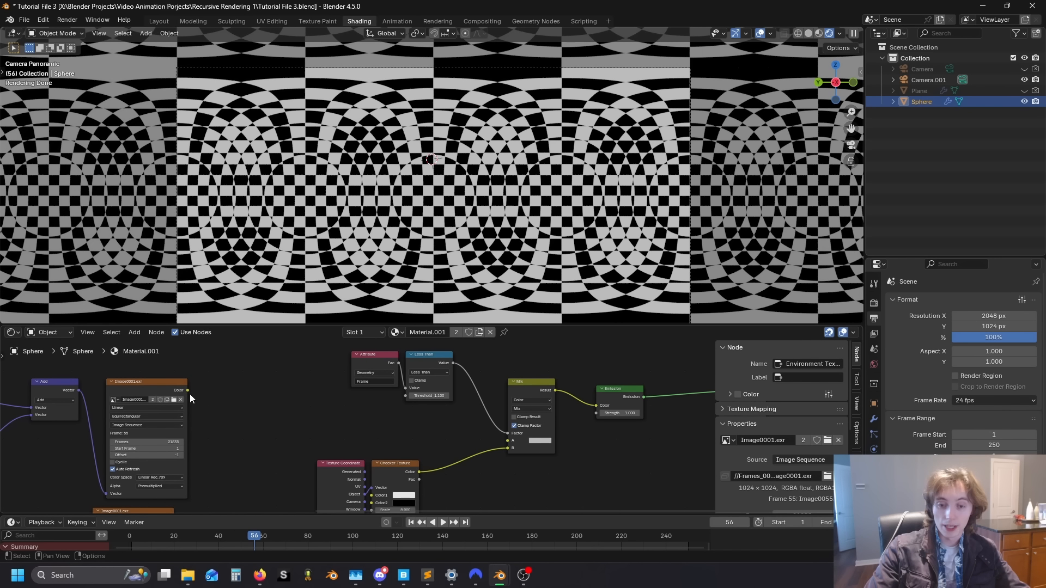
{"action": "left_click_drag", "start_coordinate": [188, 390], "coordinate": [508, 440]}
Step: Feed the Add node's first vector from the Texture Coordinate's Object output instead of UV
{"action": "middle_click_drag", "start_coordinate": [276, 447], "coordinate": [567, 431]}
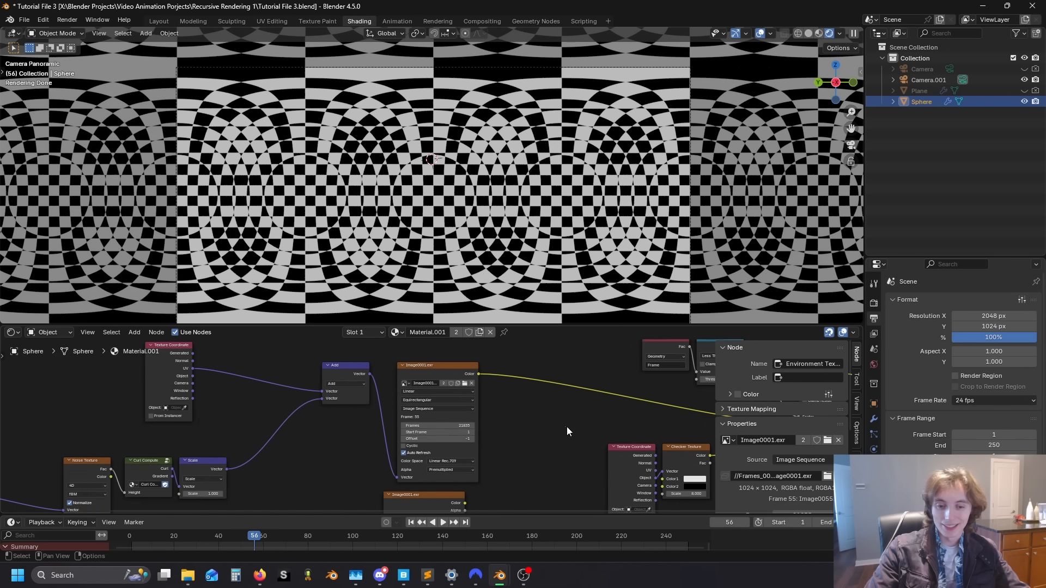
{"action": "scroll", "coordinate": [485, 454], "scroll_direction": "down", "scroll_amount": 3}
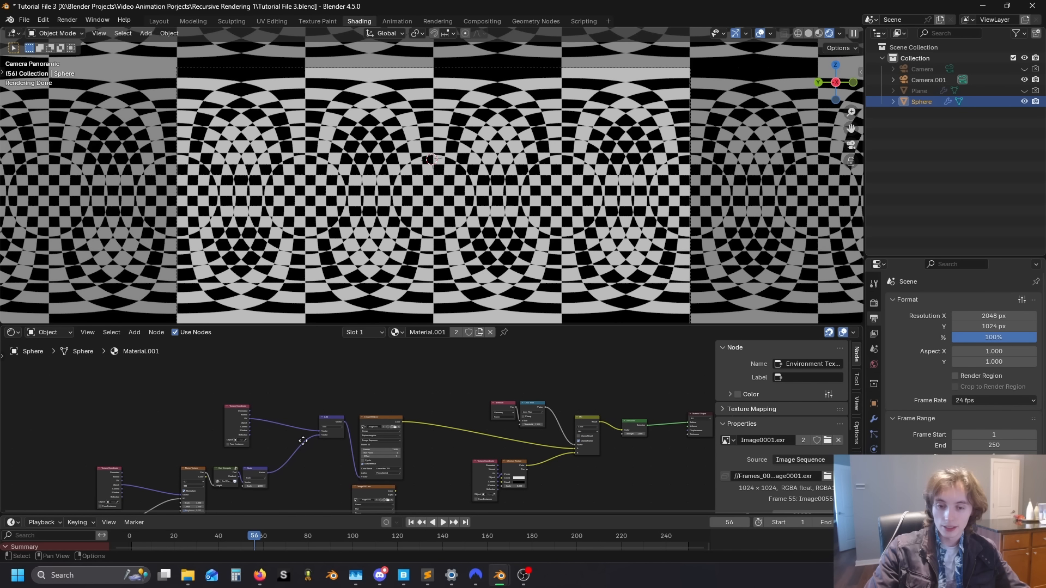
{"action": "scroll", "coordinate": [346, 425], "scroll_direction": "up", "scroll_amount": 3}
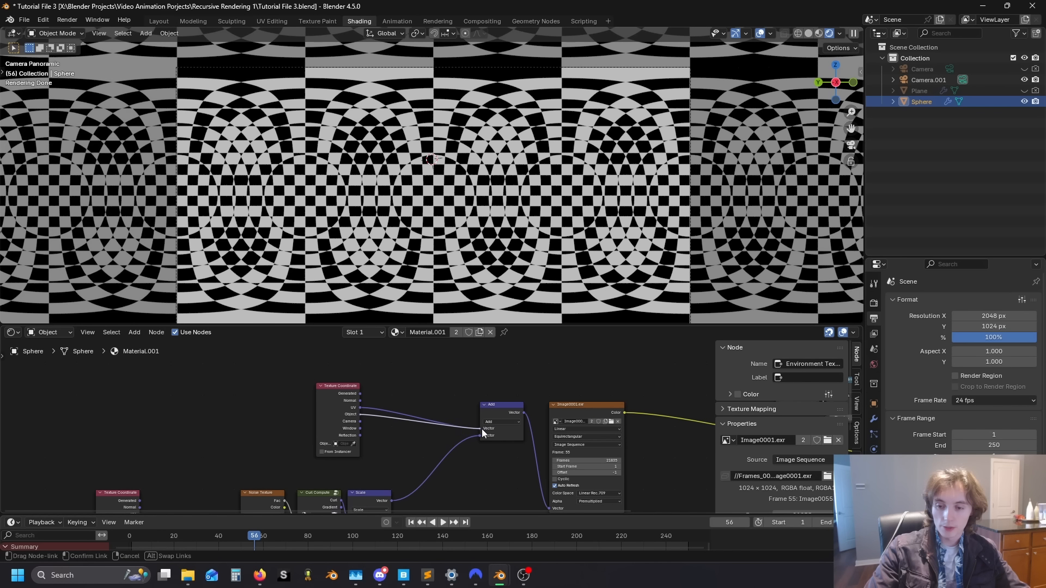
{"action": "scroll", "coordinate": [433, 463], "scroll_direction": "down", "scroll_amount": 3}
{"action": "middle_click_drag", "start_coordinate": [433, 471], "coordinate": [267, 430]}
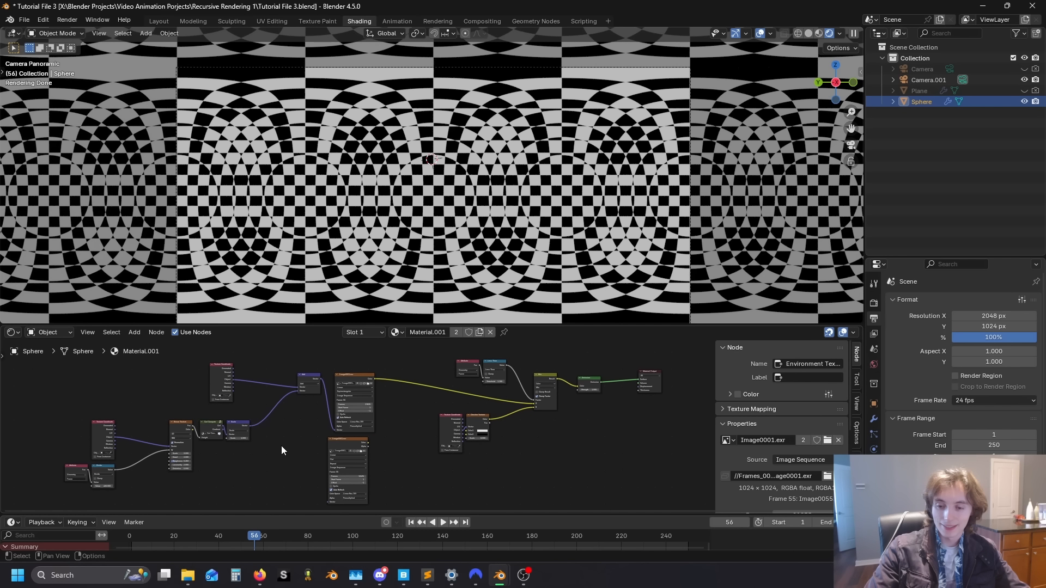
Step: Save the file and try rendering the animation through the panoramic camera
{"action": "key", "text": "ctrl+s"}
{"action": "key", "text": "ctrl+F12"}
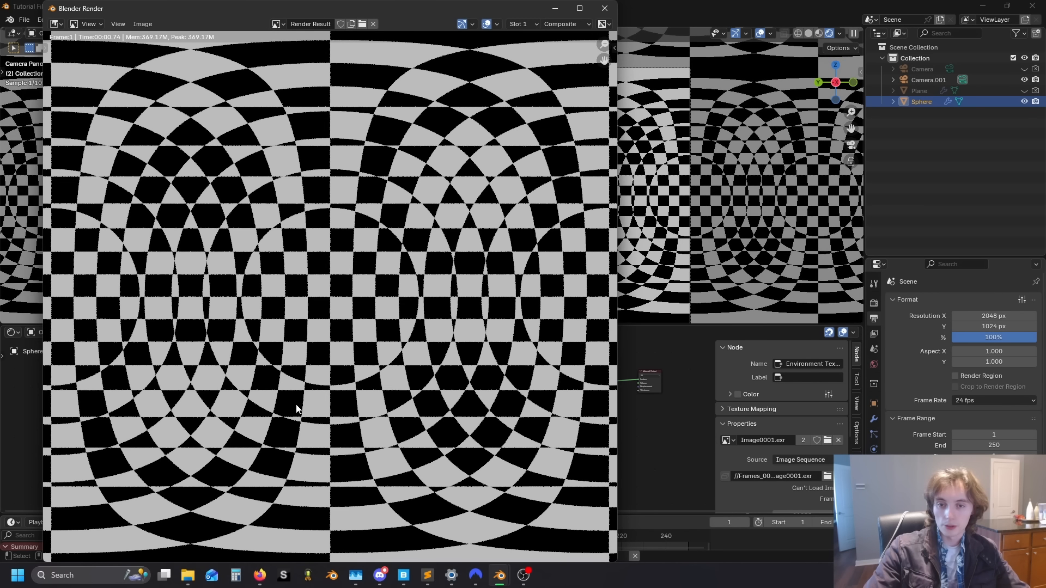
{"action": "key", "text": "Escape"}
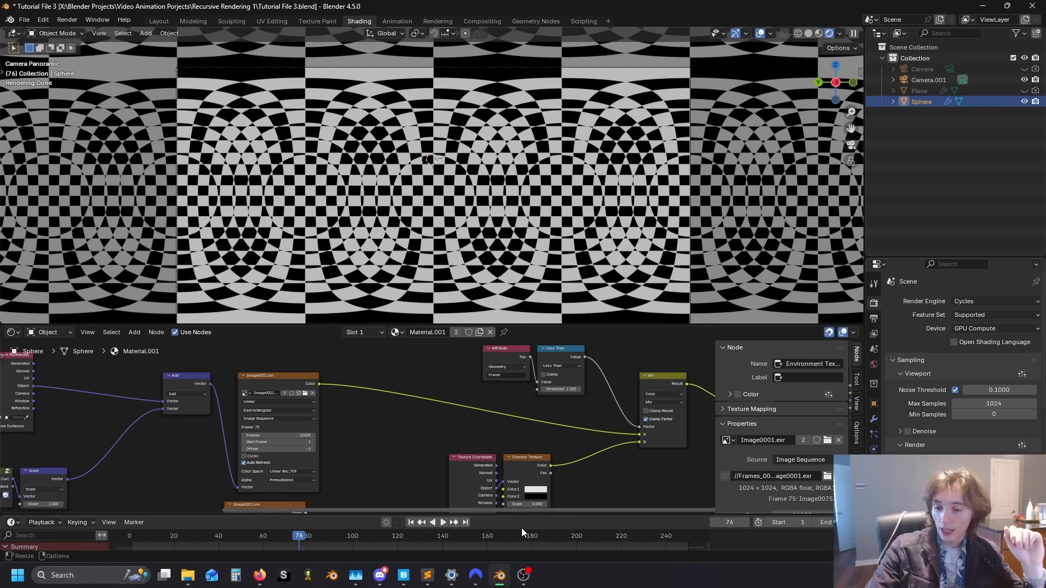
Step: Add a Geometry Nodes modifier to the sphere and assign the existing Geometry Nodes group to it
{"action": "left_click", "coordinate": [874, 420]}
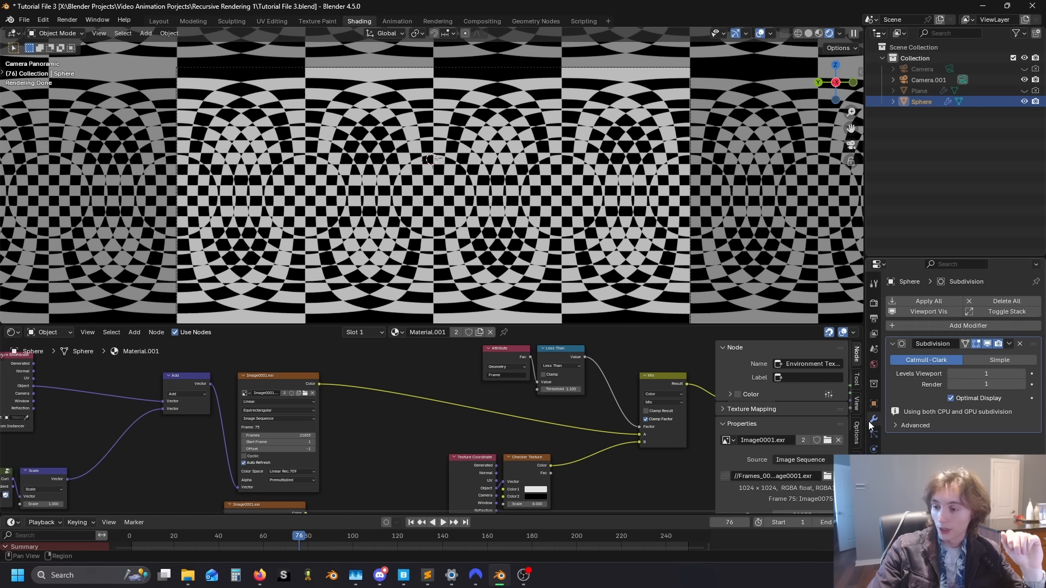
{"action": "left_click", "coordinate": [900, 327]}
{"action": "mouse_move", "coordinate": [885, 303]}
{"action": "left_click", "coordinate": [920, 376]}
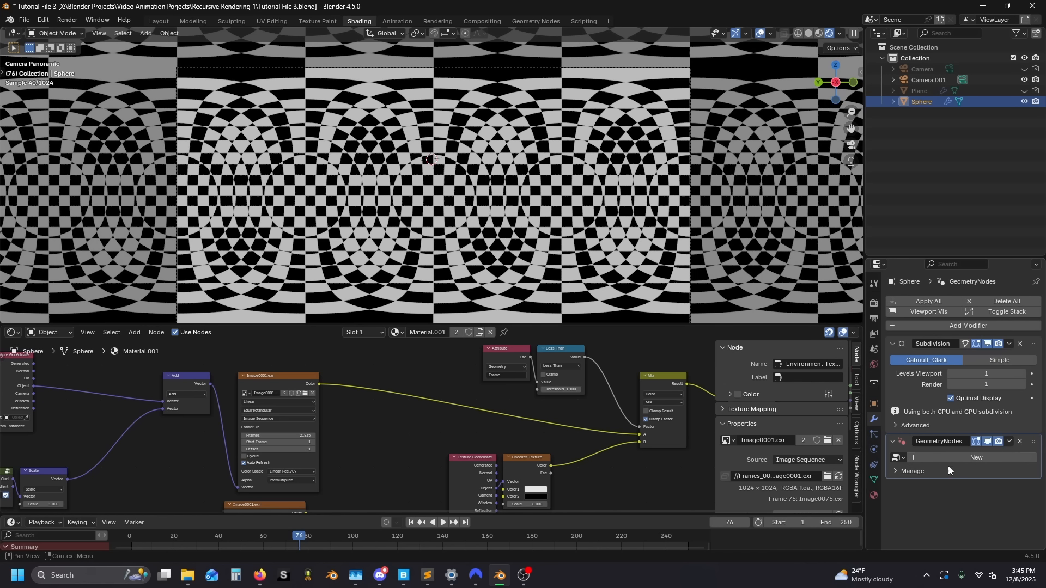
{"action": "left_click", "coordinate": [898, 458]}
{"action": "left_click", "coordinate": [828, 333]}
{"action": "scroll", "coordinate": [431, 442], "scroll_direction": "down", "scroll_amount": 1}
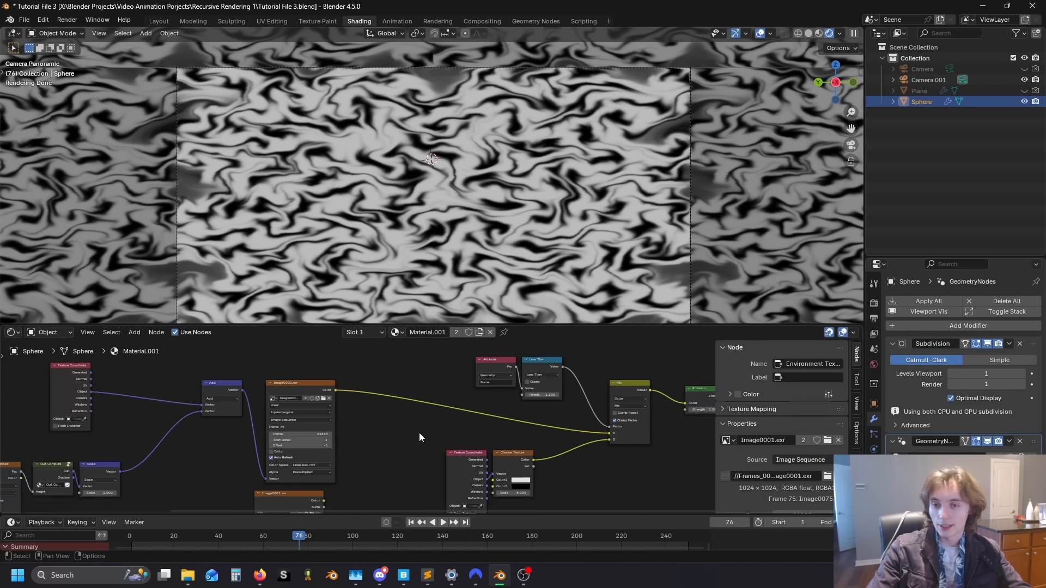
Step: Return to frame 1 and render the panoramic animation
{"action": "key", "text": "Home"}
{"action": "left_click", "coordinate": [411, 523]}
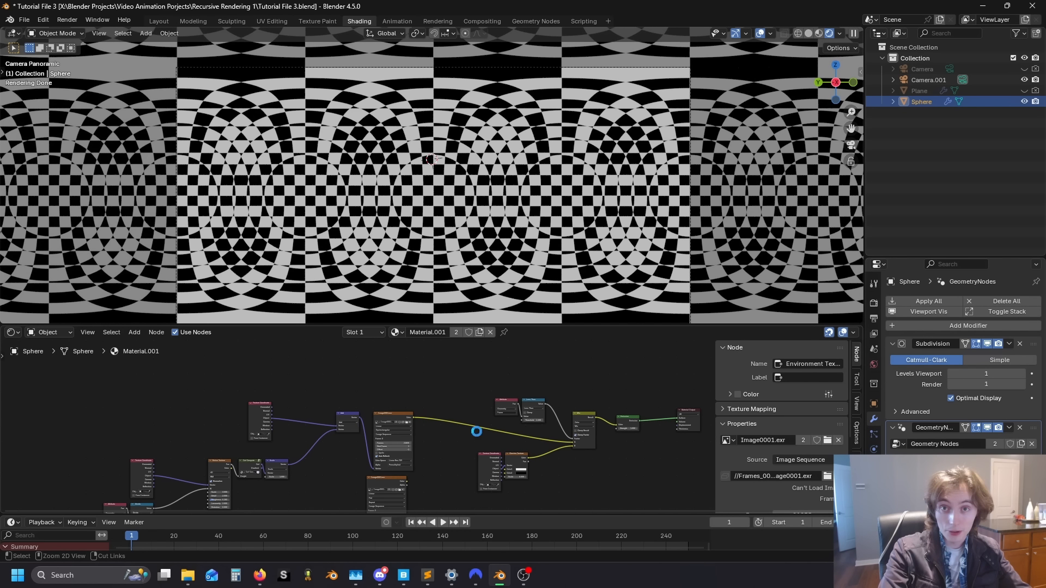
{"action": "key", "text": "ctrl+F12"}
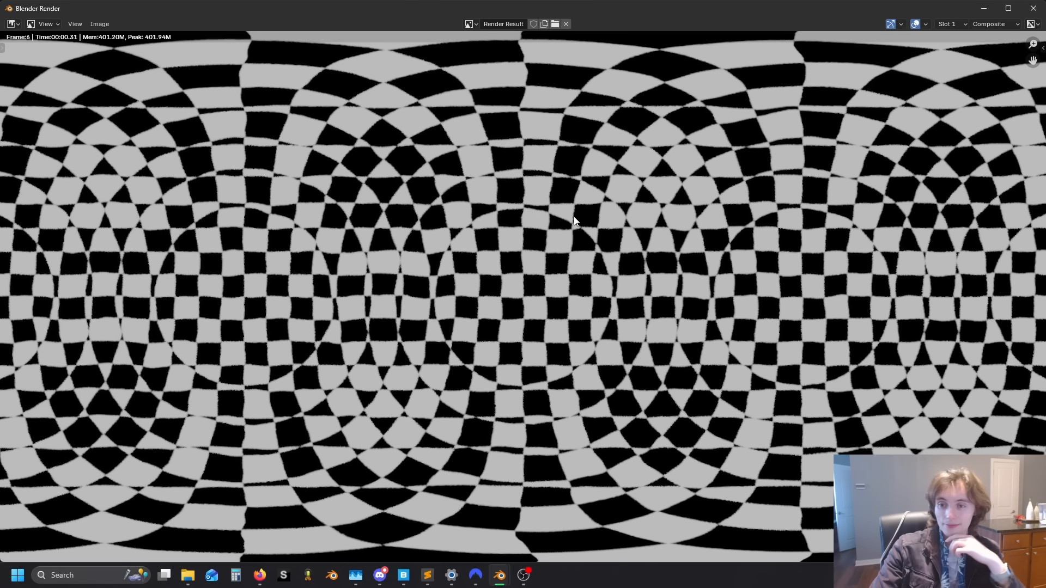
{"action": "key", "text": "Escape"}
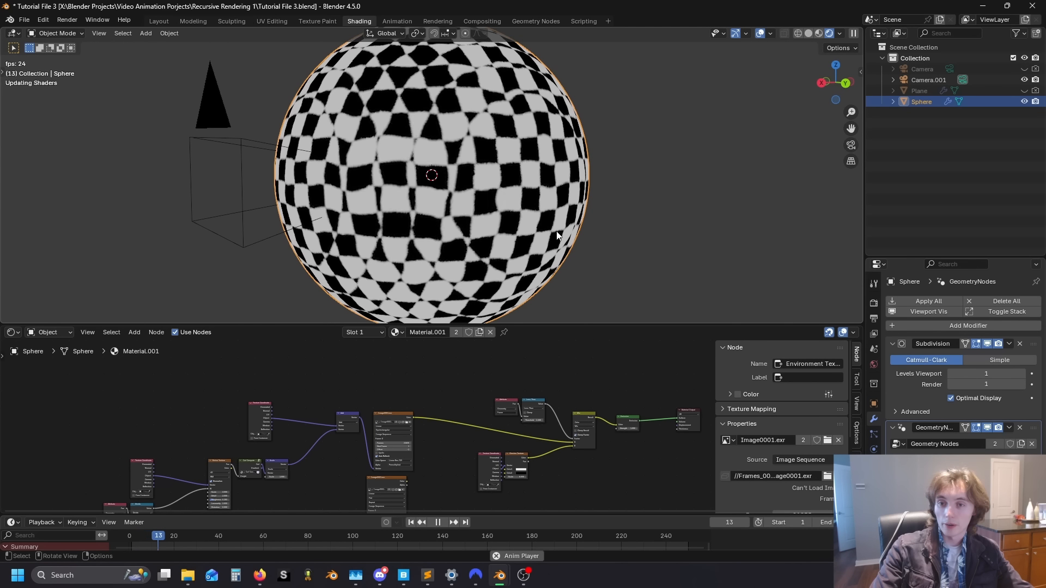
Step: Play the animation from the first frame and examine the distorted checker pattern on the outside of the sphere
{"action": "middle_click_drag", "start_coordinate": [475, 223], "coordinate": [643, 240]}
{"action": "scroll", "coordinate": [643, 241], "scroll_direction": "up", "scroll_amount": 12}
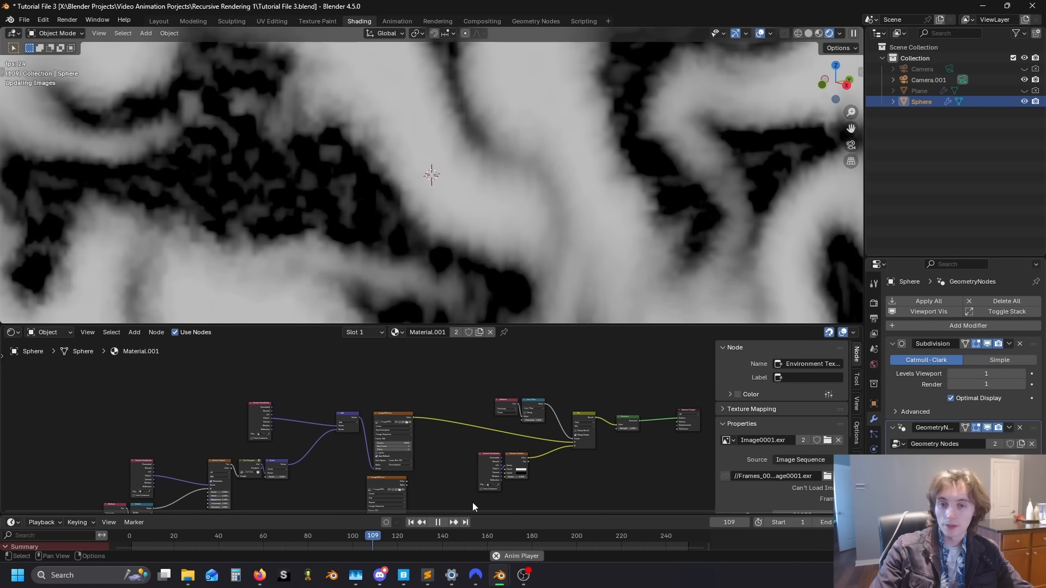
{"action": "left_click", "coordinate": [411, 523]}
{"action": "scroll", "coordinate": [477, 222], "scroll_direction": "down", "scroll_amount": 3}
{"action": "scroll", "coordinate": [476, 224], "scroll_direction": "down", "scroll_amount": 3}
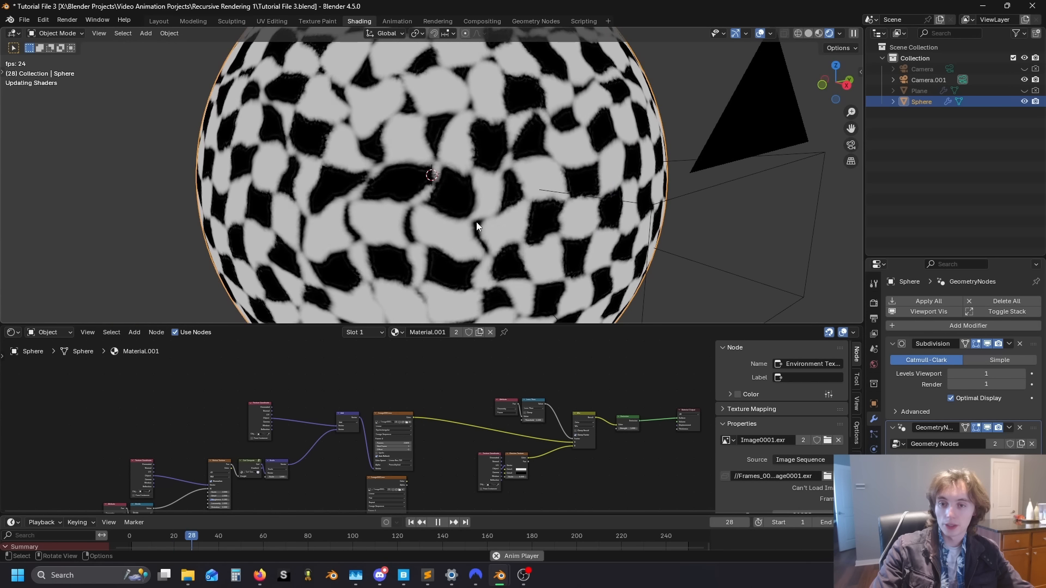
{"action": "scroll", "coordinate": [477, 223], "scroll_direction": "up", "scroll_amount": 2}
{"action": "key", "text": "space"}
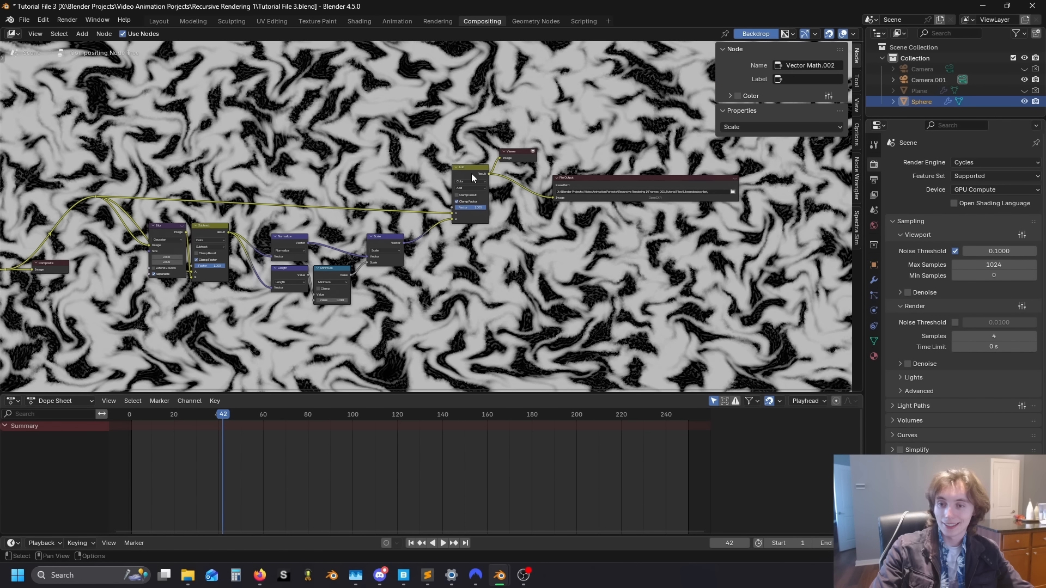
Step: Mute the compositor's Mix node set to Add, just before the Viewer, and return to the Shading workspace
{"action": "left_click", "coordinate": [472, 173]}
{"action": "key", "text": "m"}
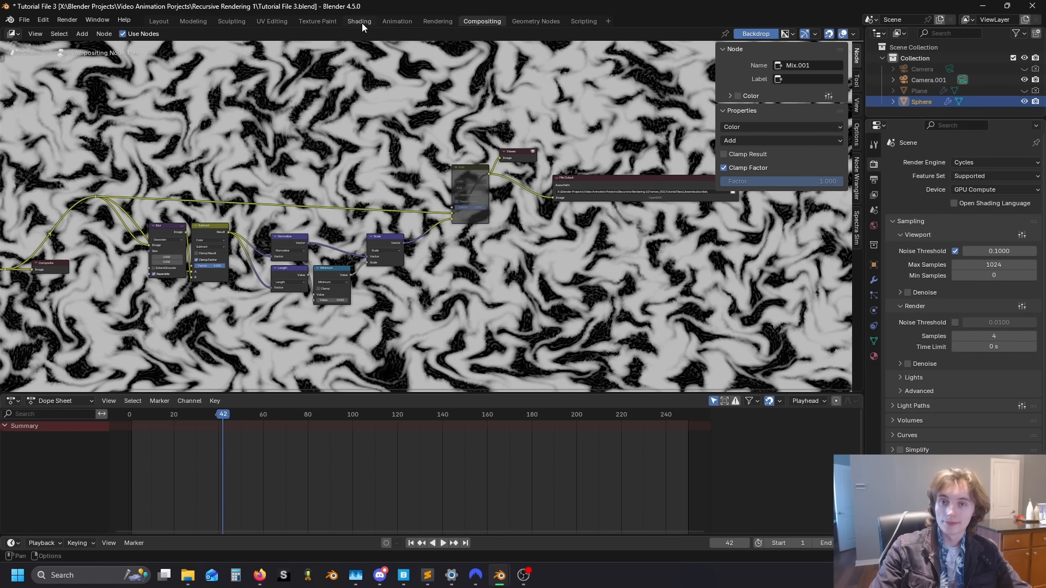
{"action": "left_click", "coordinate": [360, 21]}
Step: Set the Scale value of the vector Scale node after Curl Compute to 4
{"action": "scroll", "coordinate": [407, 421], "scroll_direction": "up", "scroll_amount": 3}
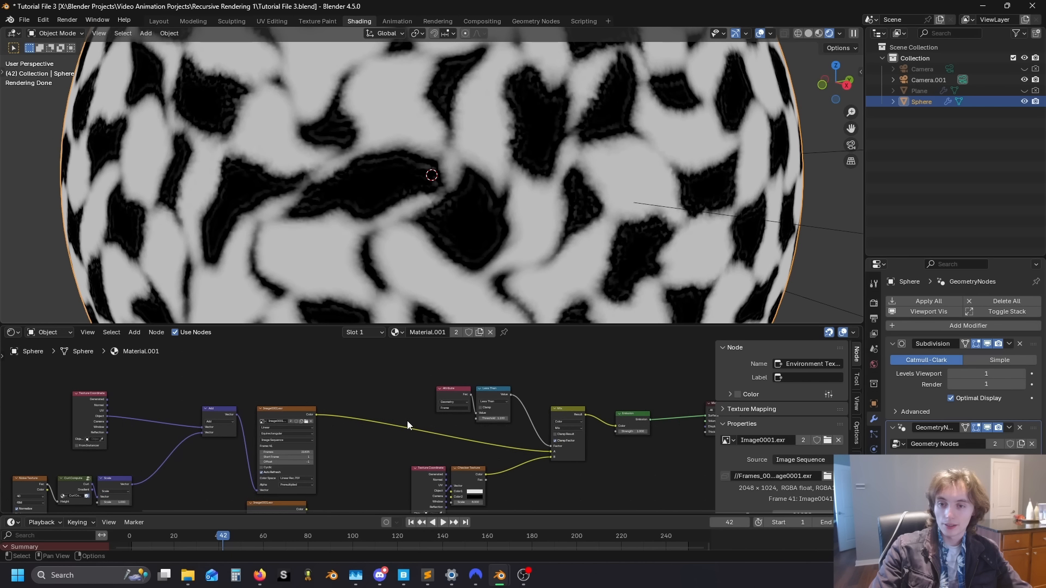
{"action": "scroll", "coordinate": [410, 461], "scroll_direction": "up", "scroll_amount": 3}
{"action": "left_click", "coordinate": [240, 461]}
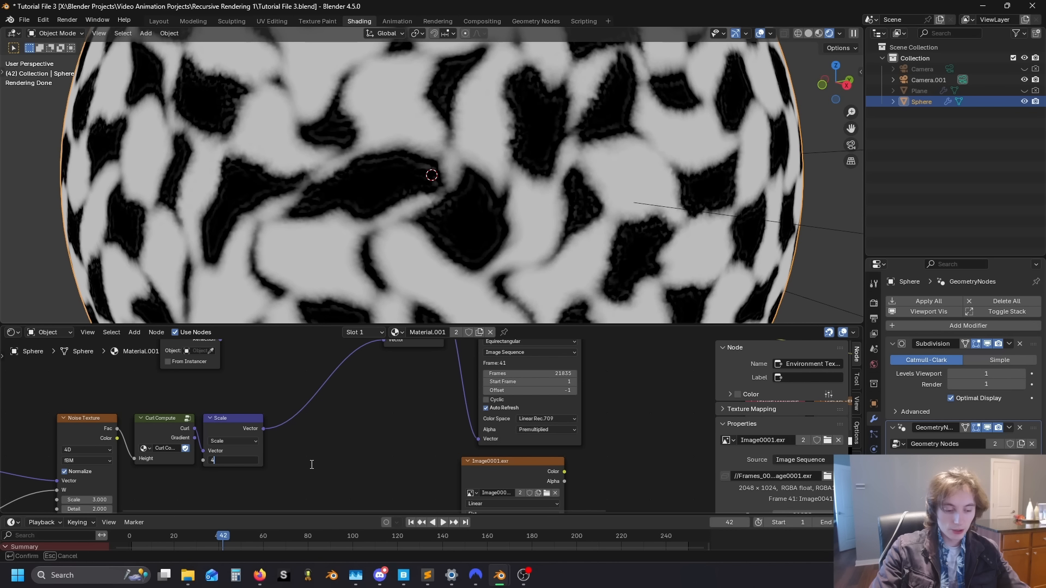
{"action": "type", "text": "4"}
{"action": "key", "text": "Return"}
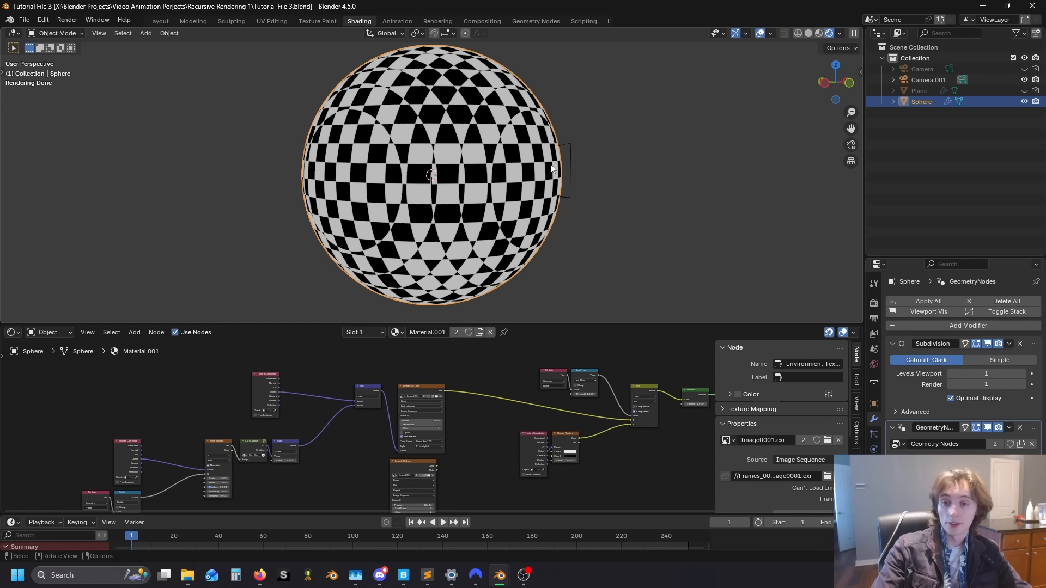
Step: Play back the re-rendered animation and examine the flow pattern from several sides of the sphere
{"action": "key", "text": "space"}
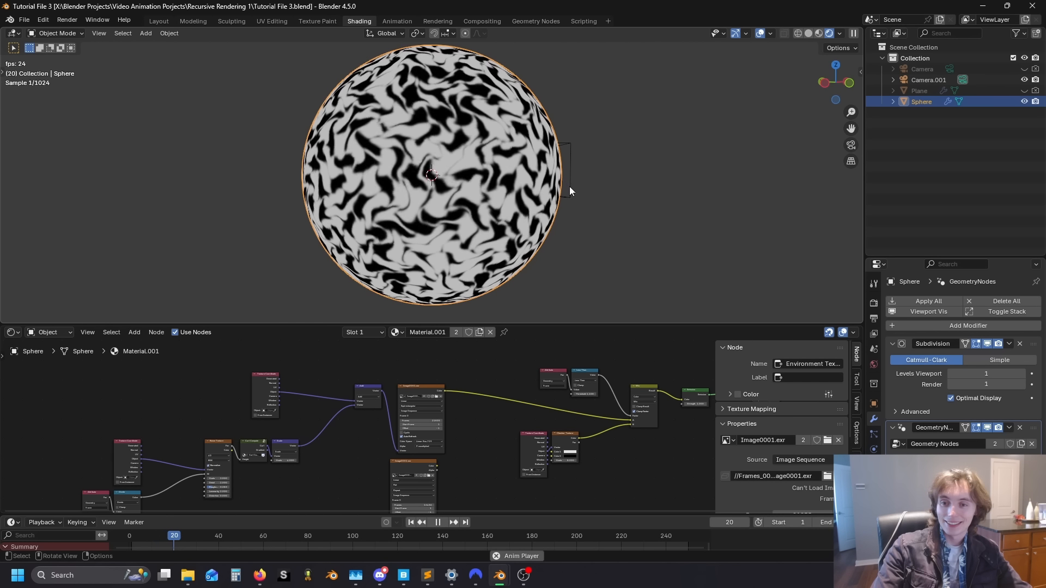
{"action": "middle_click_drag", "start_coordinate": [570, 186], "coordinate": [584, 154]}
{"action": "scroll", "coordinate": [364, 250], "scroll_direction": "up", "scroll_amount": 4}
{"action": "scroll", "coordinate": [577, 162], "scroll_direction": "down", "scroll_amount": 5}
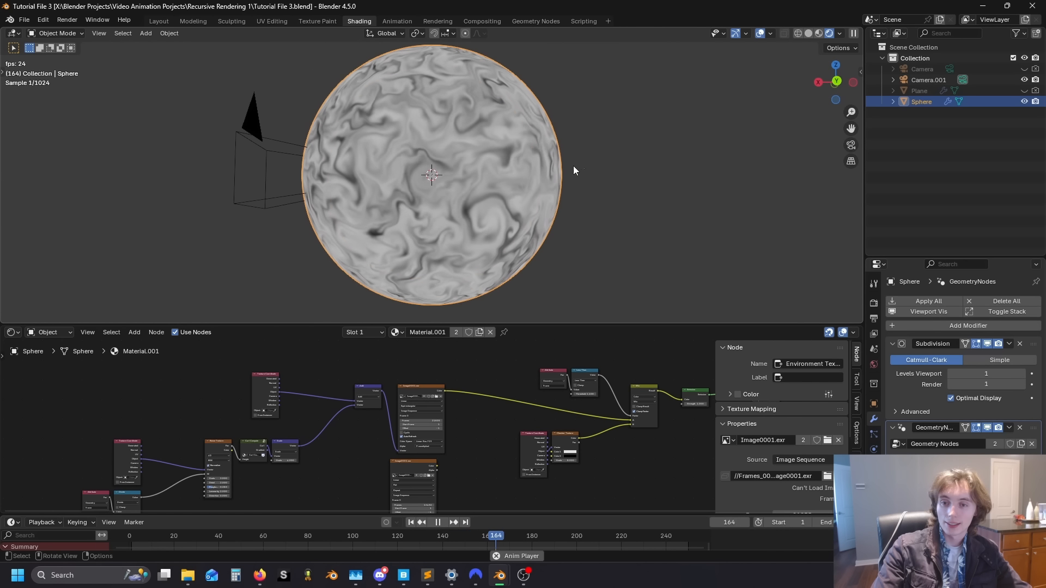
{"action": "middle_click_drag", "start_coordinate": [429, 188], "coordinate": [492, 194]}
{"action": "scroll", "coordinate": [446, 178], "scroll_direction": "up", "scroll_amount": 5}
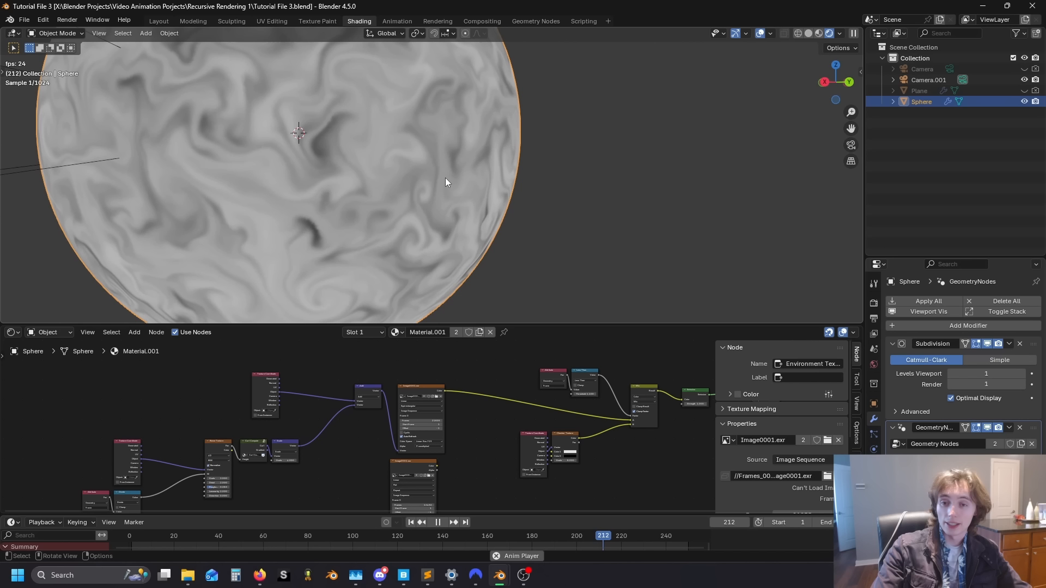
Step: View the rendered panoramic frame, and inspect the playing sphere up close for seams or distortion
{"action": "key", "text": "F12"}
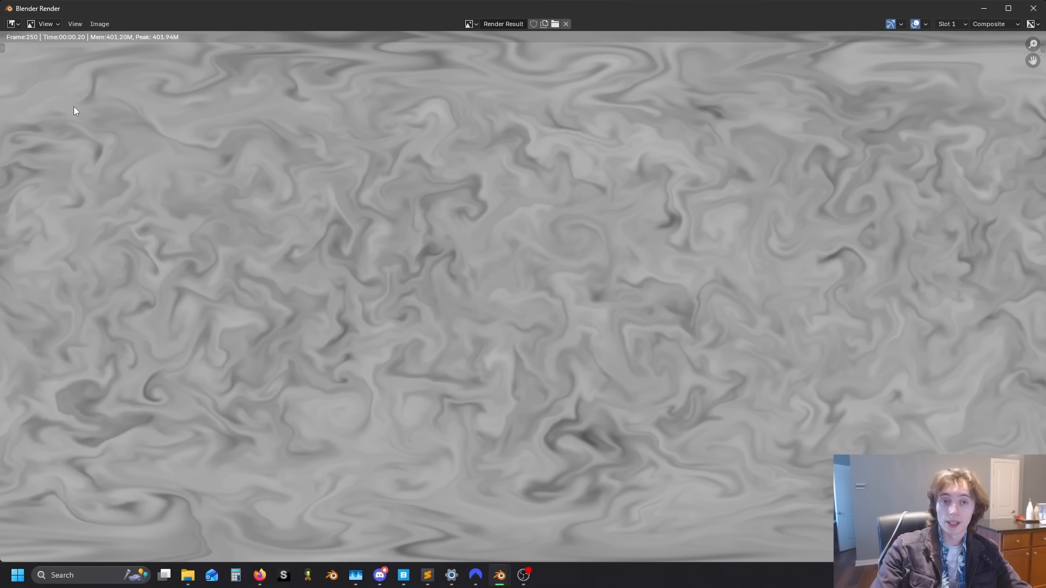
{"action": "left_click", "coordinate": [984, 9]}
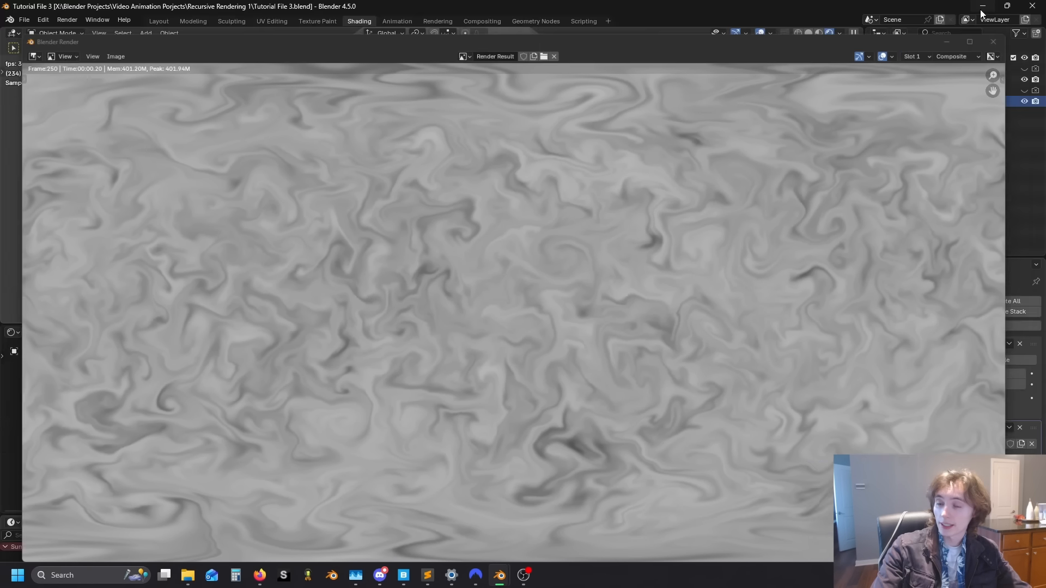
{"action": "middle_click_drag", "start_coordinate": [454, 240], "coordinate": [607, 271]}
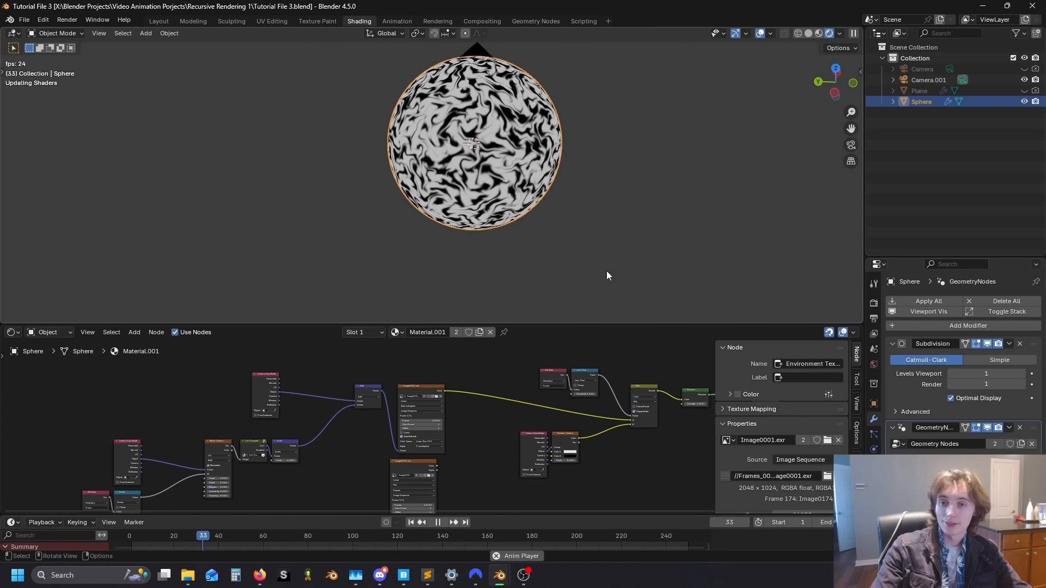
{"action": "scroll", "coordinate": [607, 270], "scroll_direction": "up", "scroll_amount": 5}
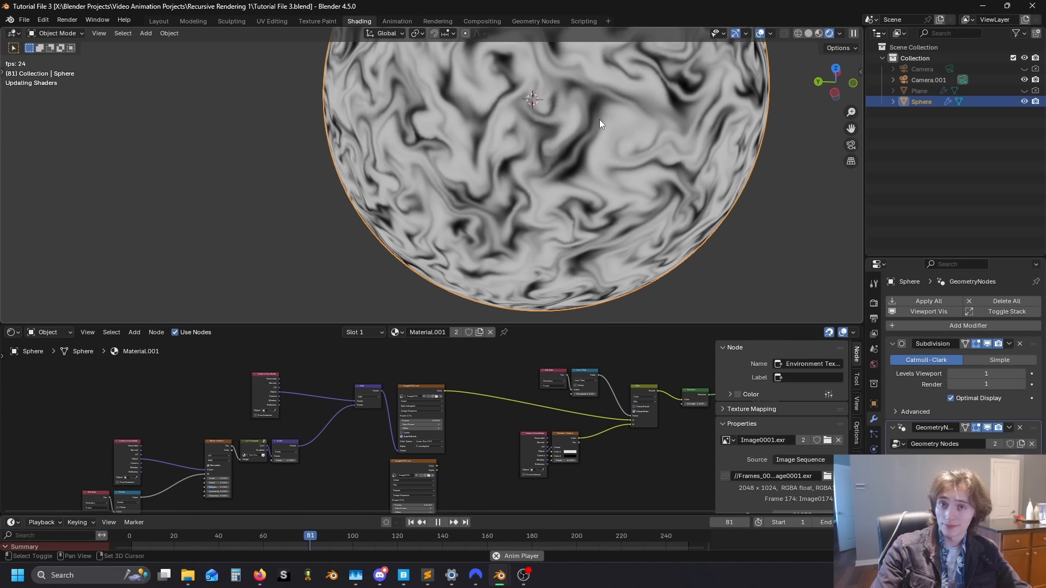
{"action": "middle_click_drag", "start_coordinate": [600, 119], "coordinate": [514, 194], "text": "shift"}
{"action": "scroll", "coordinate": [518, 230], "scroll_direction": "down", "scroll_amount": 2}
{"action": "middle_click_drag", "start_coordinate": [562, 238], "coordinate": [557, 211], "text": "shift"}
{"action": "scroll", "coordinate": [557, 211], "scroll_direction": "up", "scroll_amount": 2}
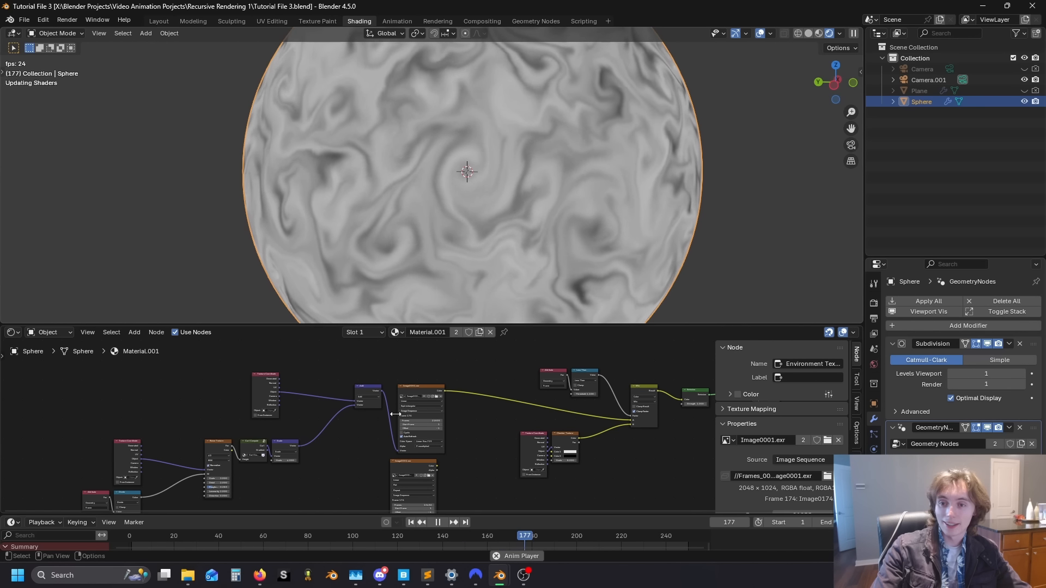
Step: Move the Noise Texture and its input nodes away from Curl Compute to leave a gap between them
{"action": "middle_click_drag", "start_coordinate": [186, 417], "coordinate": [327, 396]}
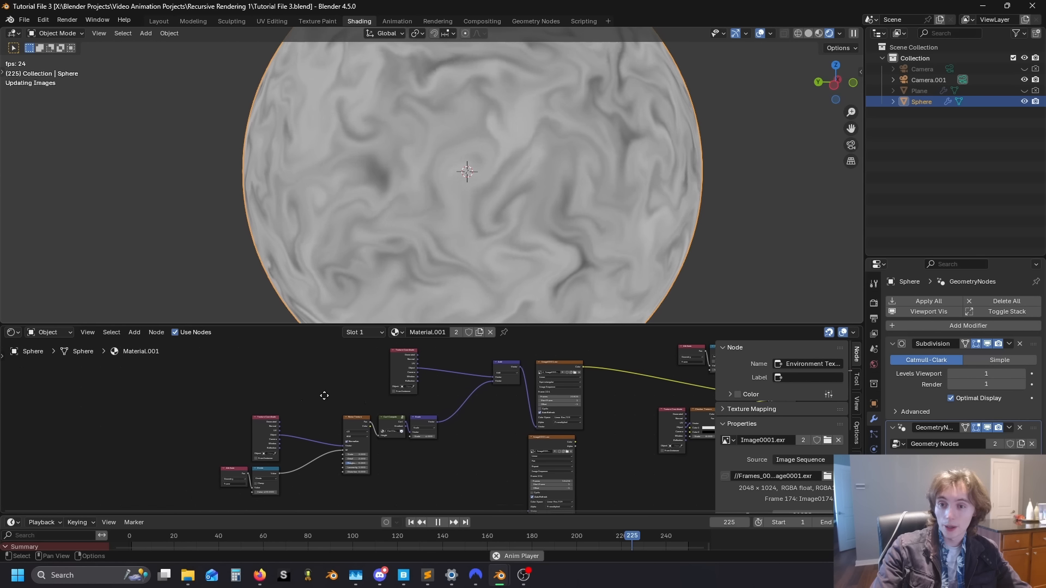
{"action": "scroll", "coordinate": [328, 394], "scroll_direction": "up", "scroll_amount": 2}
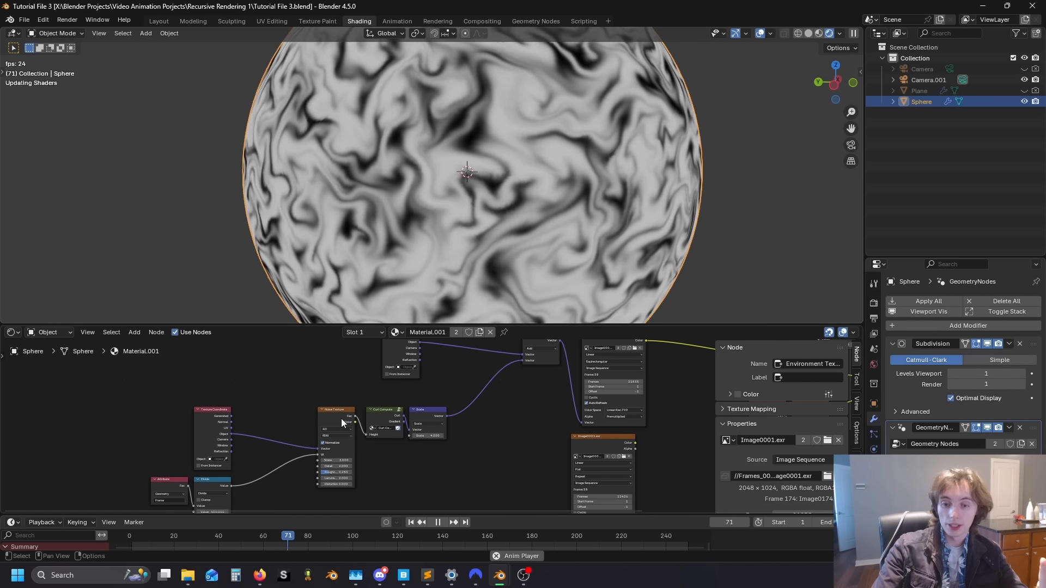
{"action": "left_click", "coordinate": [345, 424]}
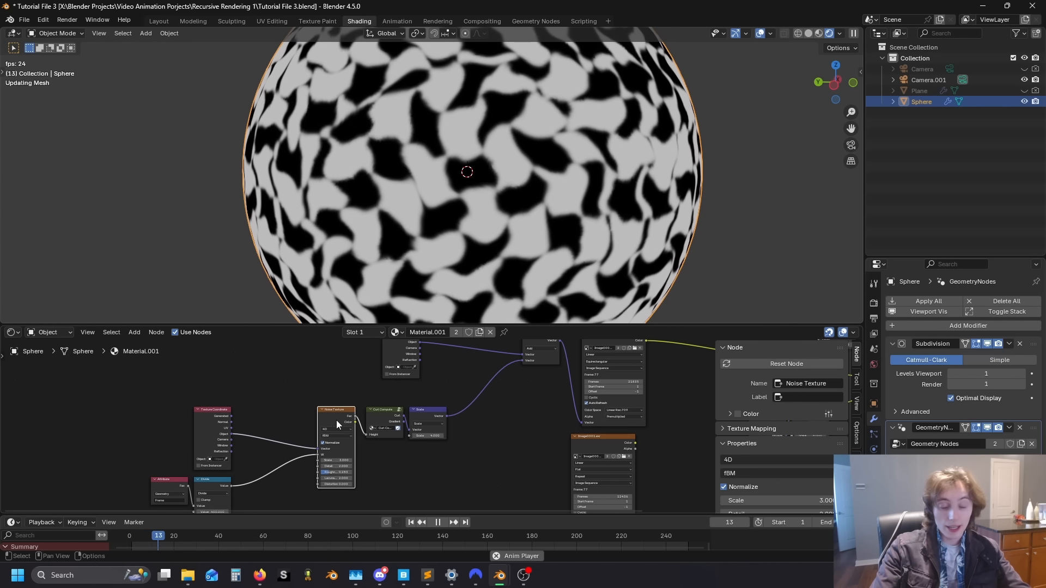
{"action": "scroll", "coordinate": [336, 420], "scroll_direction": "down", "scroll_amount": 3}
{"action": "middle_click_drag", "start_coordinate": [298, 424], "coordinate": [338, 412]}
{"action": "left_click_drag", "start_coordinate": [174, 392], "coordinate": [364, 486]}
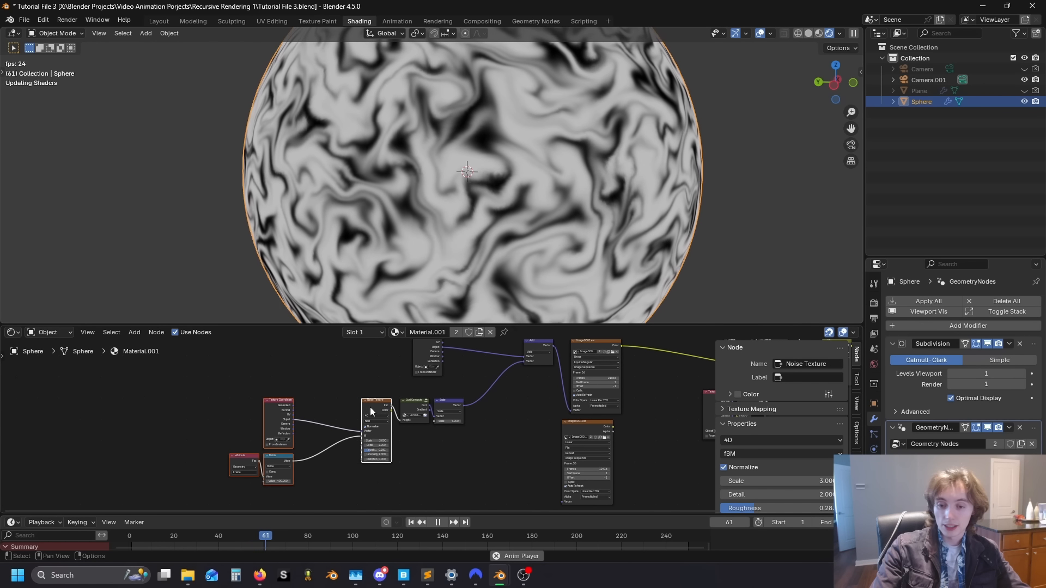
{"action": "left_click_drag", "start_coordinate": [372, 409], "coordinate": [245, 397]}
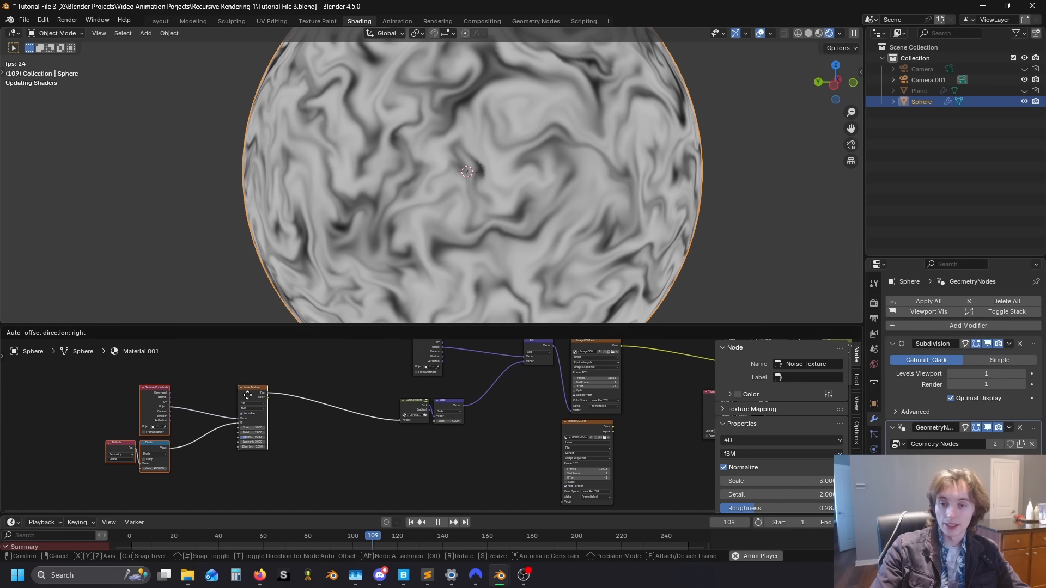
Step: Add a Voronoi Texture driven by the Object coordinates and connect its Distance output to Curl Compute's Height input
{"action": "scroll", "coordinate": [321, 410], "scroll_direction": "up", "scroll_amount": 2}
{"action": "key", "text": "shift+a"}
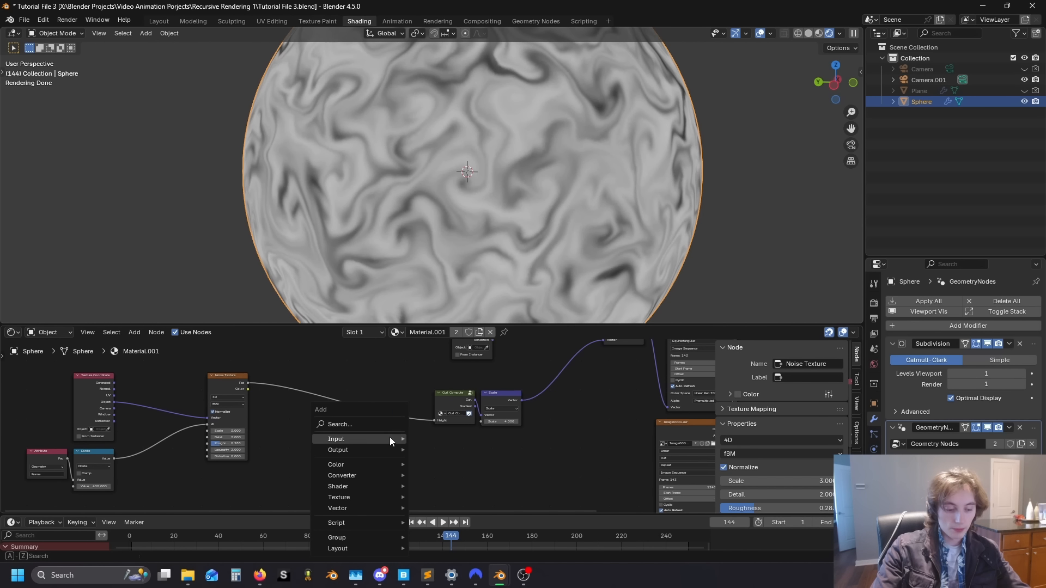
{"action": "type", "text": "vo"}
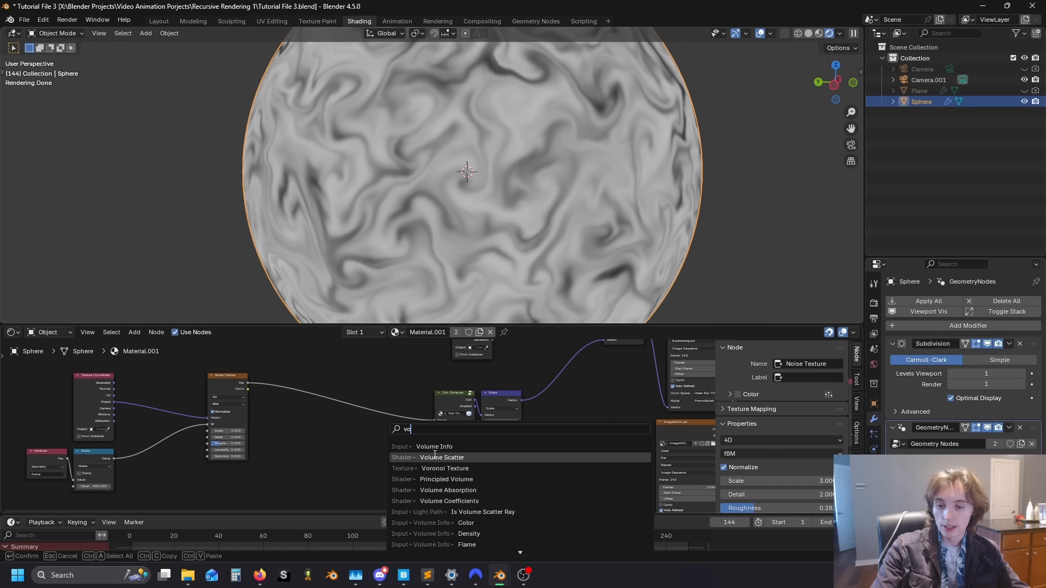
{"action": "left_click", "coordinate": [443, 468]}
{"action": "left_click", "coordinate": [315, 426]}
{"action": "middle_click_drag", "start_coordinate": [271, 424], "coordinate": [303, 396]}
{"action": "left_click_drag", "start_coordinate": [145, 374], "coordinate": [348, 459]}
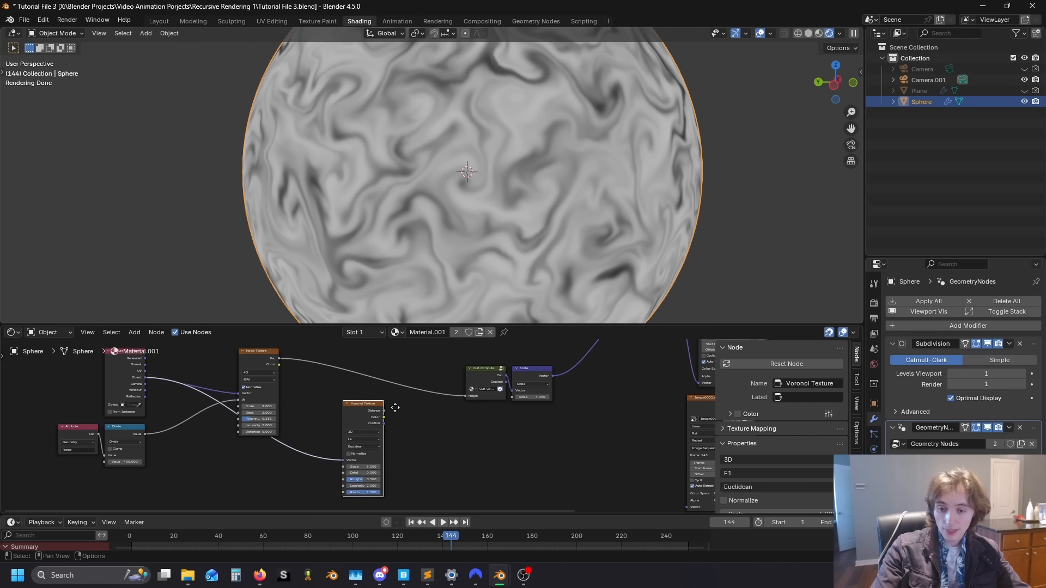
{"action": "scroll", "coordinate": [354, 414], "scroll_direction": "up", "scroll_amount": 2}
{"action": "left_click_drag", "start_coordinate": [364, 410], "coordinate": [488, 401]}
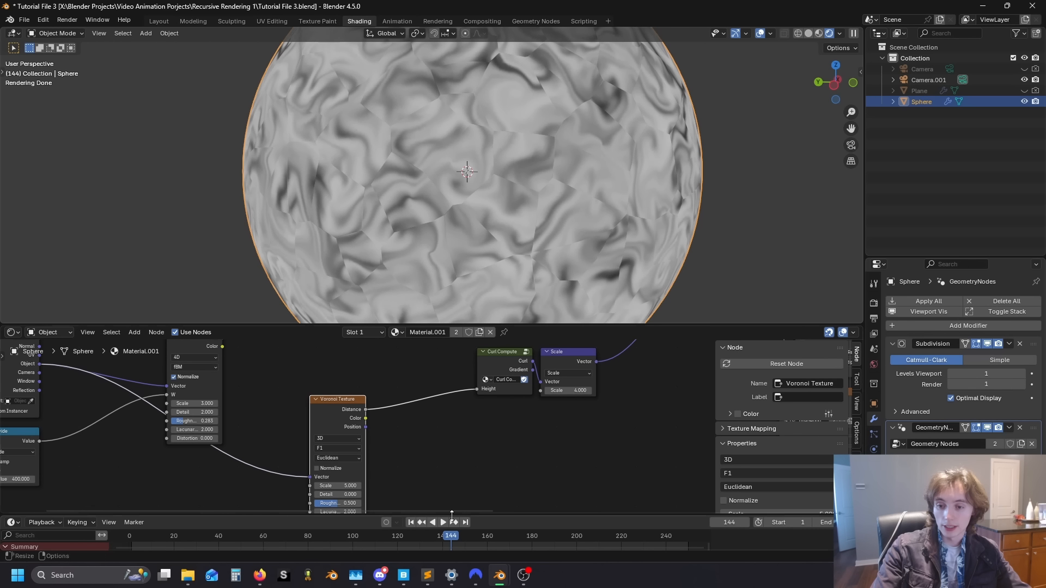
Step: Return to frame 1 and preview the Voronoi Texture's Distance output on the sphere
{"action": "left_click", "coordinate": [411, 523]}
{"action": "scroll", "coordinate": [537, 390], "scroll_direction": "down", "scroll_amount": 2}
{"action": "scroll", "coordinate": [485, 408], "scroll_direction": "up", "scroll_amount": 1}
{"action": "left_click", "coordinate": [468, 387]}
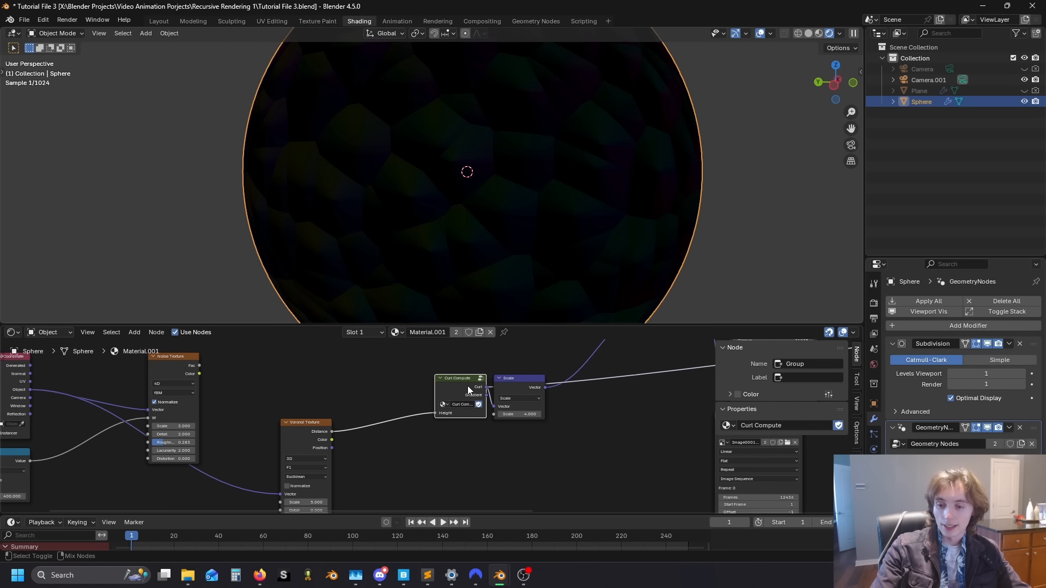
{"action": "left_click", "coordinate": [333, 427], "text": "ctrl+shift"}
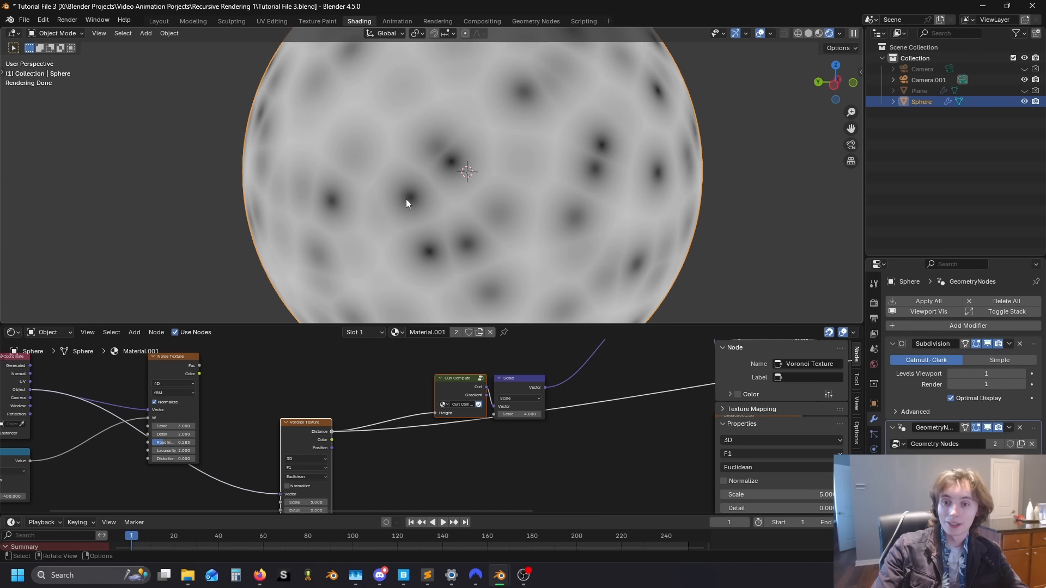
Step: Switch the Voronoi Texture to Smooth F1, with Roughness 0 and Smoothness 0.325
{"action": "middle_click_drag", "start_coordinate": [360, 464], "coordinate": [365, 425]}
{"action": "scroll", "coordinate": [364, 429], "scroll_direction": "up", "scroll_amount": 2}
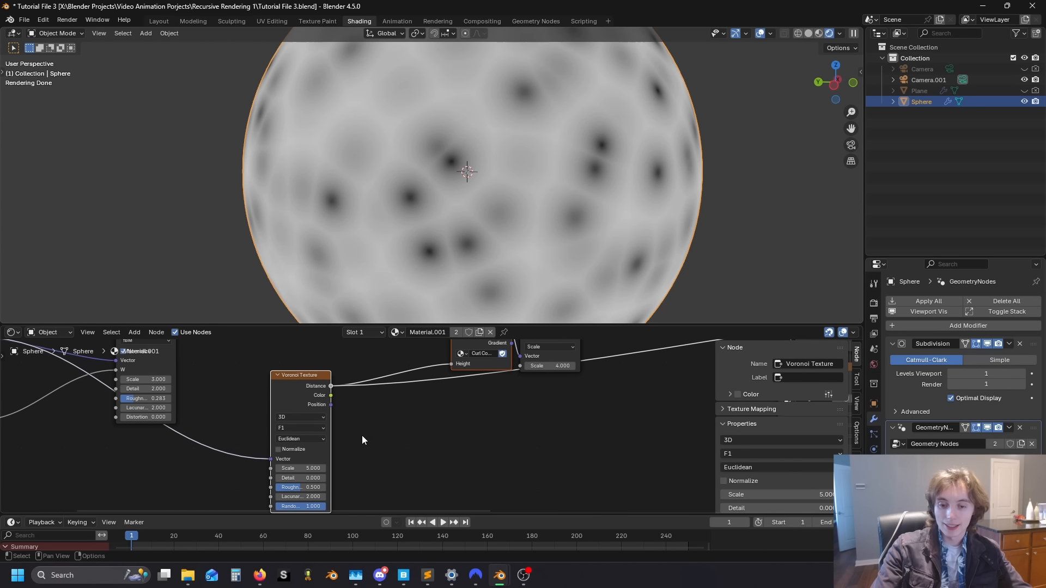
{"action": "left_click", "coordinate": [303, 429]}
{"action": "left_click", "coordinate": [295, 474]}
{"action": "middle_click_drag", "start_coordinate": [352, 490], "coordinate": [367, 459]}
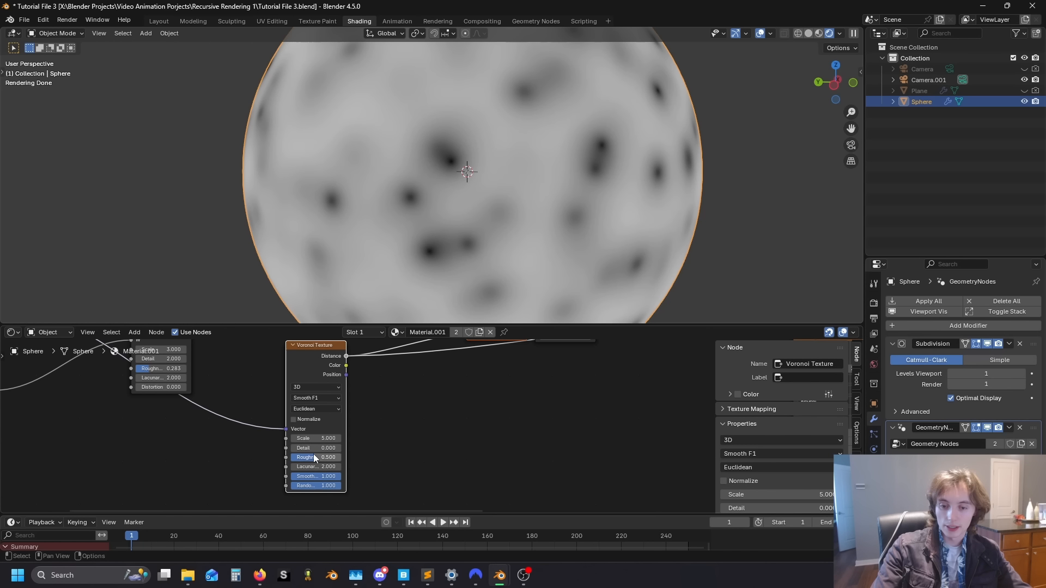
{"action": "left_click_drag", "start_coordinate": [313, 457], "coordinate": [309, 480]}
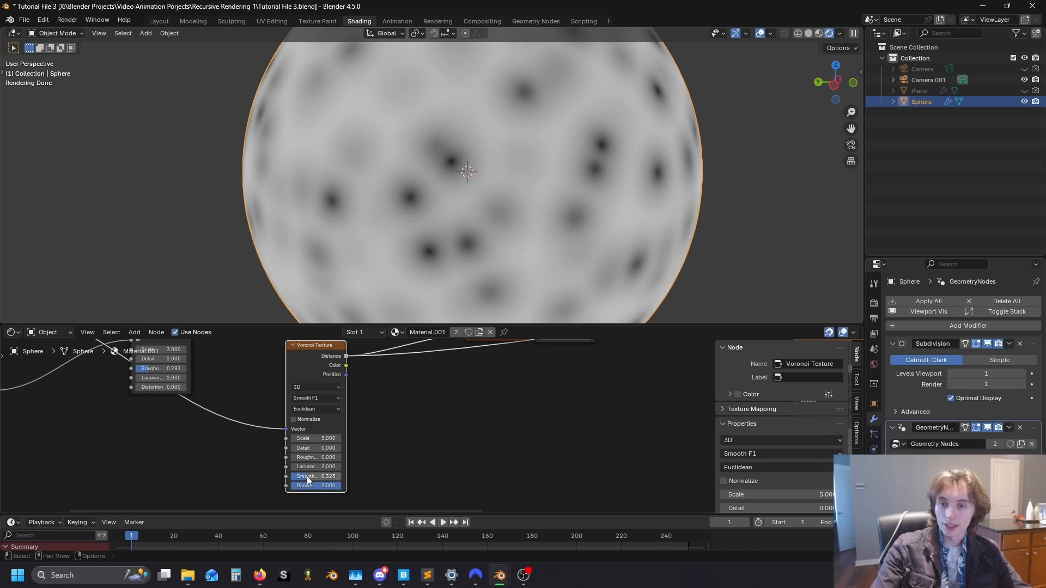
Step: Space the nodes apart and insert a Color Ramp between the Voronoi Texture and Curl Compute
{"action": "middle_click_drag", "start_coordinate": [351, 385], "coordinate": [358, 427]}
{"action": "left_click_drag", "start_coordinate": [330, 404], "coordinate": [270, 430]}
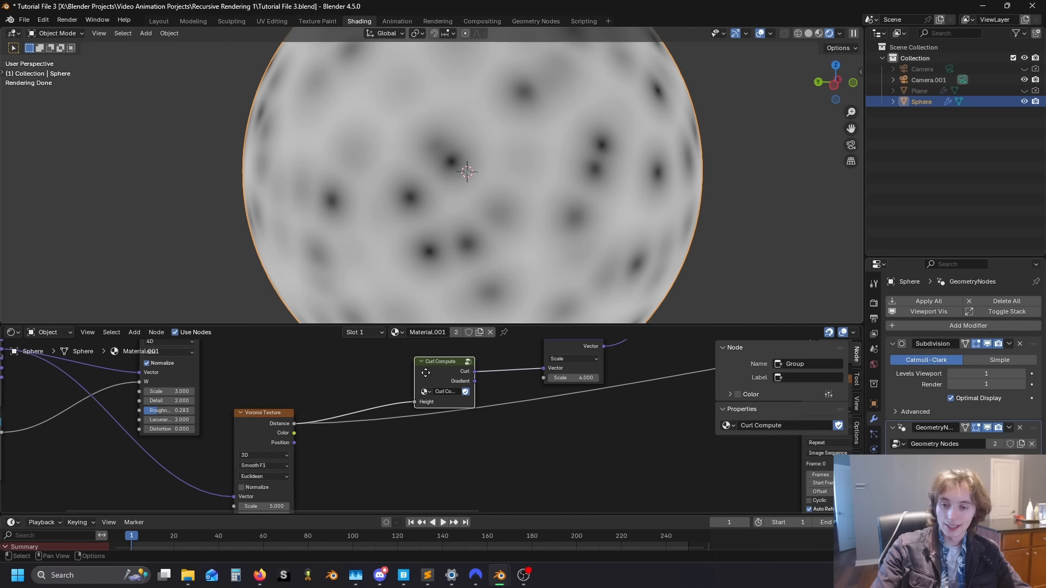
{"action": "middle_click_drag", "start_coordinate": [384, 443], "coordinate": [383, 465]}
{"action": "left_click_drag", "start_coordinate": [423, 398], "coordinate": [482, 370]}
{"action": "key", "text": "shift+a"}
{"action": "type", "text": "c"}
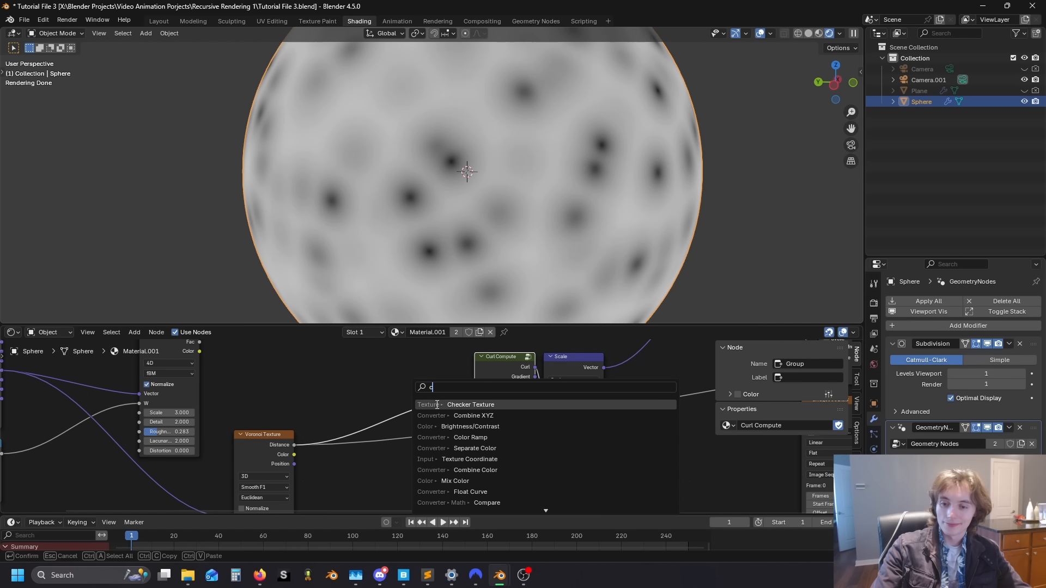
{"action": "left_click", "coordinate": [450, 437]}
{"action": "left_click", "coordinate": [336, 353]}
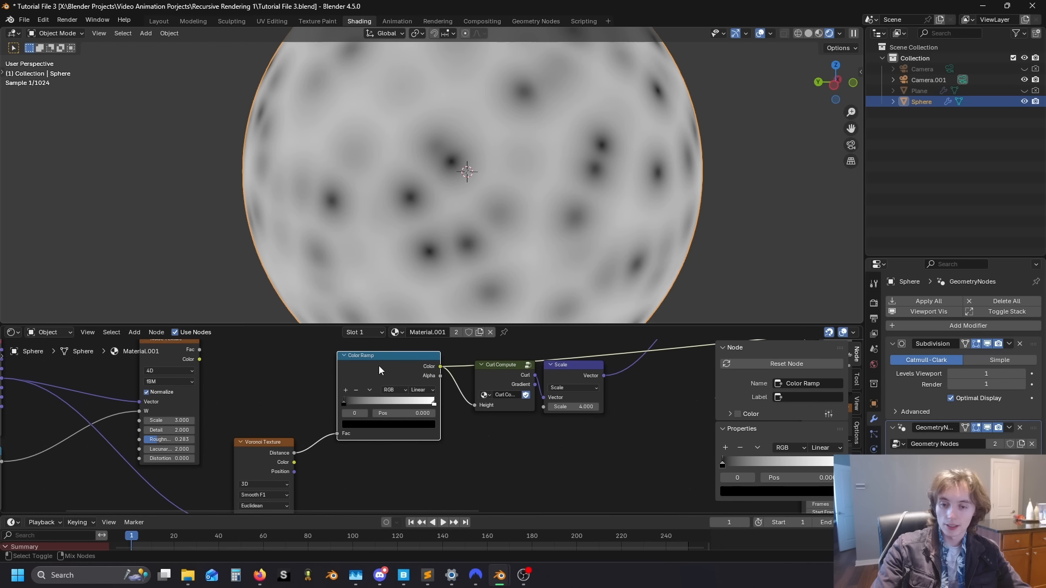
Step: Flip the Color Ramp and move its black stop to position 0.532 to isolate white spots
{"action": "left_click", "coordinate": [370, 394]}
{"action": "left_click", "coordinate": [382, 403]}
{"action": "scroll", "coordinate": [470, 466], "scroll_direction": "up", "scroll_amount": 1}
{"action": "scroll", "coordinate": [444, 408], "scroll_direction": "up", "scroll_amount": 1}
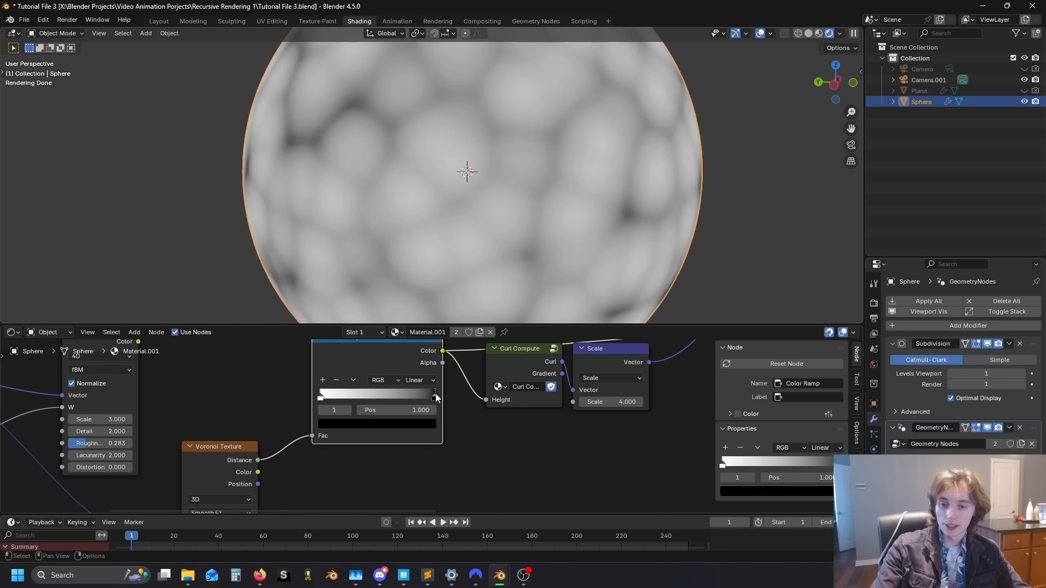
{"action": "left_click_drag", "start_coordinate": [435, 399], "coordinate": [384, 392]}
Step: Set the Color Ramp's interpolation to Ease to soften the edges of the spots
{"action": "middle_click_drag", "start_coordinate": [493, 261], "coordinate": [426, 255]}
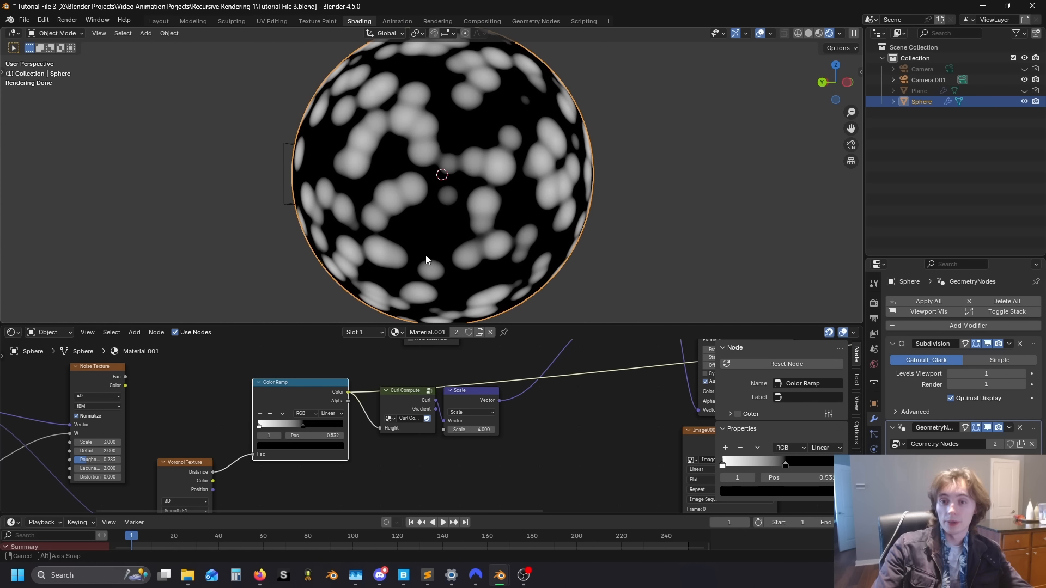
{"action": "scroll", "coordinate": [427, 255], "scroll_direction": "up", "scroll_amount": 4}
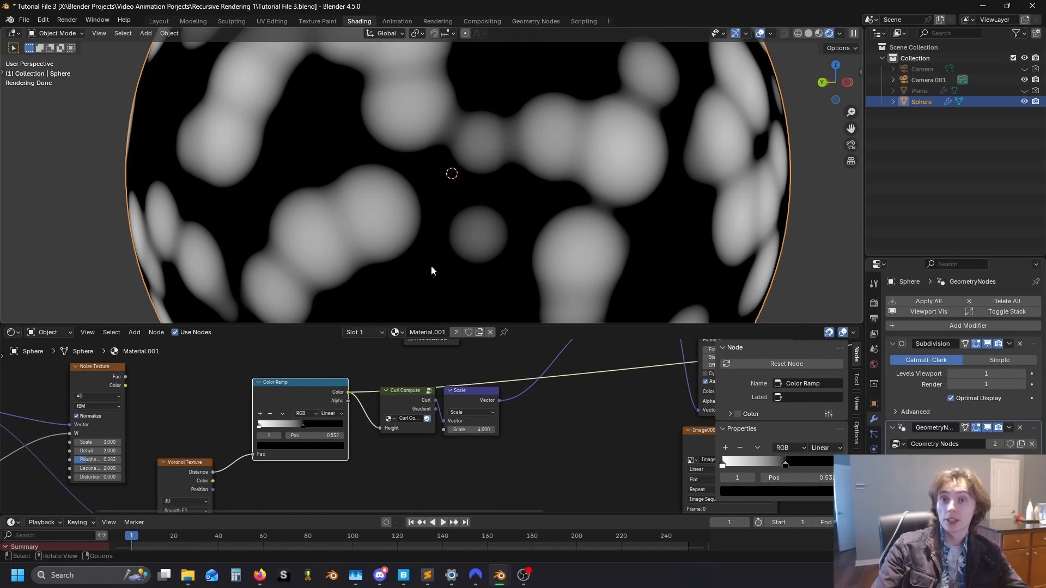
{"action": "left_click", "coordinate": [331, 413]}
{"action": "left_click", "coordinate": [357, 433]}
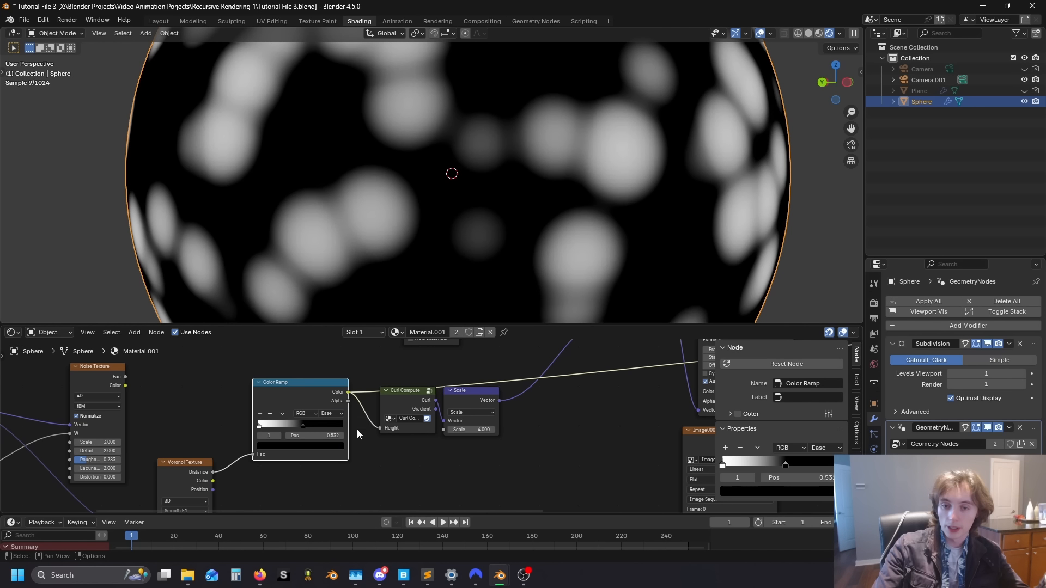
Step: Reconnect the Emission shader to the material output, render the animation, and minimize the render window
{"action": "scroll", "coordinate": [559, 479], "scroll_direction": "down", "scroll_amount": 4}
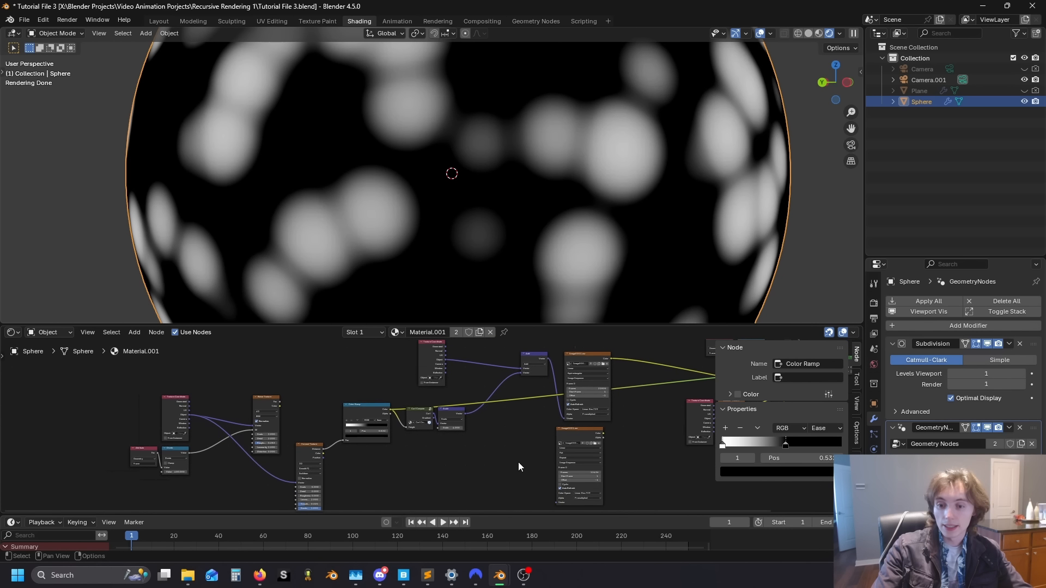
{"action": "middle_click_drag", "start_coordinate": [518, 462], "coordinate": [201, 472]}
{"action": "left_click", "coordinate": [485, 393], "text": "ctrl+shift"}
{"action": "scroll", "coordinate": [456, 212], "scroll_direction": "down", "scroll_amount": 6}
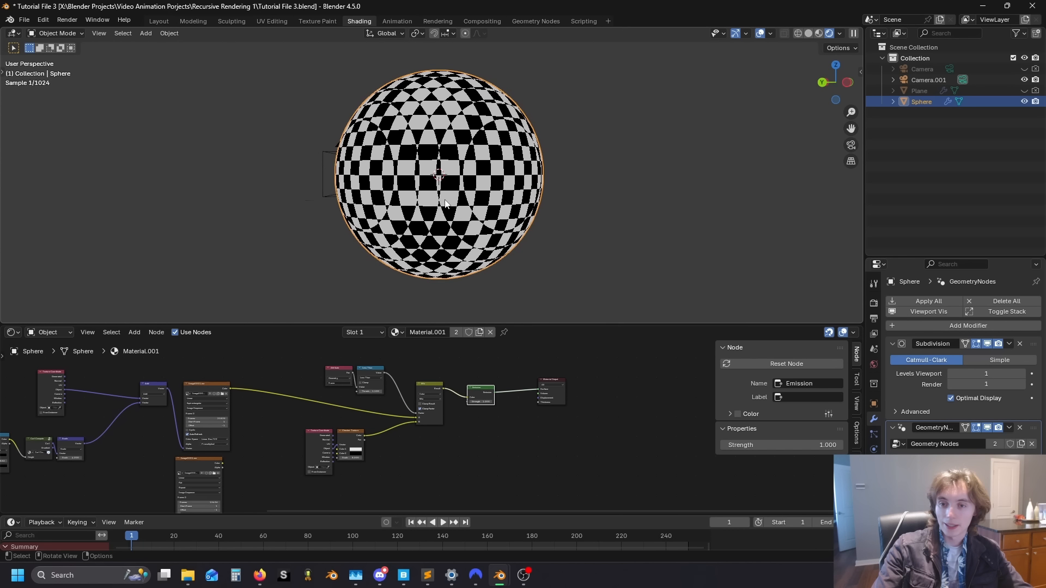
{"action": "middle_click_drag", "start_coordinate": [450, 201], "coordinate": [454, 215]}
{"action": "key", "text": "ctrl+F12"}
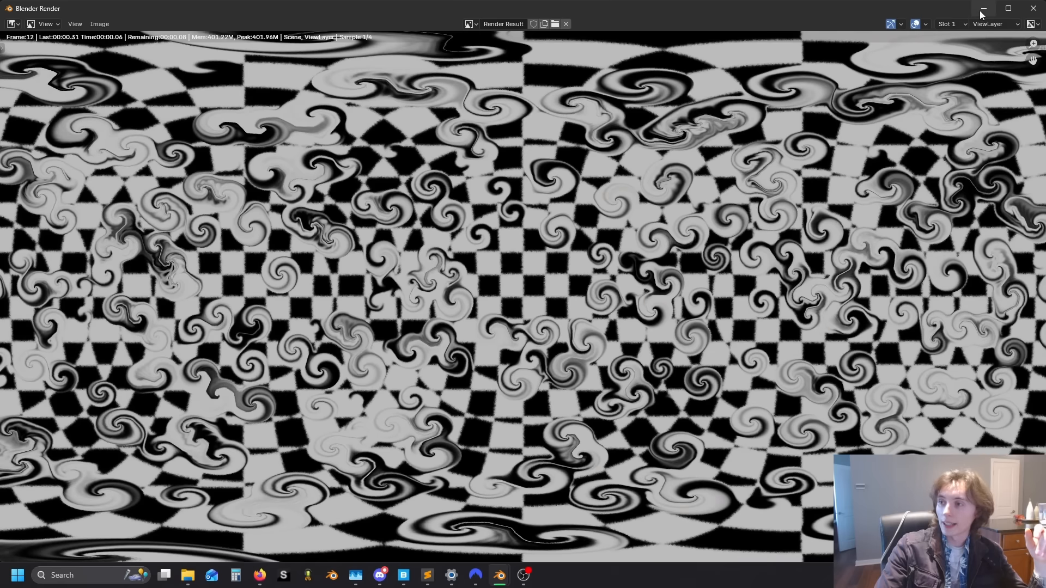
{"action": "left_click", "coordinate": [984, 9]}
Step: Inspect the swirls on the sphere up close, stop the animation render, and scrub the timeline back to frame 9
{"action": "middle_click_drag", "start_coordinate": [139, 426], "coordinate": [516, 439]}
{"action": "scroll", "coordinate": [516, 440], "scroll_direction": "up", "scroll_amount": 3}
{"action": "left_click", "coordinate": [475, 420]}
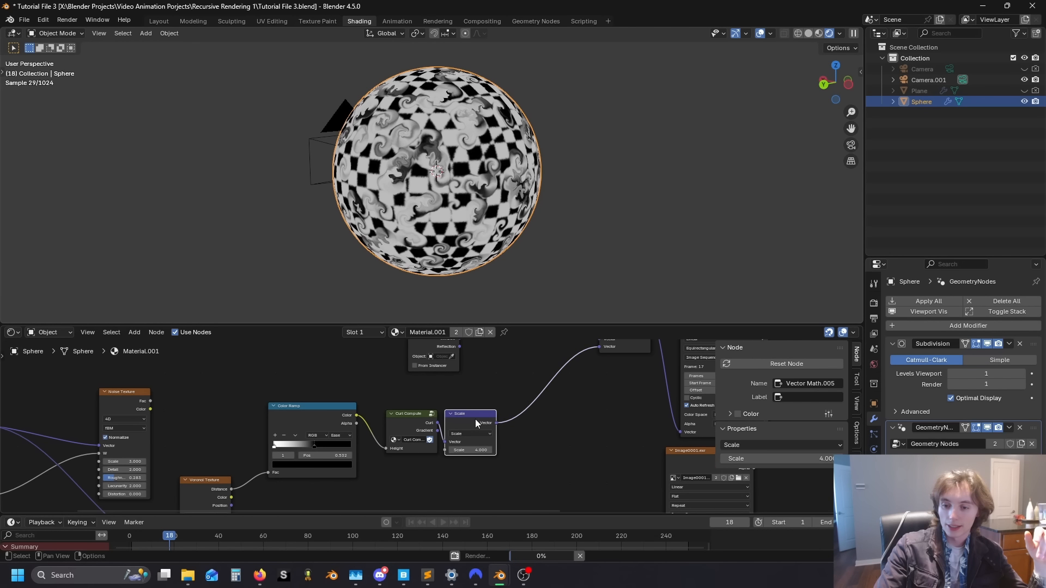
{"action": "scroll", "coordinate": [534, 188], "scroll_direction": "up", "scroll_amount": 8}
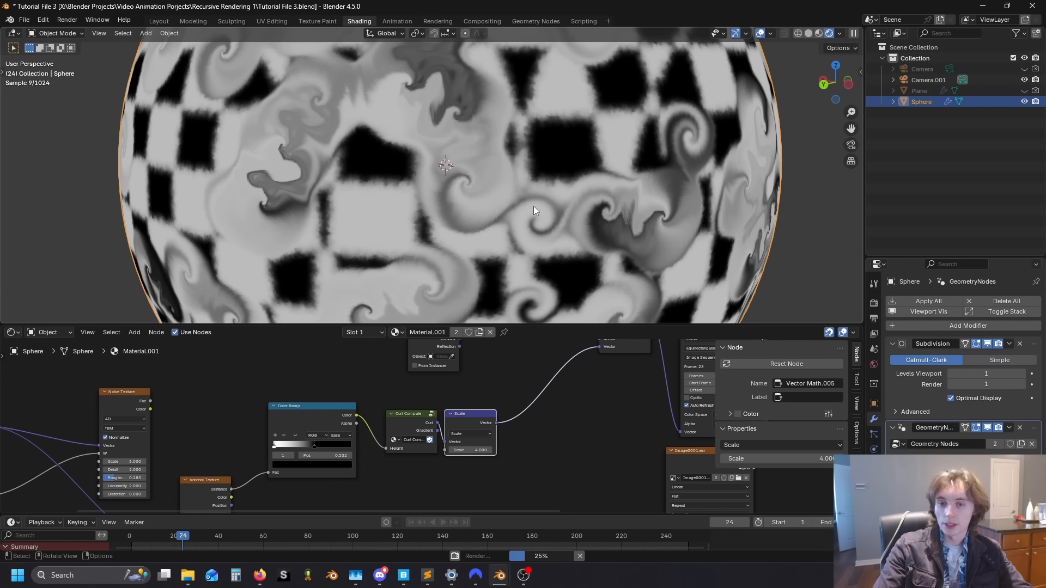
{"action": "scroll", "coordinate": [492, 224], "scroll_direction": "down", "scroll_amount": 4}
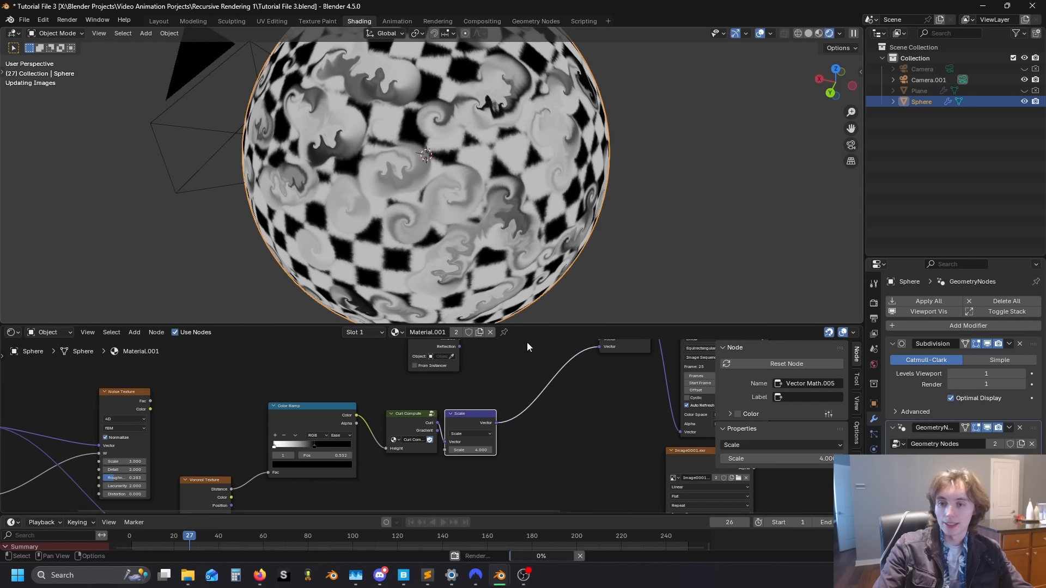
{"action": "left_click", "coordinate": [580, 556]}
{"action": "mouse_move", "coordinate": [135, 537]}
{"action": "left_mouse_down"}
{"action": "mouse_move", "coordinate": [167, 541]}
{"action": "mouse_move", "coordinate": [136, 542]}
{"action": "mouse_move", "coordinate": [149, 543]}
{"action": "left_mouse_up"}
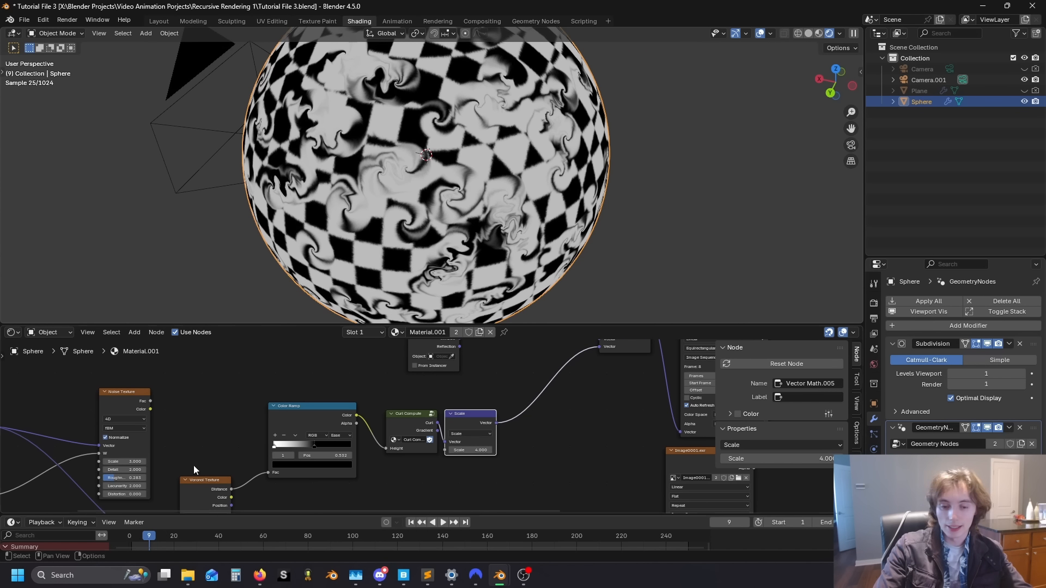
Step: Set the Scale value of the vector Scale node after Curl Compute to 0.5
{"action": "left_click", "coordinate": [357, 403]}
{"action": "middle_click_drag", "start_coordinate": [509, 408], "coordinate": [244, 396]}
{"action": "scroll", "coordinate": [214, 440], "scroll_direction": "up", "scroll_amount": 5}
{"action": "double_click", "coordinate": [214, 436]}
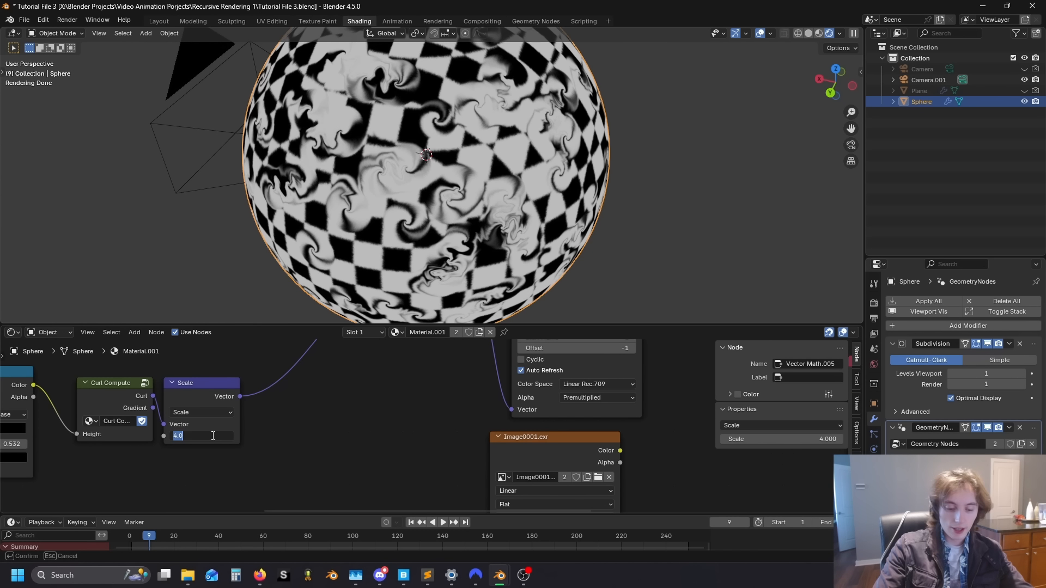
{"action": "type", "text": ".5"}
{"action": "key", "text": "Return"}
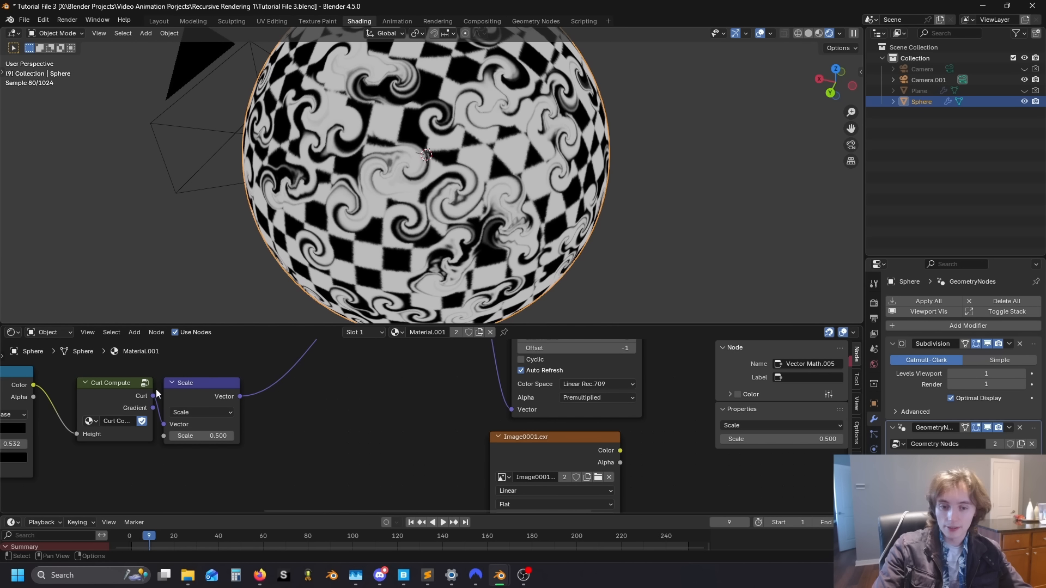
Step: Move the Scale node away from Curl Compute, and scrub the timeline to frame 6 to examine the swirls
{"action": "left_click_drag", "start_coordinate": [201, 383], "coordinate": [245, 383]}
{"action": "left_click_drag", "start_coordinate": [153, 408], "coordinate": [188, 431]}
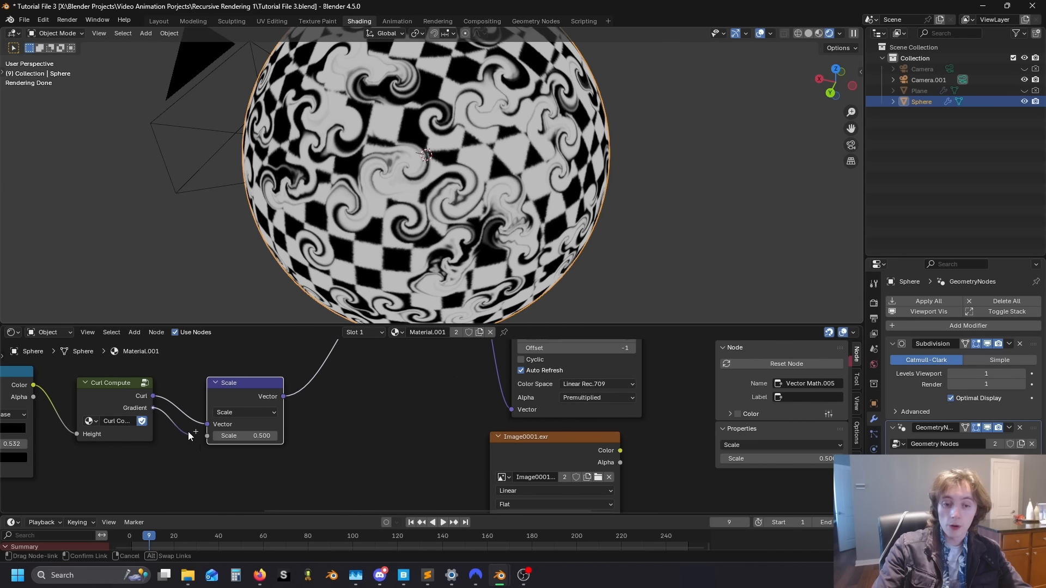
{"action": "left_click_drag", "start_coordinate": [204, 471], "coordinate": [204, 472]}
{"action": "right_click", "coordinate": [204, 472]}
{"action": "middle_click_drag", "start_coordinate": [406, 187], "coordinate": [449, 211]}
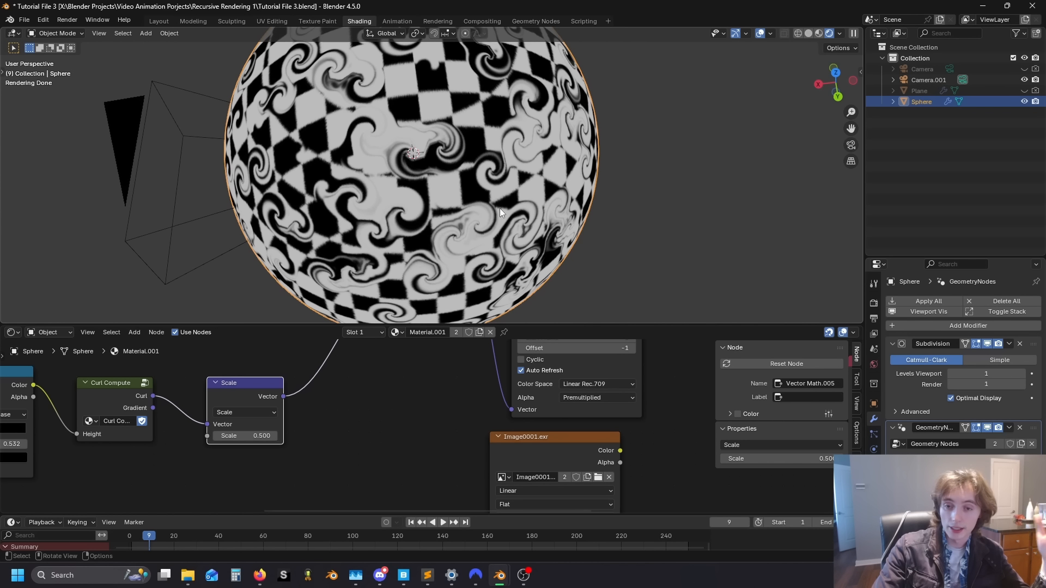
{"action": "mouse_move", "coordinate": [154, 538]}
{"action": "left_mouse_down"}
{"action": "mouse_move", "coordinate": [170, 538]}
{"action": "mouse_move", "coordinate": [131, 545]}
{"action": "mouse_move", "coordinate": [143, 543]}
{"action": "left_mouse_up"}
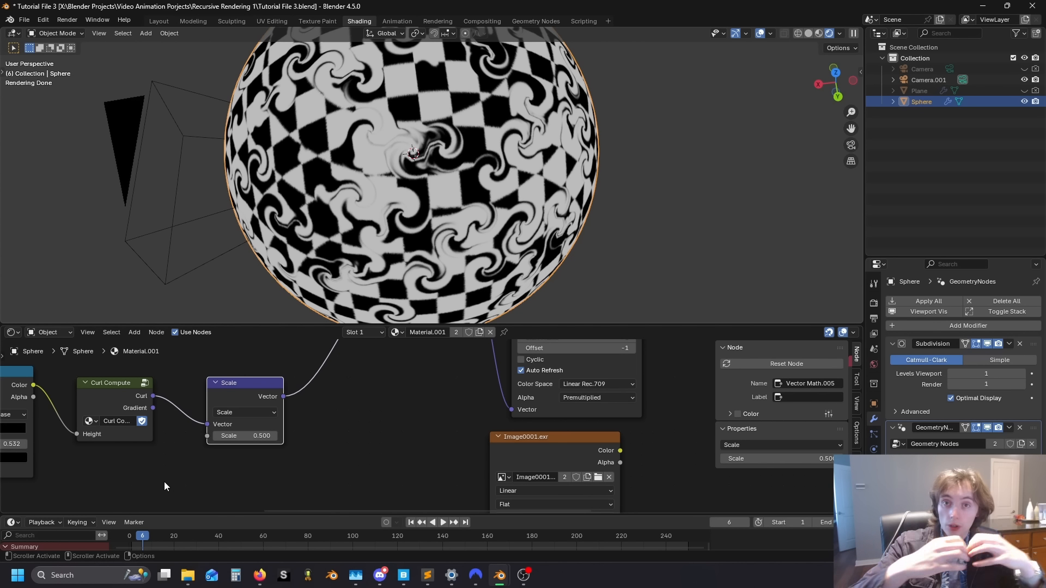
Step: Move Curl Compute and all the nodes feeding it away from the Scale node to make room between them
{"action": "scroll", "coordinate": [139, 416], "scroll_direction": "down", "scroll_amount": 1}
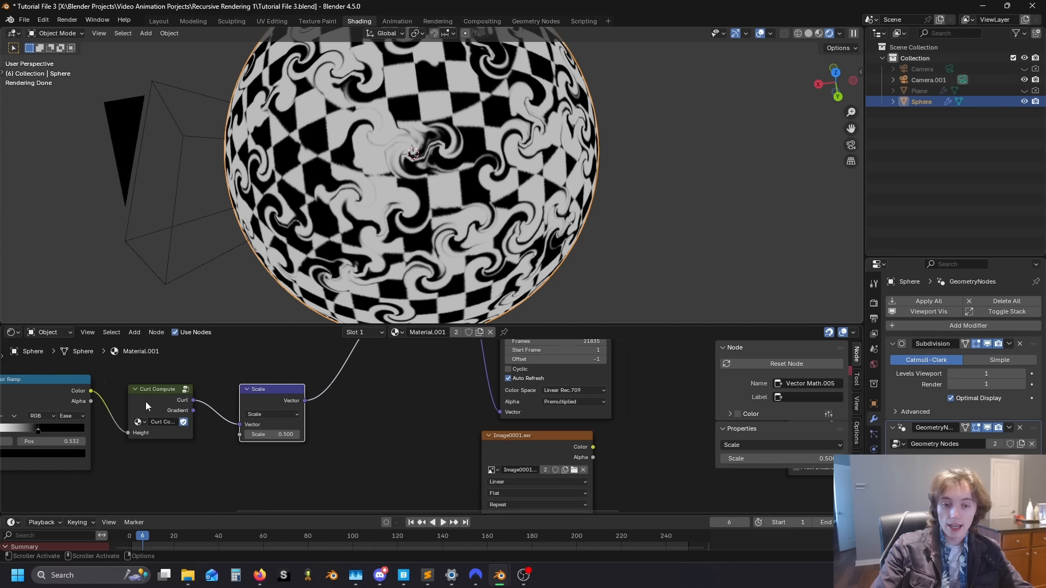
{"action": "left_click", "coordinate": [173, 411]}
{"action": "scroll", "coordinate": [176, 406], "scroll_direction": "down", "scroll_amount": 5}
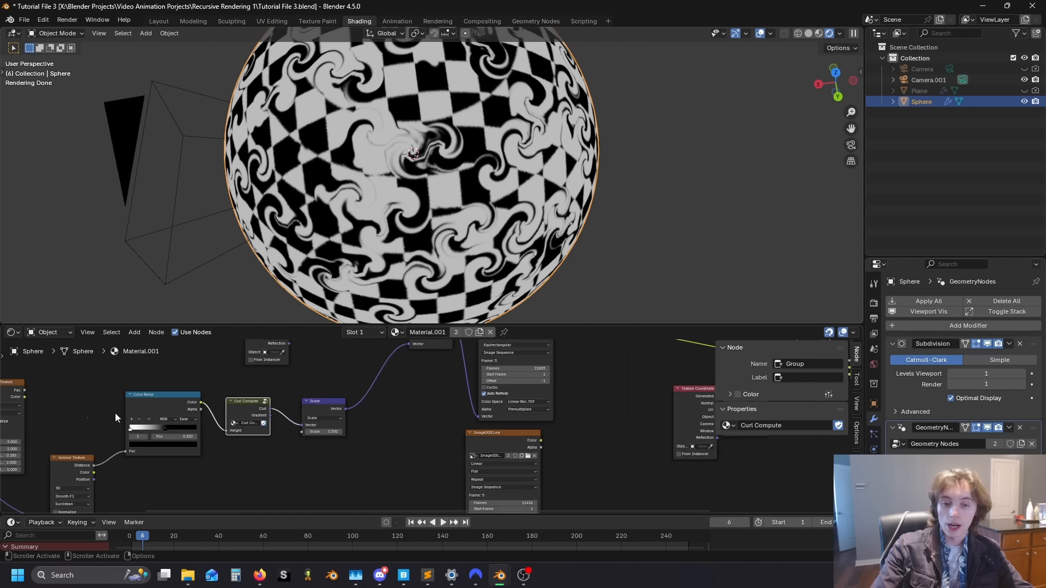
{"action": "left_click_drag", "start_coordinate": [110, 398], "coordinate": [456, 490]}
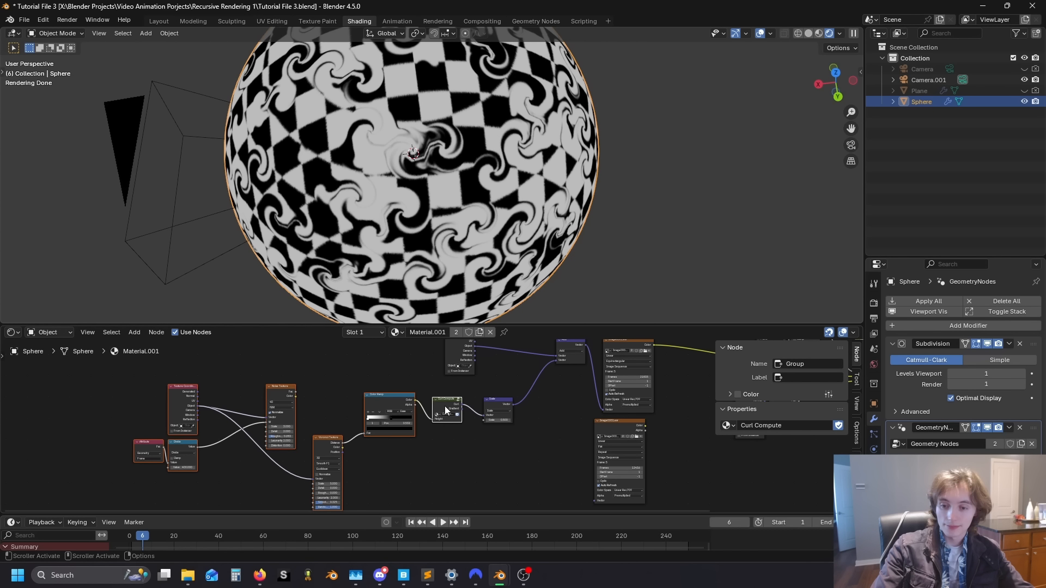
{"action": "left_click_drag", "start_coordinate": [445, 407], "coordinate": [364, 406]}
Step: Insert a duplicate of the Scale node between Curl Compute and Scale, and change its operation to Add
{"action": "scroll", "coordinate": [439, 421], "scroll_direction": "up", "scroll_amount": 6}
{"action": "left_click", "coordinate": [527, 389]}
{"action": "key", "text": "shift+d"}
{"action": "left_click", "coordinate": [470, 407]}
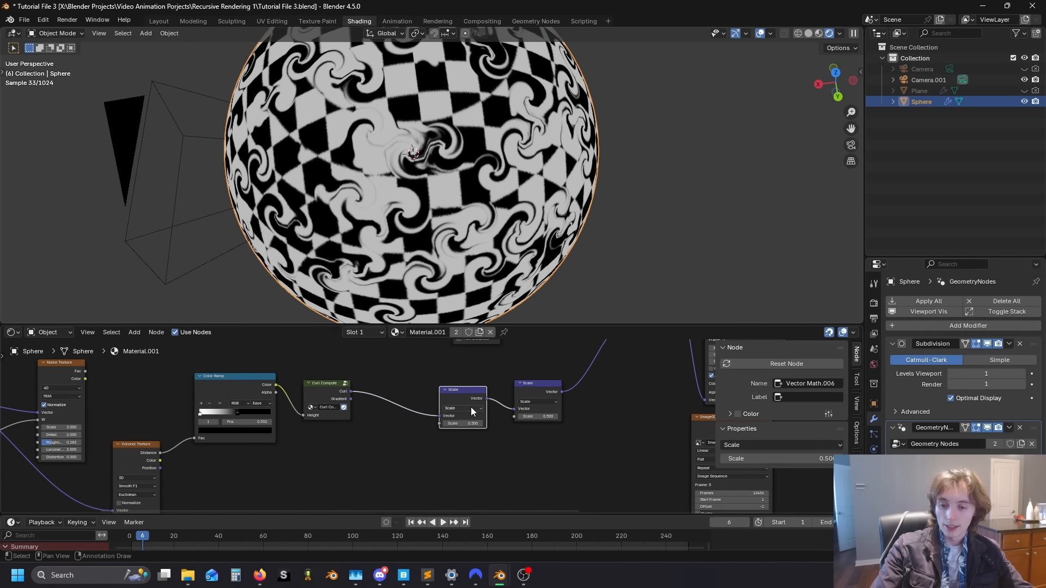
{"action": "left_click", "coordinate": [470, 407]}
{"action": "left_click", "coordinate": [471, 407]}
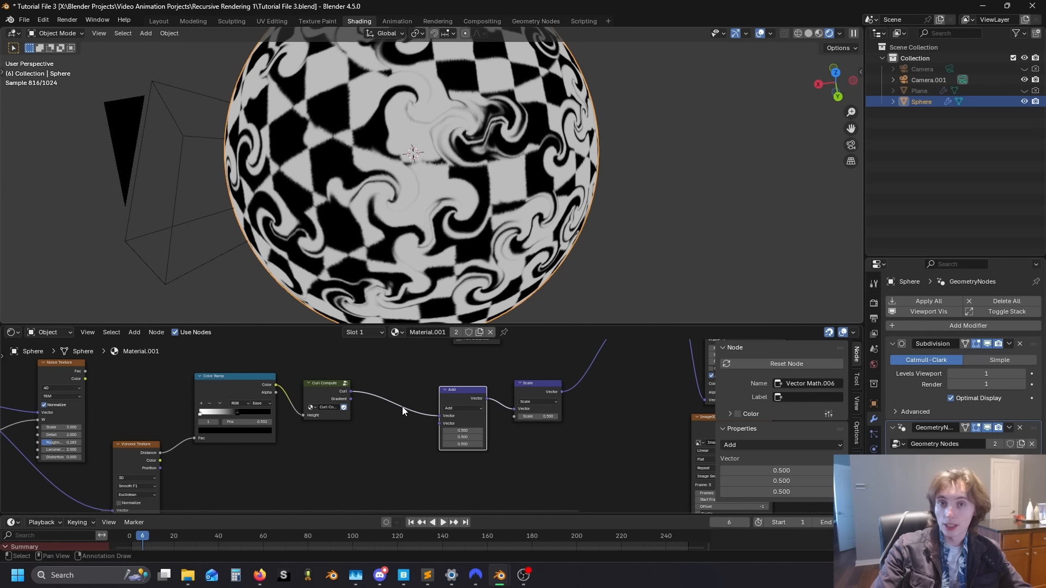
Step: Route Curl Compute's Gradient through a duplicated vector math node into the Add node's second input, and set the duplicate's operation to Scale
{"action": "scroll", "coordinate": [430, 398], "scroll_direction": "up", "scroll_amount": 2}
{"action": "key", "text": "shift+d"}
{"action": "left_click", "coordinate": [371, 426]}
{"action": "left_click_drag", "start_coordinate": [321, 389], "coordinate": [349, 458]}
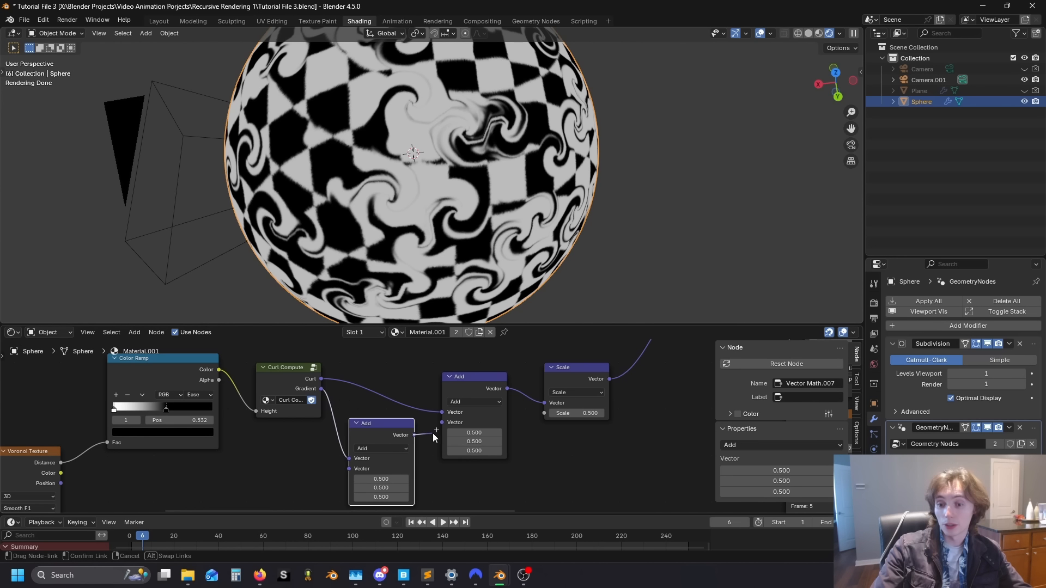
{"action": "left_click", "coordinate": [373, 446]}
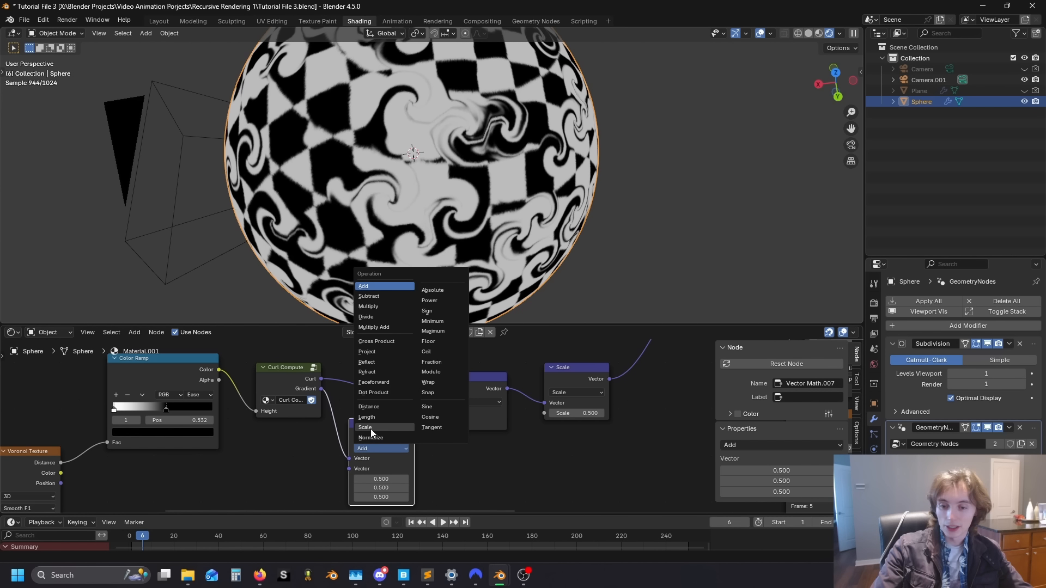
{"action": "left_click", "coordinate": [371, 428]}
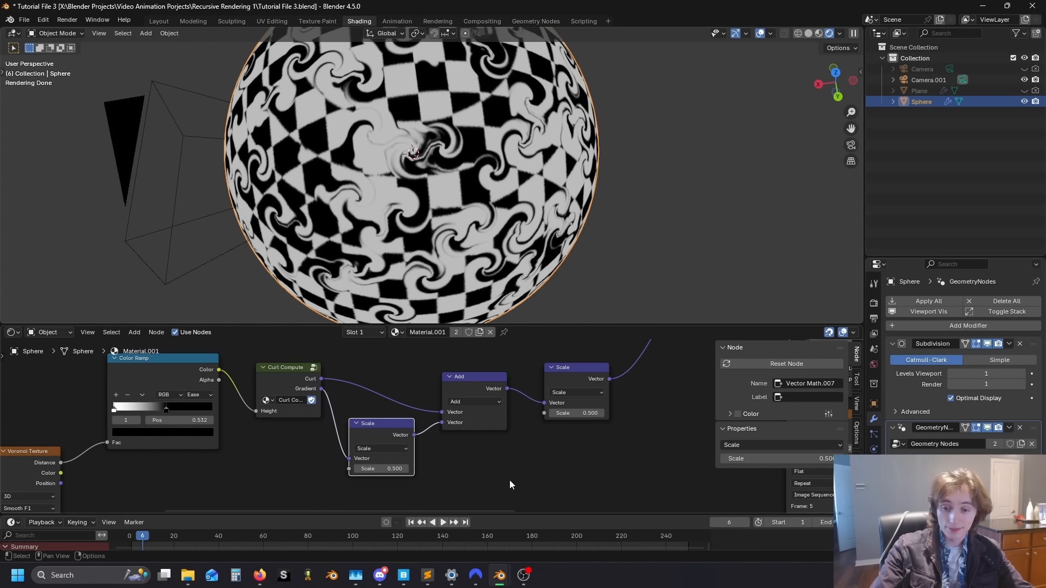
Step: Set the Scale value of the gradient's Scale node to 0.1
{"action": "left_click", "coordinate": [508, 477]}
{"action": "left_click", "coordinate": [358, 472]}
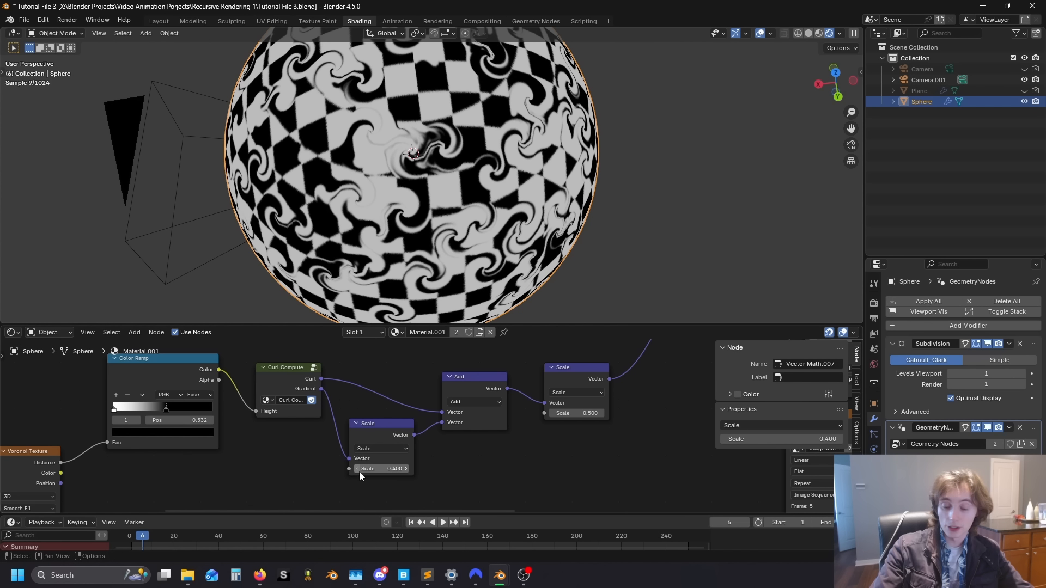
{"action": "left_click", "coordinate": [359, 472]}
{"action": "left_click", "coordinate": [358, 472]}
{"action": "left_click", "coordinate": [359, 472]}
Step: Start rendering the animation with the scaled gradient added to the curl
{"action": "scroll", "coordinate": [495, 457], "scroll_direction": "down", "scroll_amount": 7}
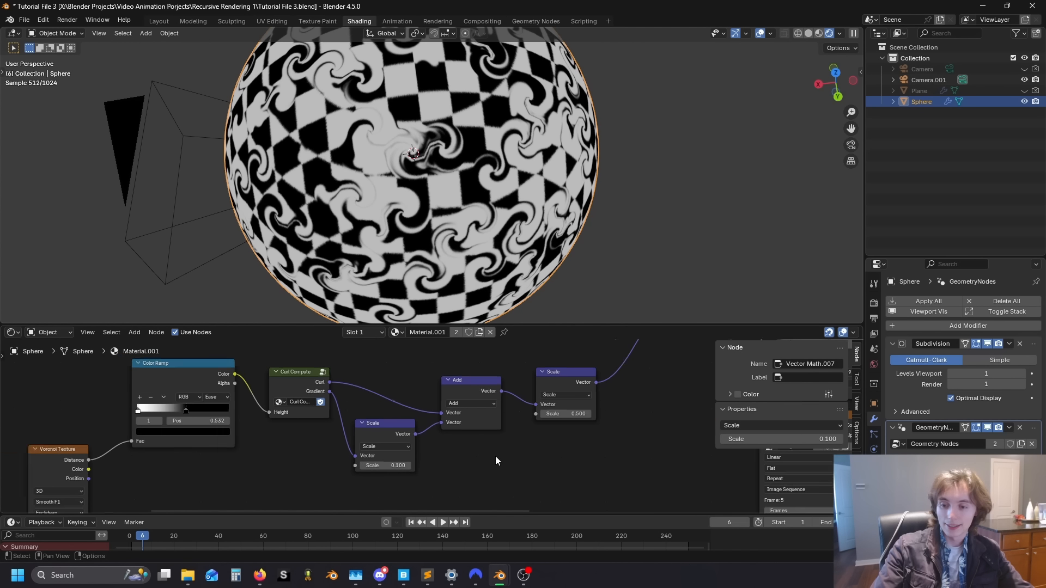
{"action": "middle_click_drag", "start_coordinate": [493, 458], "coordinate": [336, 466]}
{"action": "scroll", "coordinate": [341, 465], "scroll_direction": "up", "scroll_amount": 5}
{"action": "scroll", "coordinate": [481, 226], "scroll_direction": "down", "scroll_amount": 4}
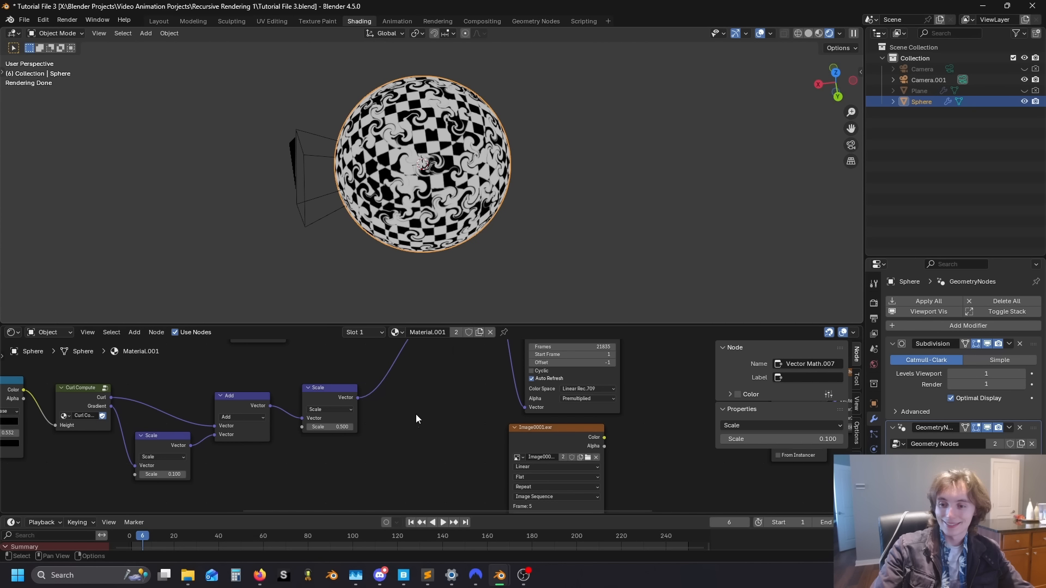
{"action": "middle_click_drag", "start_coordinate": [413, 423], "coordinate": [415, 426]}
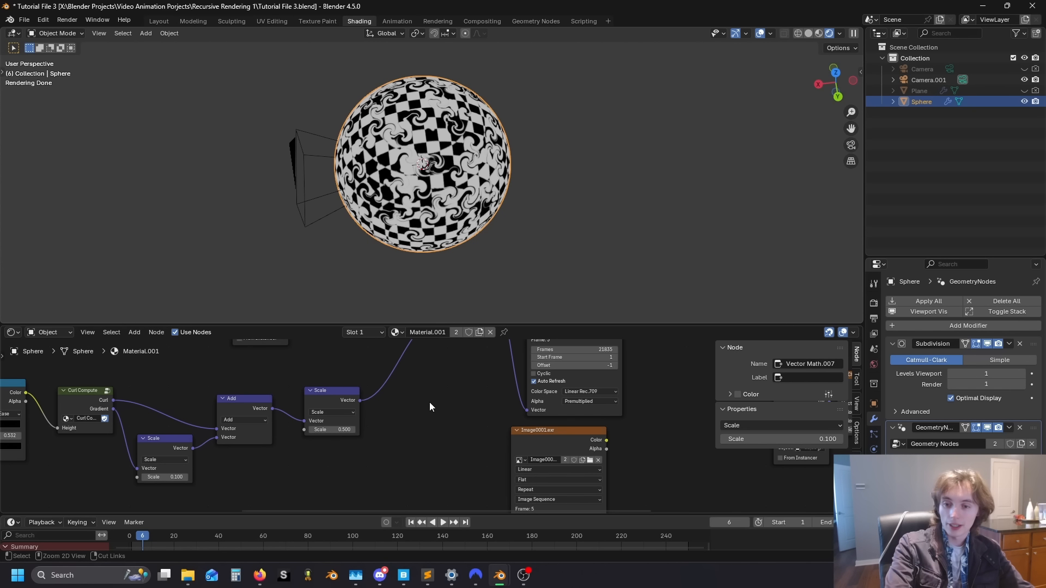
{"action": "key", "text": "F12"}
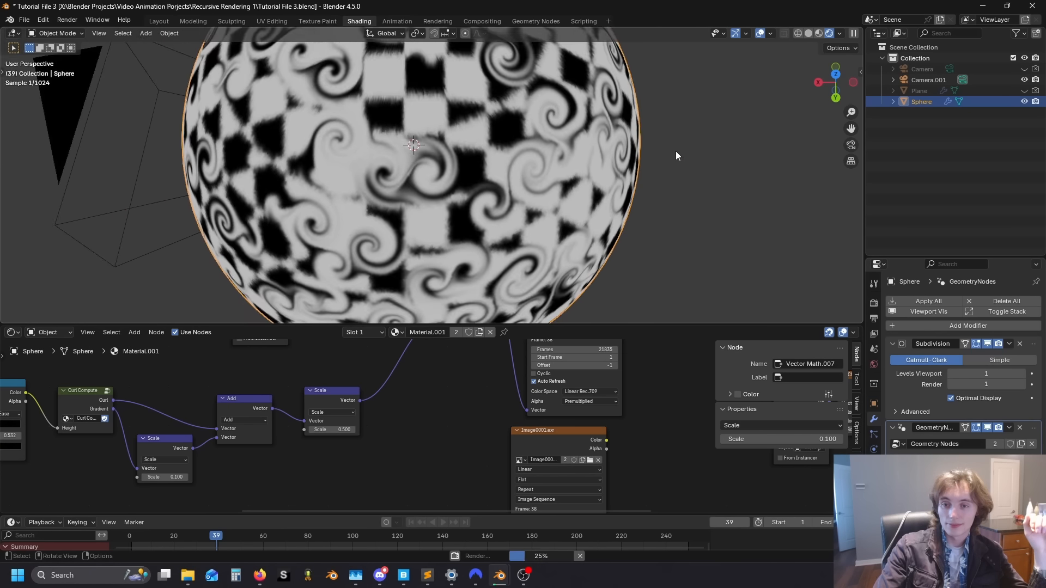
Step: Examine the swirls and the pole of the sphere from several sides during rendering, and stop the render
{"action": "scroll", "coordinate": [670, 158], "scroll_direction": "up", "scroll_amount": 3}
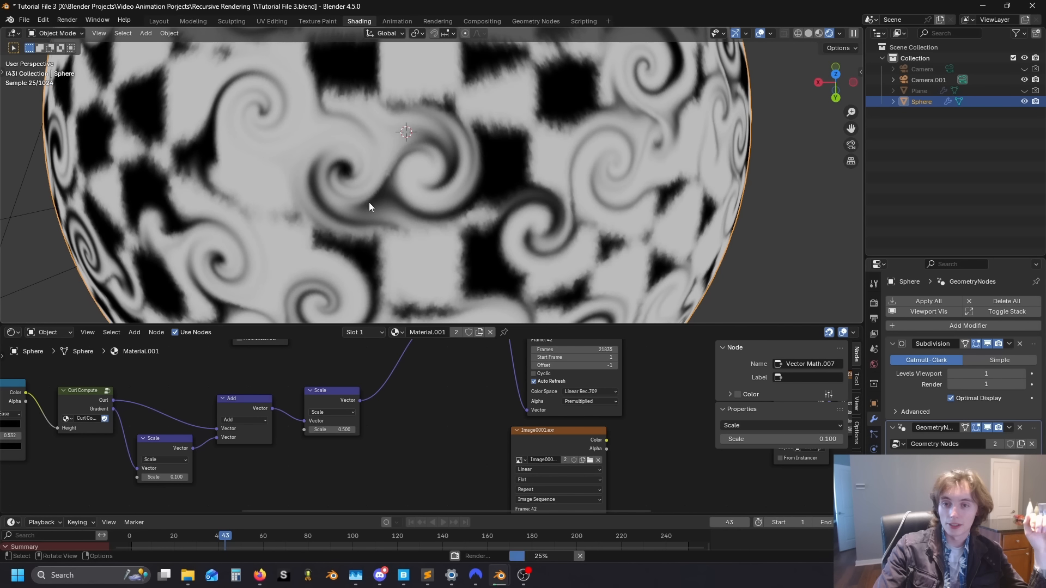
{"action": "scroll", "coordinate": [403, 158], "scroll_direction": "down", "scroll_amount": 4}
{"action": "middle_click_drag", "start_coordinate": [375, 142], "coordinate": [561, 178]}
{"action": "scroll", "coordinate": [561, 176], "scroll_direction": "up", "scroll_amount": 2}
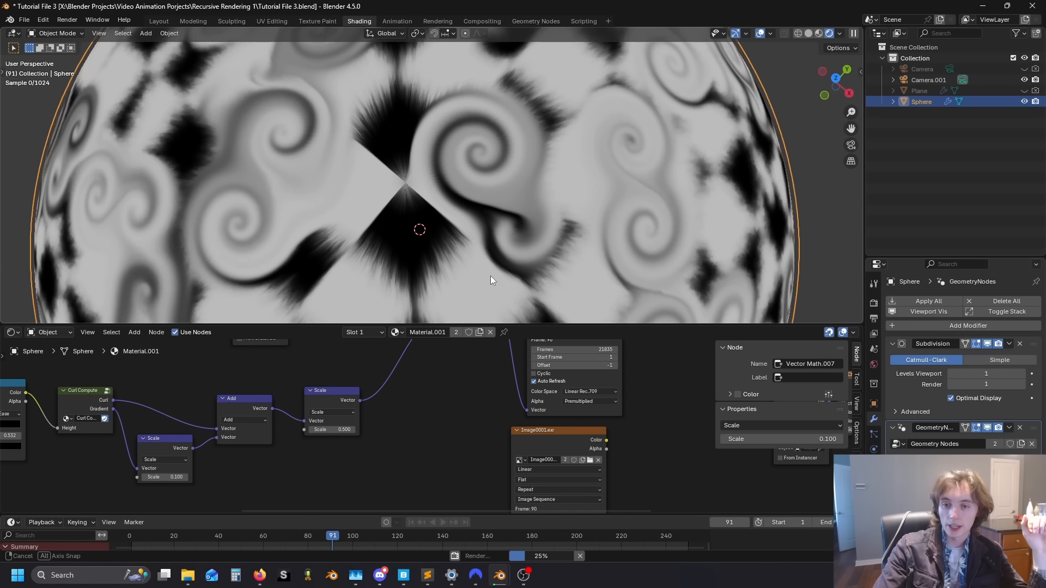
{"action": "middle_click_drag", "start_coordinate": [490, 280], "coordinate": [494, 282]}
{"action": "scroll", "coordinate": [494, 283], "scroll_direction": "up", "scroll_amount": 4}
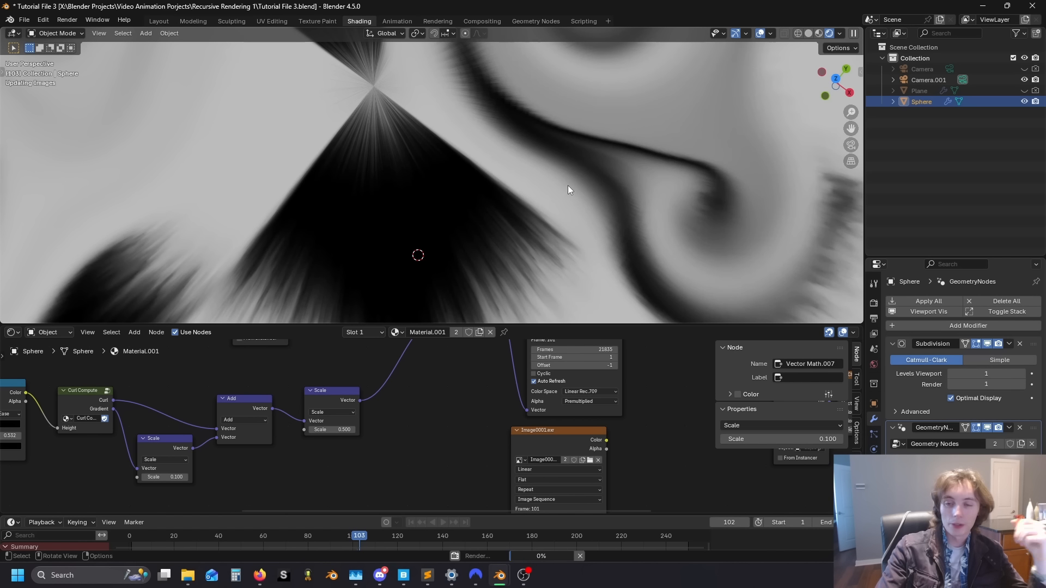
{"action": "scroll", "coordinate": [548, 197], "scroll_direction": "down", "scroll_amount": 4}
{"action": "scroll", "coordinate": [547, 192], "scroll_direction": "down", "scroll_amount": 5}
{"action": "middle_click_drag", "start_coordinate": [496, 224], "coordinate": [497, 157]}
{"action": "scroll", "coordinate": [497, 157], "scroll_direction": "up", "scroll_amount": 1}
{"action": "middle_click_drag", "start_coordinate": [416, 57], "coordinate": [469, 100]}
{"action": "scroll", "coordinate": [468, 90], "scroll_direction": "up", "scroll_amount": 2}
{"action": "scroll", "coordinate": [469, 100], "scroll_direction": "up", "scroll_amount": 5}
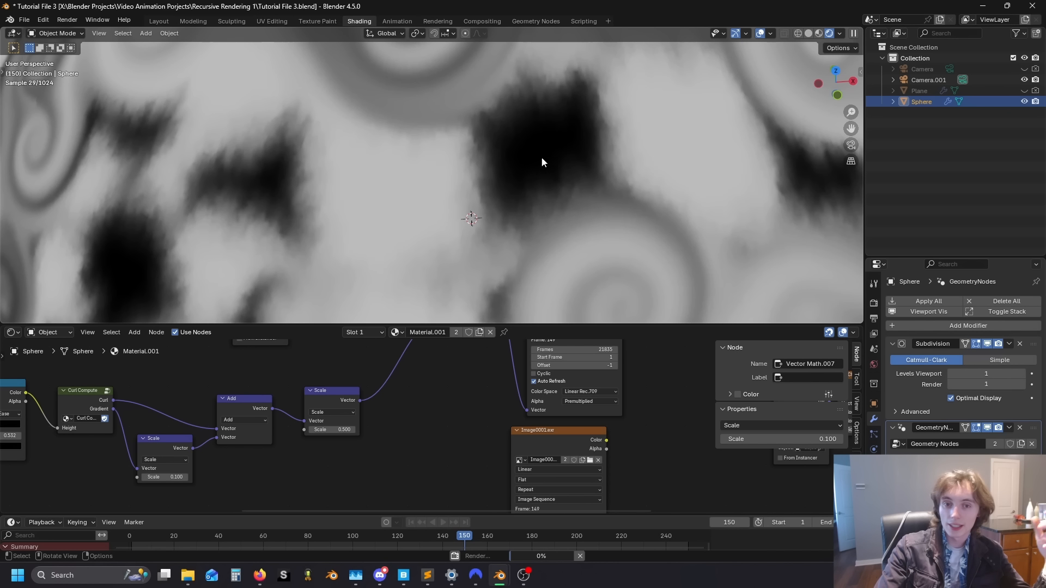
{"action": "scroll", "coordinate": [539, 155], "scroll_direction": "down", "scroll_amount": 6}
{"action": "middle_click_drag", "start_coordinate": [482, 171], "coordinate": [523, 245]}
{"action": "left_click", "coordinate": [580, 556]}
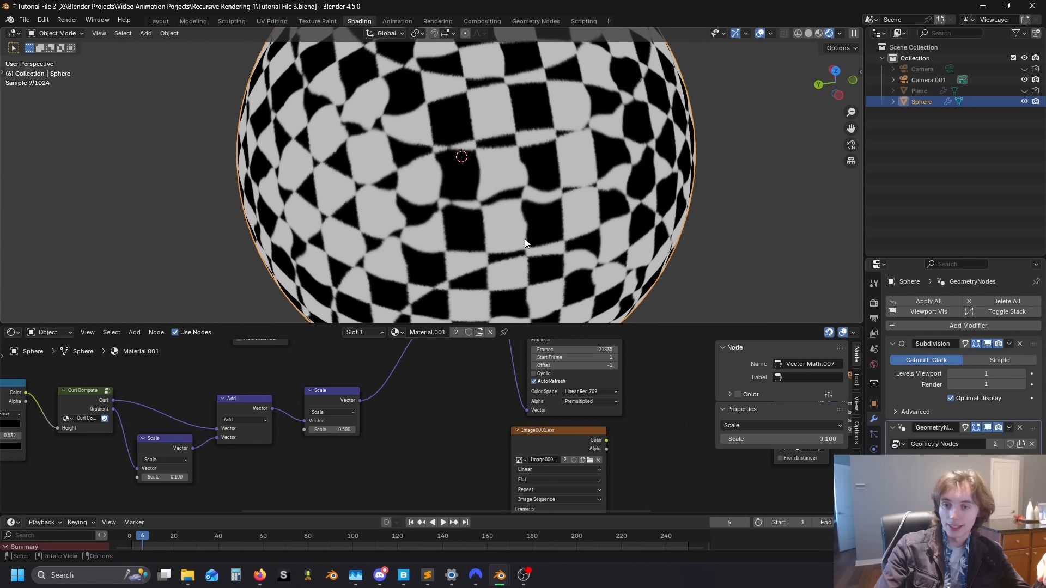
Step: Scrub the timeline through the rendered frames and back to frame 24 to examine how the swirls develop on the sphere
{"action": "left_click_drag", "start_coordinate": [161, 534], "coordinate": [447, 551]}
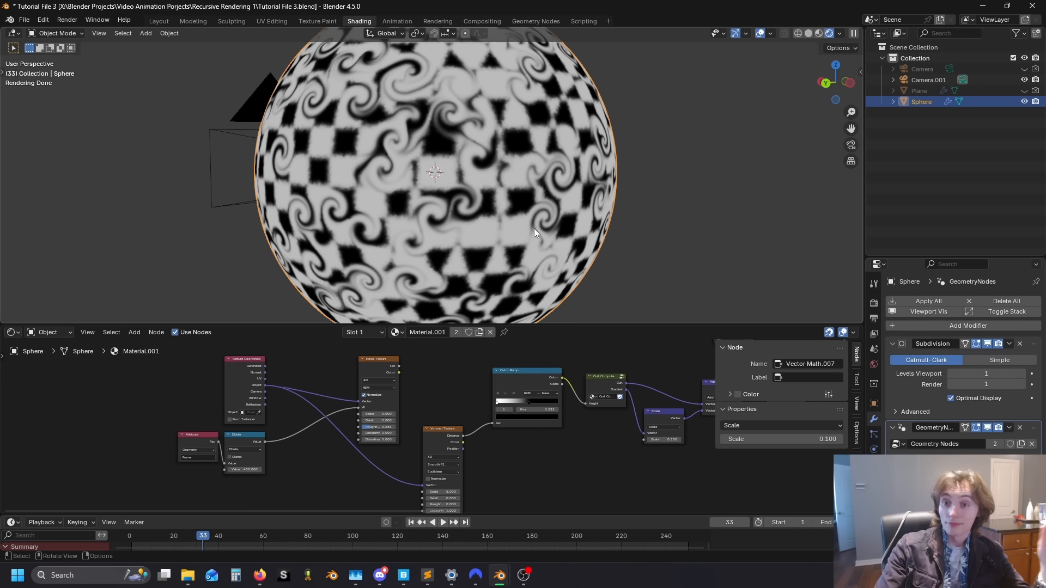
{"action": "middle_click_drag", "start_coordinate": [534, 227], "coordinate": [484, 243]}
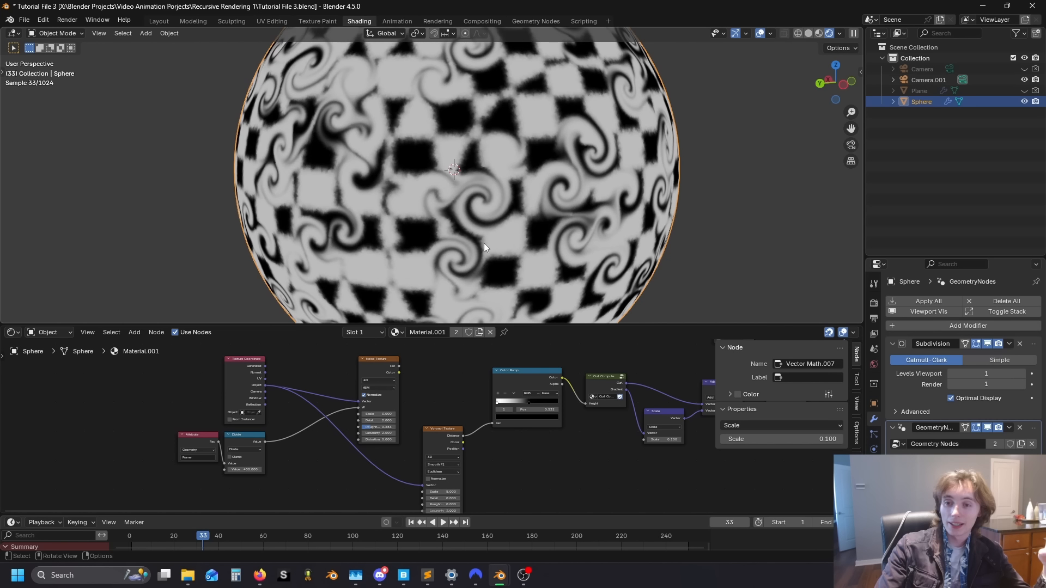
{"action": "mouse_move", "coordinate": [186, 536]}
{"action": "left_mouse_down"}
{"action": "mouse_move", "coordinate": [163, 538]}
{"action": "mouse_move", "coordinate": [182, 538]}
{"action": "left_mouse_up"}
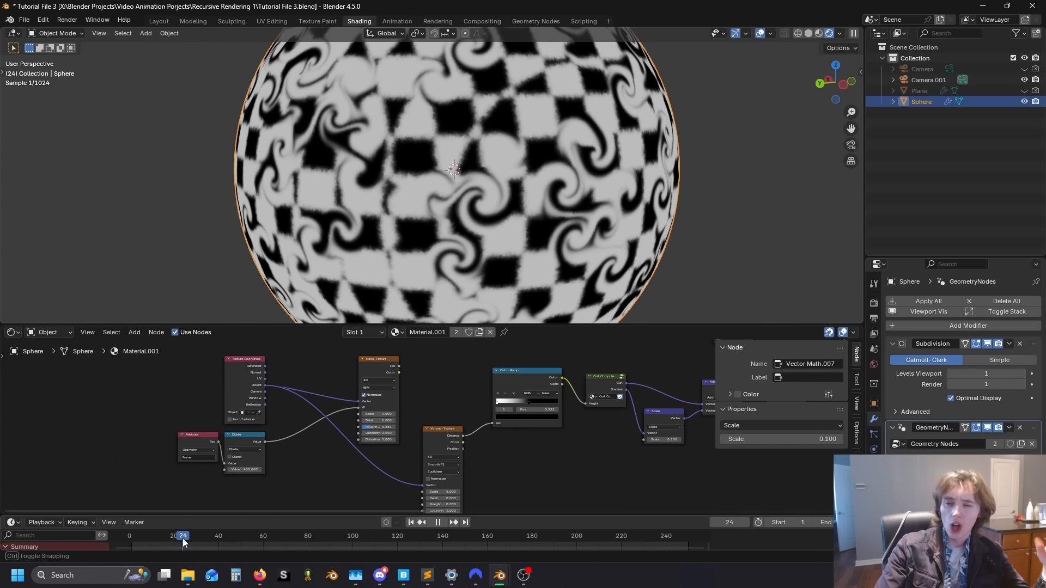